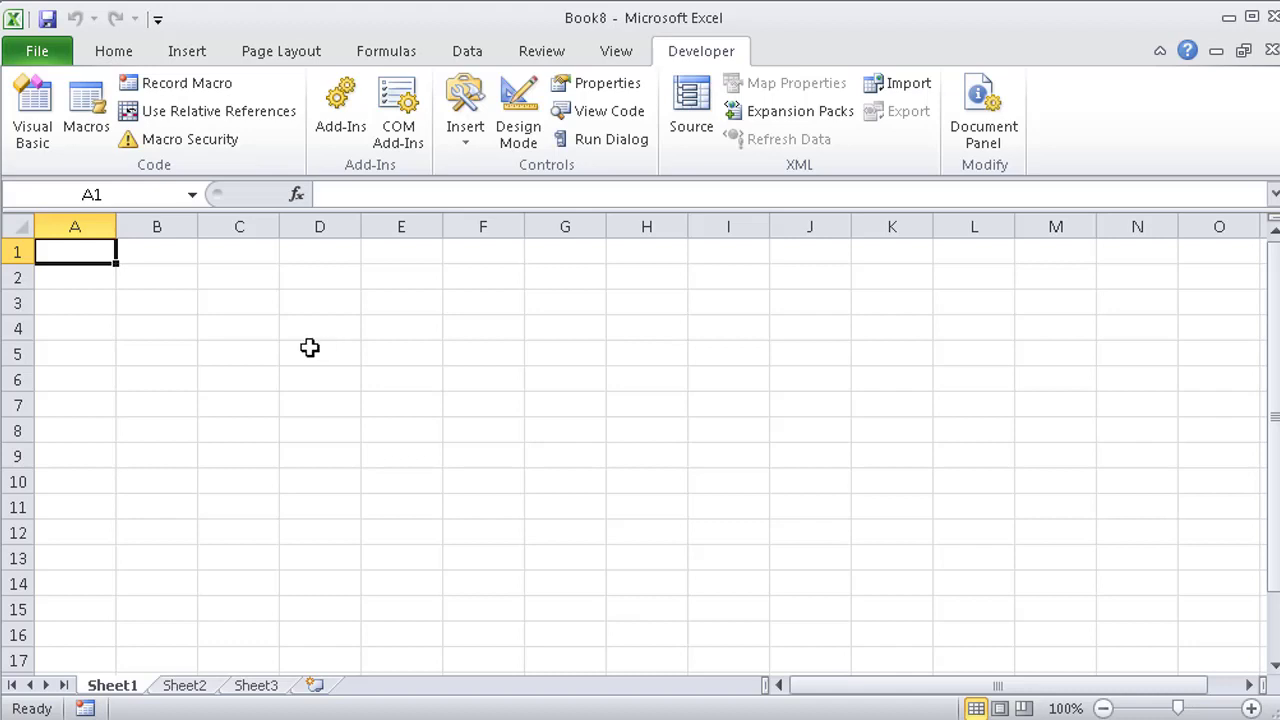
# From Sheet1, open View Code and insert a new module, Module1, into the Book8 project.
pyautogui.click(97, 469)
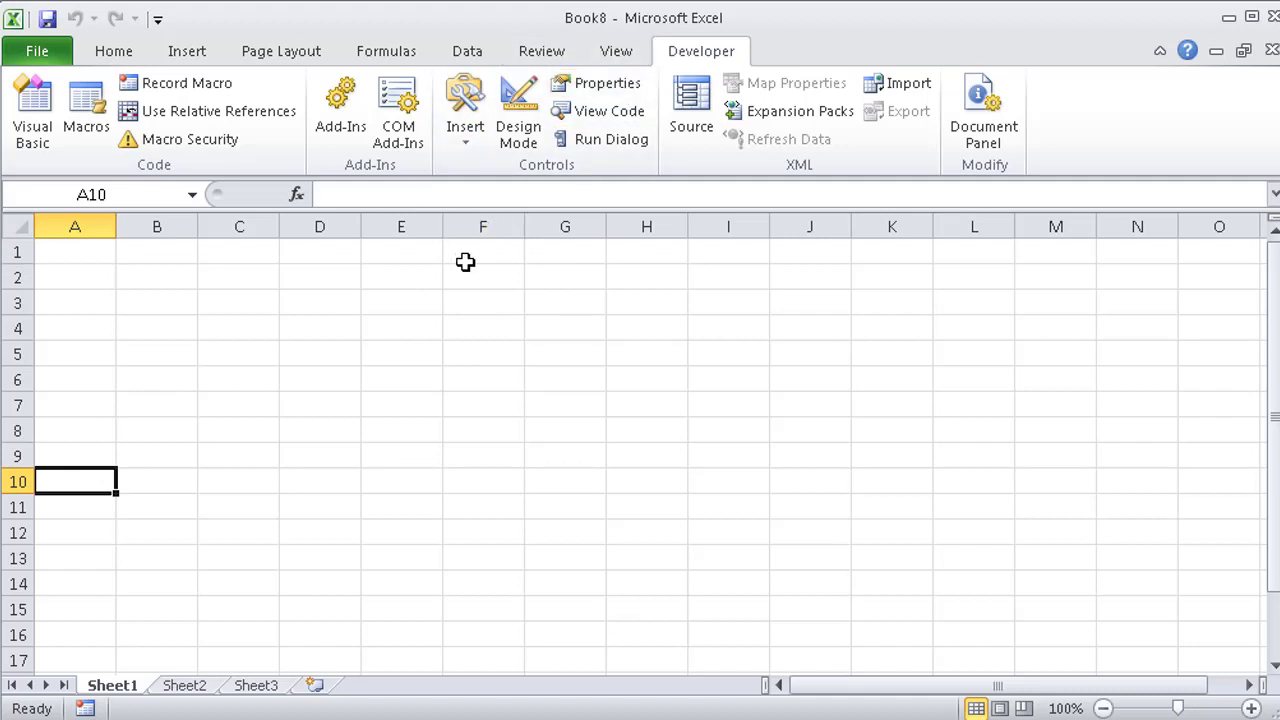
pyautogui.click(605, 116)
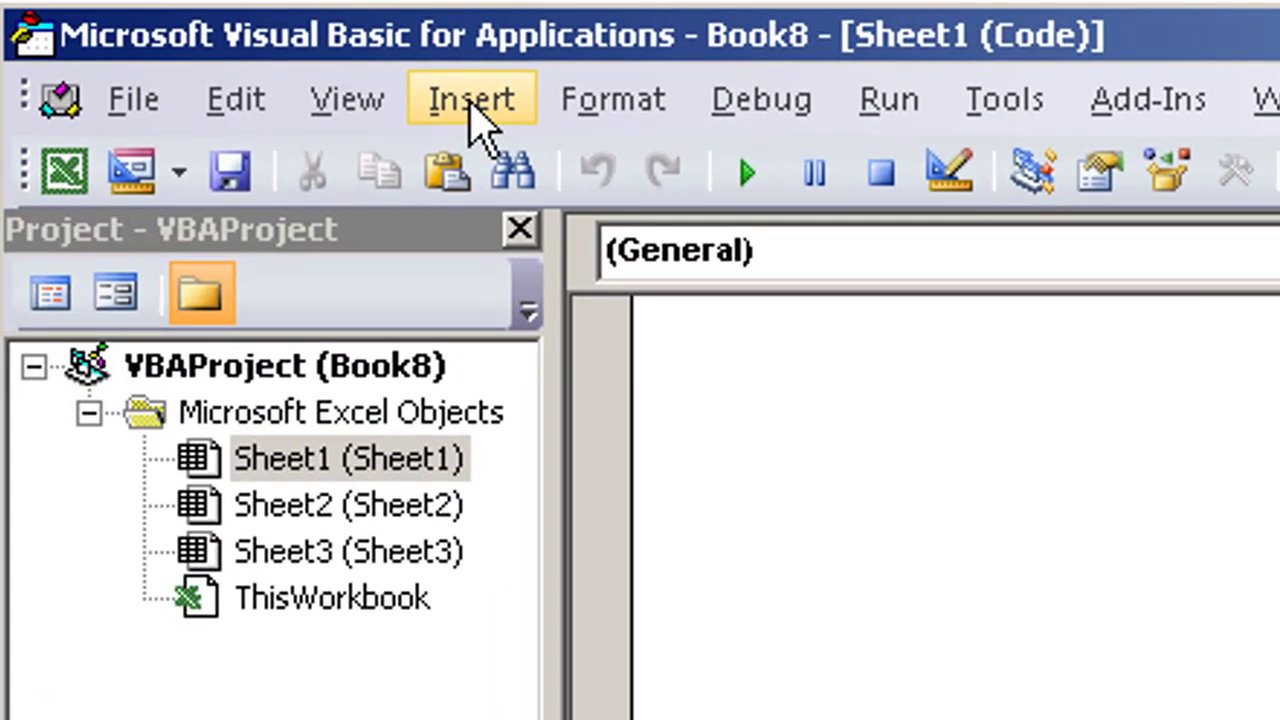
pyautogui.click(357, 80)
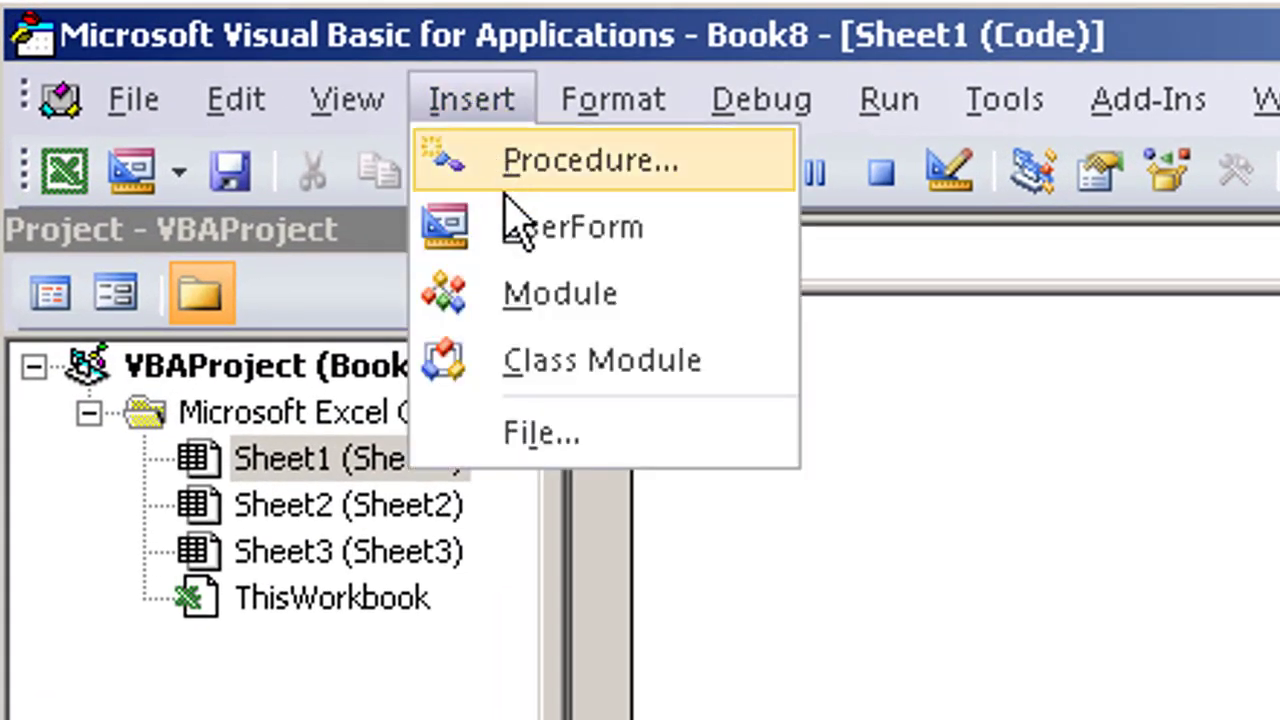
pyautogui.click(522, 287)
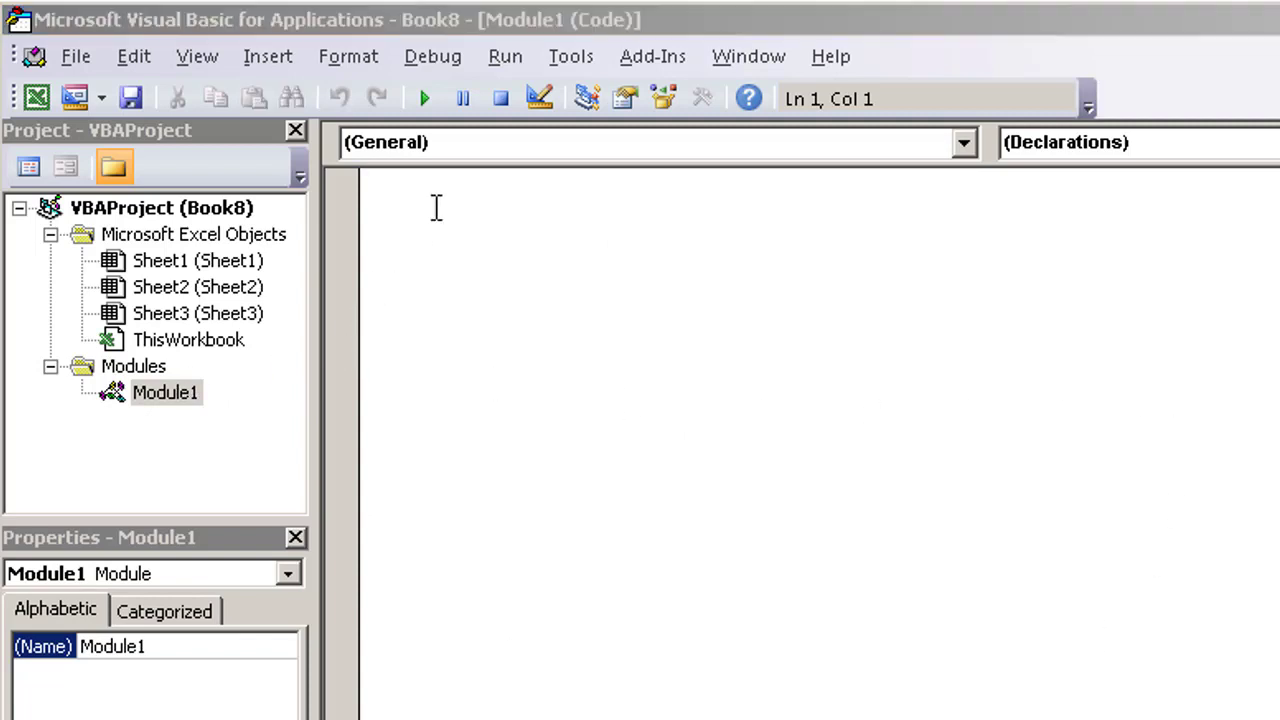
# Start a SembunyiVer1 Sub procedure in Module1 with its End Sub.
pyautogui.click(437, 205)
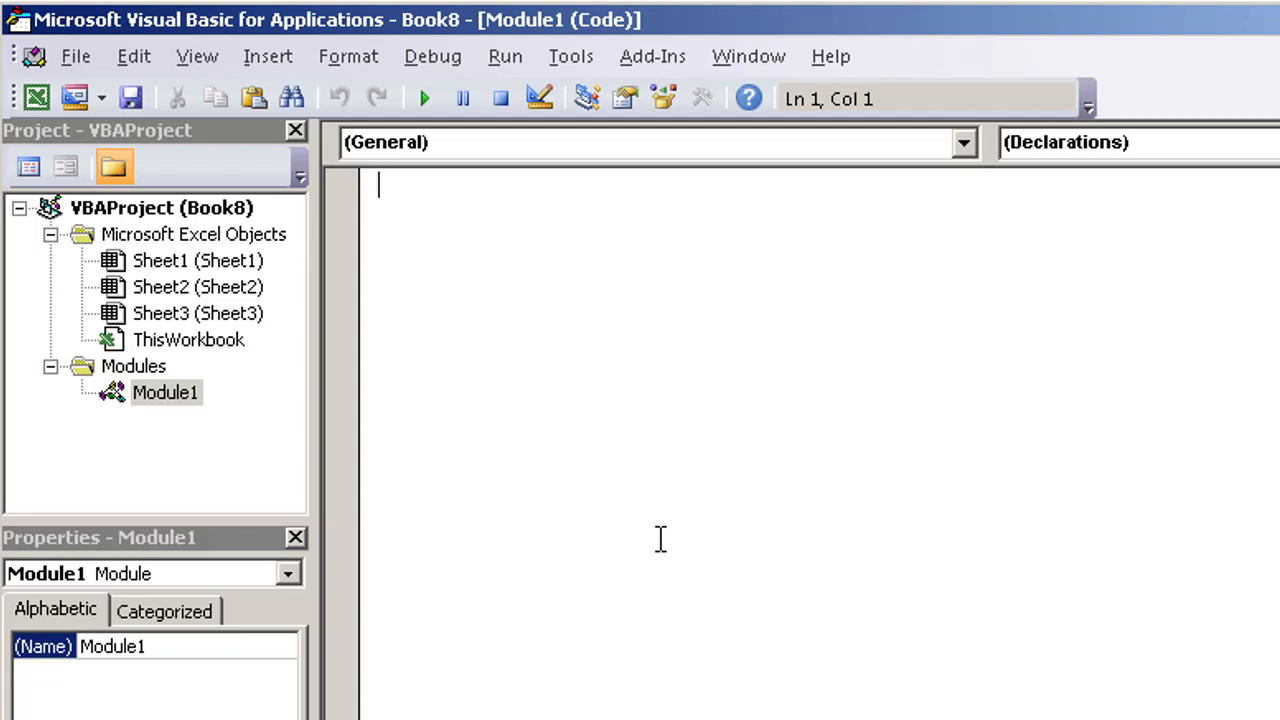
pyautogui.write('su')
pyautogui.write('b Sem')
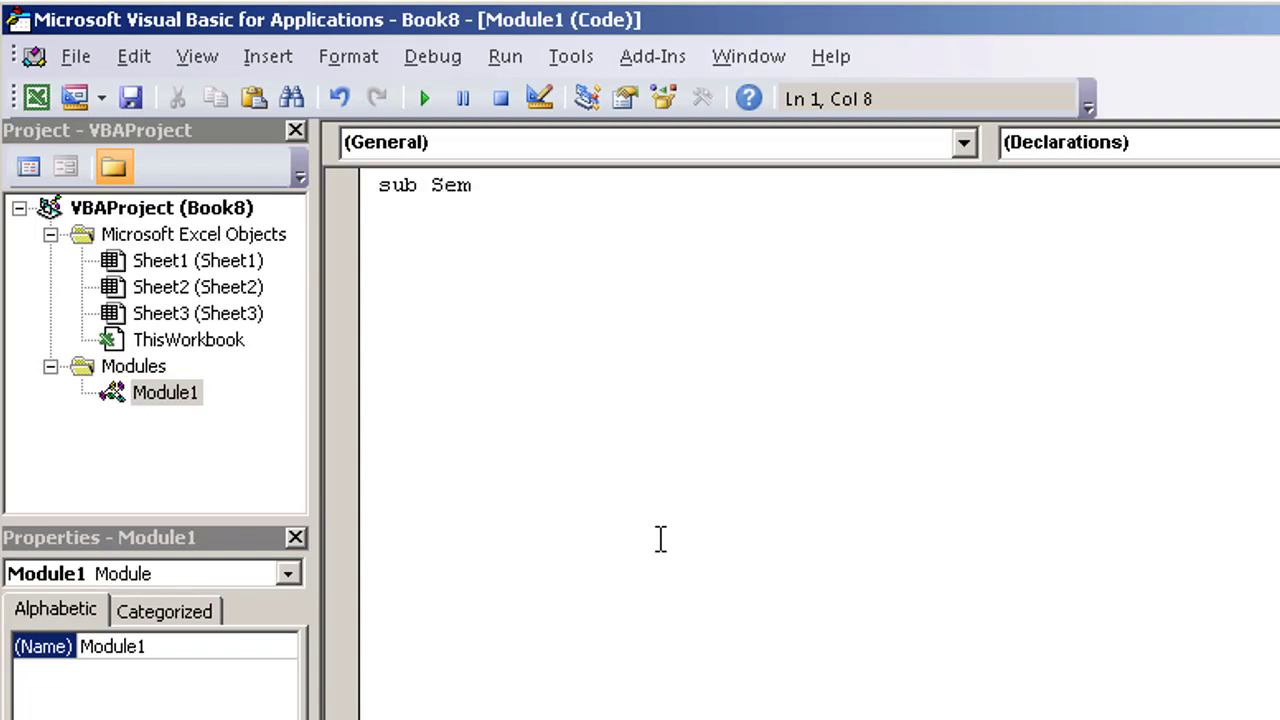
pyautogui.write('bunyiVer')
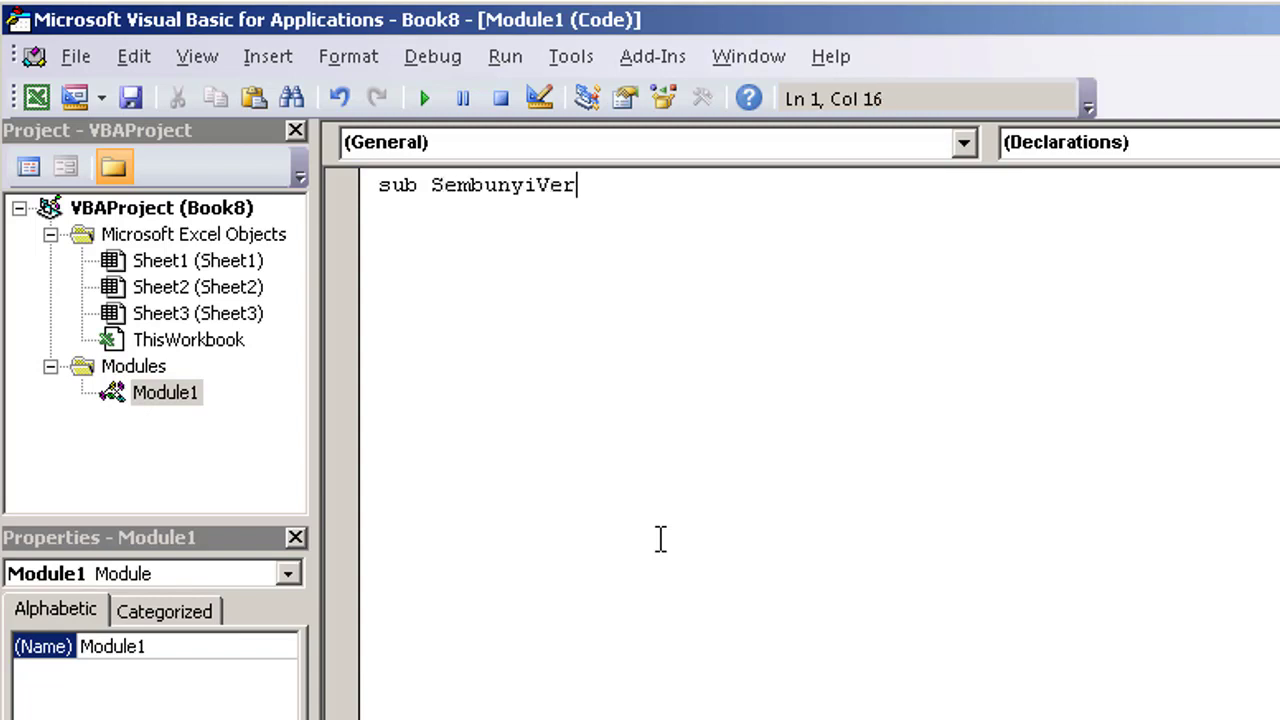
pyautogui.write('1')
pyautogui.press('Return')
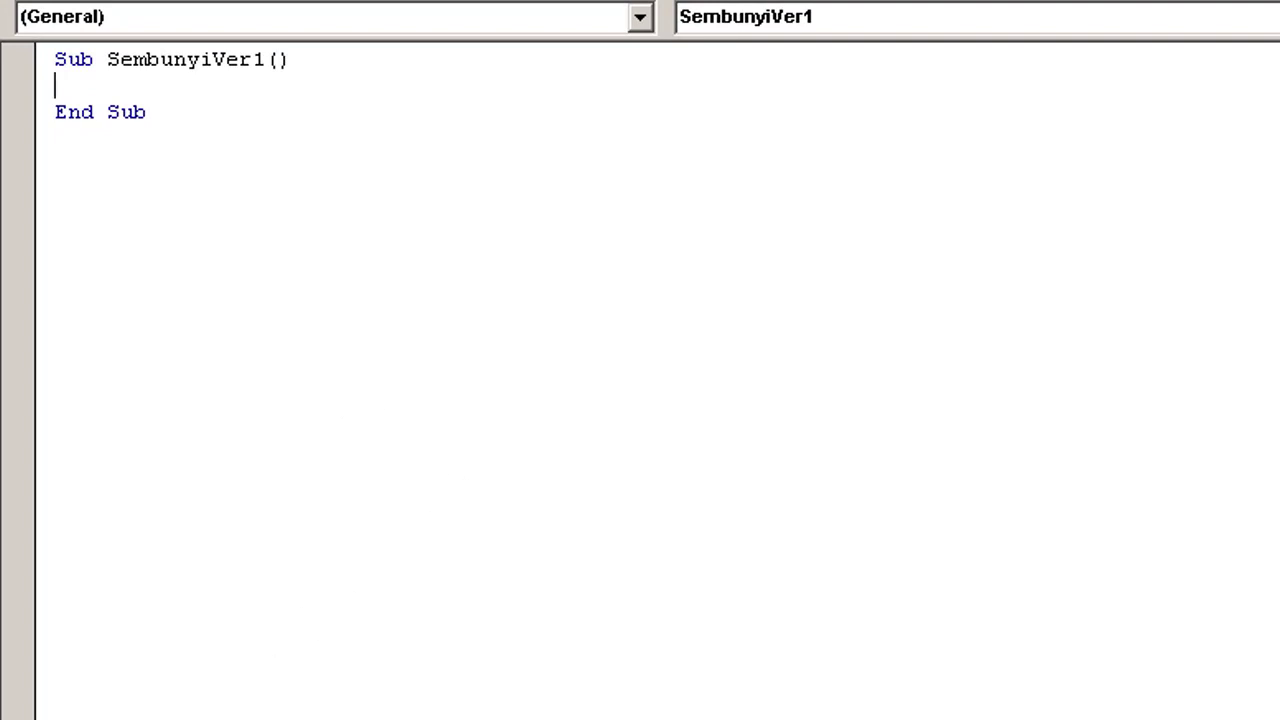
pyautogui.hotkey('alt', 'F11')
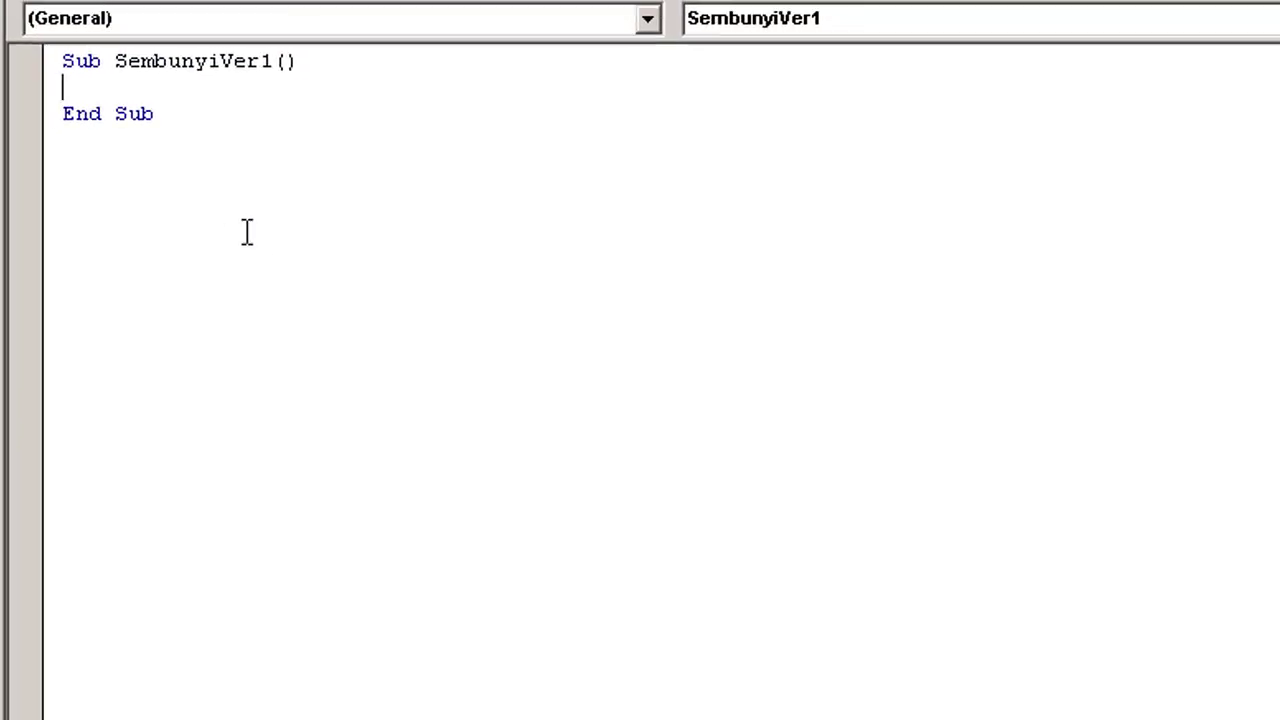
# Add lines setting Sheet2.Visible and Sheet3.Visible to False, then return to the worksheet.
pyautogui.write('sh')
pyautogui.write('eet')
pyautogui.write('2')
pyautogui.write('.vi')
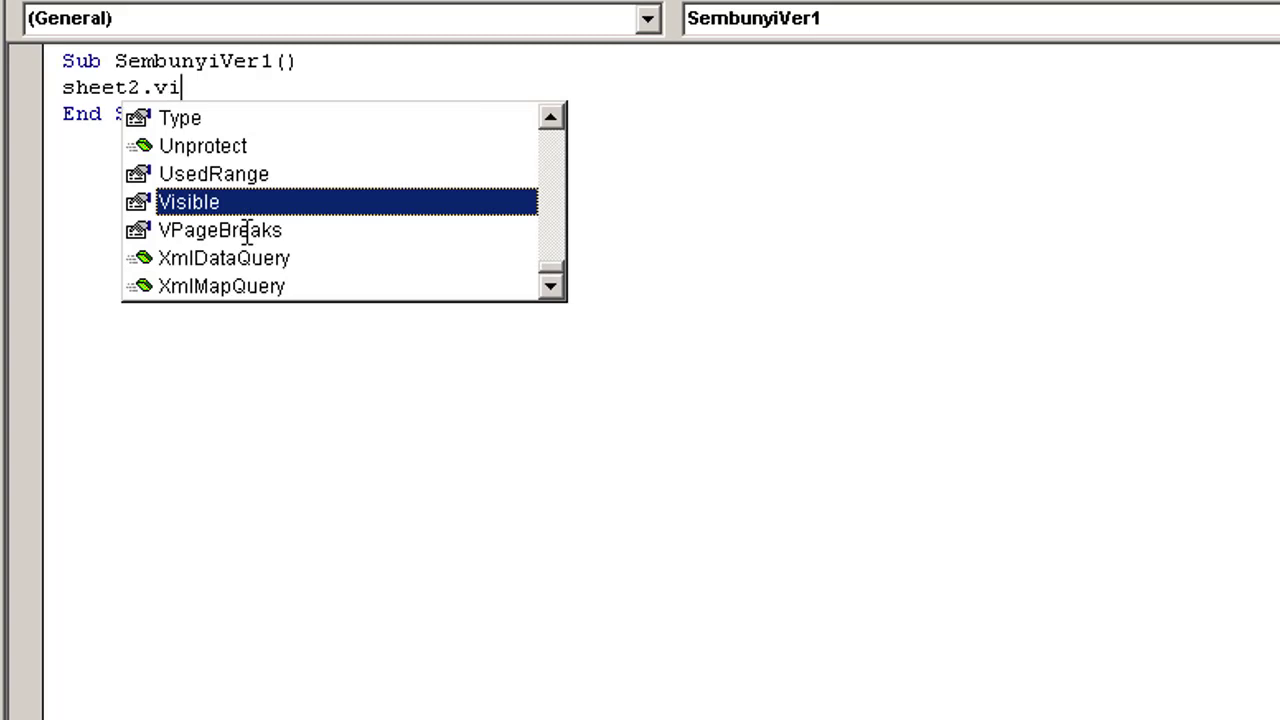
pyautogui.press('Tab')
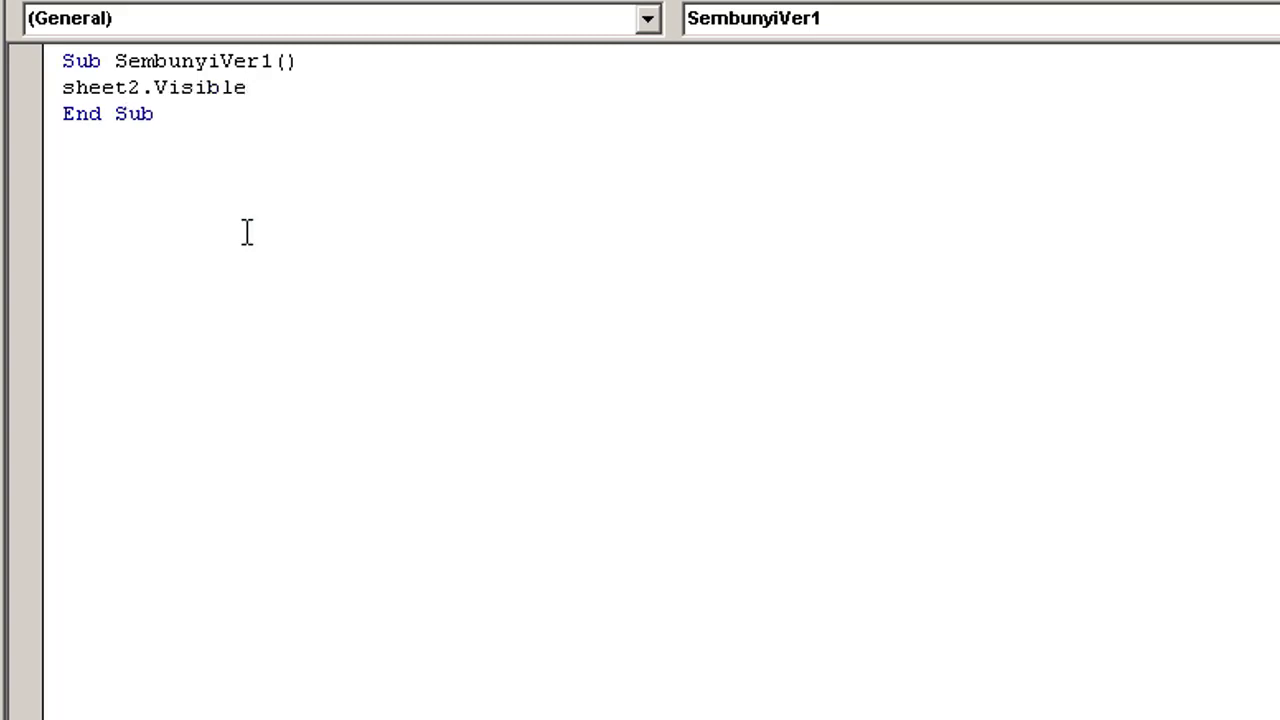
pyautogui.write('=false')
pyautogui.press('Return')
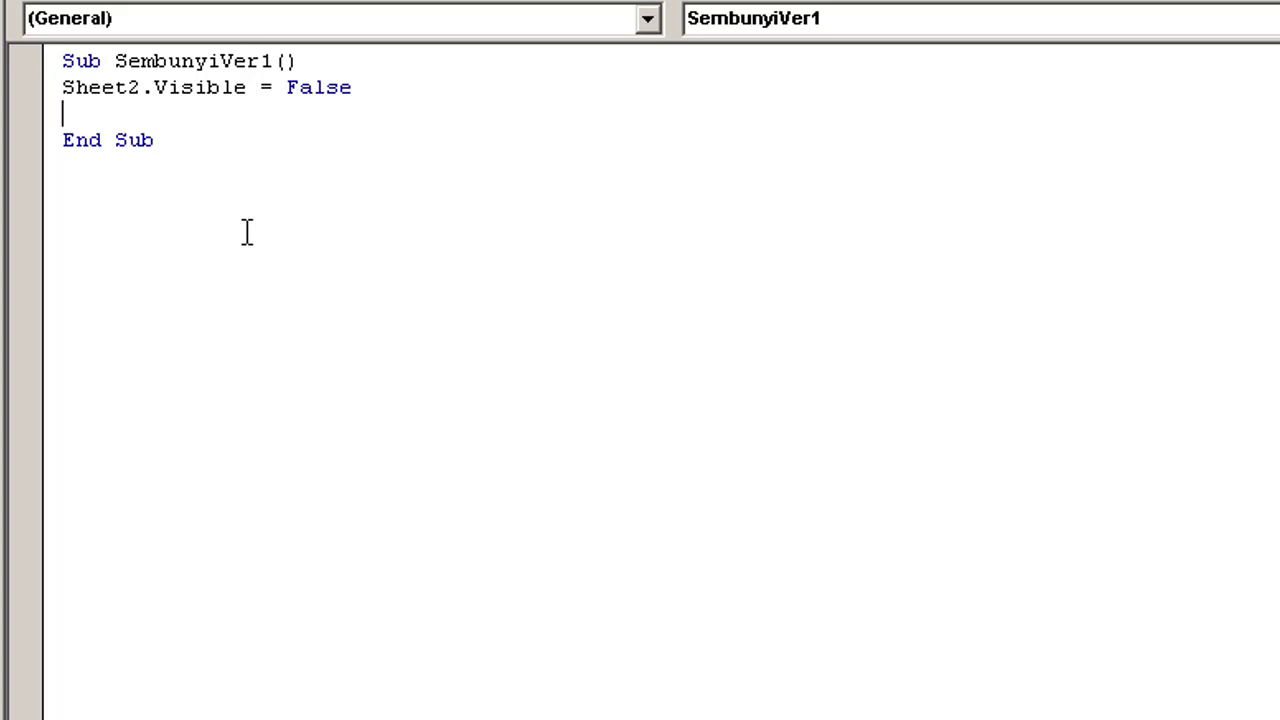
pyautogui.write('she')
pyautogui.write('et3.')
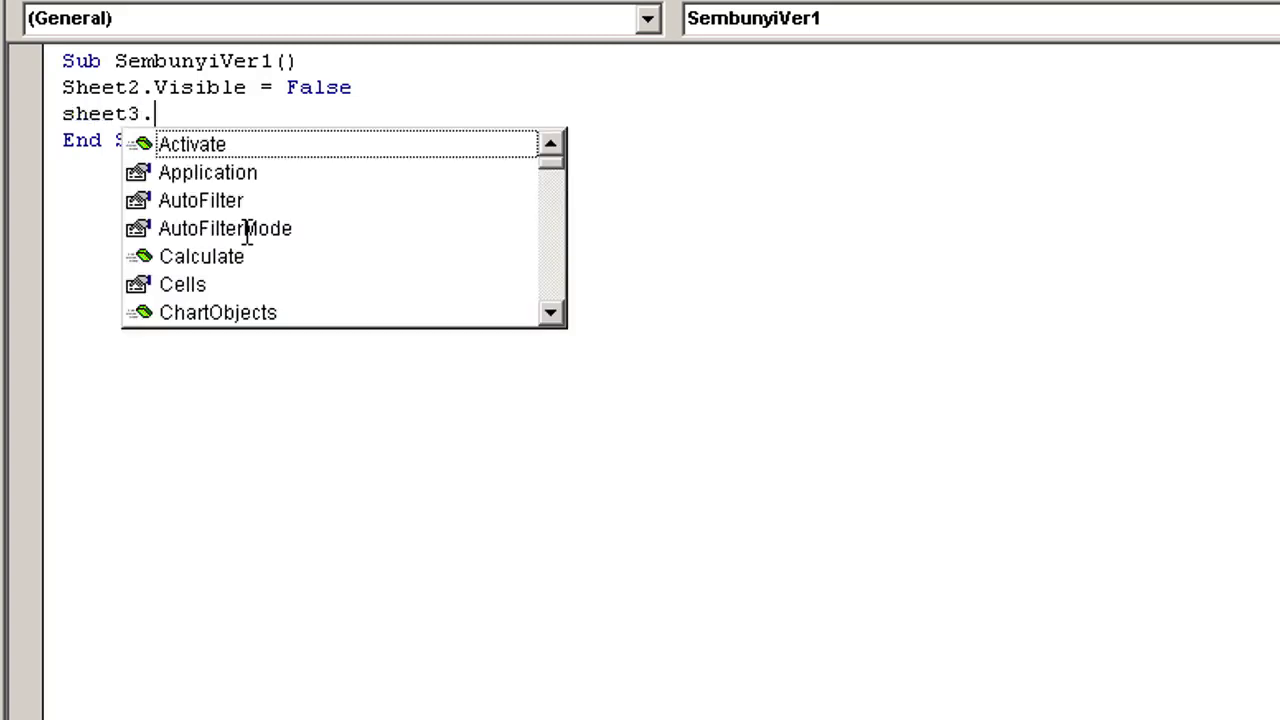
pyautogui.write('vi')
pyautogui.press('Tab')
pyautogui.write('=')
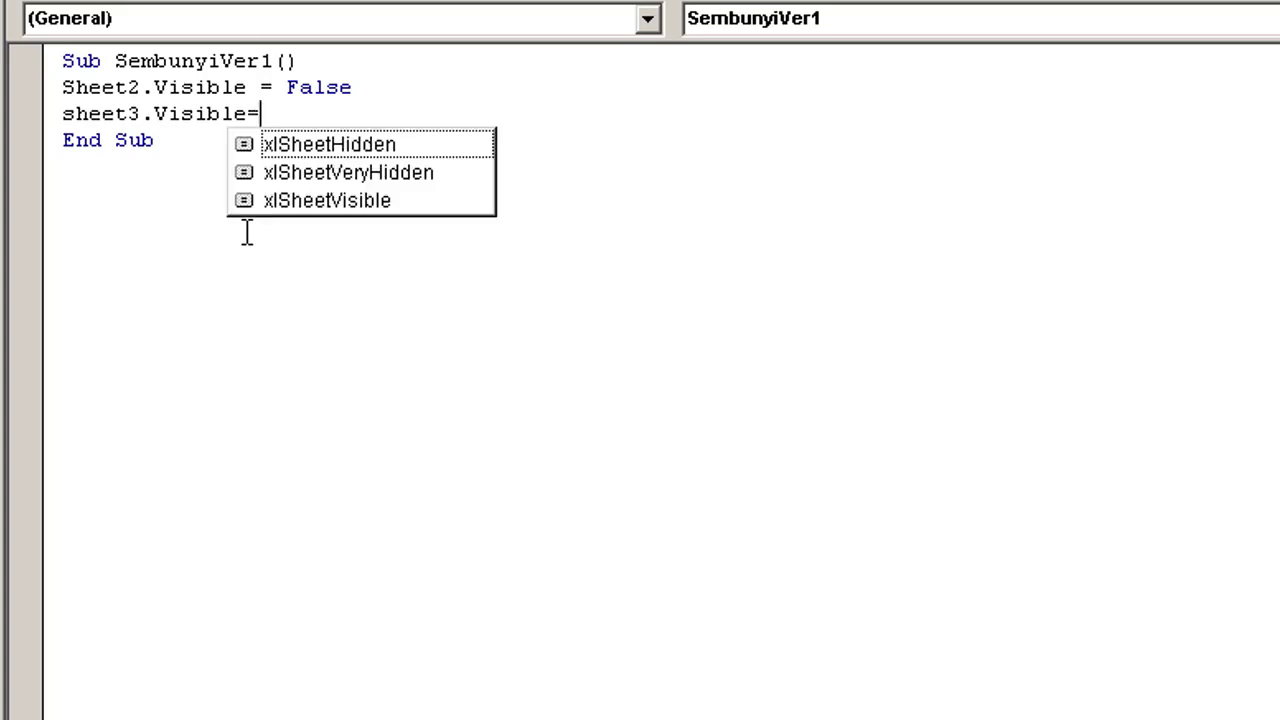
pyautogui.write('fa')
pyautogui.write('se')
pyautogui.press('Return')
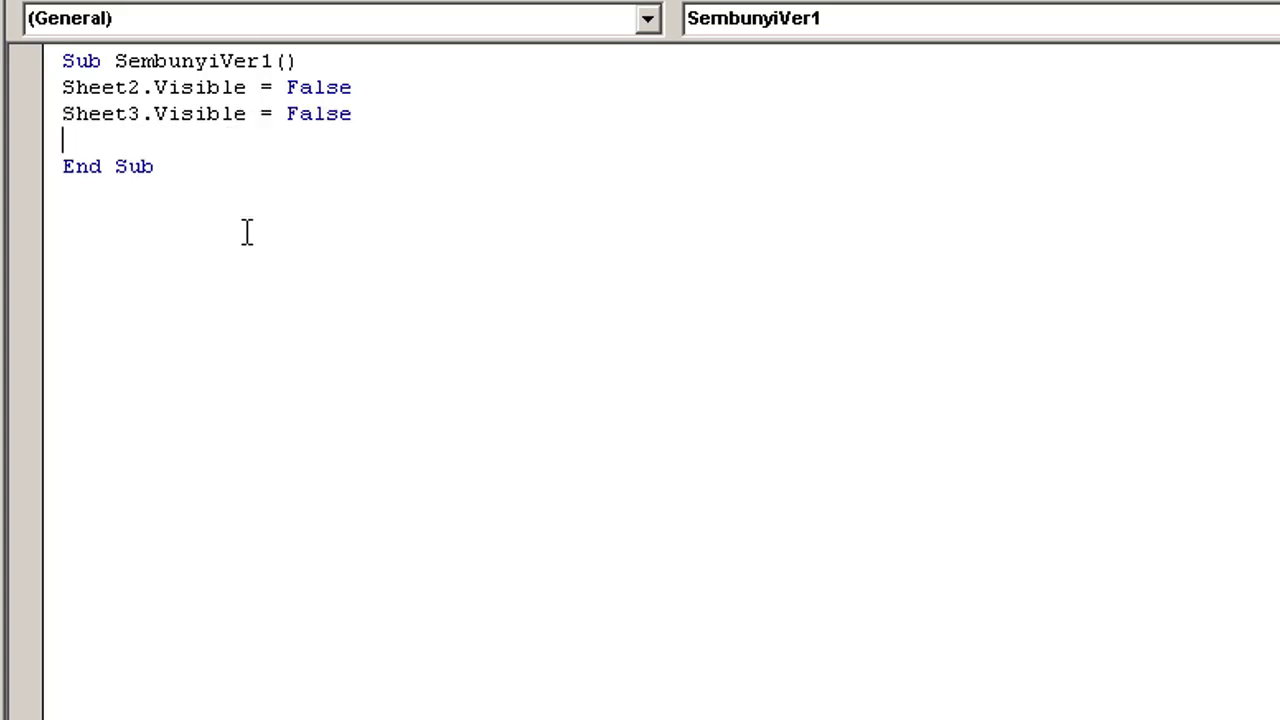
pyautogui.press('Delete')
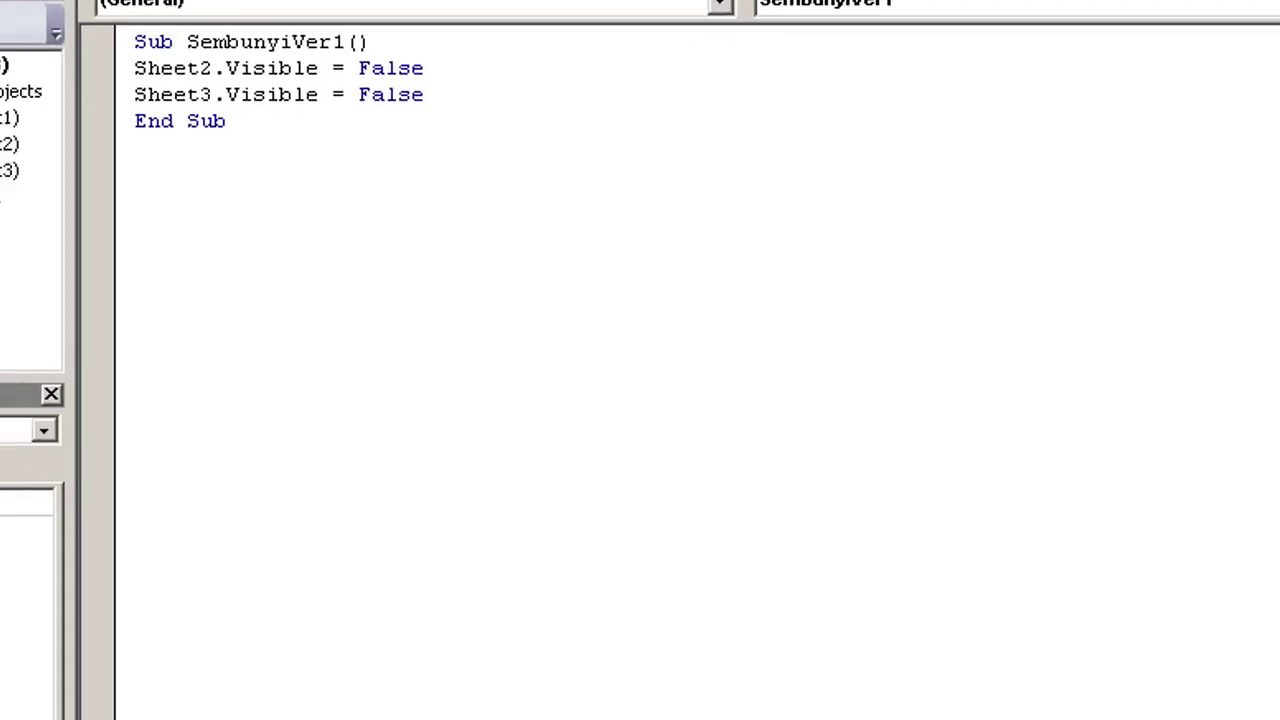
pyautogui.hotkey('alt', 'F11')
# Draw a Form Control button over F11:G13 and assign it the SembunyiVer1 macro.
pyautogui.click(752, 244)
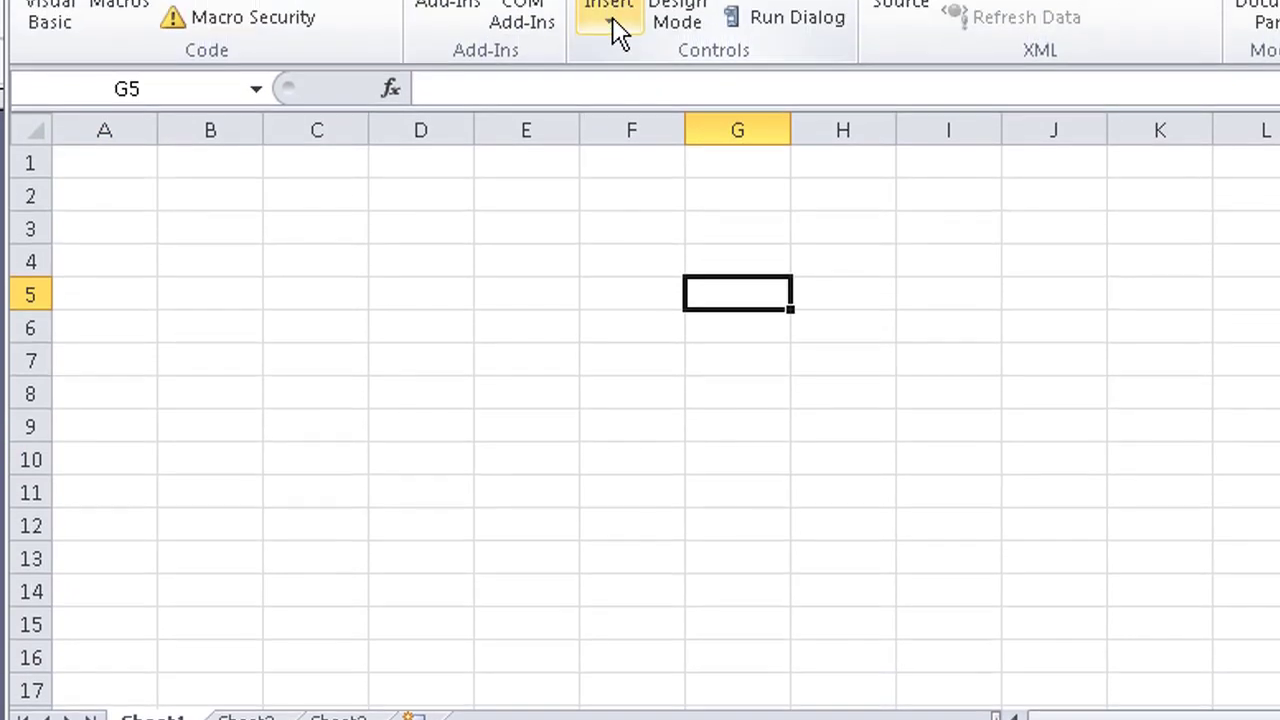
pyautogui.click(612, 70)
pyautogui.click(592, 162)
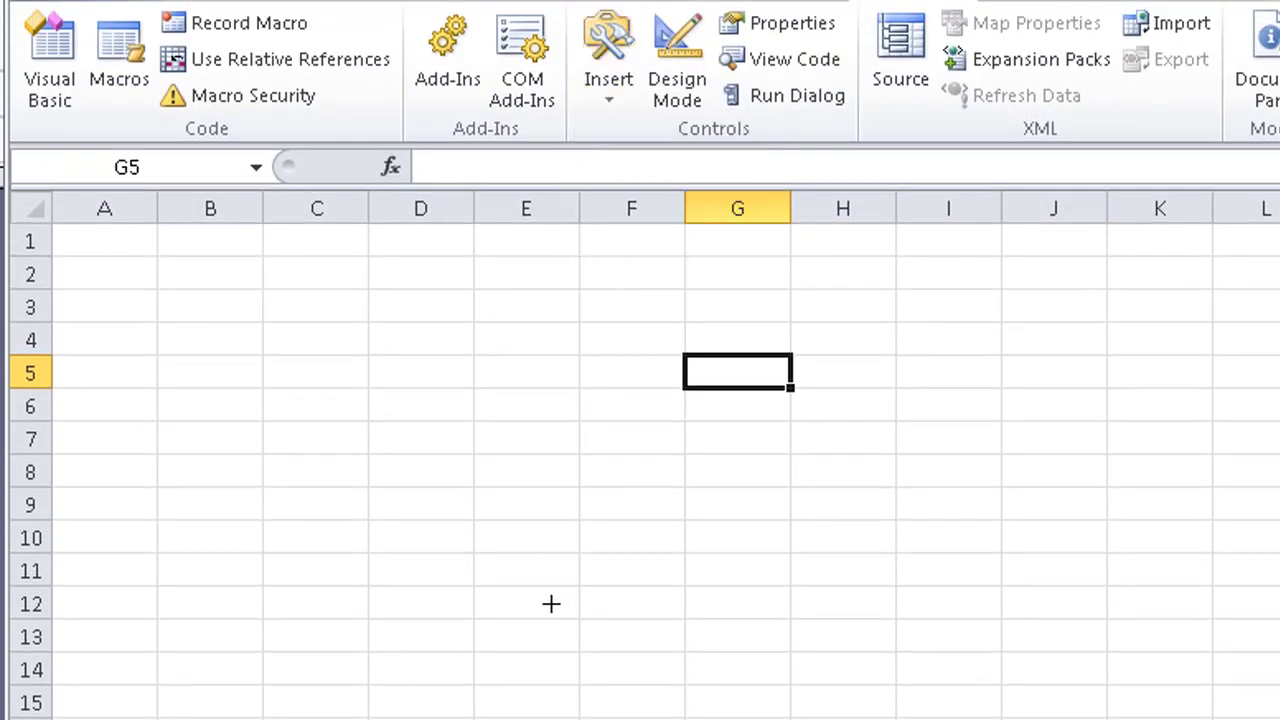
pyautogui.moveTo(543, 558); pyautogui.dragTo(737, 640)
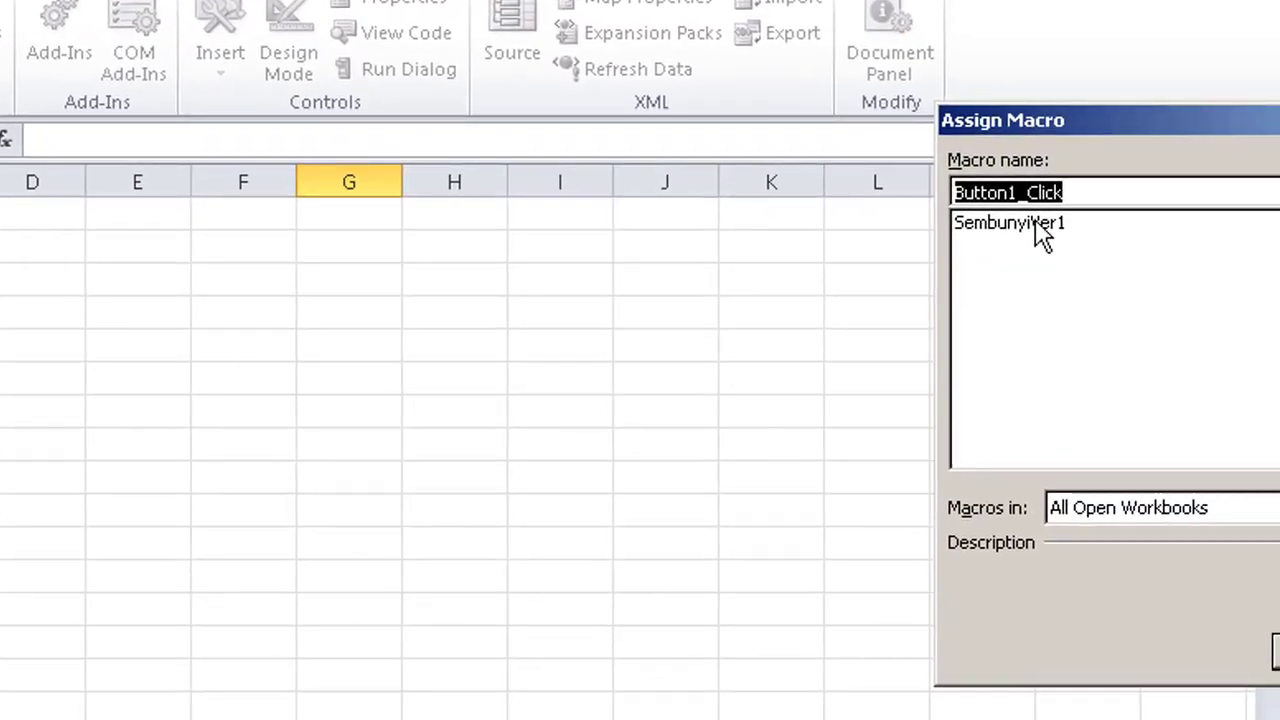
pyautogui.click(1035, 223)
pyautogui.click(1276, 650)
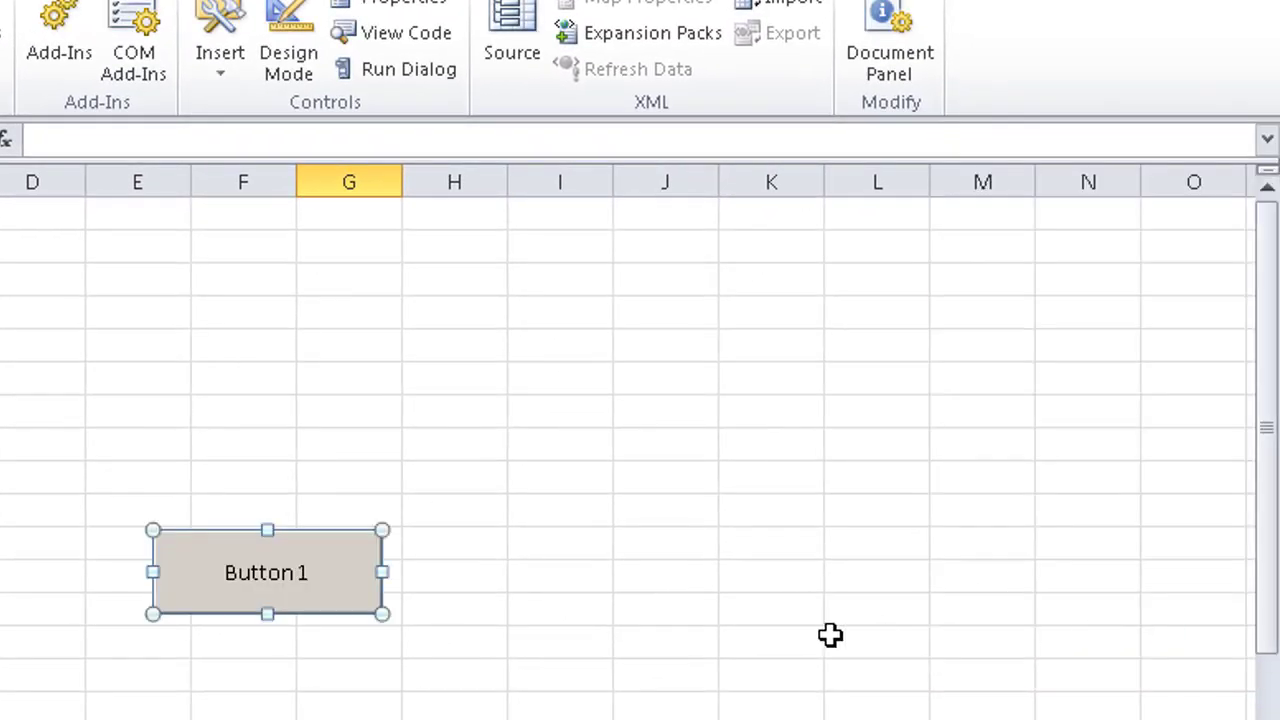
pyautogui.rightClick(279, 548)
pyautogui.click(380, 715)
pyautogui.moveTo(531, 540); pyautogui.dragTo(737, 271)
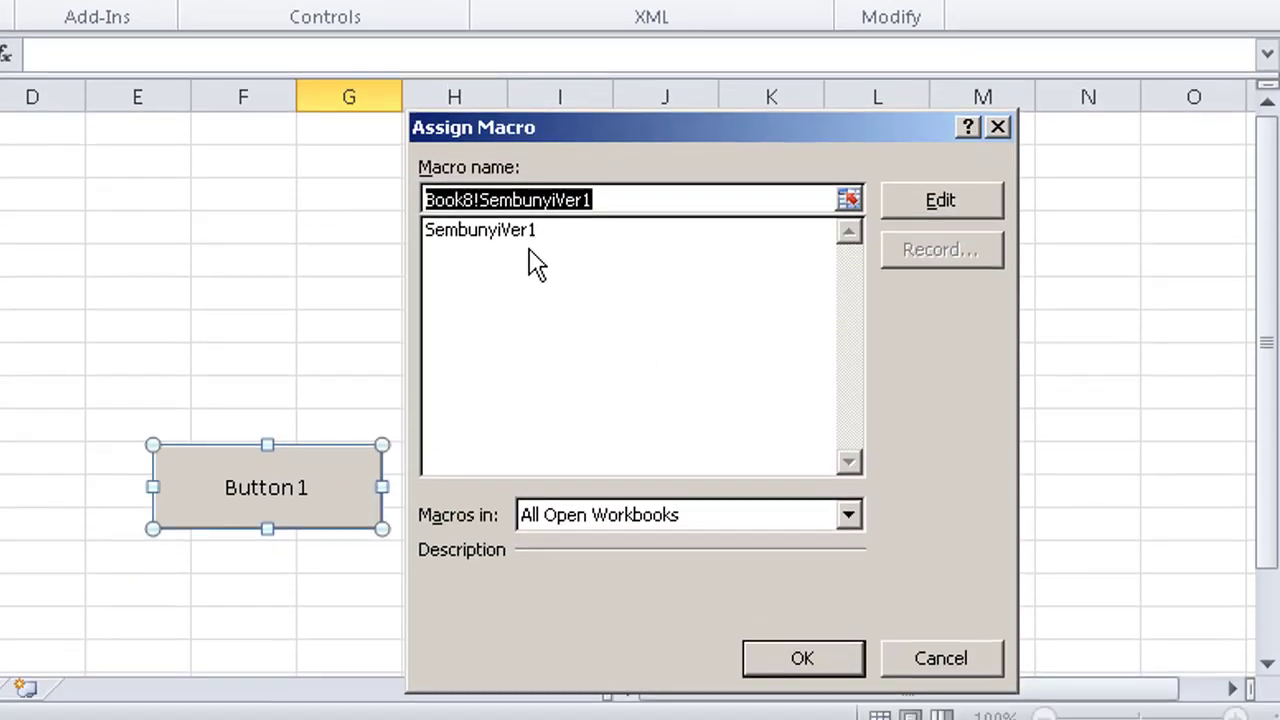
pyautogui.click(514, 225)
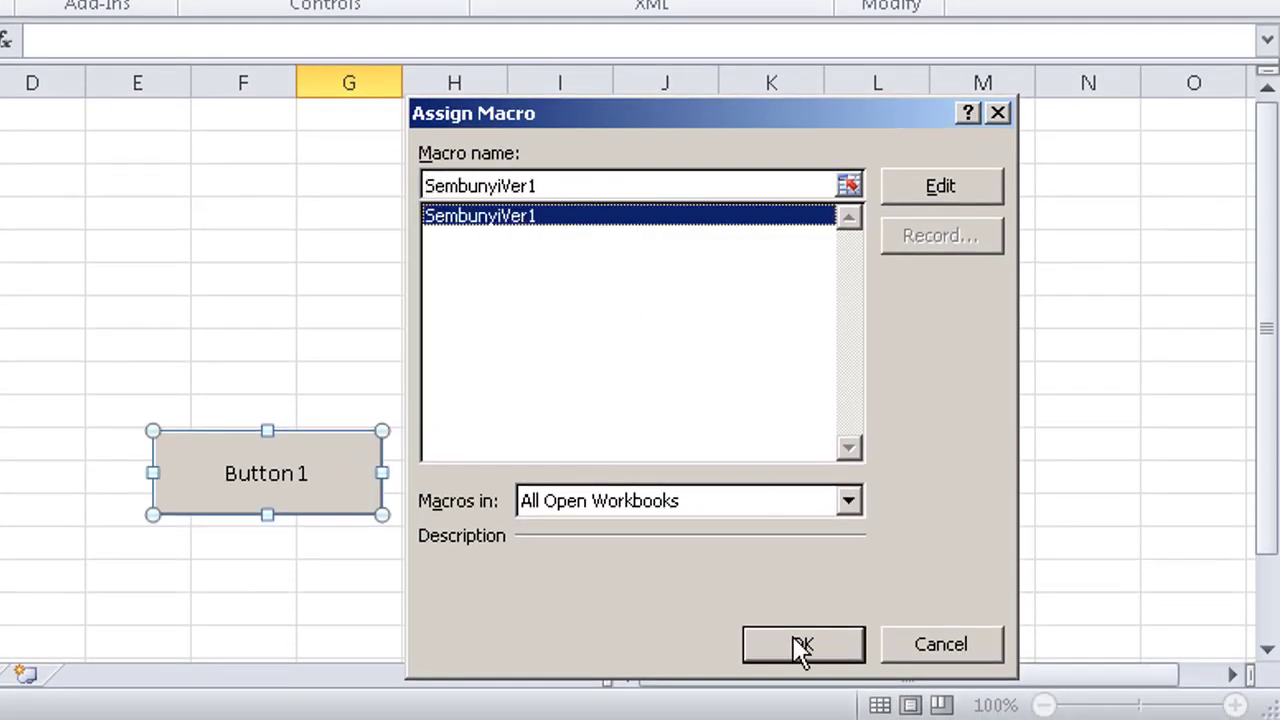
pyautogui.click(800, 651)
pyautogui.click(555, 350)
# Change the button's caption from Button 1 to SembunyiVer1.
pyautogui.rightClick(298, 470)
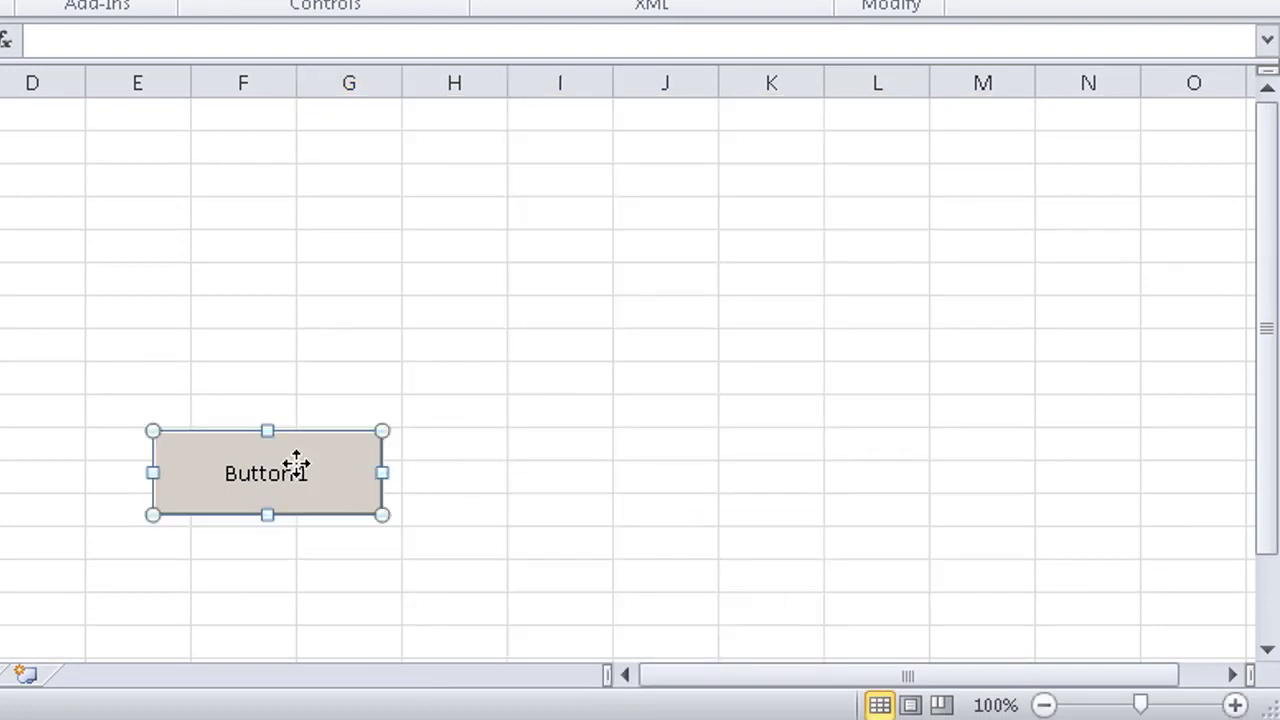
pyautogui.moveTo(420, 690)
pyautogui.click(412, 600)
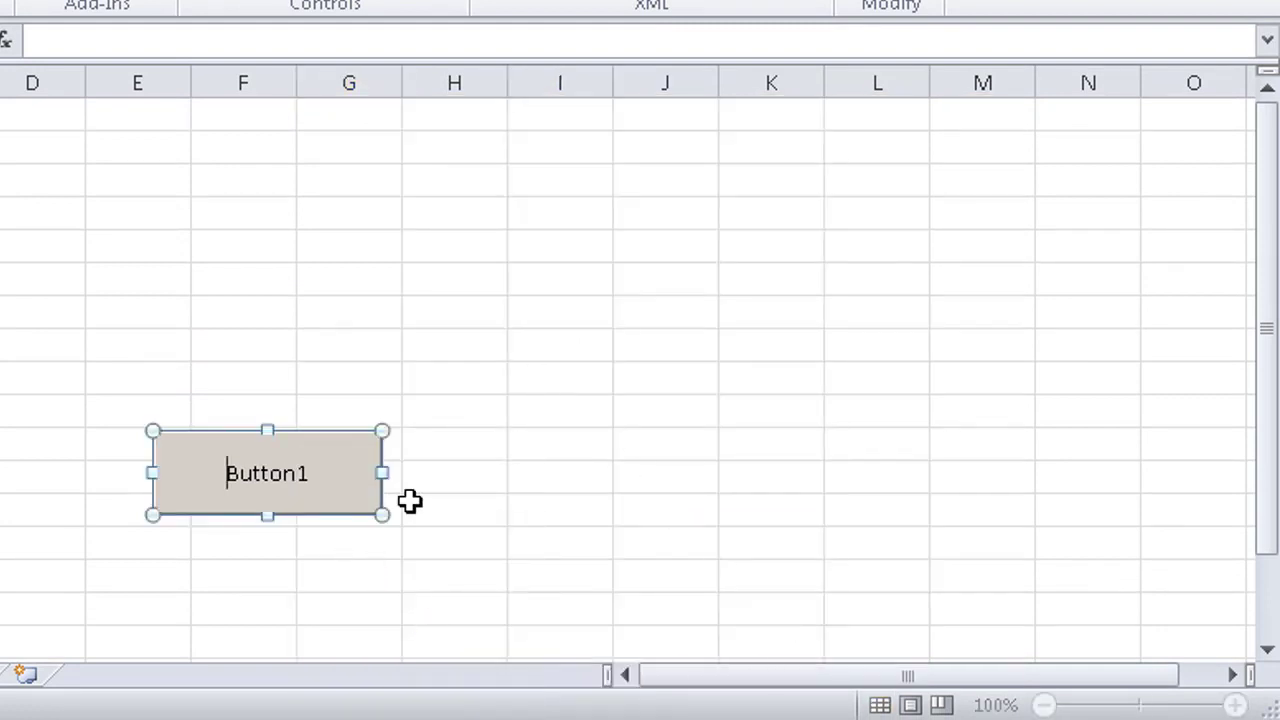
pyautogui.press('Delete')
pyautogui.press('Delete')
pyautogui.press('Delete')
pyautogui.press('Delete')
pyautogui.write('S')
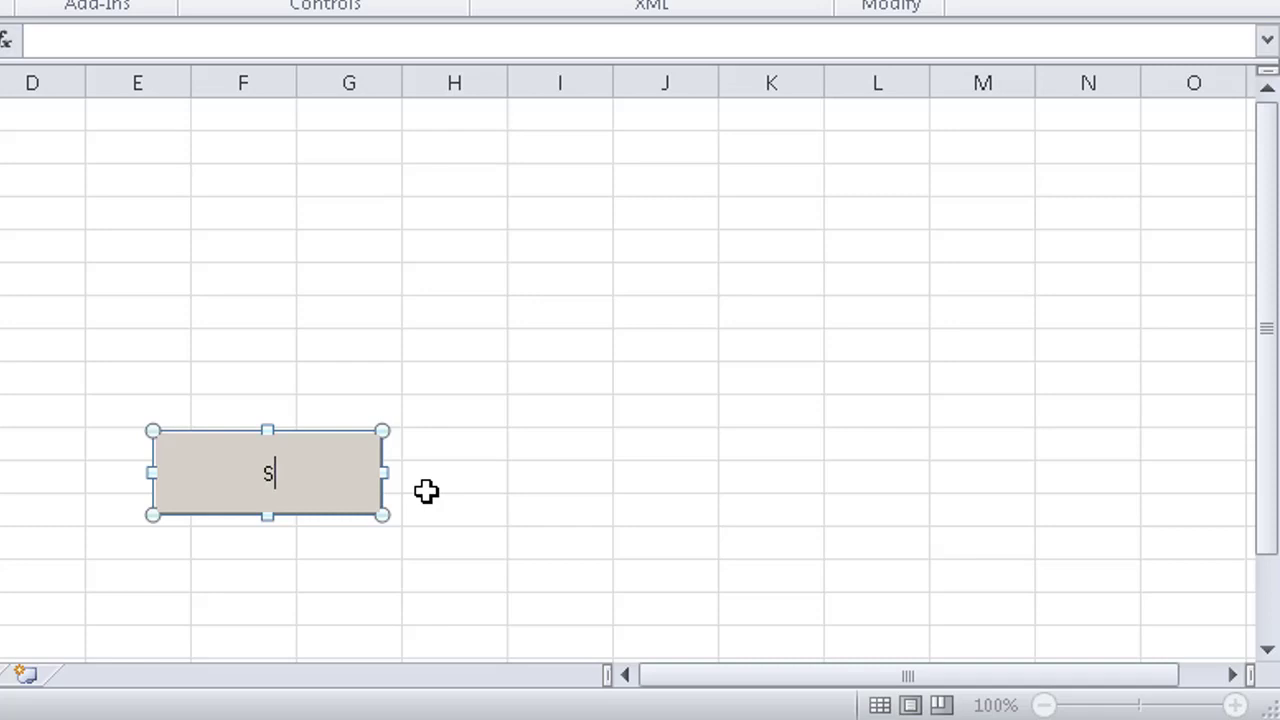
pyautogui.write('embunyi')
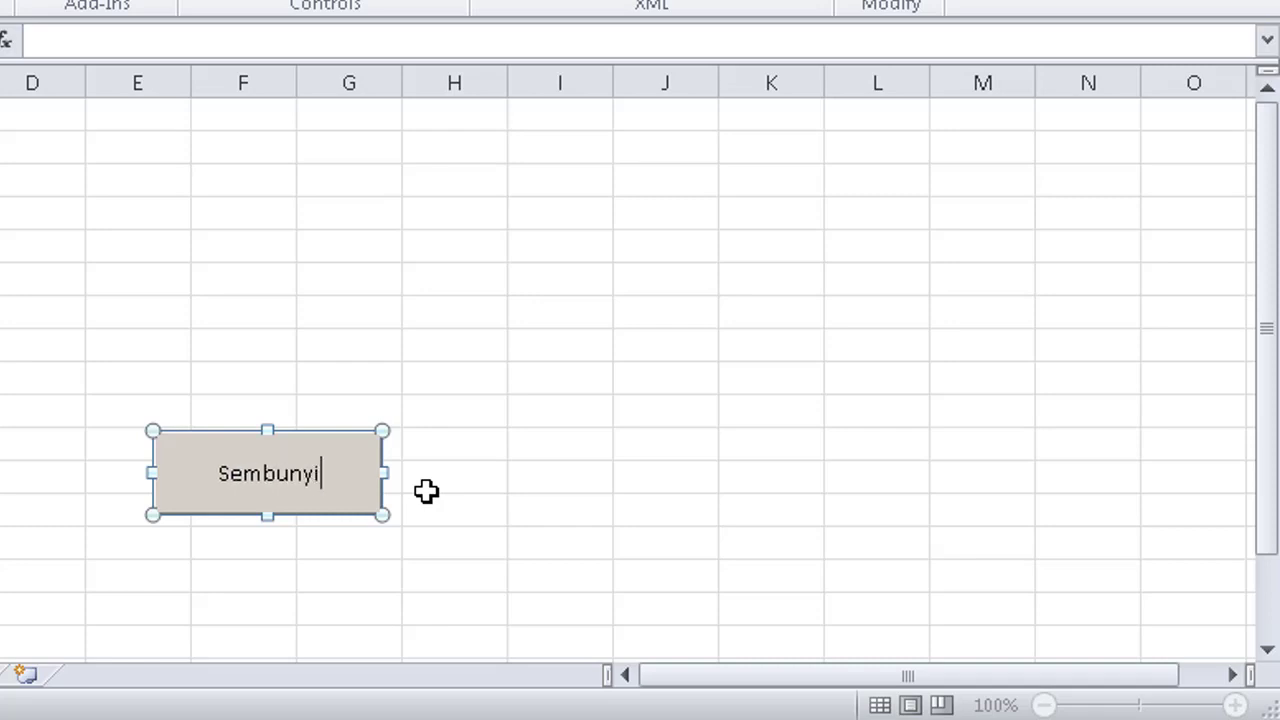
pyautogui.write('Ver1')
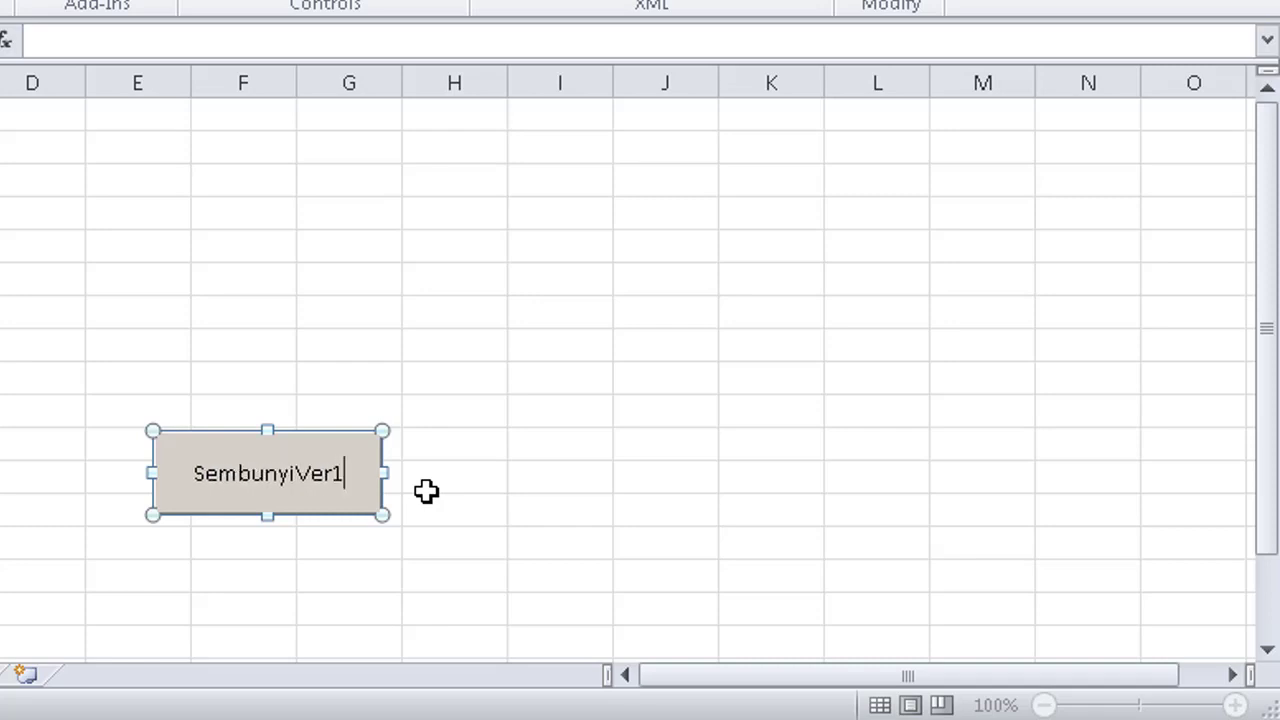
pyautogui.click(540, 445)
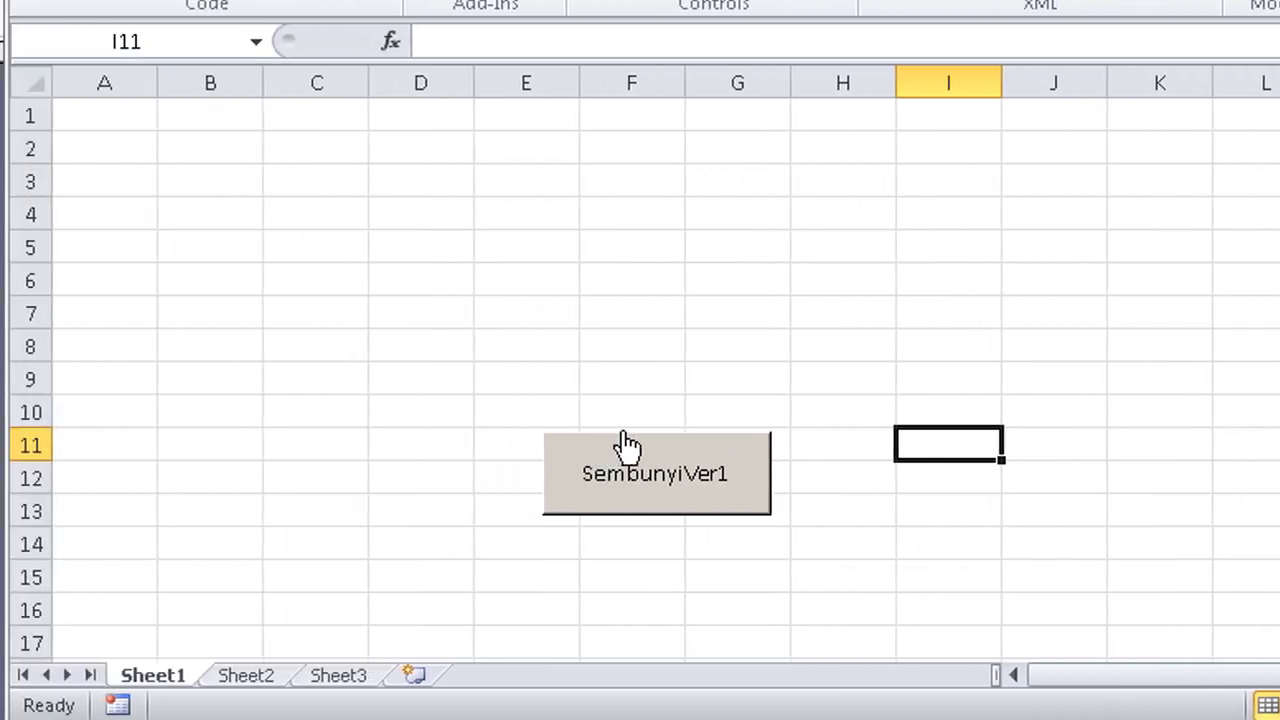
# Run the SembunyiVer1 button to hide Sheet2 and Sheet3, then unhide Sheet2.
pyautogui.click(665, 475)
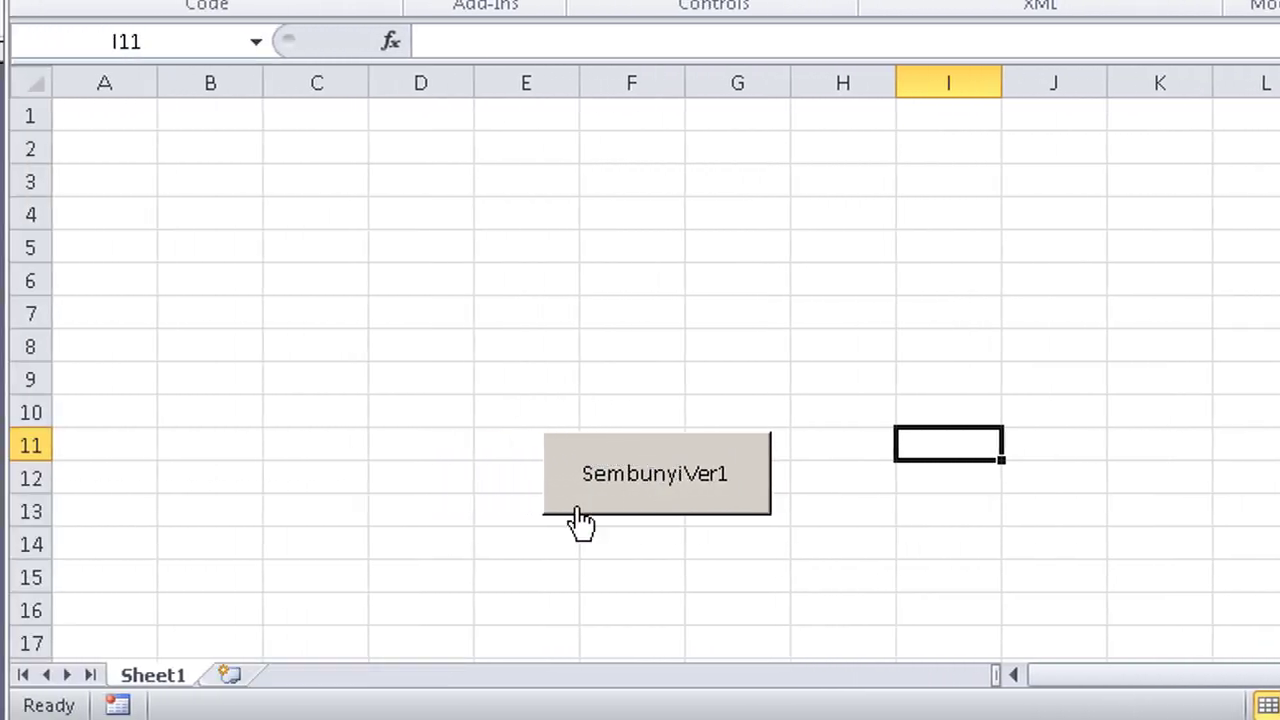
pyautogui.rightClick(172, 682)
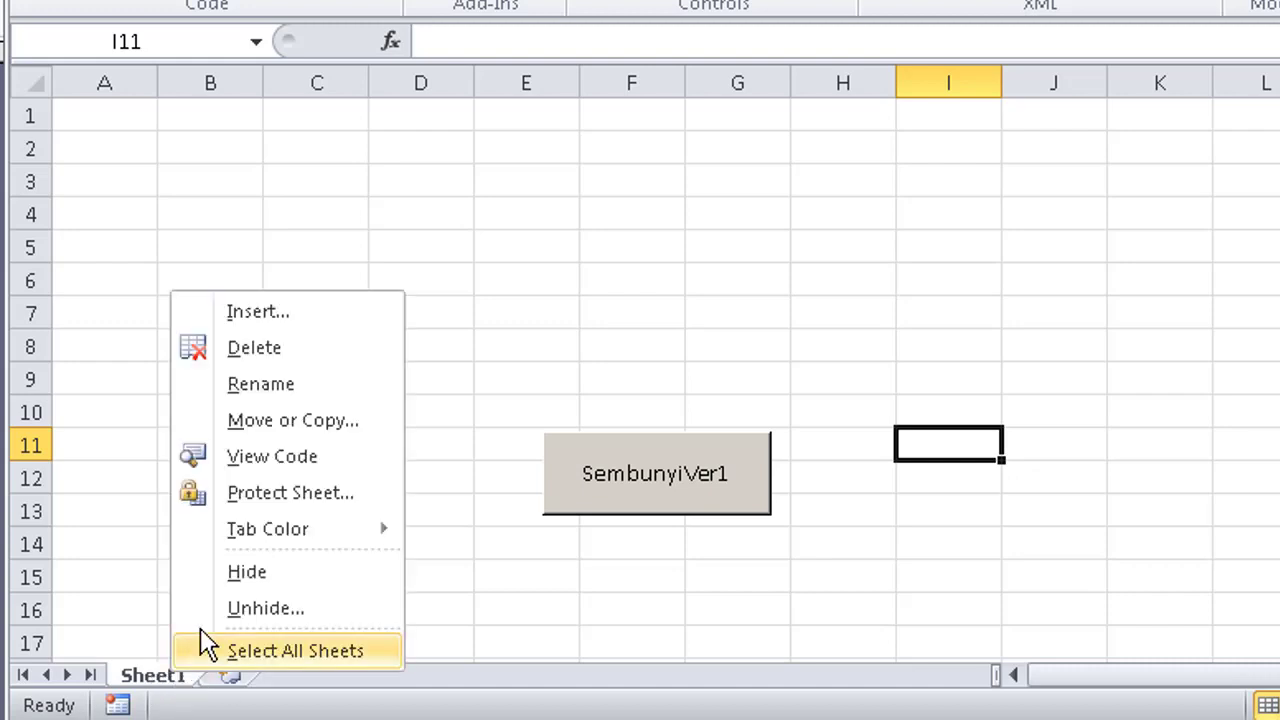
pyautogui.click(230, 610)
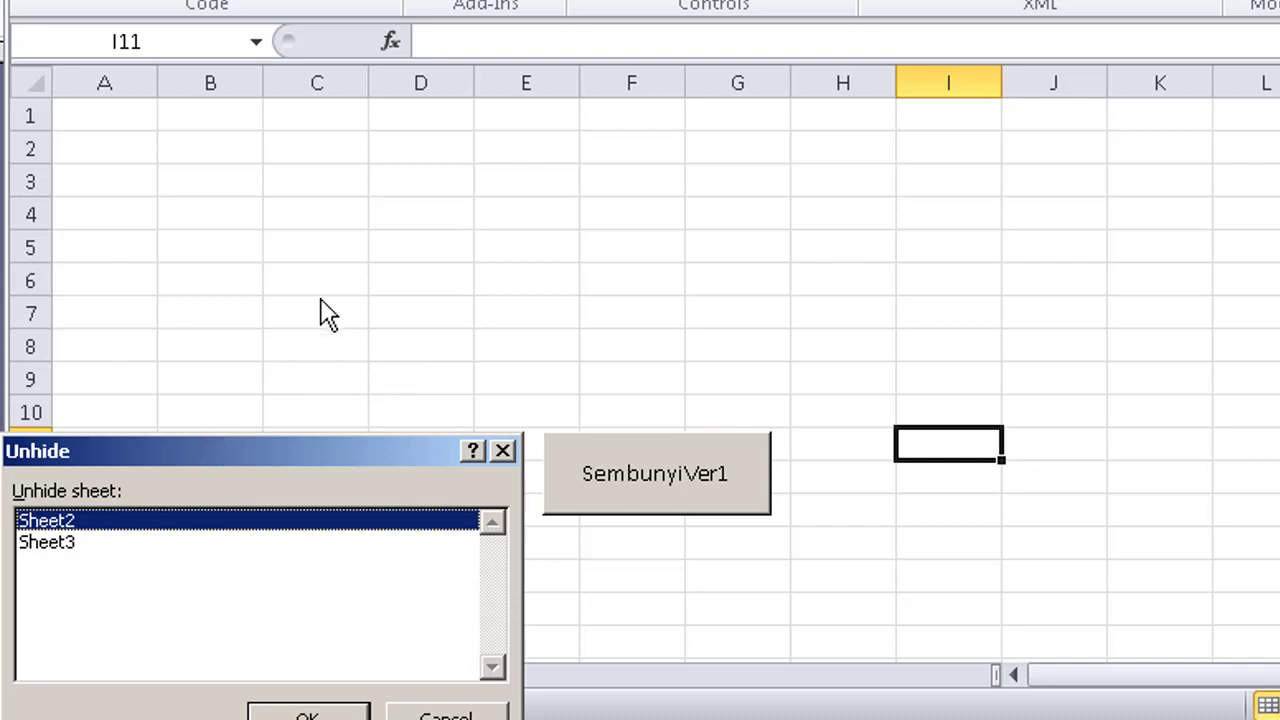
pyautogui.moveTo(323, 452); pyautogui.dragTo(380, 288)
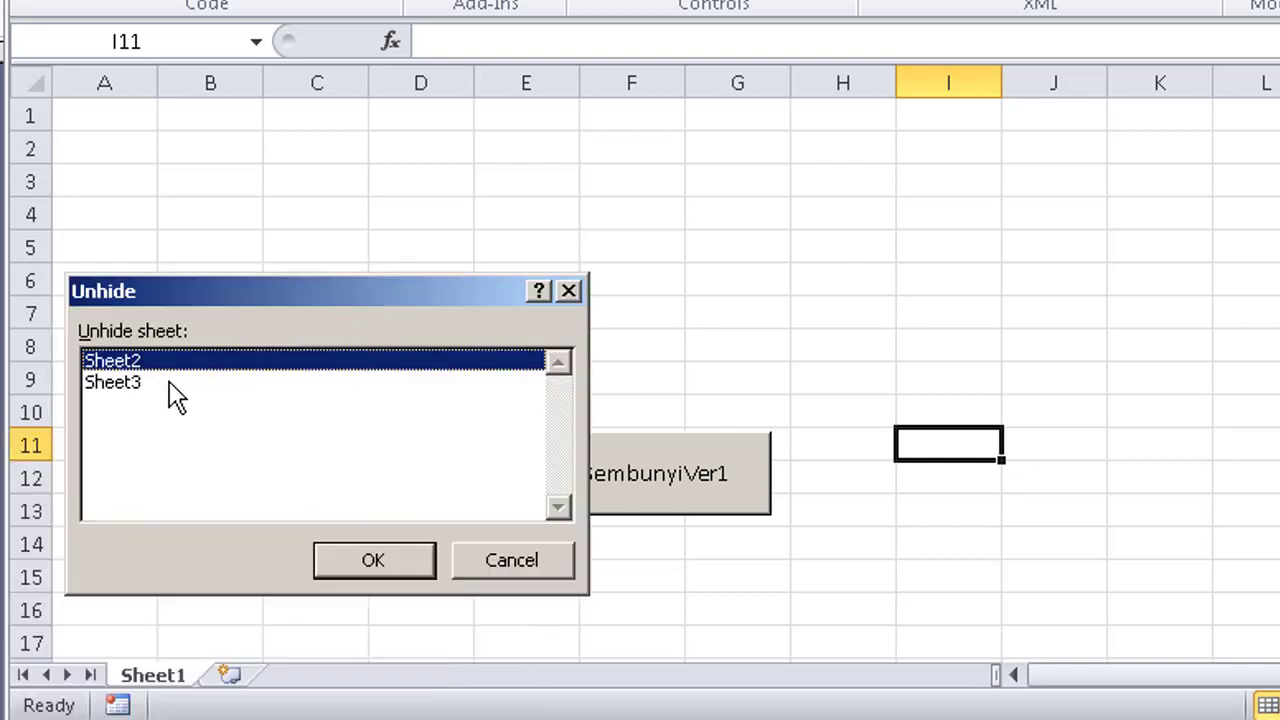
pyautogui.click(386, 565)
# Unhide Sheet3, check the restored tabs, and return to Sheet1.
pyautogui.rightClick(263, 680)
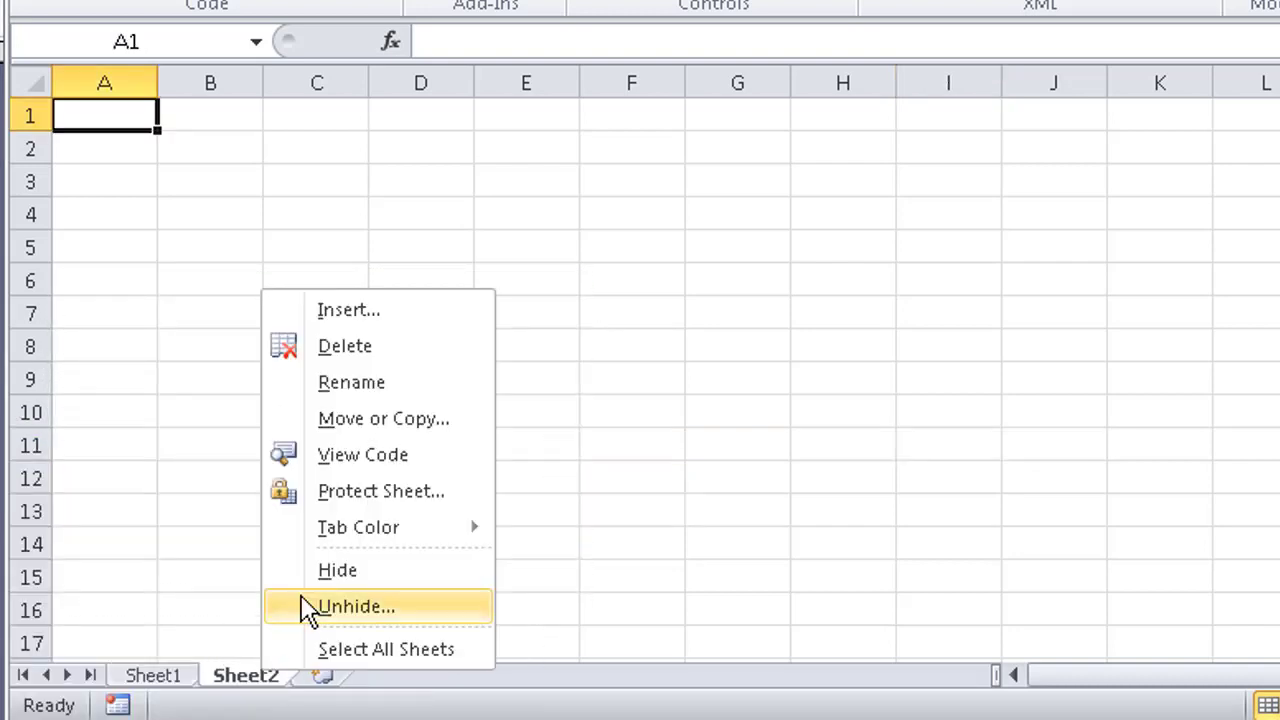
pyautogui.click(360, 614)
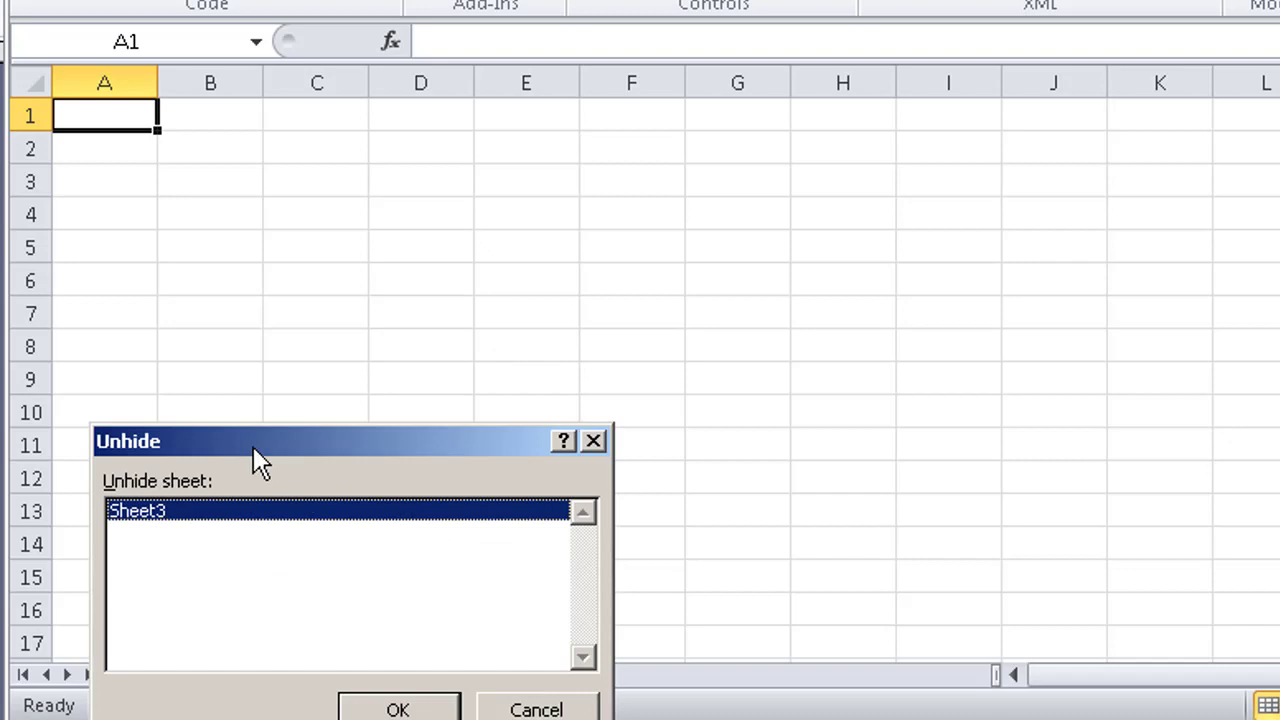
pyautogui.moveTo(400, 452); pyautogui.dragTo(401, 353)
pyautogui.click(408, 618)
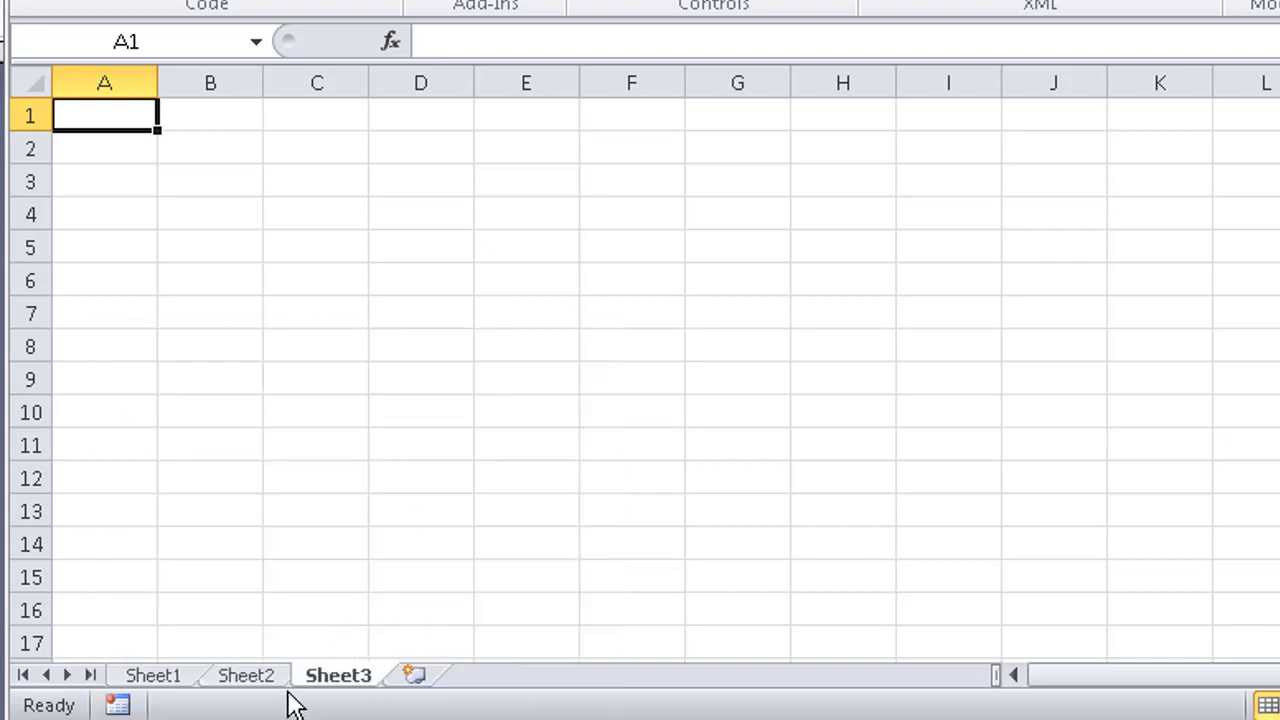
pyautogui.click(172, 684)
pyautogui.click(262, 678)
pyautogui.click(320, 680)
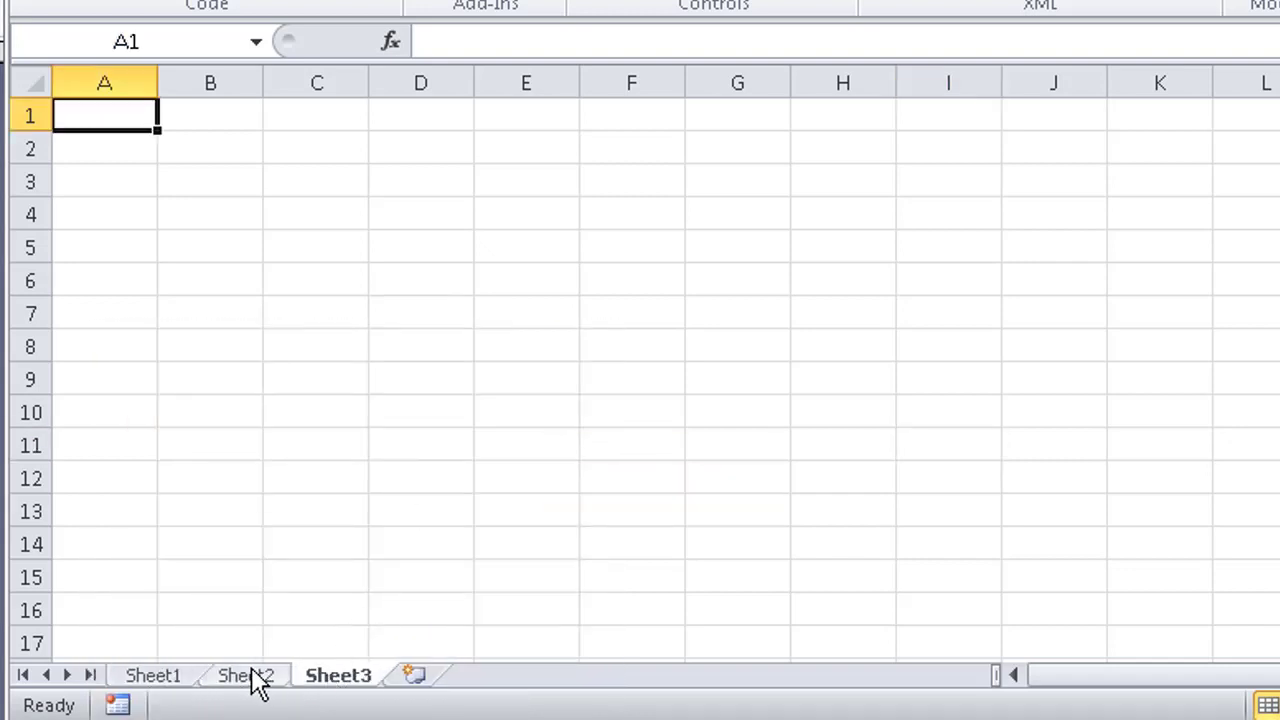
pyautogui.click(190, 678)
pyautogui.click(835, 290)
# Move the SembunyiVer1 button left to columns C–E, shorten it, and begin typing 'sub SembunyiVer2'.
pyautogui.rightClick(727, 484)
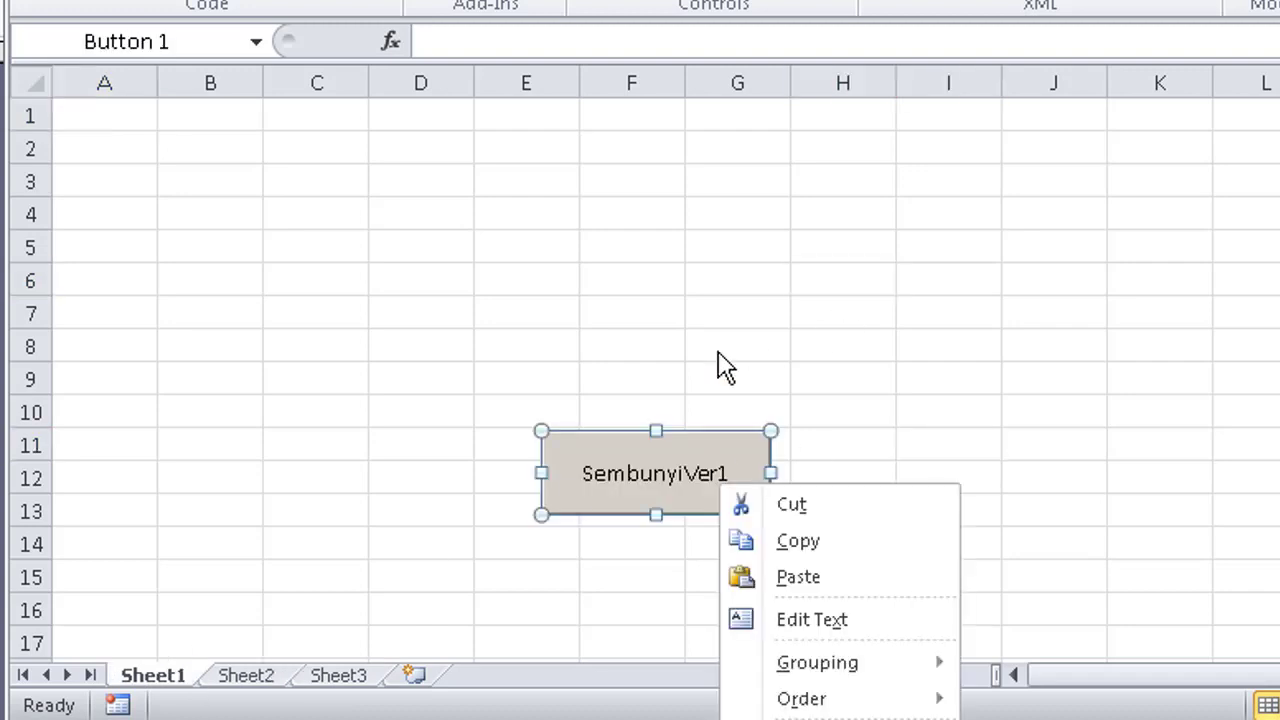
pyautogui.click(731, 443)
pyautogui.moveTo(657, 434)
pyautogui.mouseDown()
pyautogui.moveTo(449, 412)
pyautogui.moveTo(549, 366)
pyautogui.mouseUp()
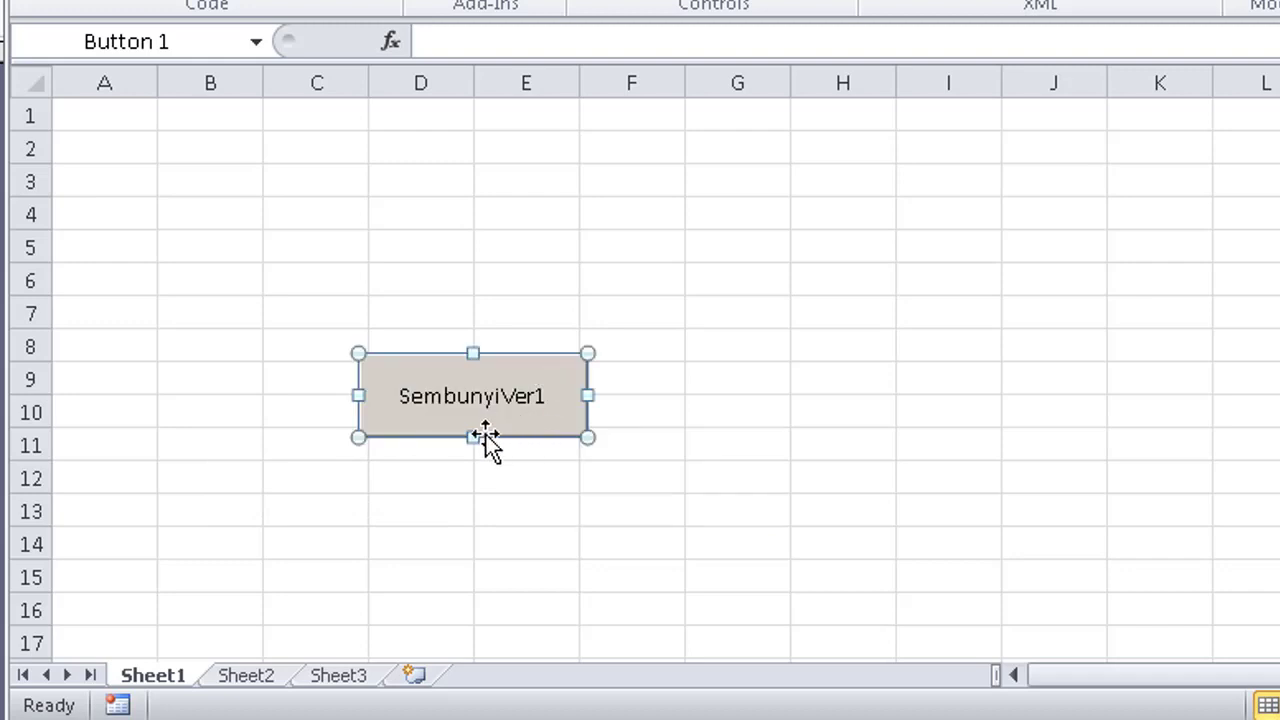
pyautogui.moveTo(473, 437); pyautogui.dragTo(477, 418)
pyautogui.click(660, 273)
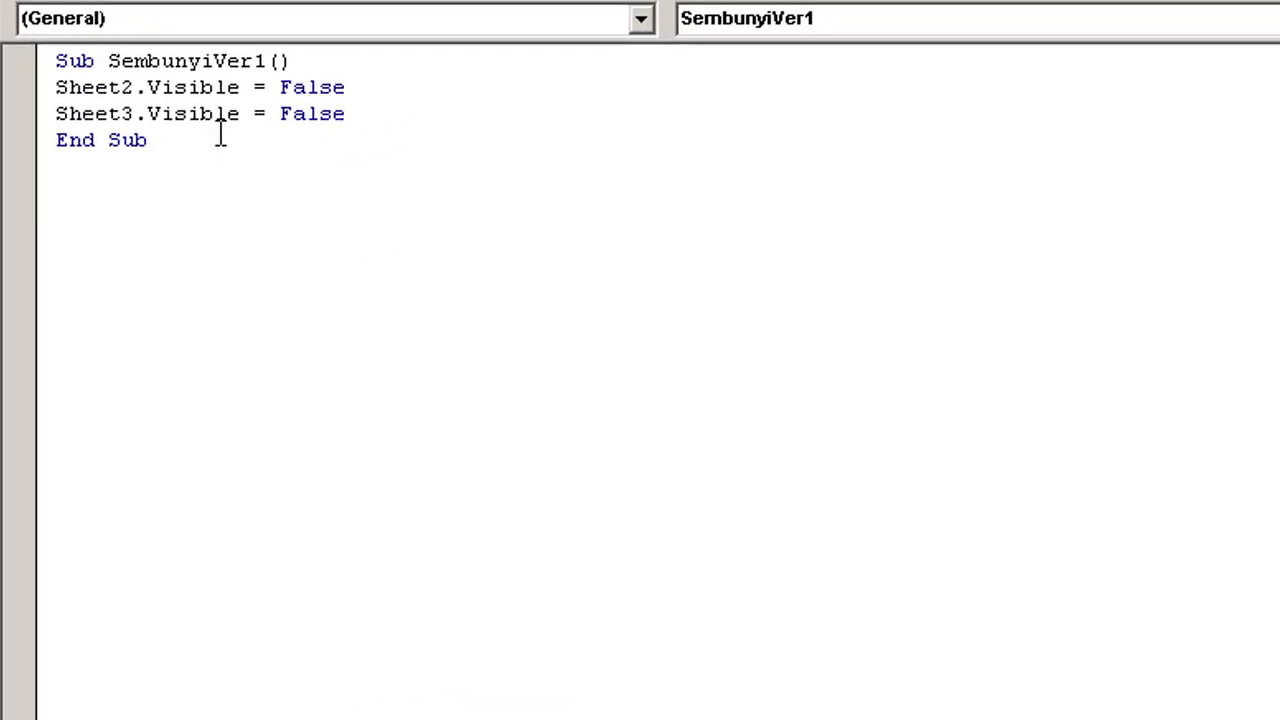
pyautogui.write('sub ')
pyautogui.write('Sembunyi')
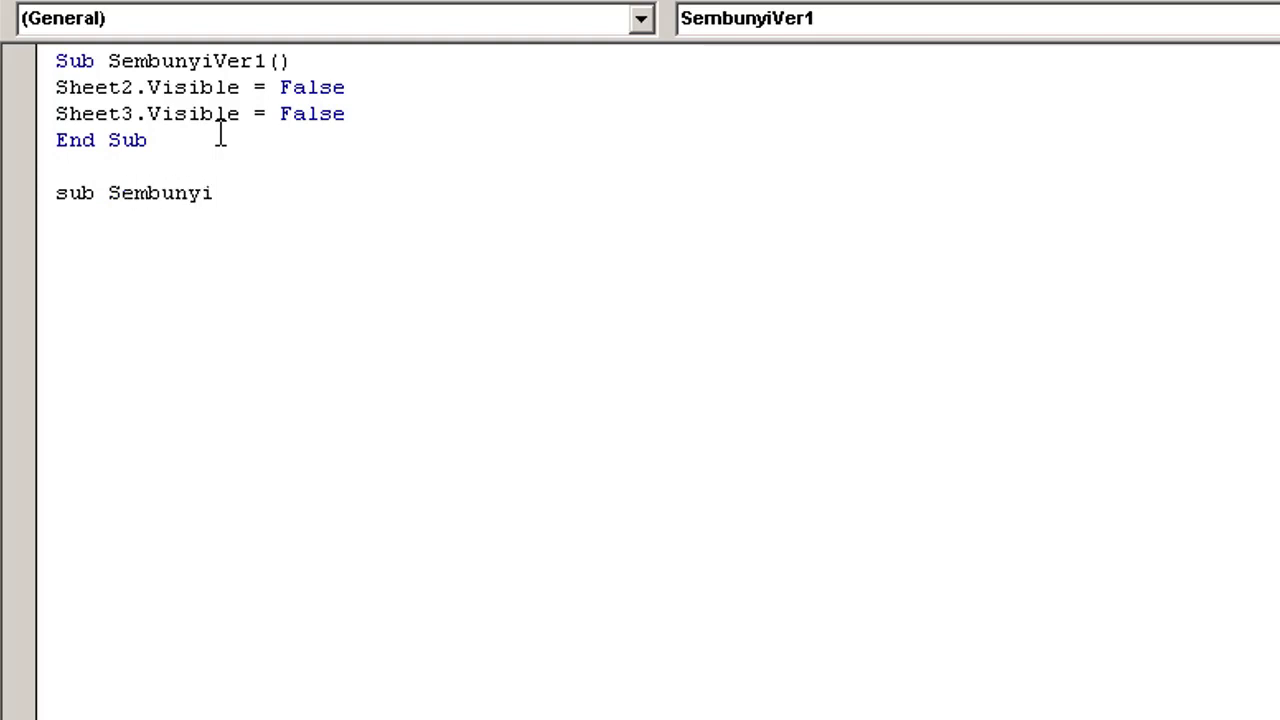
pyautogui.write('Ver2')
# Complete SembunyiVer2 with the lines Sheet2.Visible = 0 and Sheet3.Visible = 0.
pyautogui.press('Return')
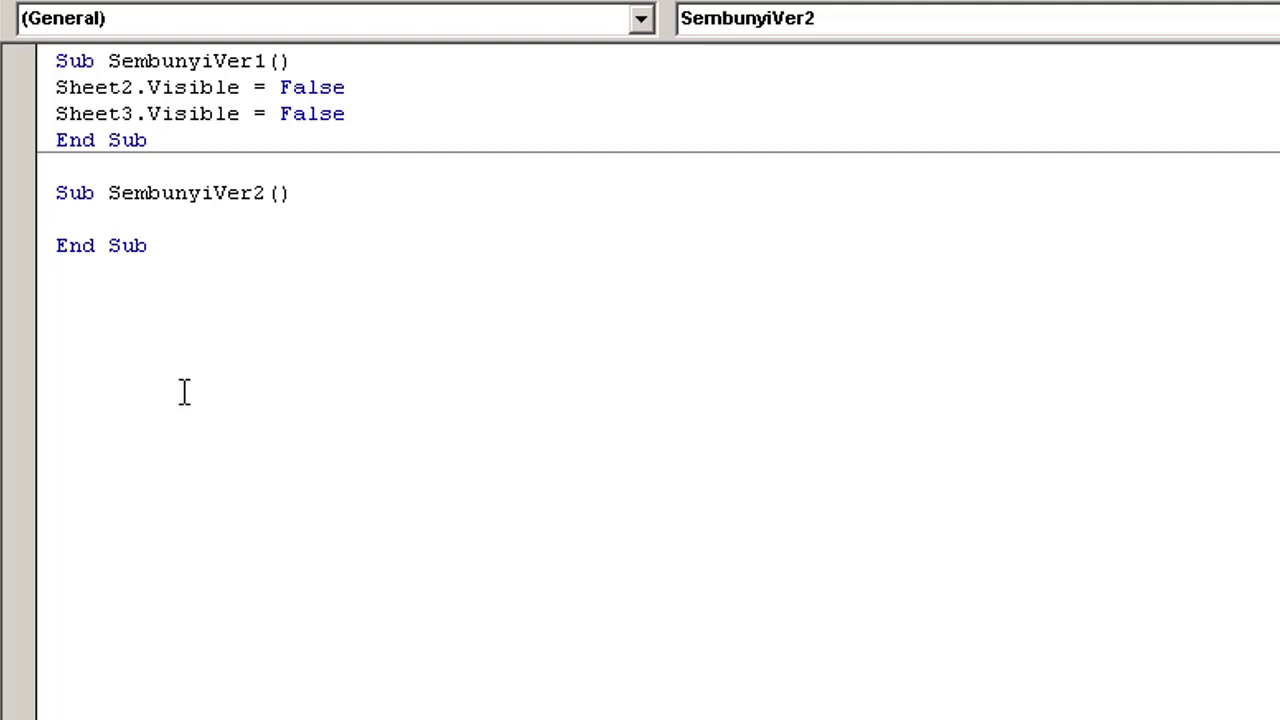
pyautogui.write('sheet')
pyautogui.write('2.vi')
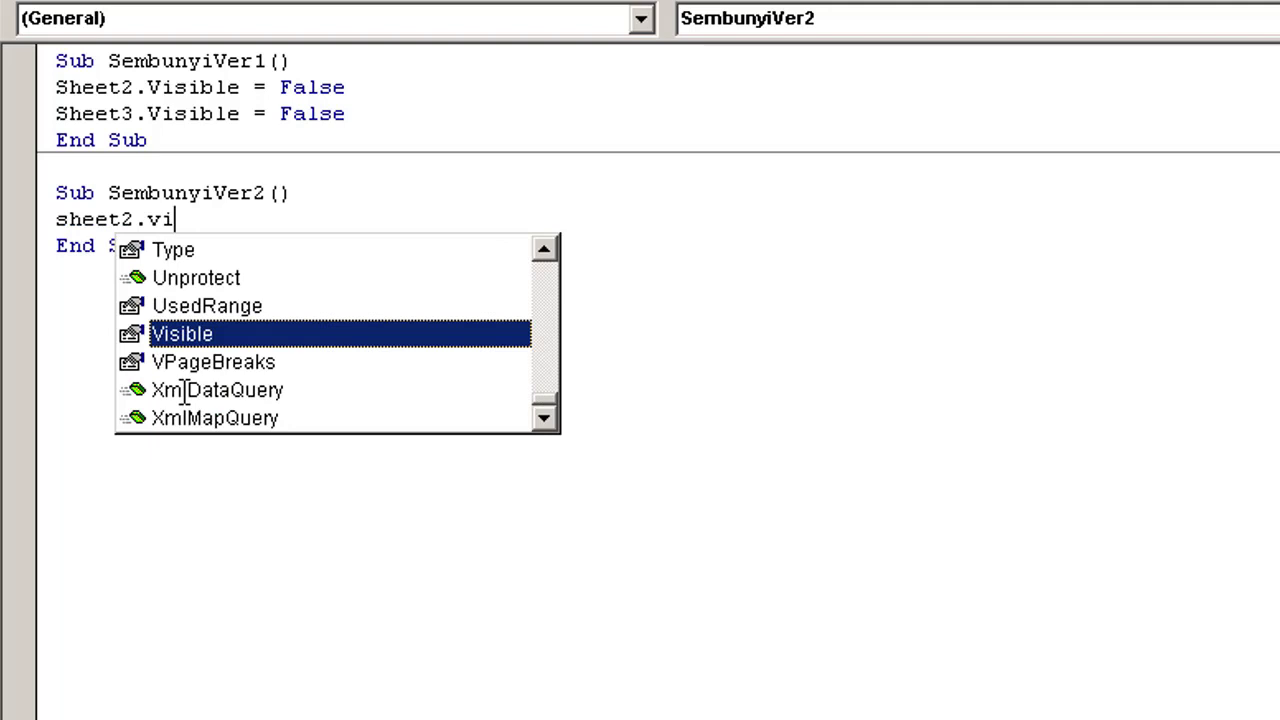
pyautogui.press('Tab')
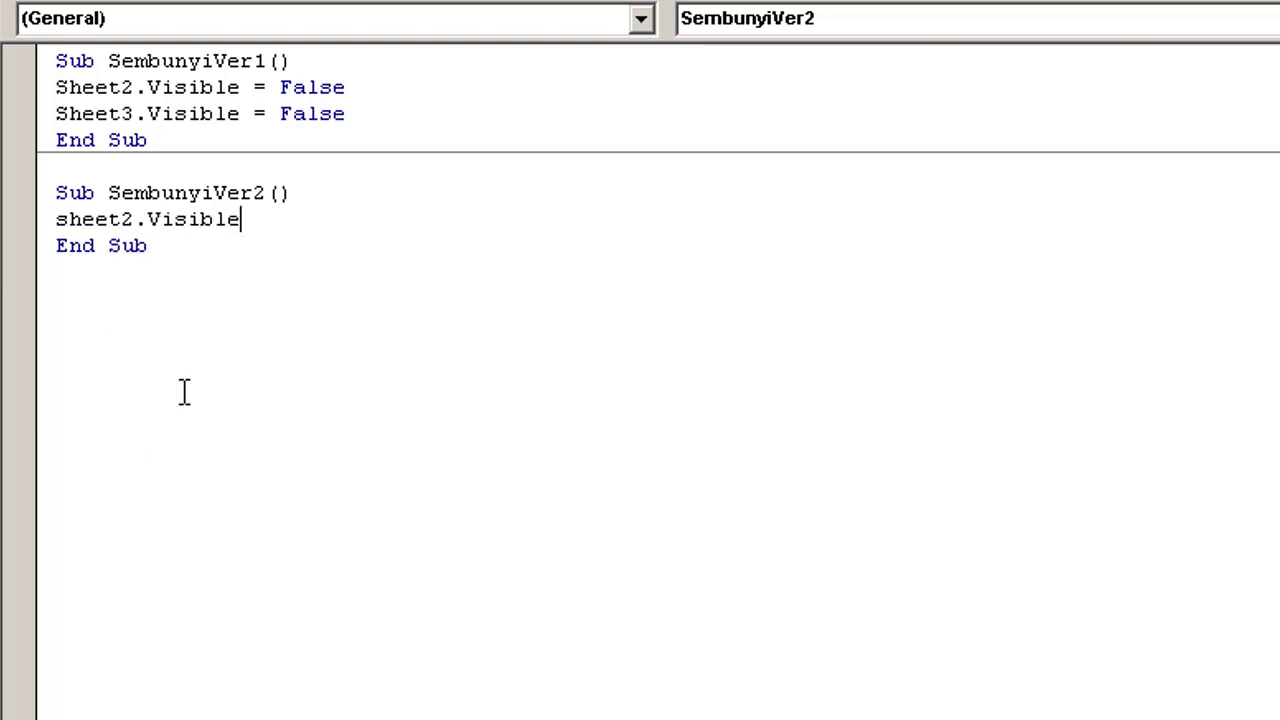
pyautogui.write('=0')
pyautogui.press('Return')
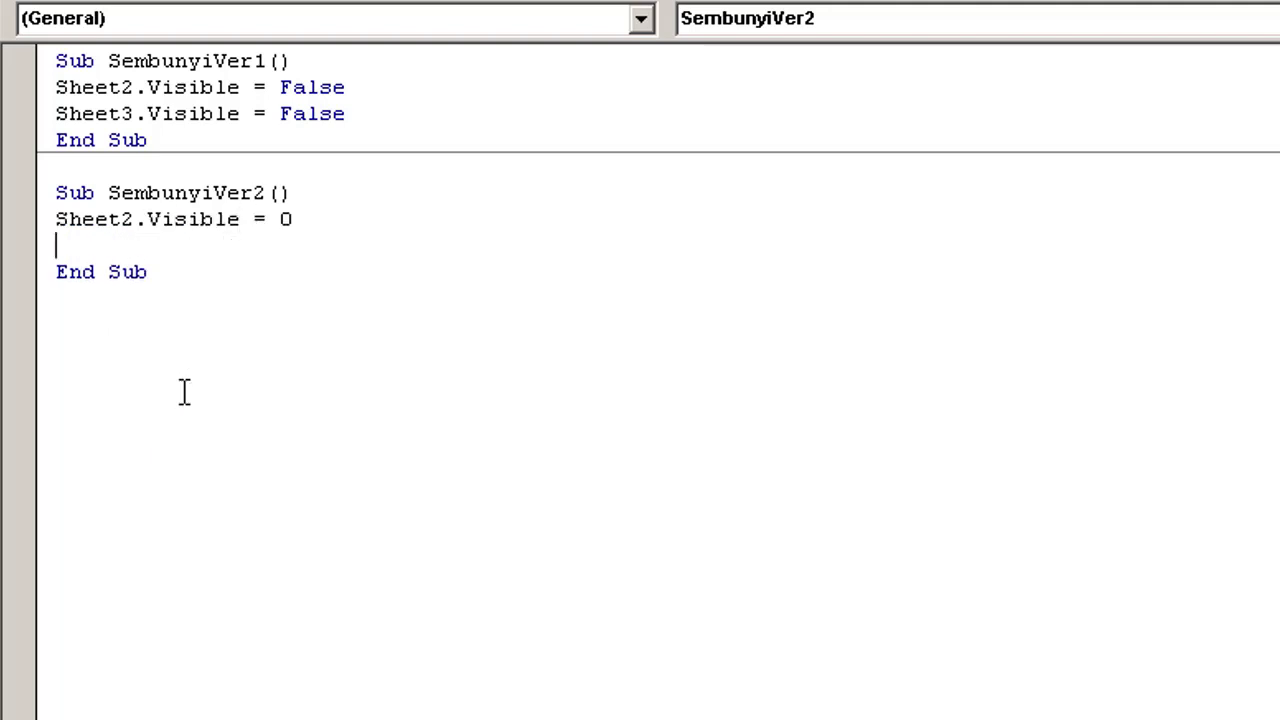
pyautogui.write('sheet3')
pyautogui.write('.')
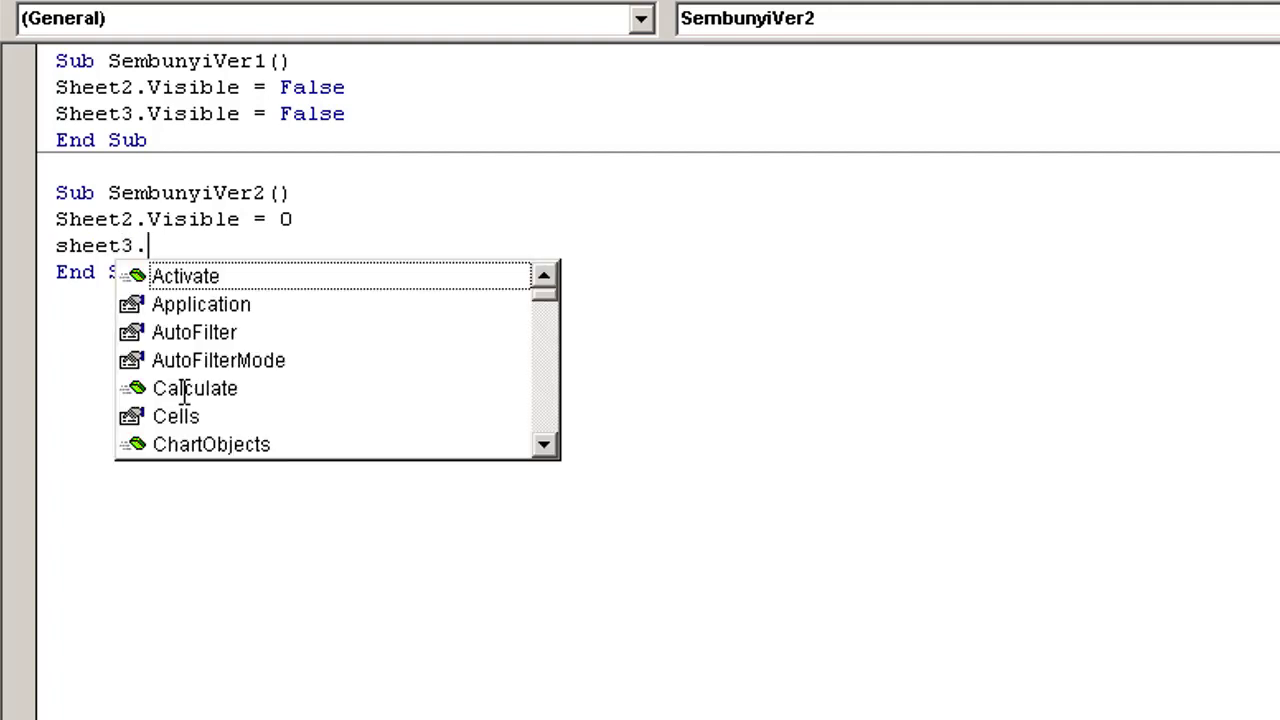
pyautogui.write('vi')
pyautogui.press('Tab')
pyautogui.write('= 0')
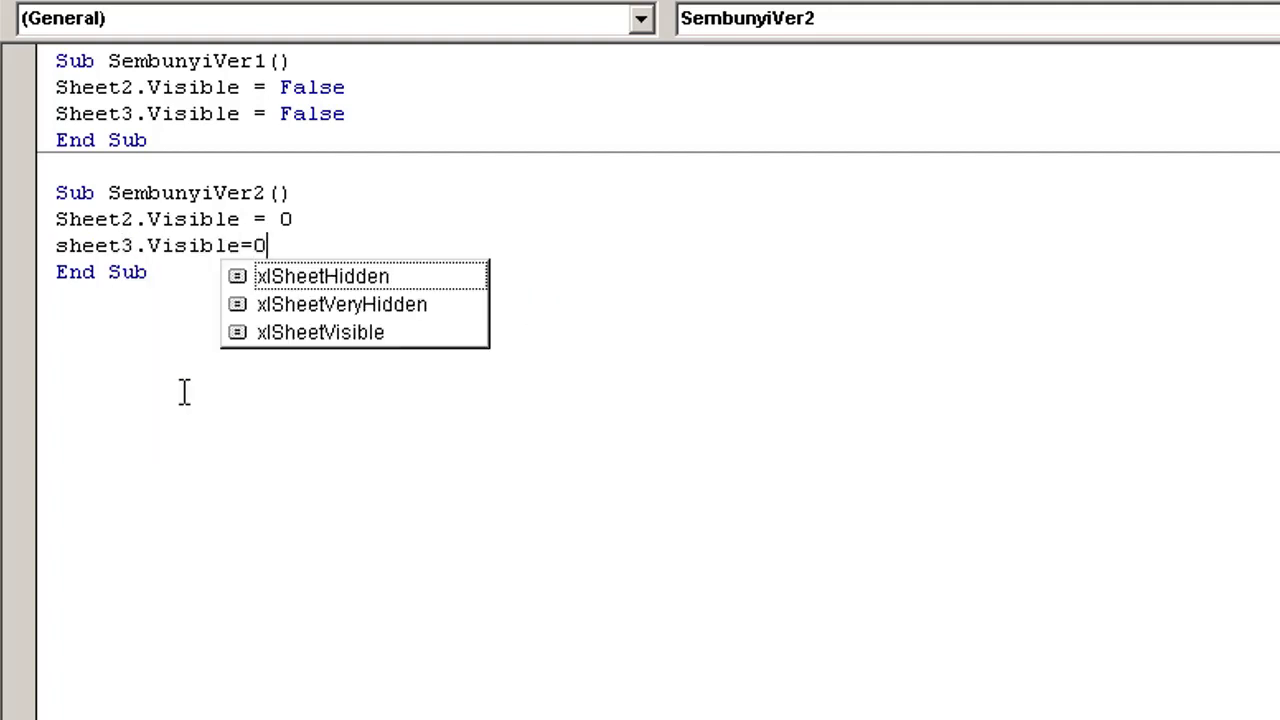
pyautogui.press('Return')
pyautogui.press('BackSpace')
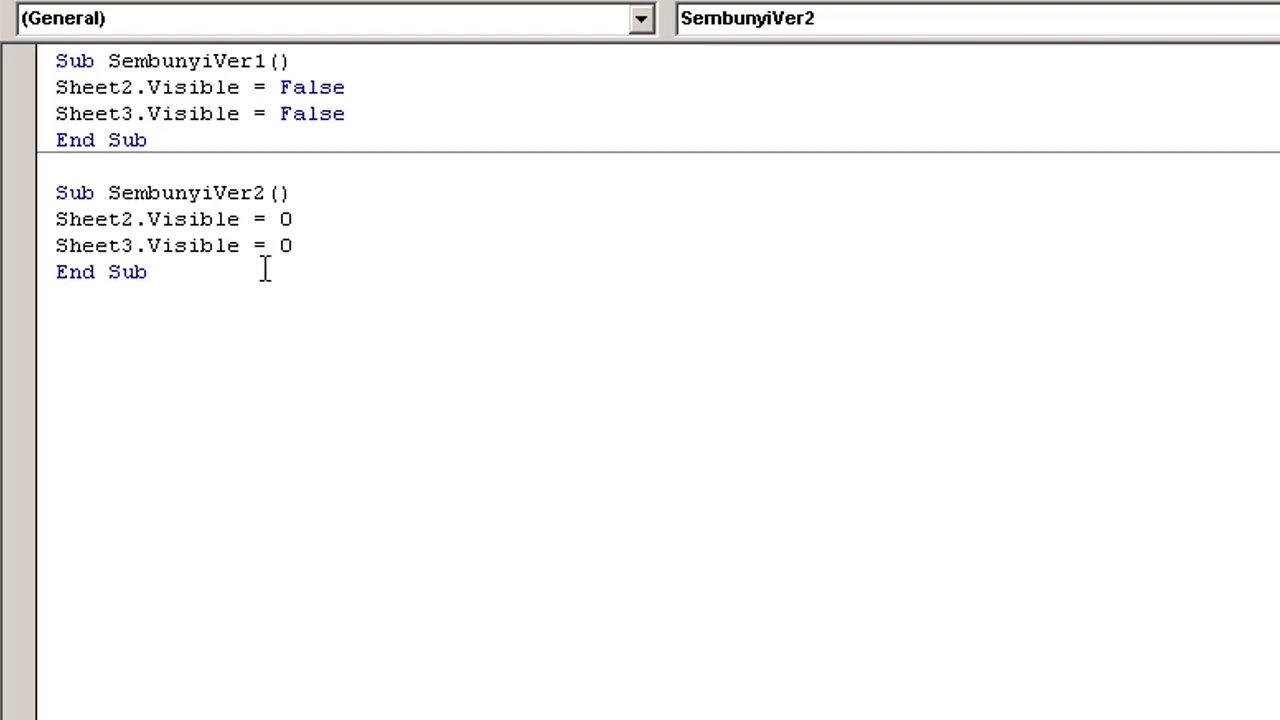
pyautogui.click(293, 219)
# Copy the SembunyiVer1 button and place the pasted copy just below the original.
pyautogui.click(434, 397)
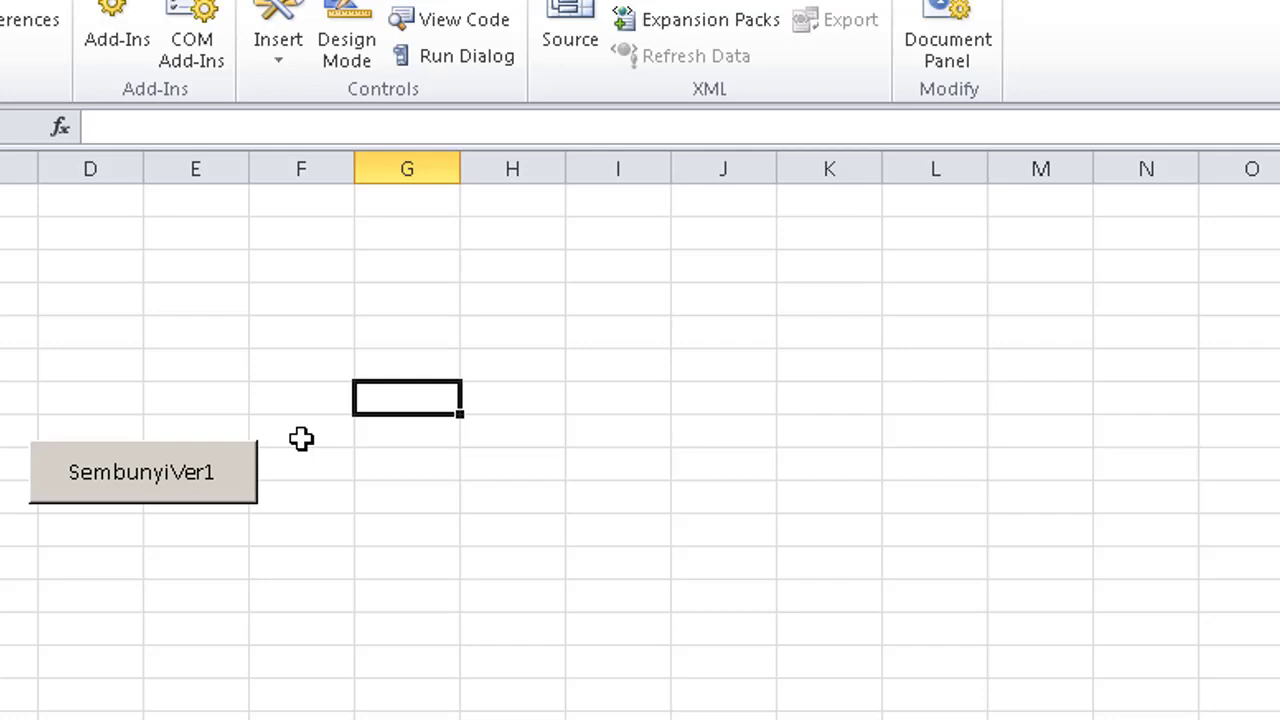
pyautogui.rightClick(210, 480)
pyautogui.click(192, 265)
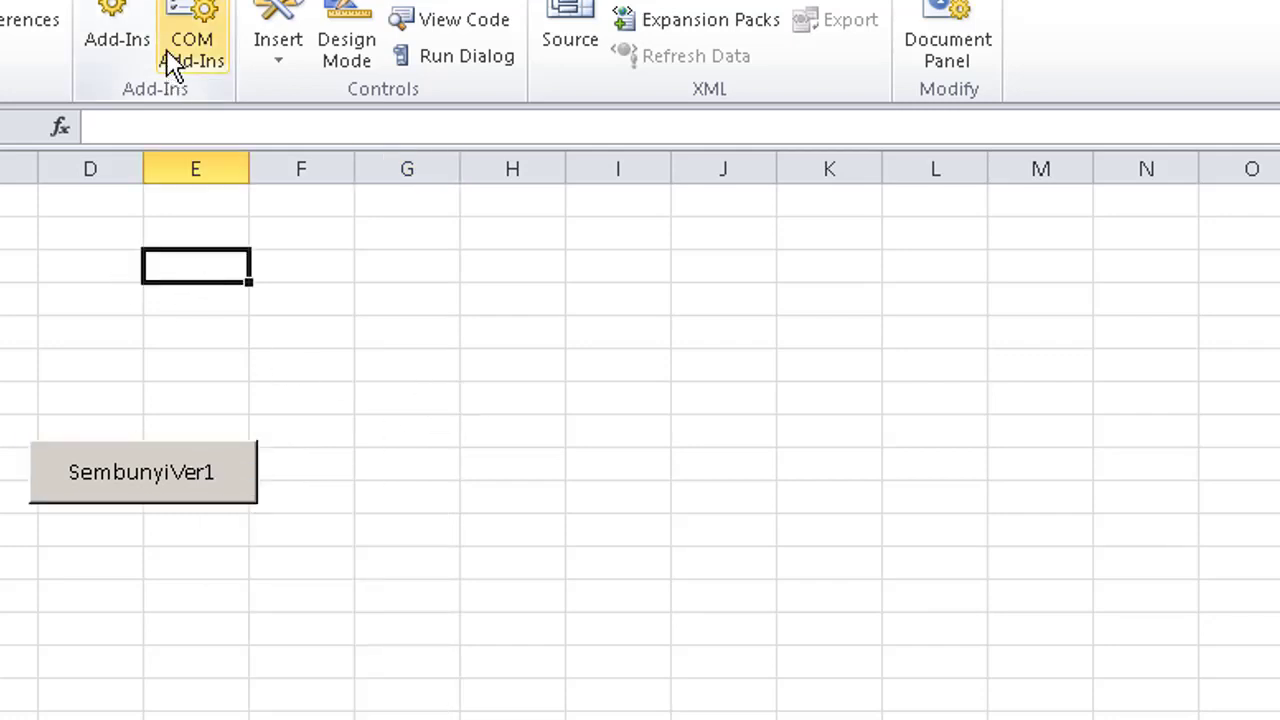
pyautogui.rightClick(196, 492)
pyautogui.press('Escape')
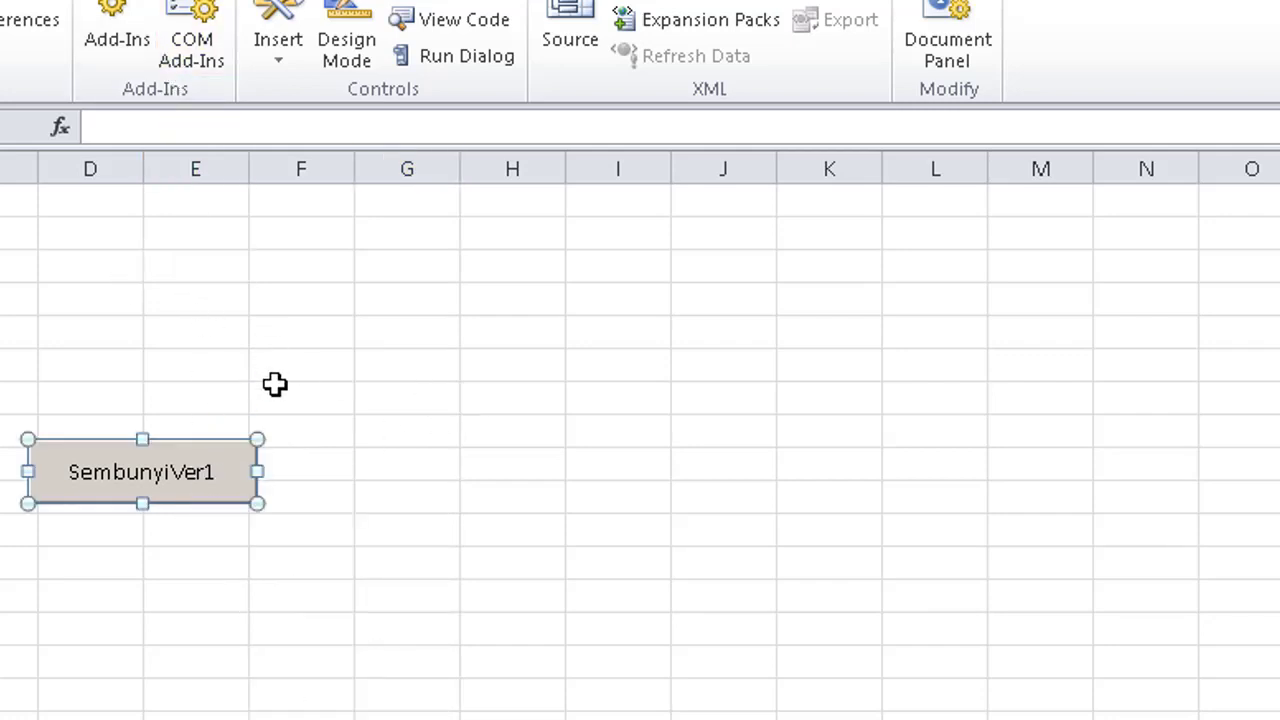
pyautogui.click(403, 400)
pyautogui.hotkey('ctrl', 'v')
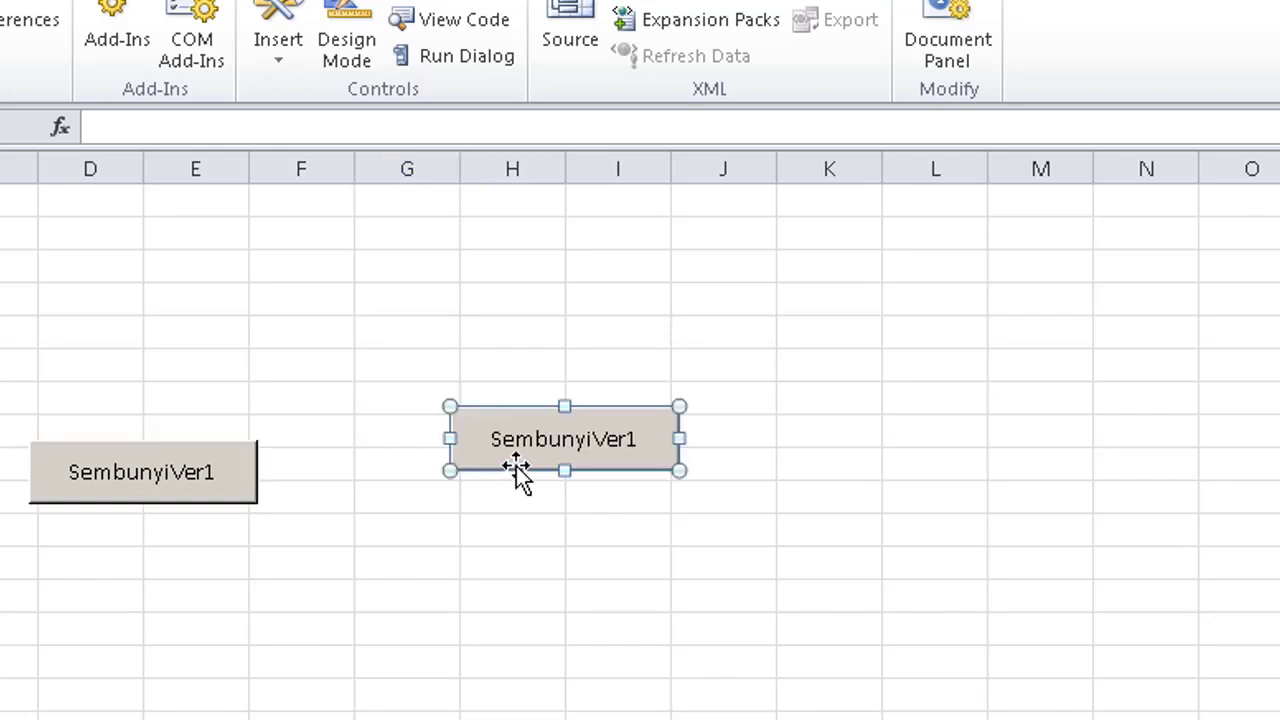
pyautogui.moveTo(516, 466); pyautogui.dragTo(97, 566)
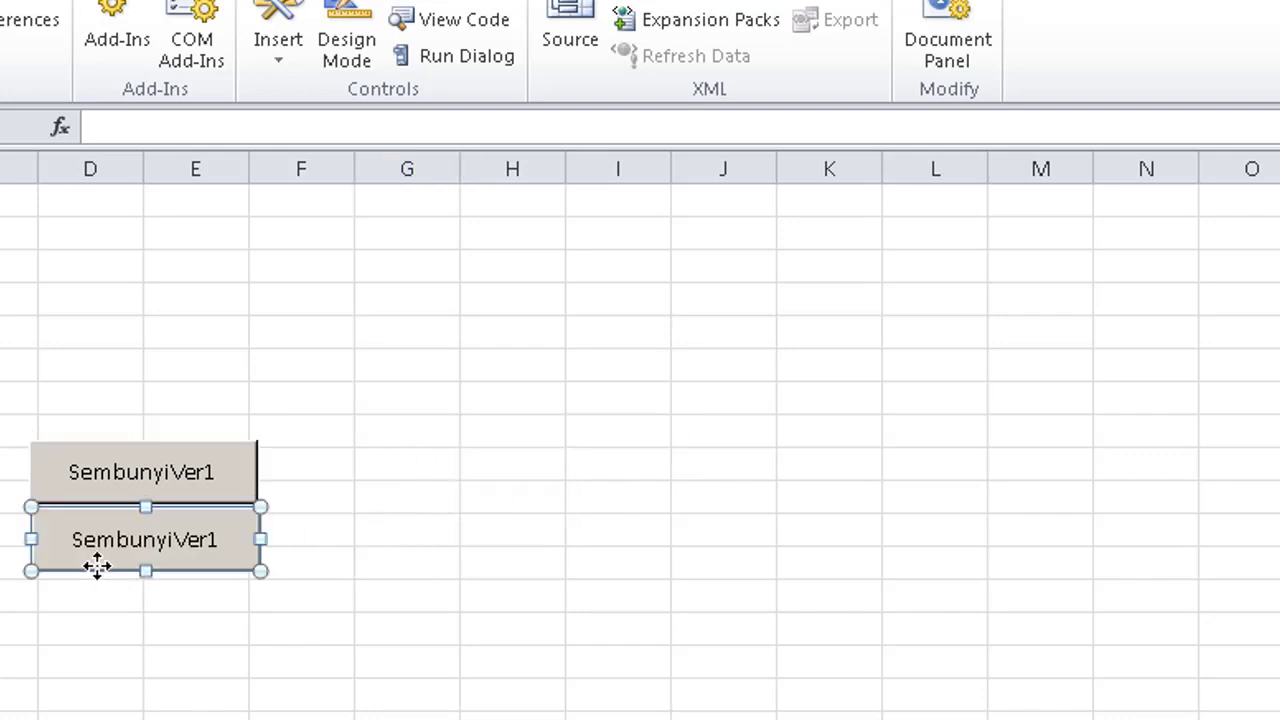
# Relabel the copied button as SembunyiVer2.
pyautogui.click(242, 527)
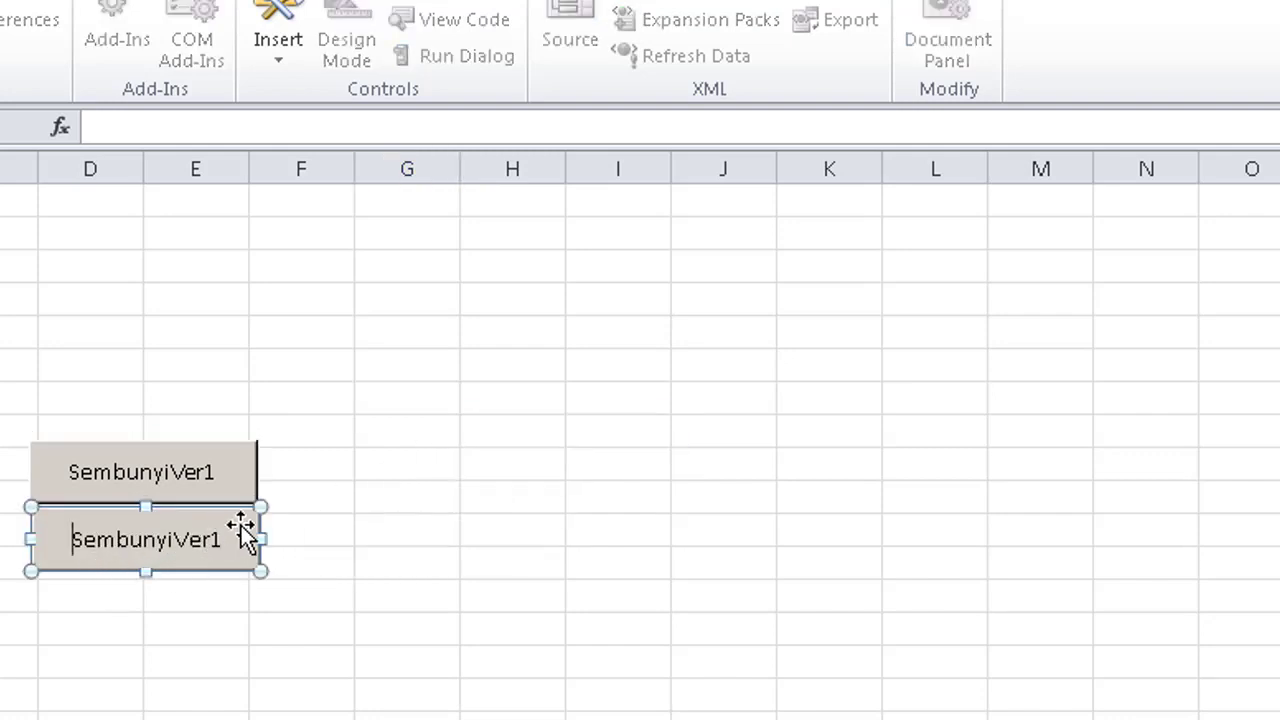
pyautogui.press('BackSpace')
pyautogui.write('2')
pyautogui.click(304, 509)
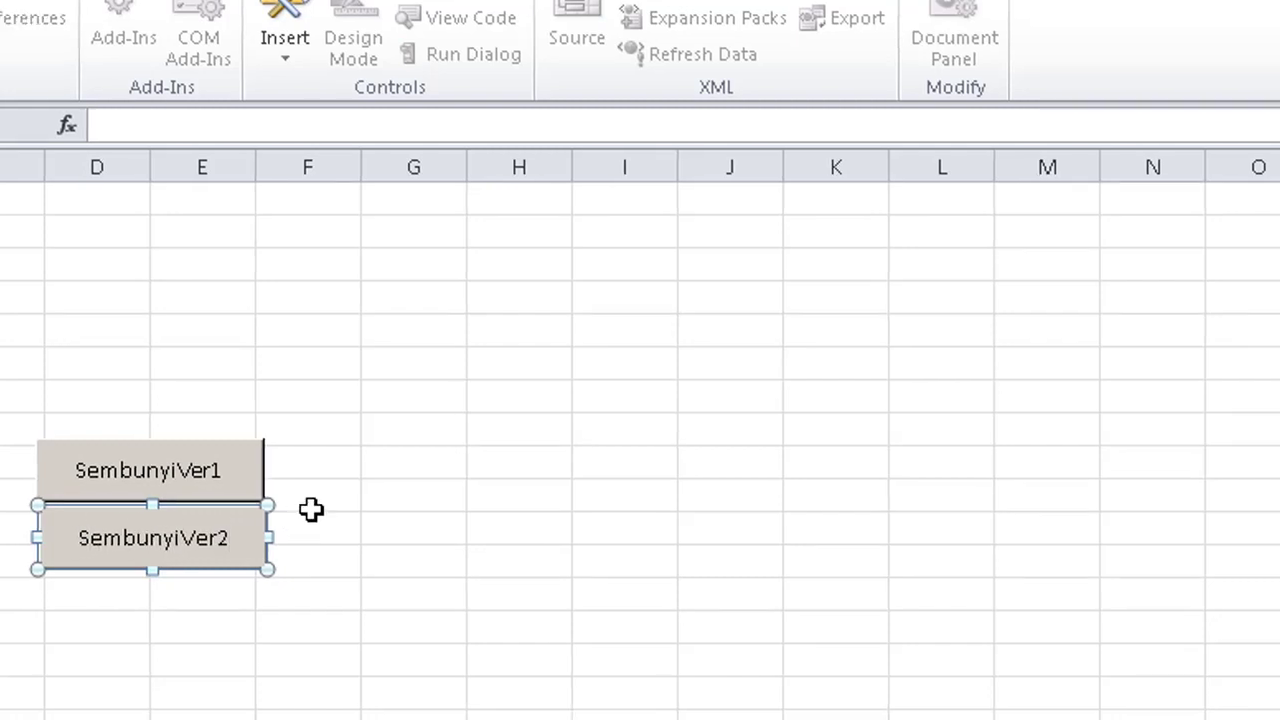
pyautogui.click(364, 487)
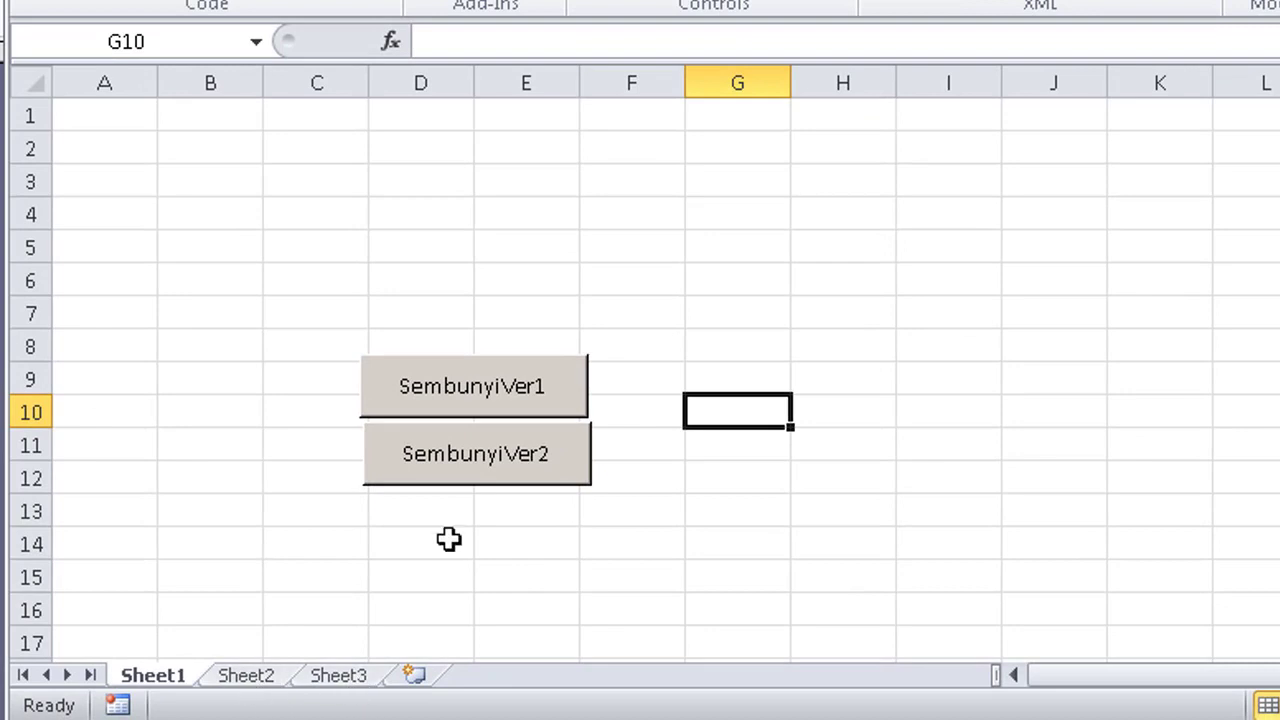
# Unhide Sheet2 and Sheet3 again and go back to Sheet1.
pyautogui.rightClick(172, 675)
pyautogui.click(236, 607)
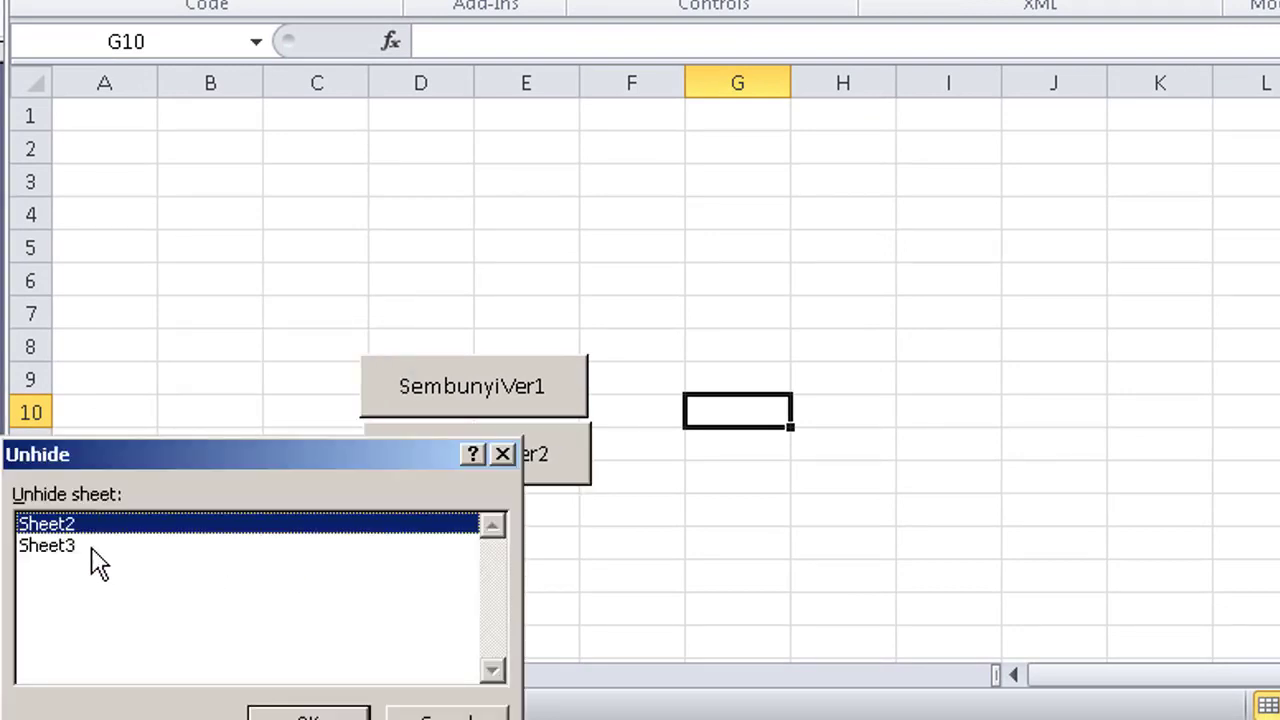
pyautogui.click(308, 715)
pyautogui.rightClick(251, 682)
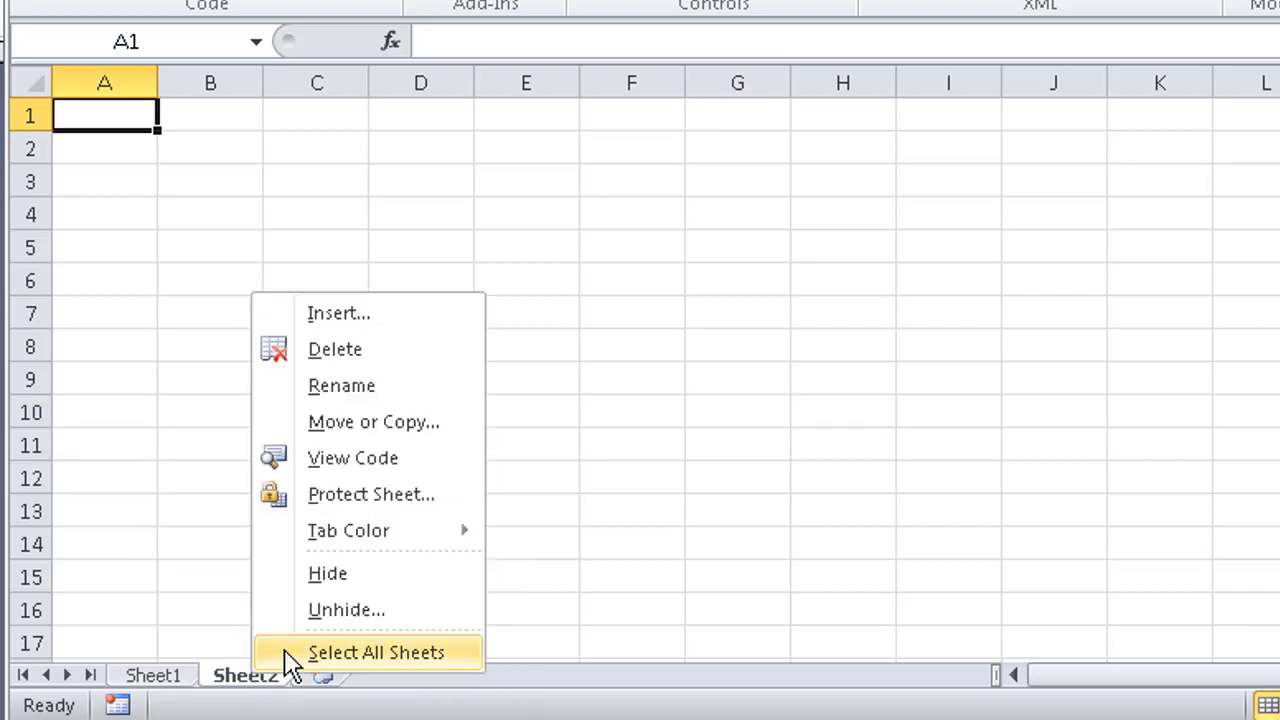
pyautogui.click(322, 612)
pyautogui.click(338, 714)
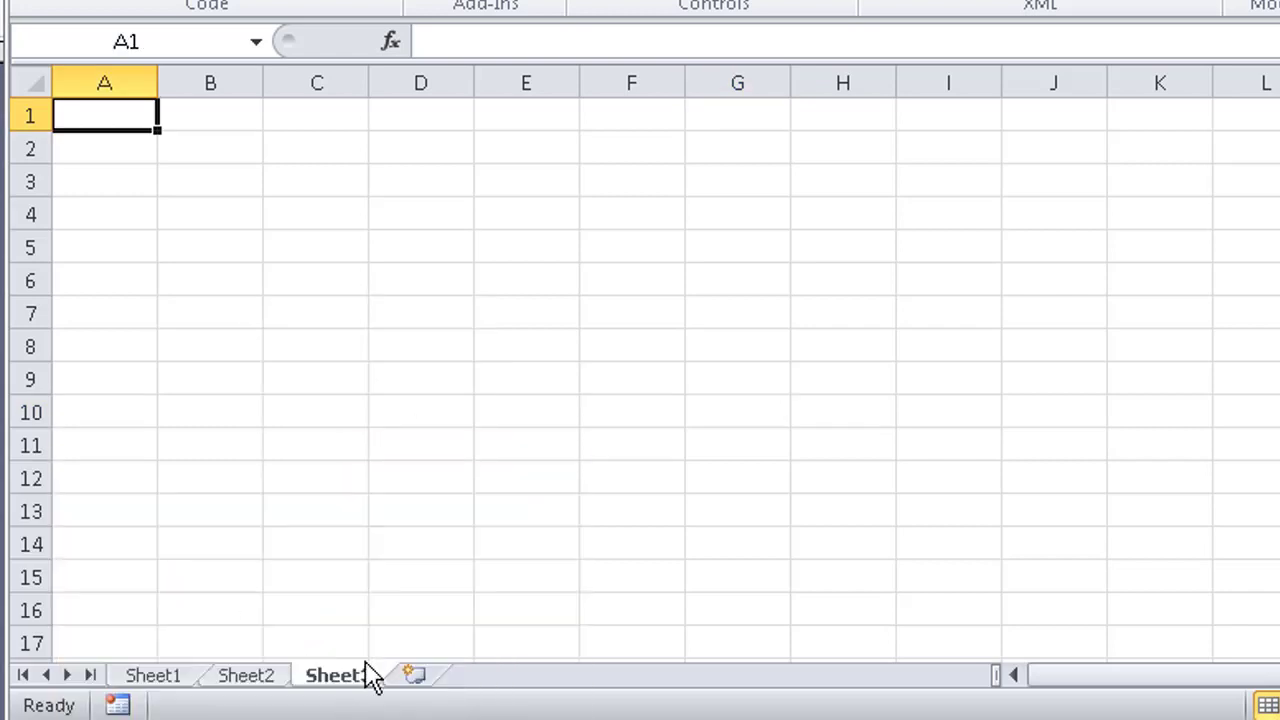
pyautogui.click(157, 676)
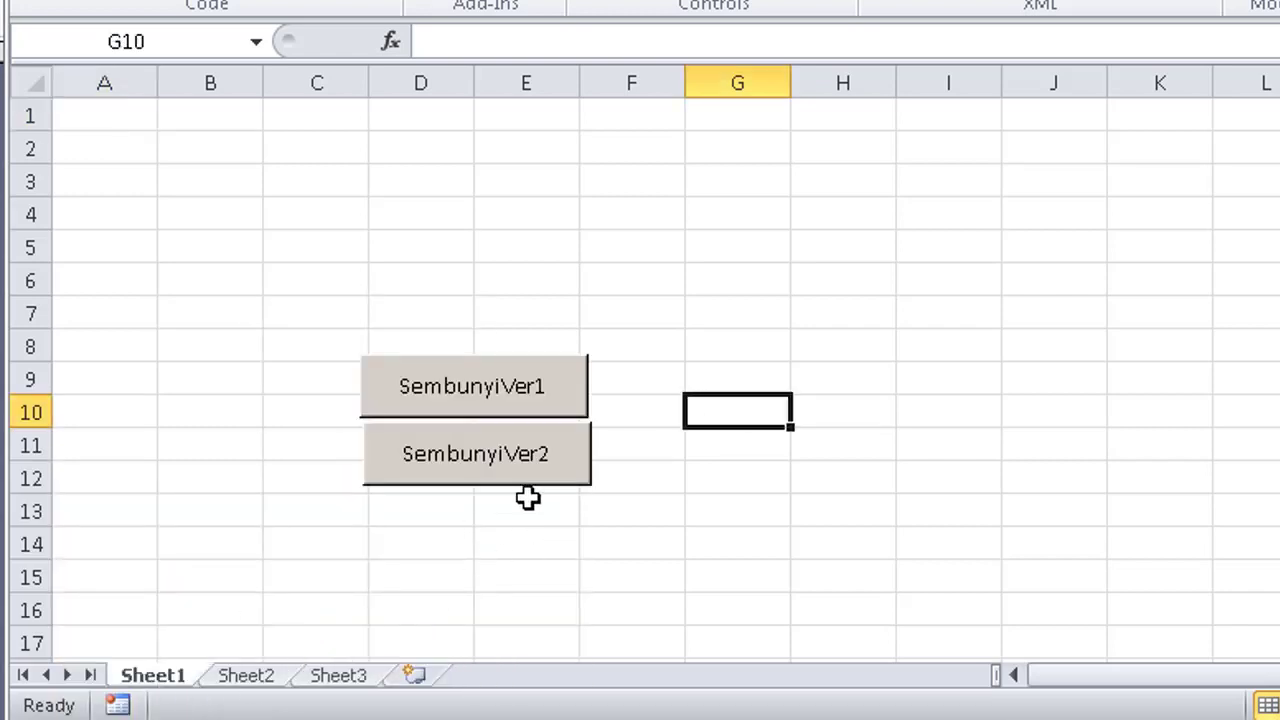
# Select the SembunyiVer2 button, open its options, and dismiss them.
pyautogui.click(697, 505)
pyautogui.keyDown('ctrl'); pyautogui.click(551, 442); pyautogui.keyUp('ctrl')
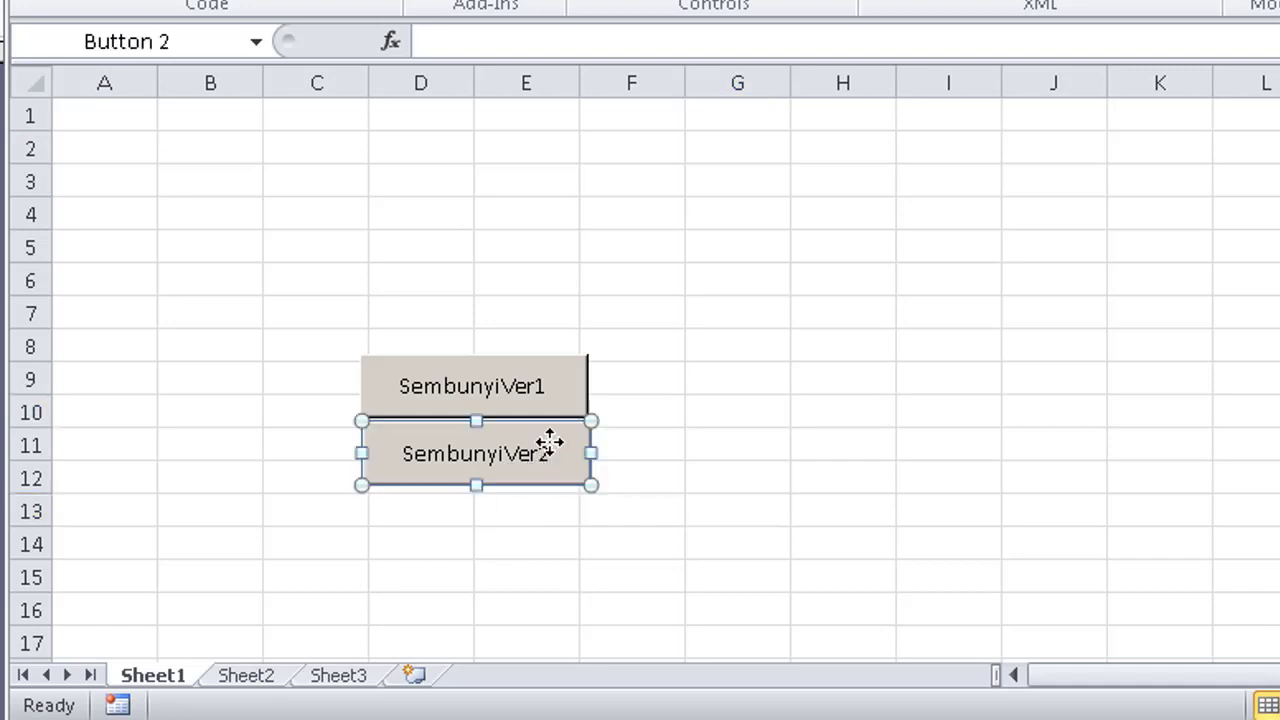
pyautogui.click(760, 348)
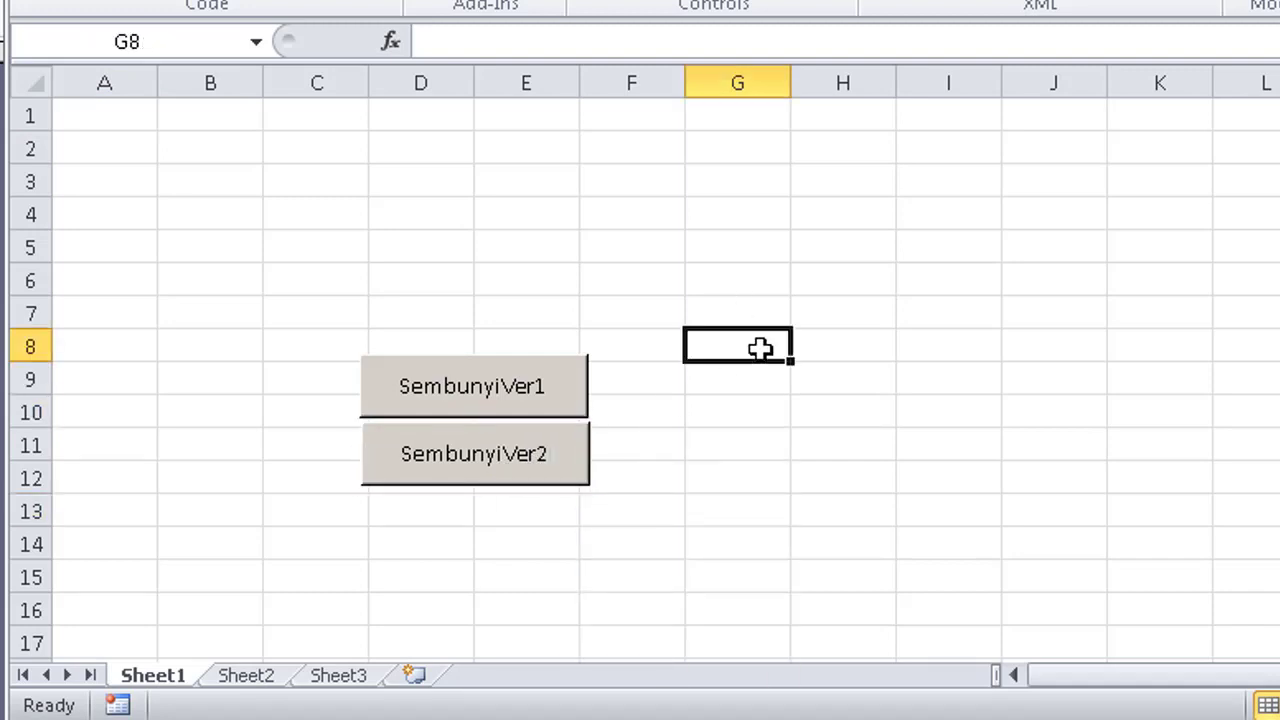
pyautogui.rightClick(551, 455)
pyautogui.click(862, 318)
pyautogui.click(865, 320)
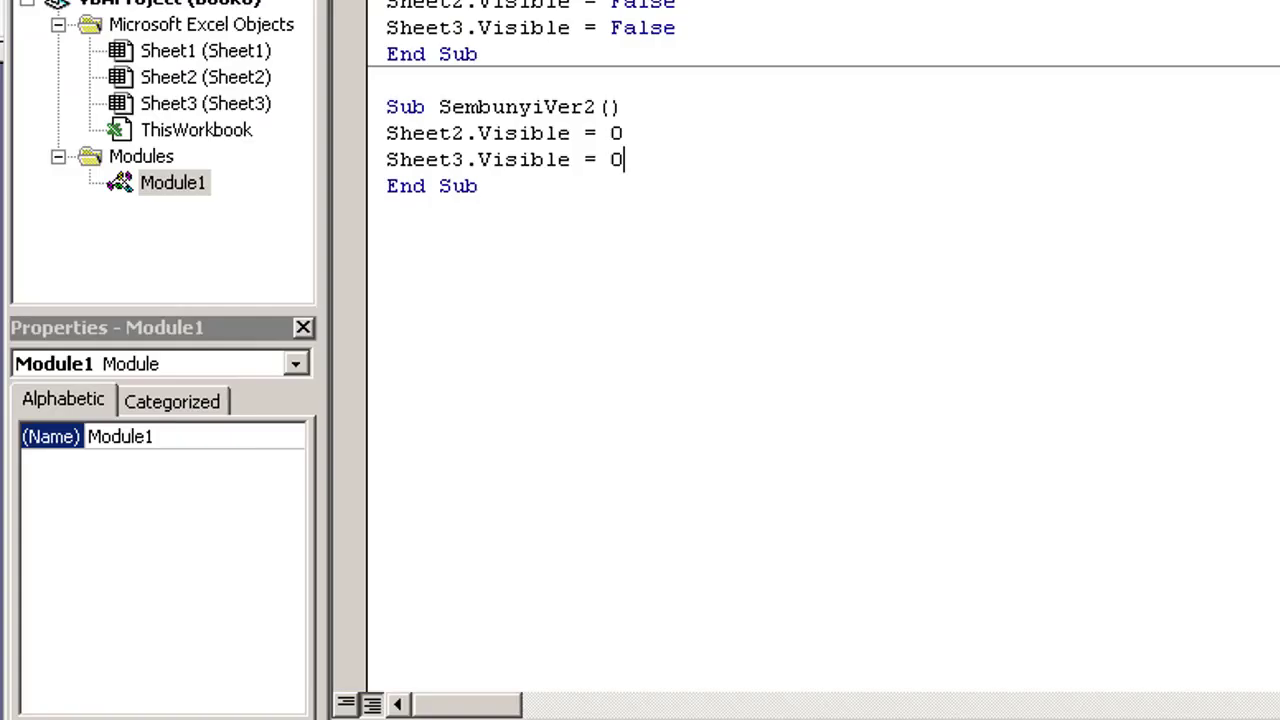
# Start macro SembunyiVer3 and write its first line, sheets(2).visible=2.
pyautogui.click(546, 201)
pyautogui.write('sub ')
pyautogui.write('SembunyikanV')
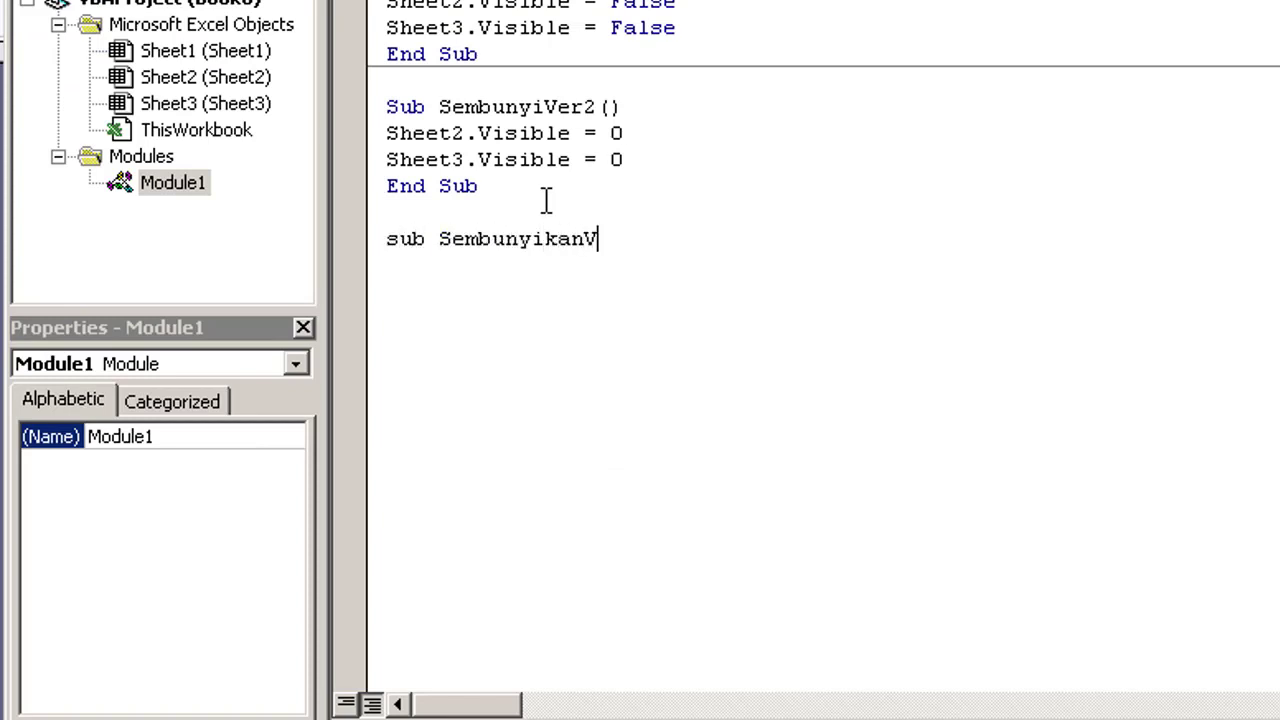
pyautogui.write('er')
pyautogui.press('BackSpace')
pyautogui.press('BackSpace')
pyautogui.press('BackSpace')
pyautogui.press('BackSpace')
pyautogui.press('BackSpace')
pyautogui.write('Ver')
pyautogui.press('Return')
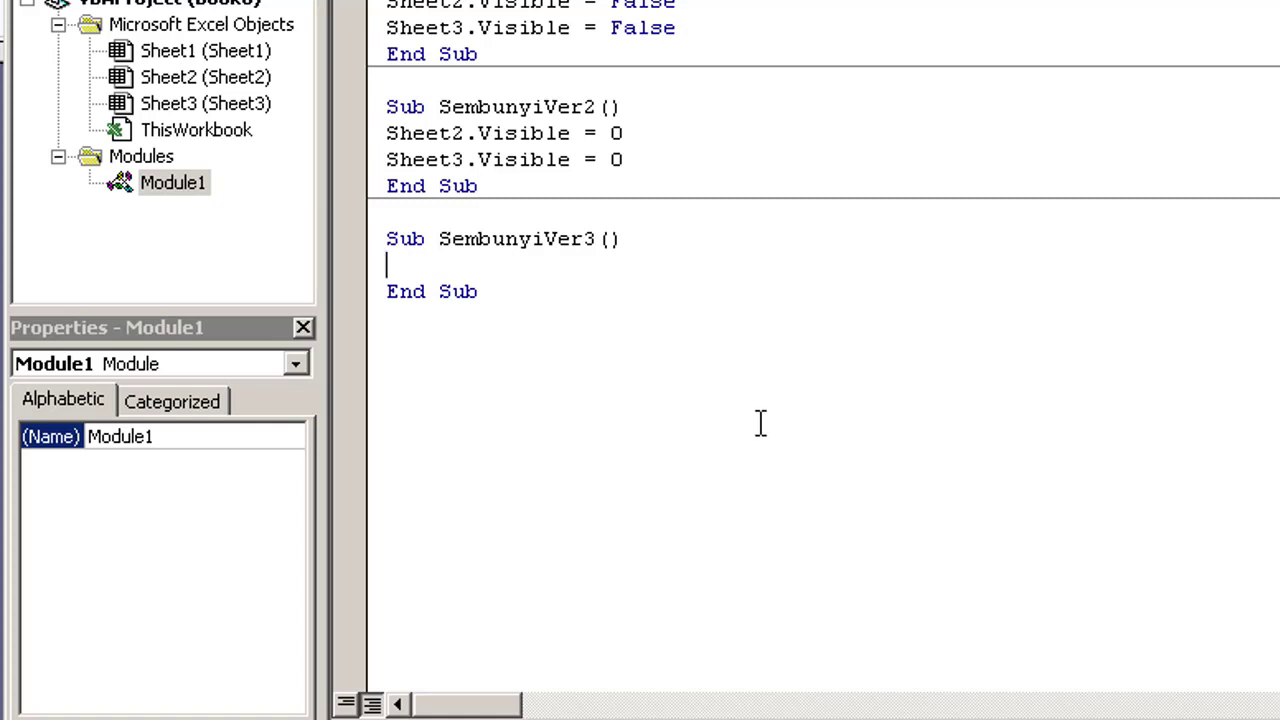
pyautogui.write('sheet')
pyautogui.write('s')
pyautogui.write('(2')
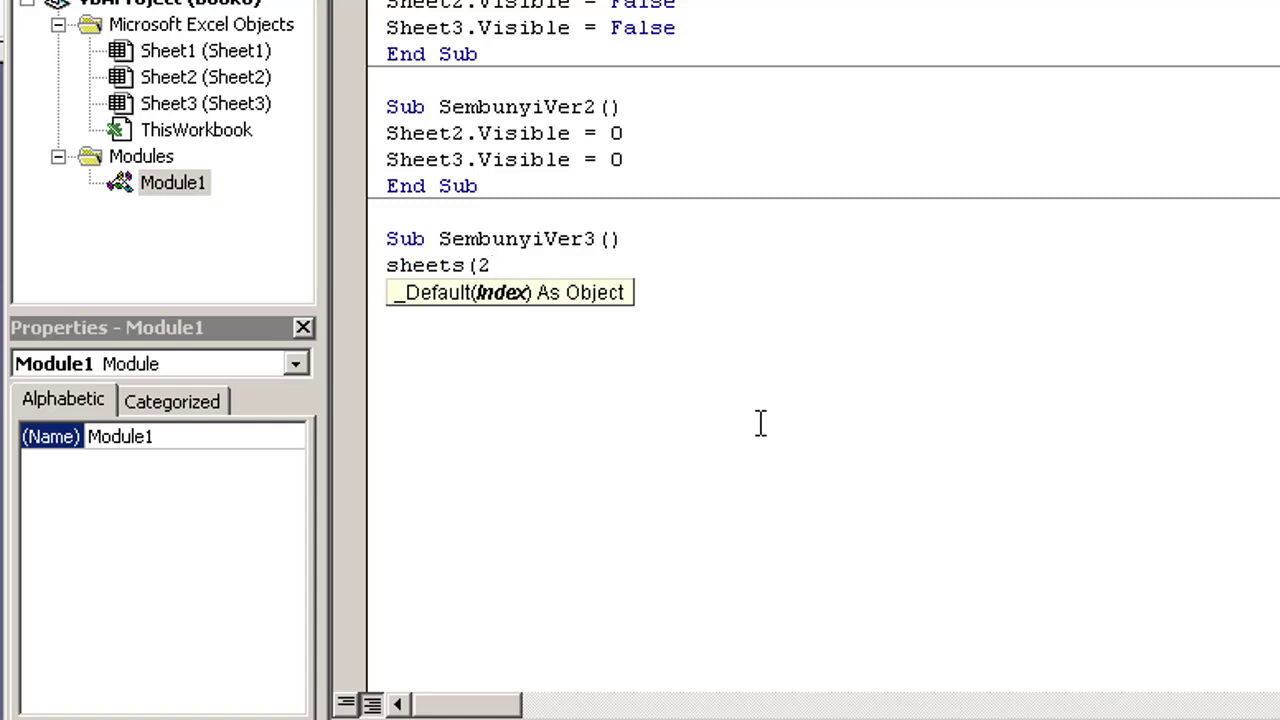
pyautogui.write(')')
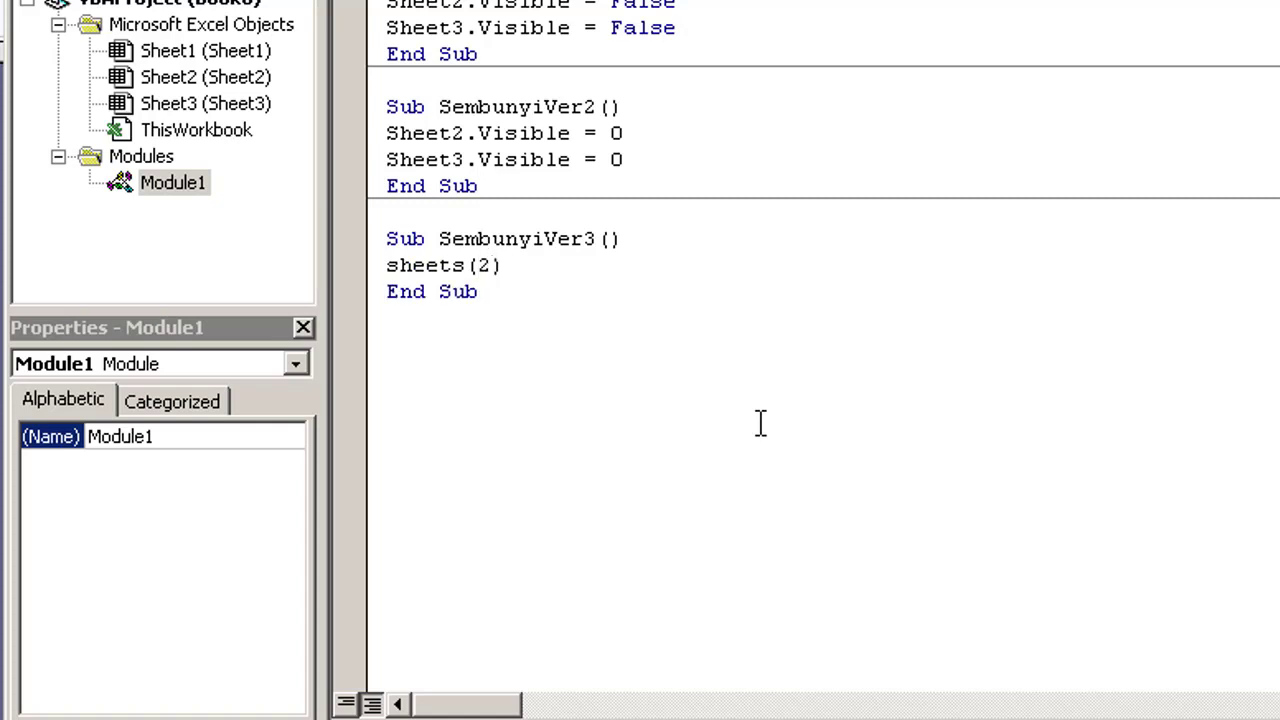
pyautogui.write('.vi')
pyautogui.write('sible=')
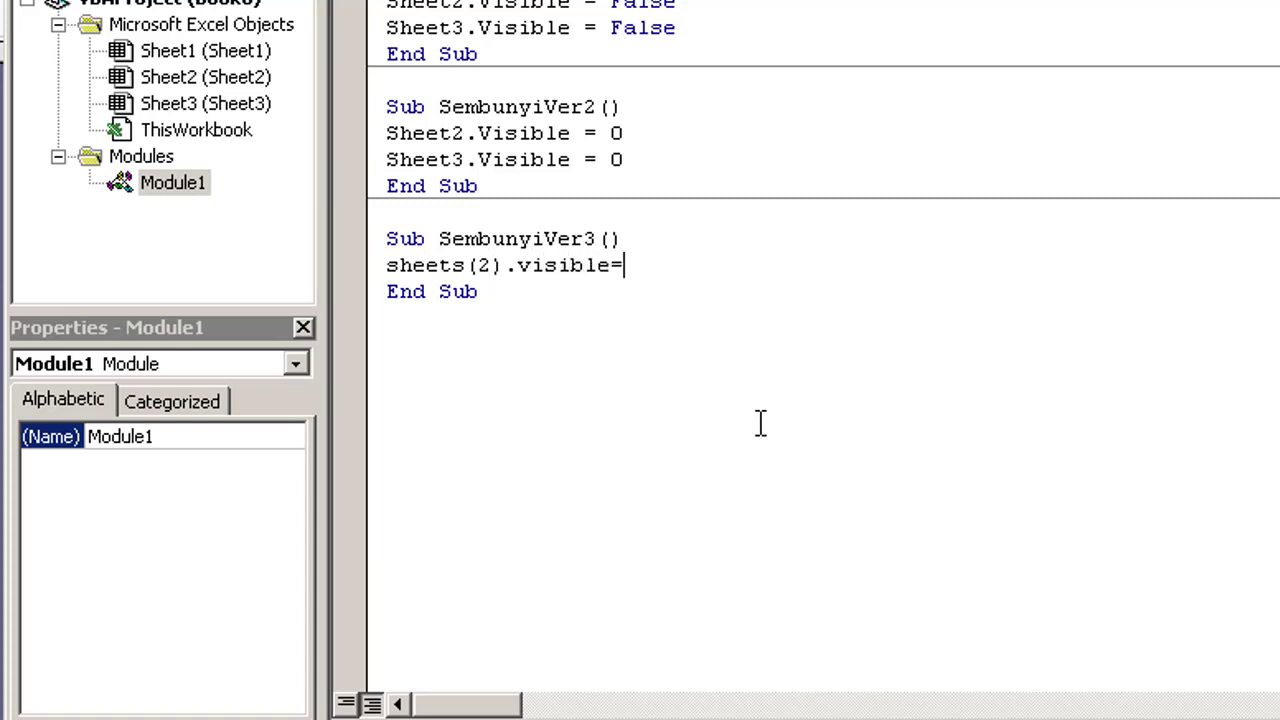
pyautogui.write('2')
pyautogui.press('Return')
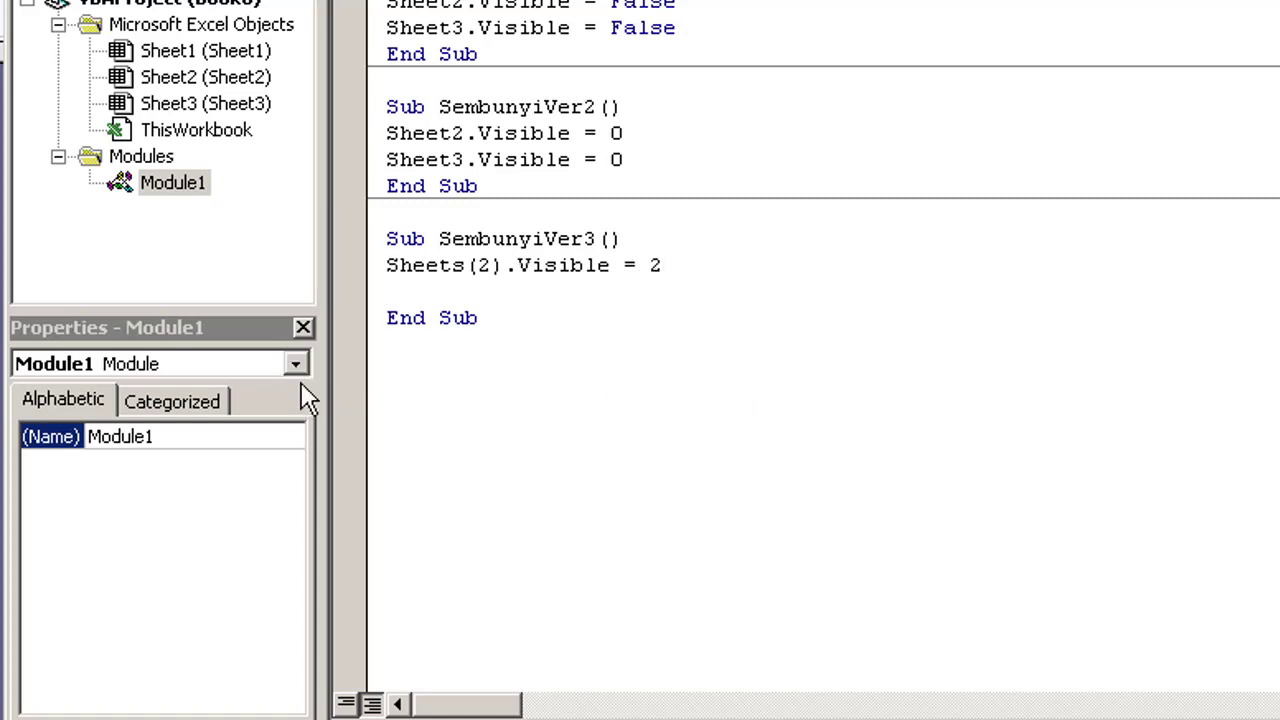
# Check the possible Visible values for Sheet1 in the Properties window.
pyautogui.click(210, 52)
pyautogui.moveTo(302, 515); pyautogui.dragTo(318, 688)
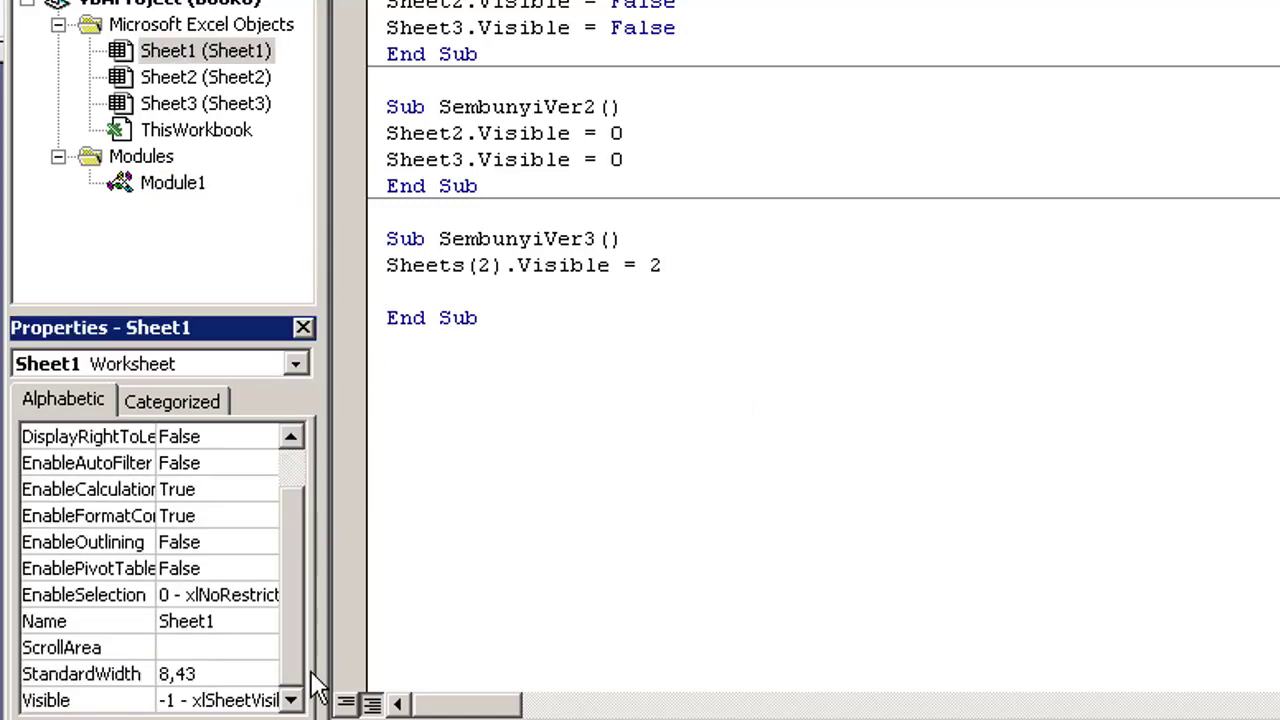
pyautogui.click(270, 702)
pyautogui.click(264, 700)
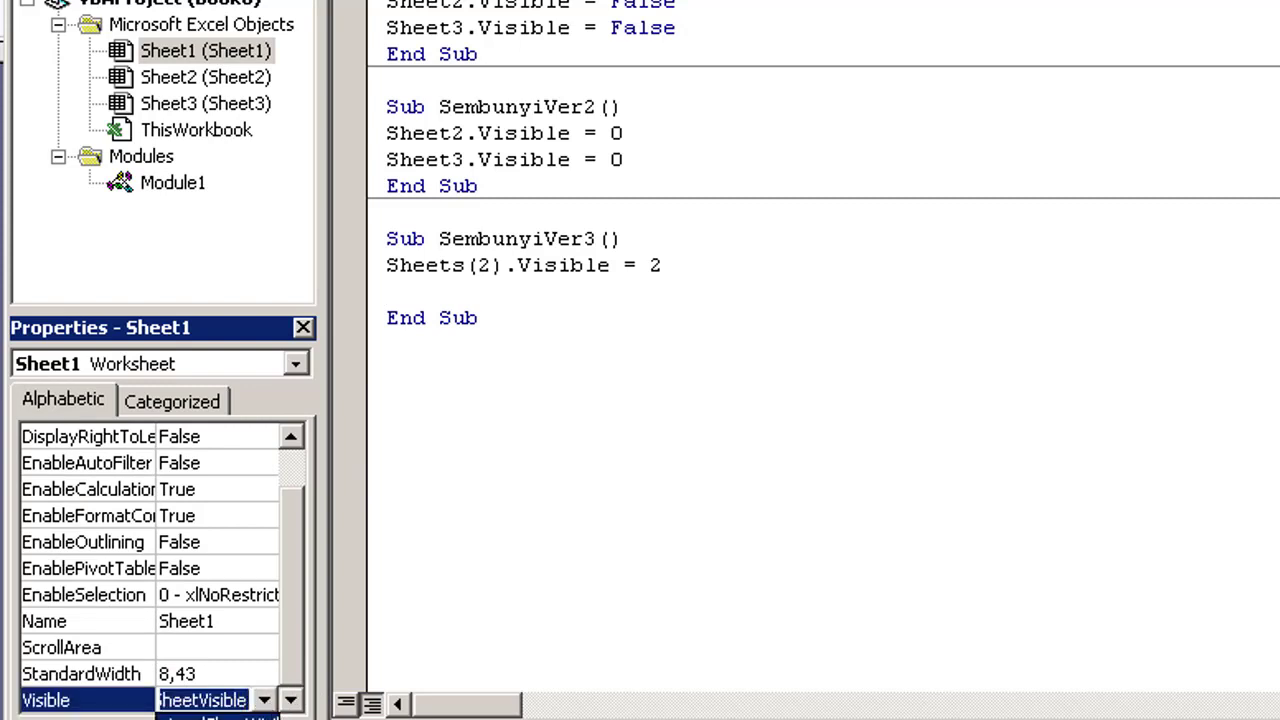
# Add sheets(3).visible=2 below the Sheets(2) line and return to the worksheet.
pyautogui.click(718, 264)
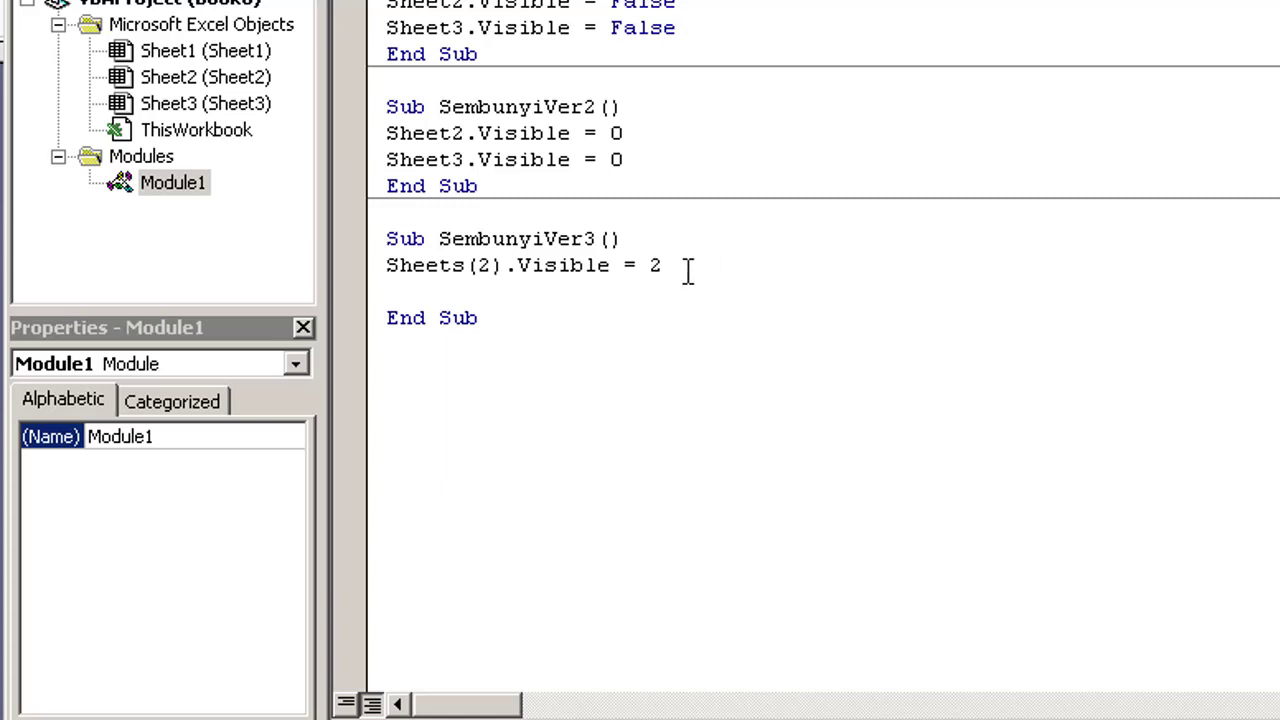
pyautogui.press('Return')
pyautogui.write('s')
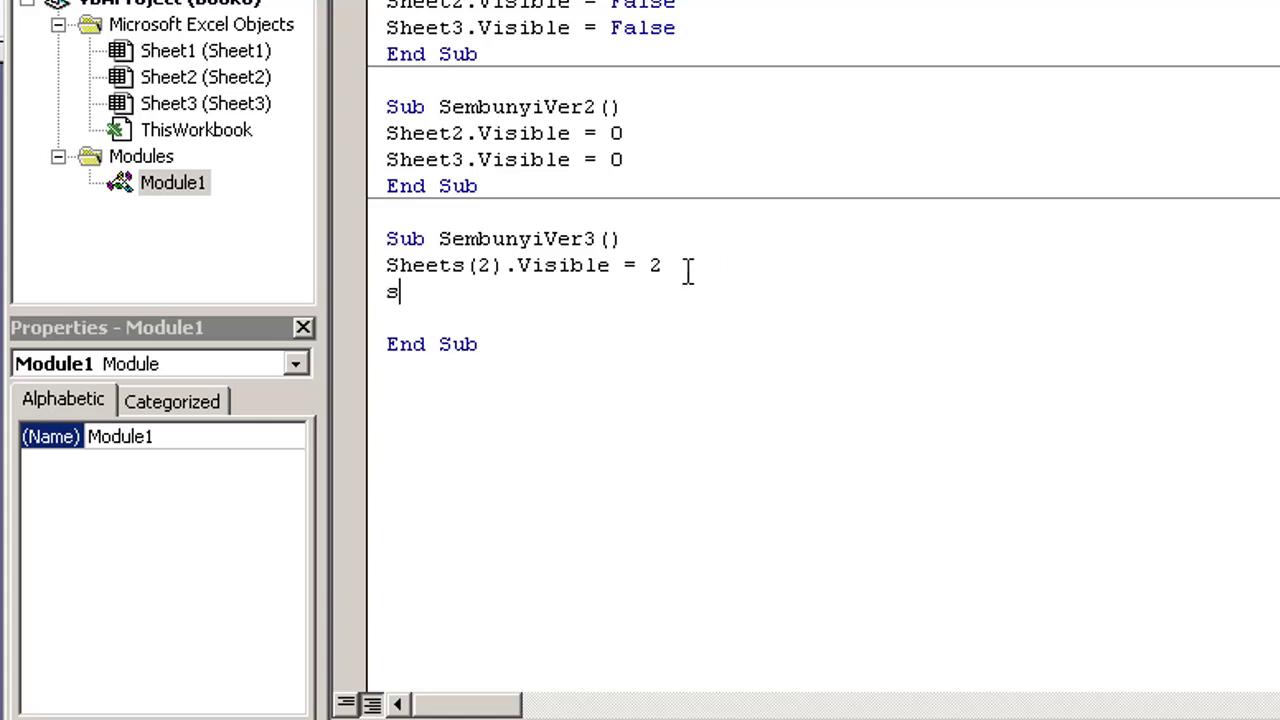
pyautogui.write('heet')
pyautogui.write('2')
pyautogui.press('BackSpace')
pyautogui.press('BackSpace')
pyautogui.write('s')
pyautogui.write('(3')
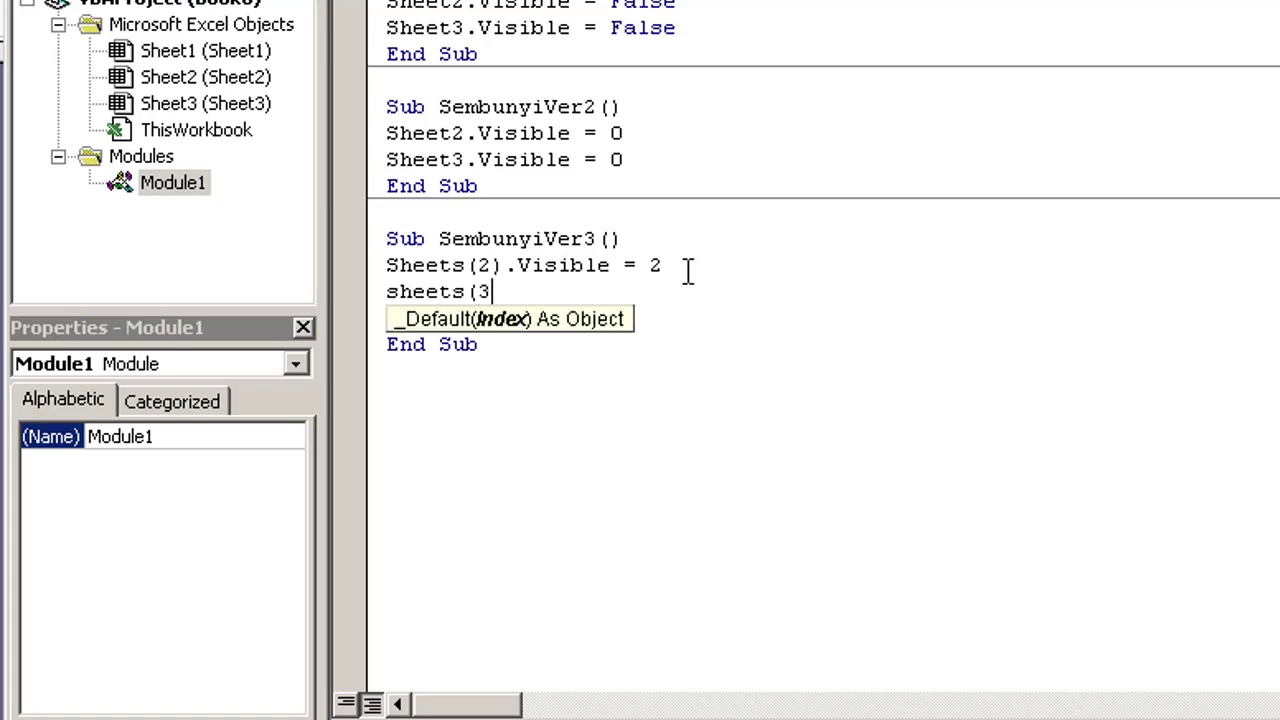
pyautogui.write(').vi')
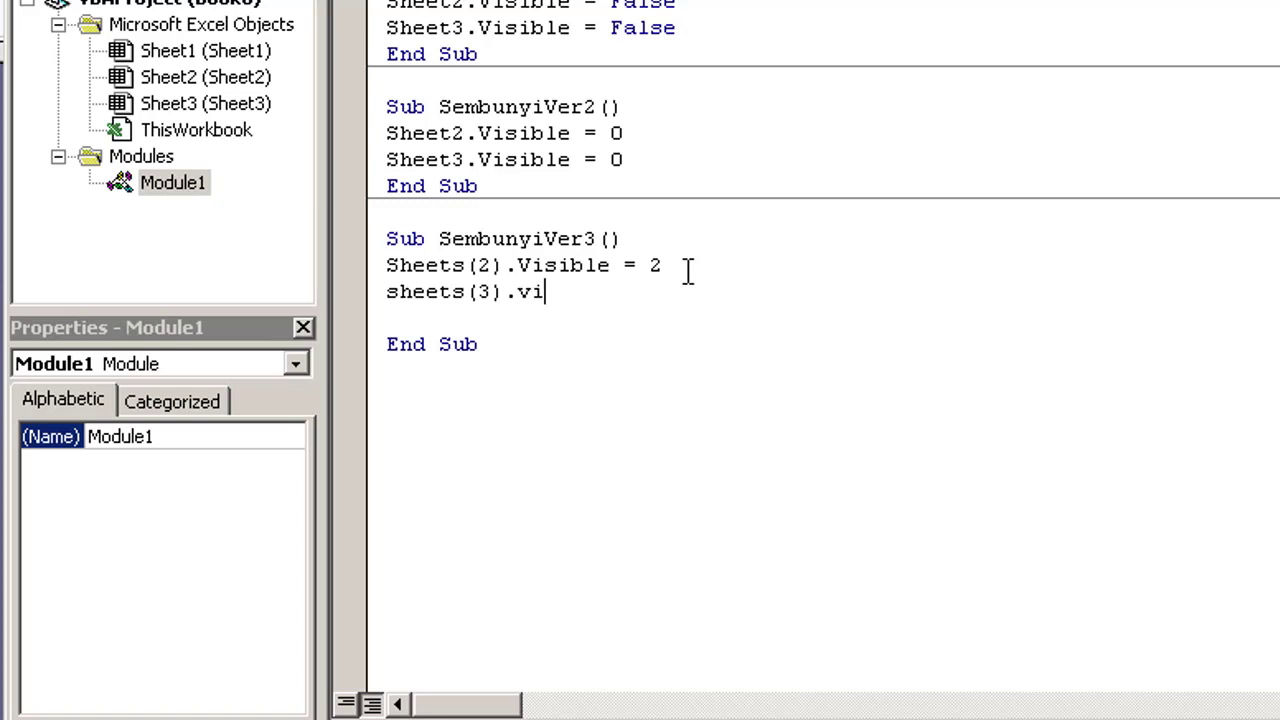
pyautogui.write('sible=')
pyautogui.write('2')
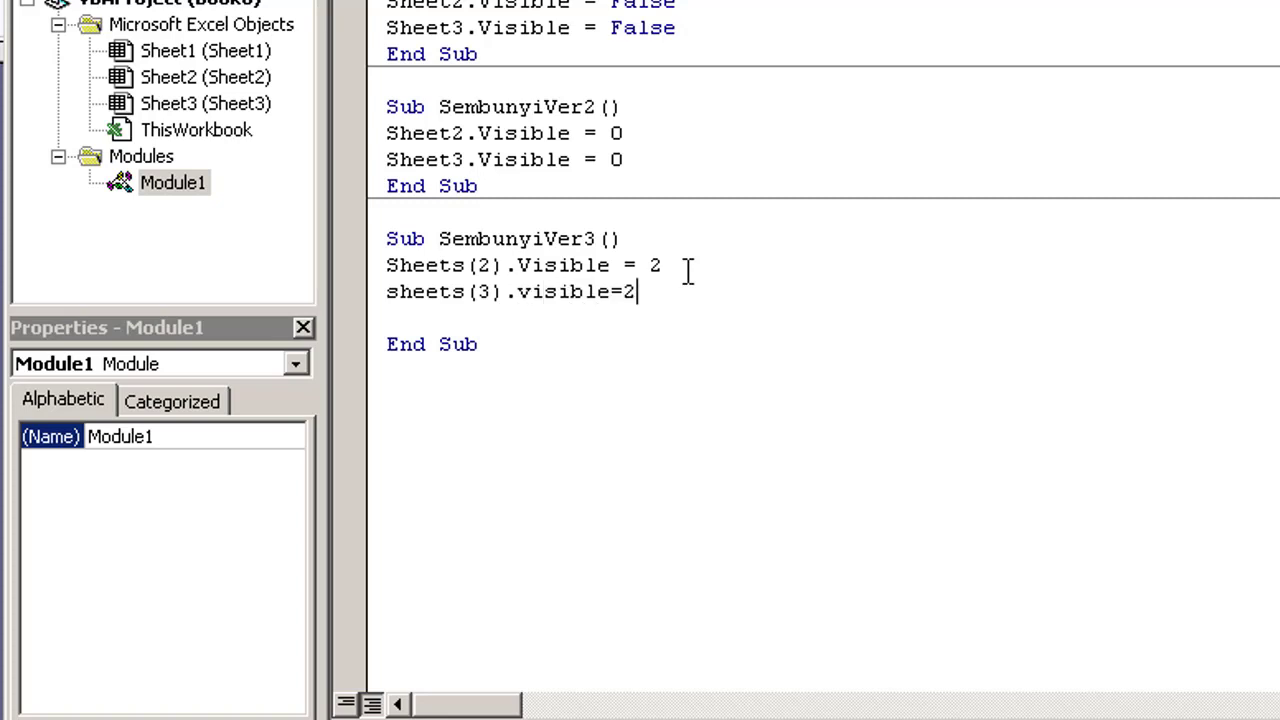
pyautogui.press('Down')
pyautogui.press('Delete')
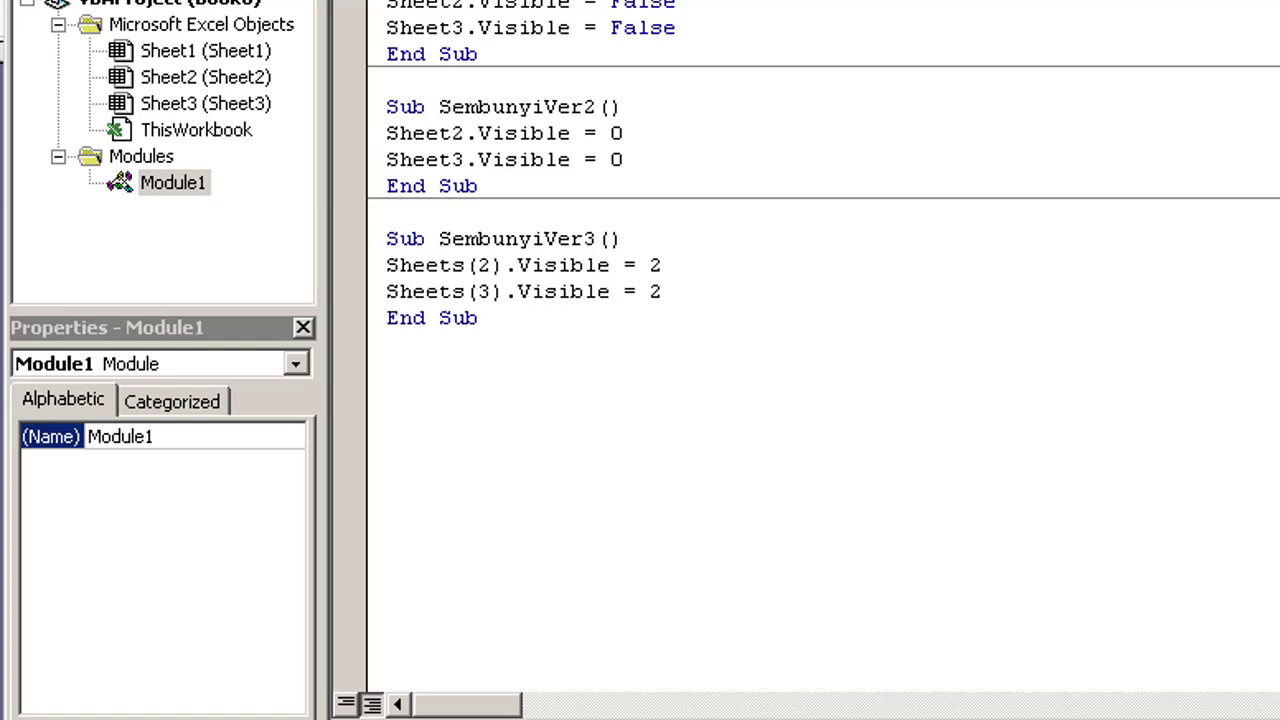
pyautogui.hotkey('alt', 'F11')
# Paste a copy of the SembunyiVer1 button at D13 and change its caption to SembunyiVer3.
pyautogui.click(823, 357)
pyautogui.click(753, 368)
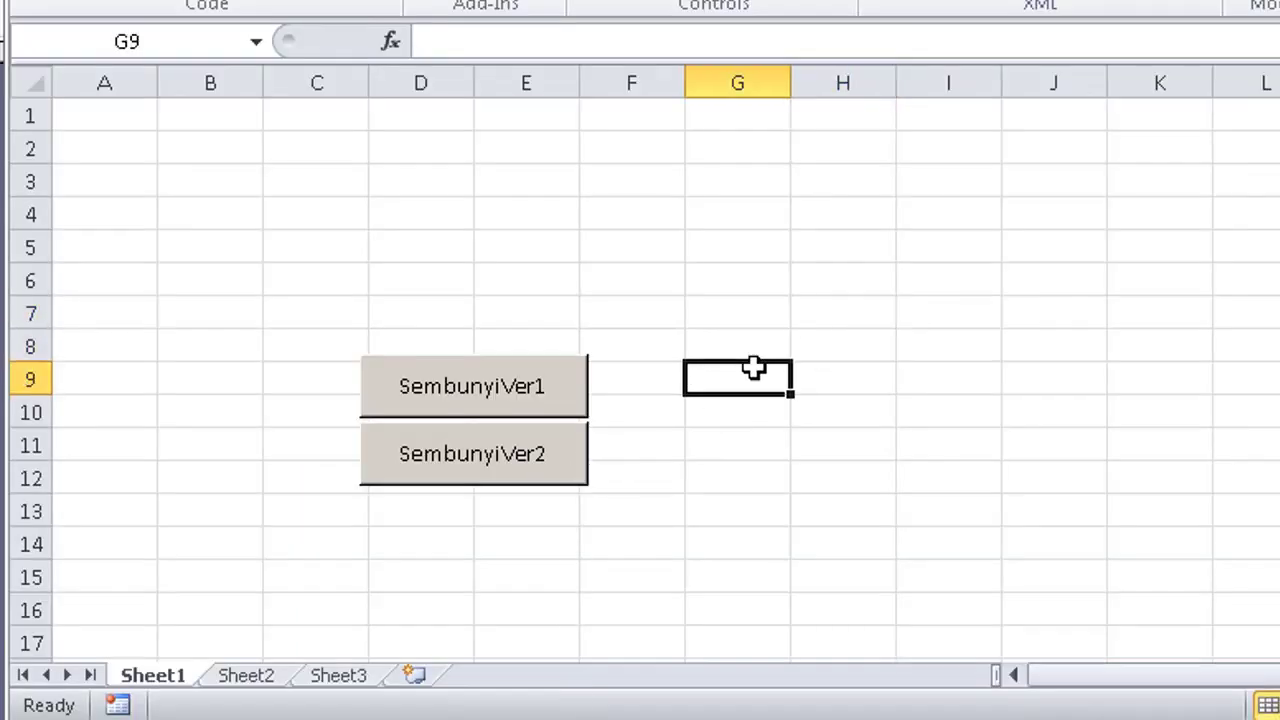
pyautogui.hotkey('ctrl', 'v')
pyautogui.moveTo(889, 437); pyautogui.dragTo(465, 542)
pyautogui.click(535, 521)
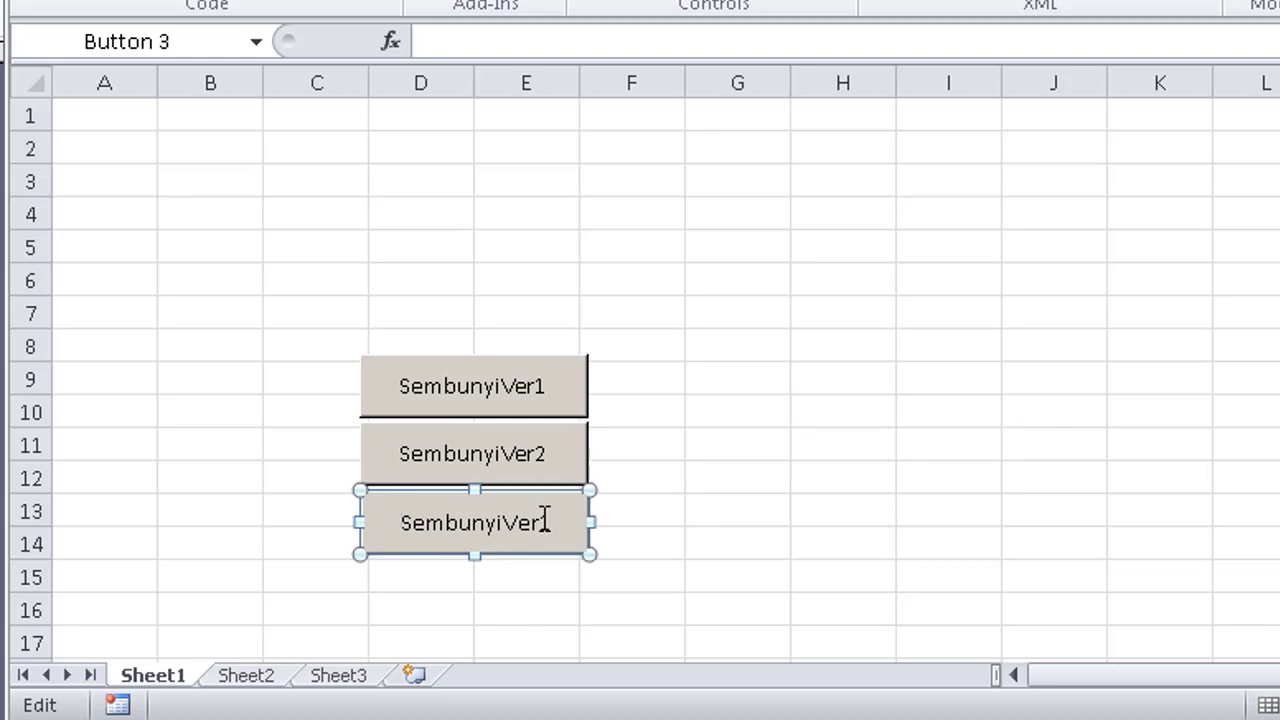
pyautogui.press('Delete')
pyautogui.write('3')
pyautogui.click(766, 465)
pyautogui.rightClick(580, 520)
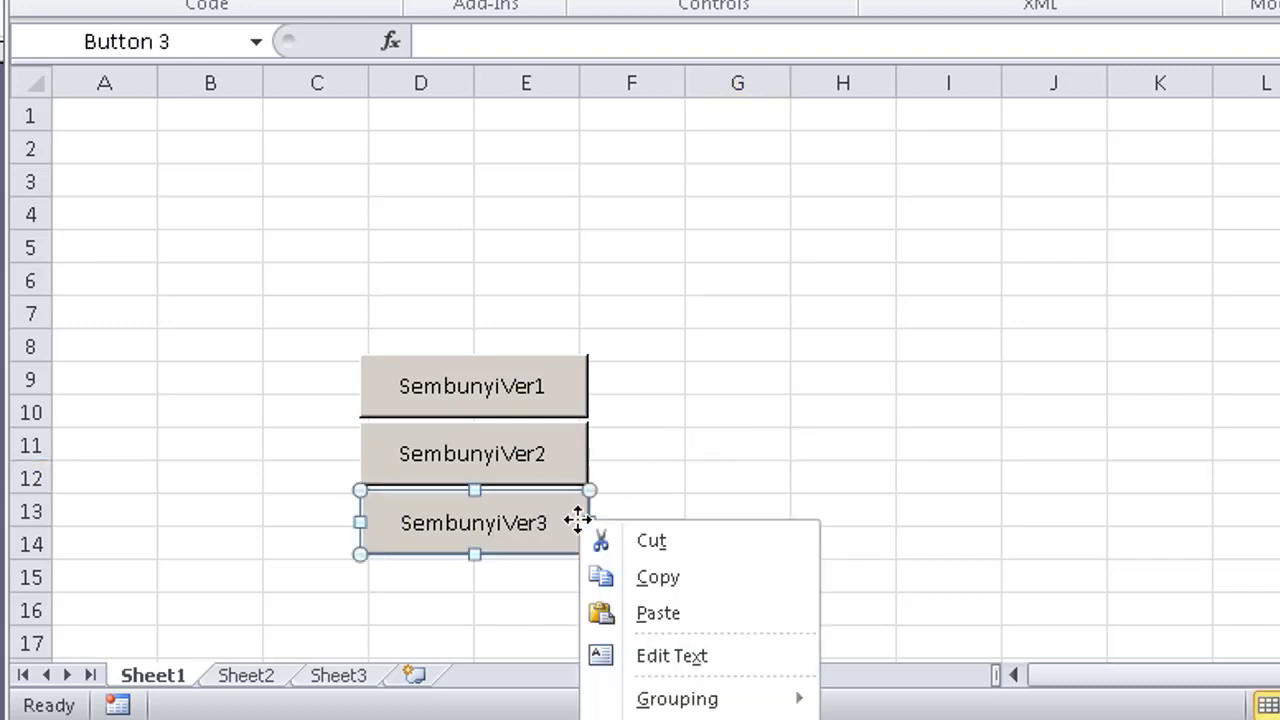
# Assign the SembunyiVer3 macro to the new button.
pyautogui.click(700, 718)
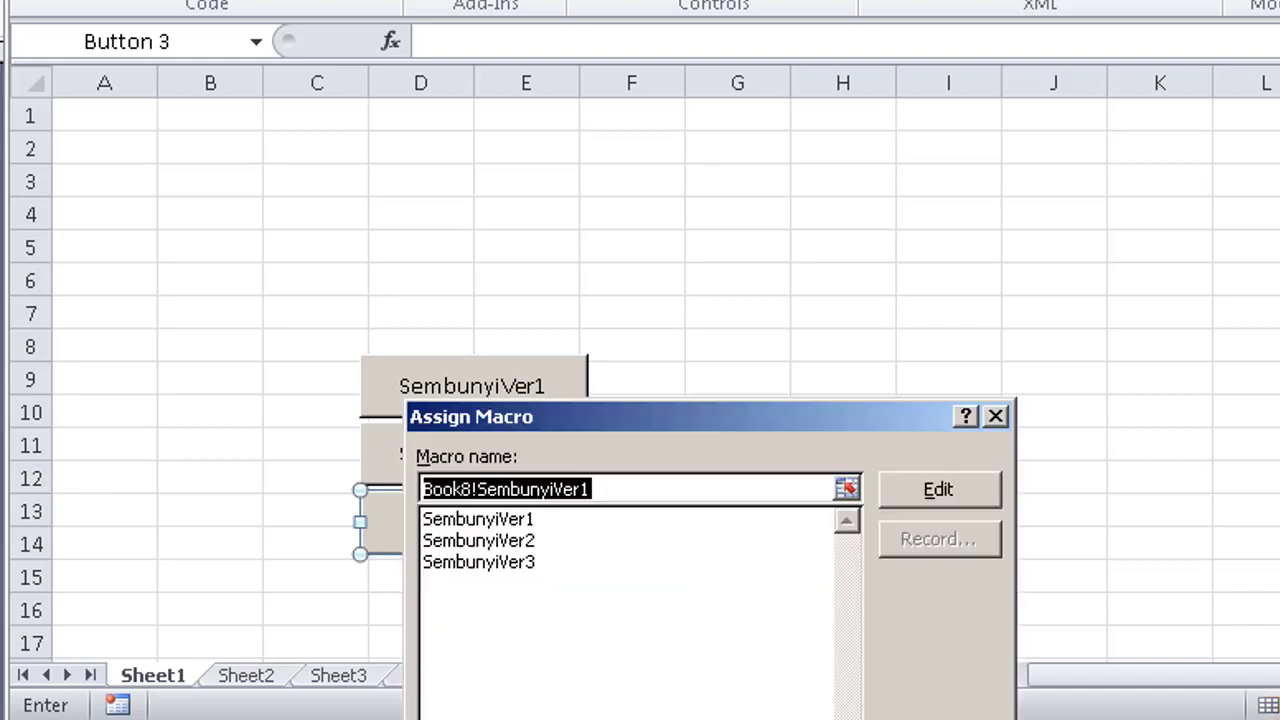
pyautogui.moveTo(740, 432); pyautogui.dragTo(1047, 186)
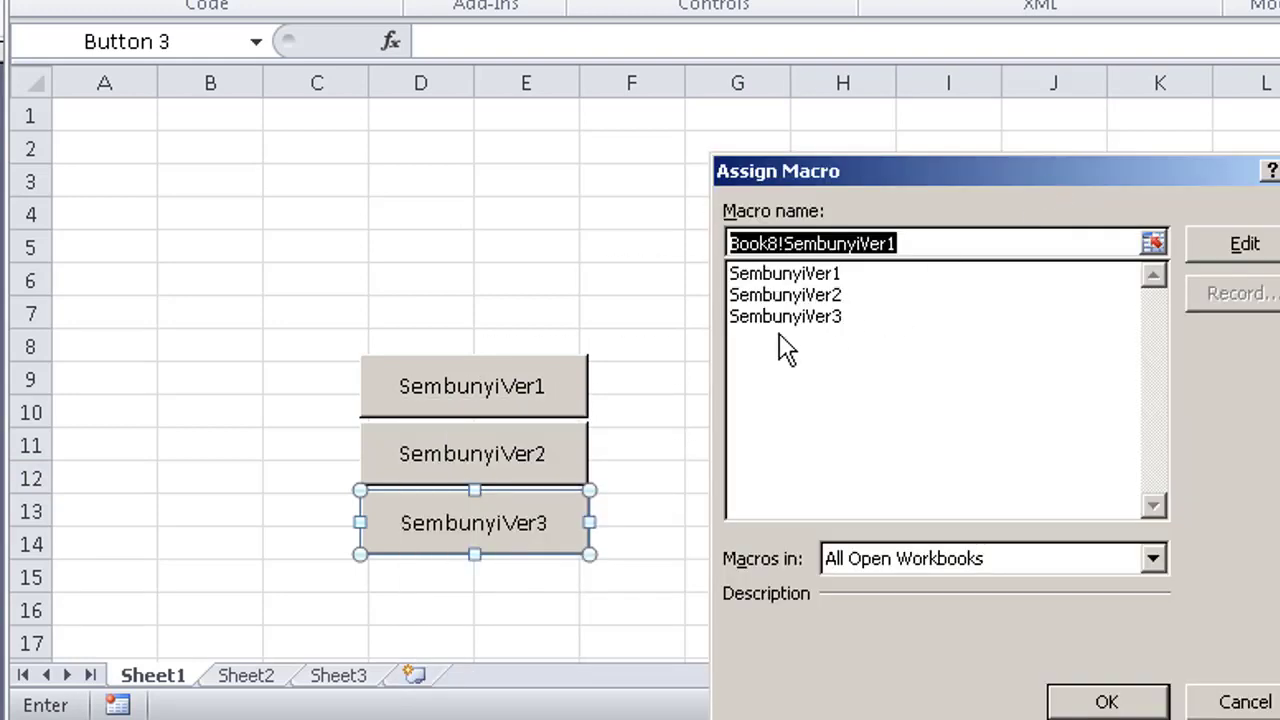
pyautogui.click(785, 316)
pyautogui.click(1100, 700)
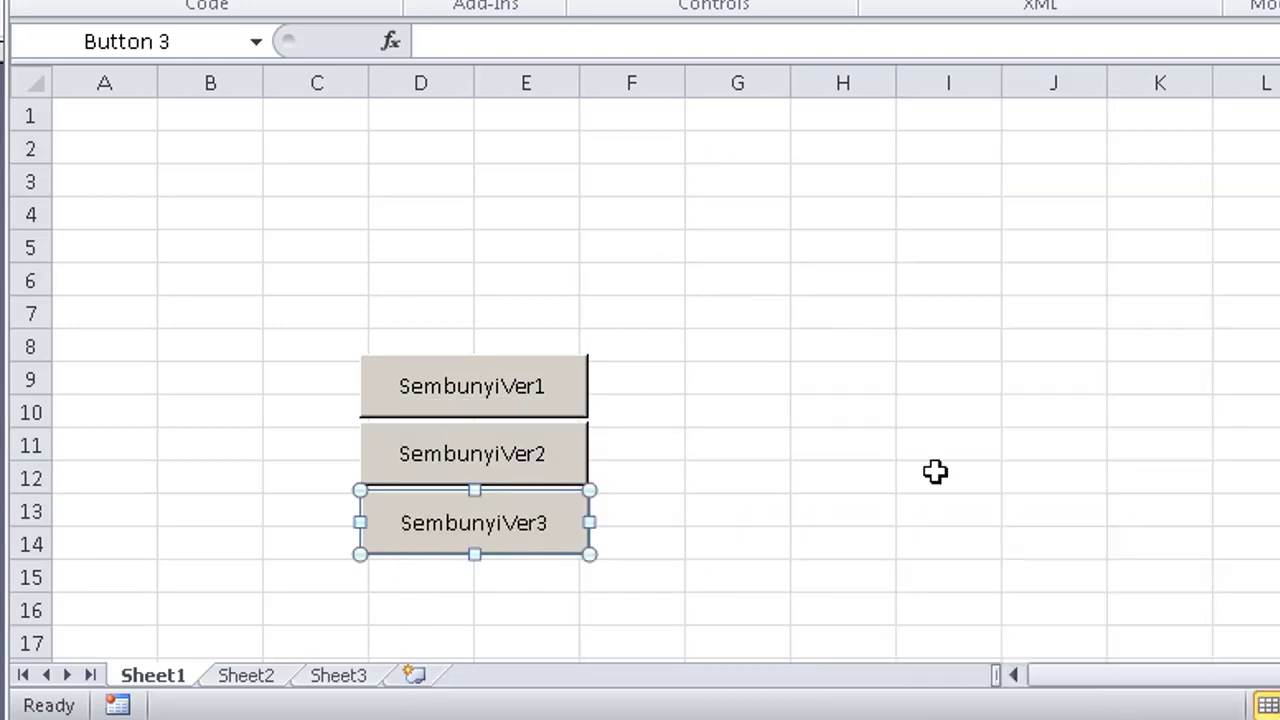
# Run SembunyiVer3 to hide Sheet2 and Sheet3, confirming the Sheet1 tab menu cannot unhide them.
pyautogui.click(882, 348)
pyautogui.click(549, 532)
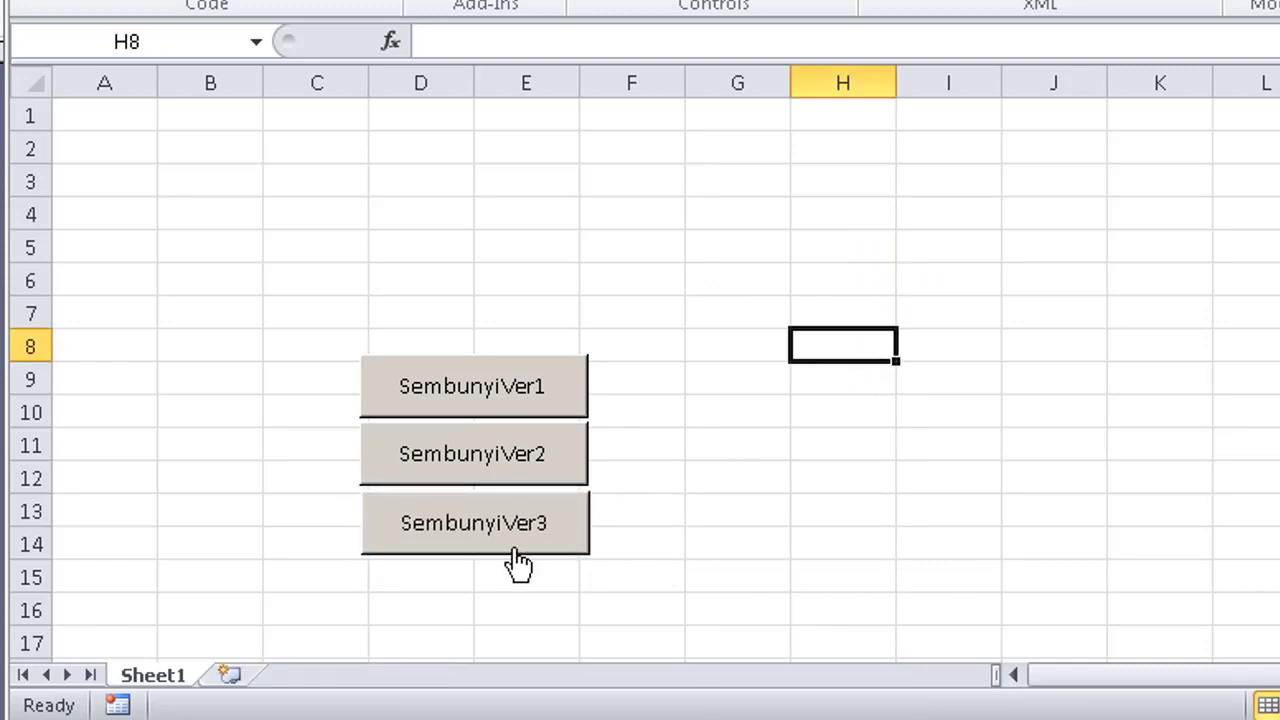
pyautogui.rightClick(184, 671)
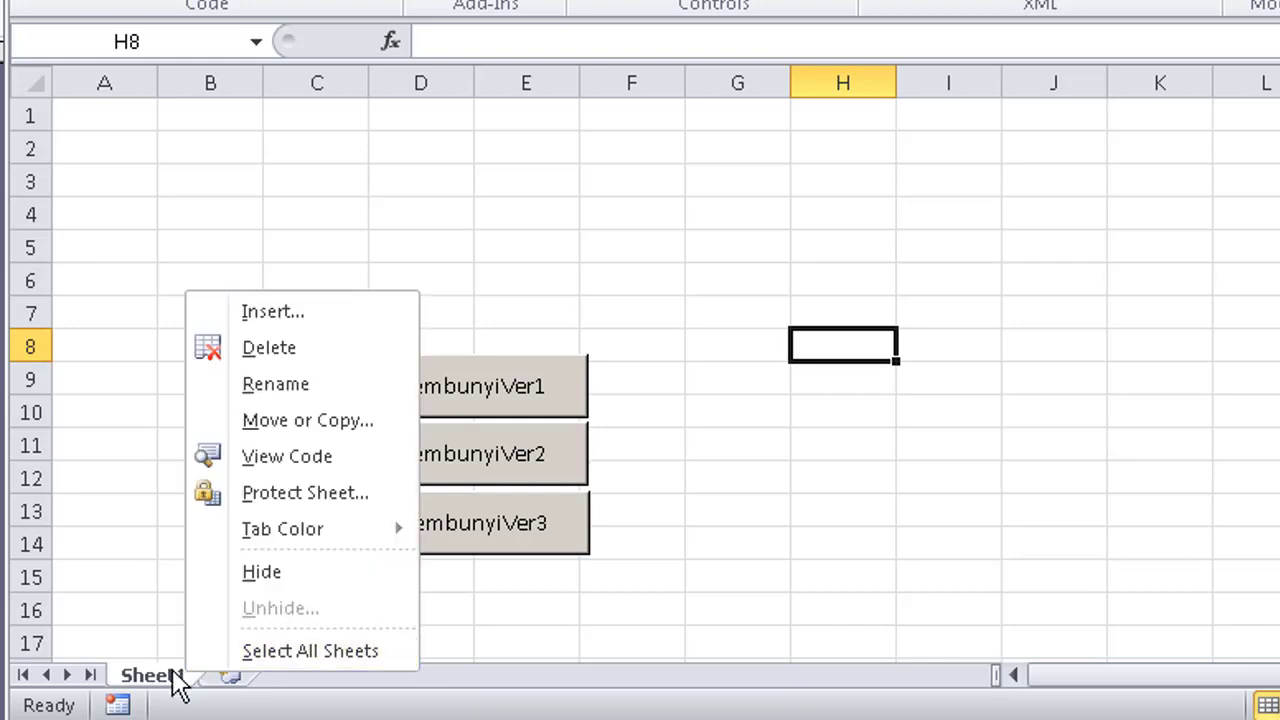
pyautogui.rightClick(172, 672)
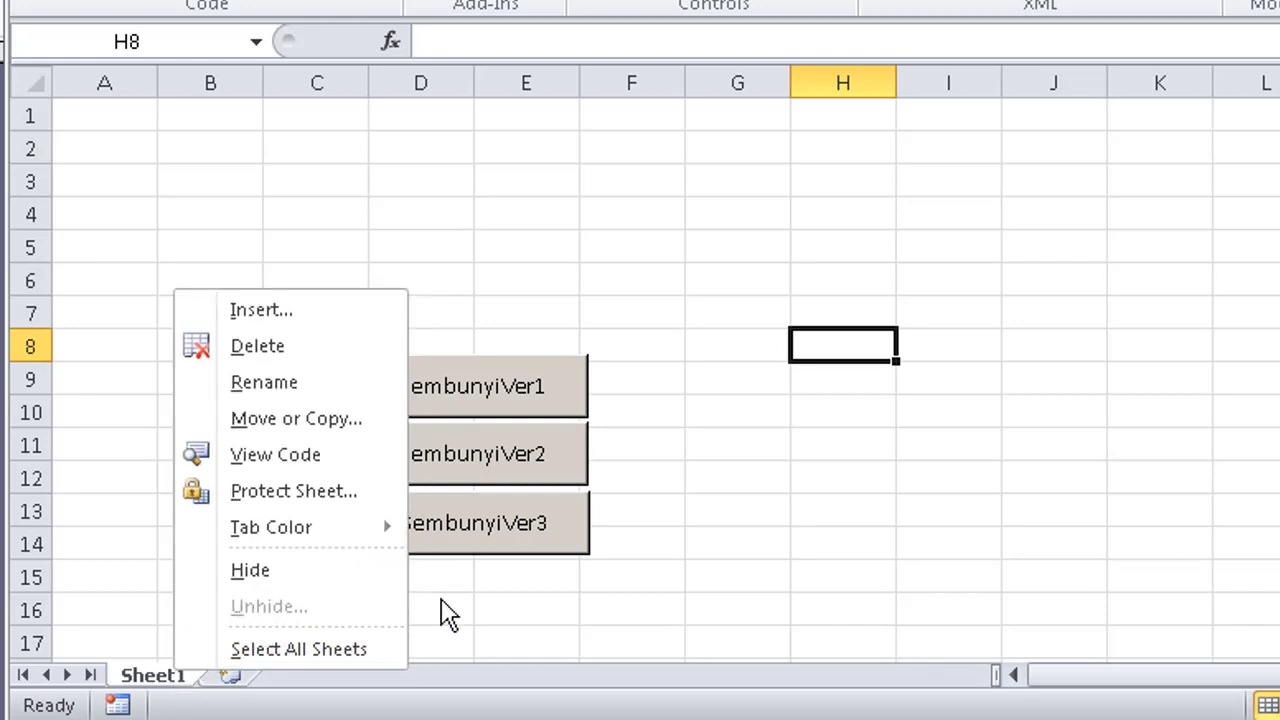
pyautogui.click(535, 605)
pyautogui.click(854, 480)
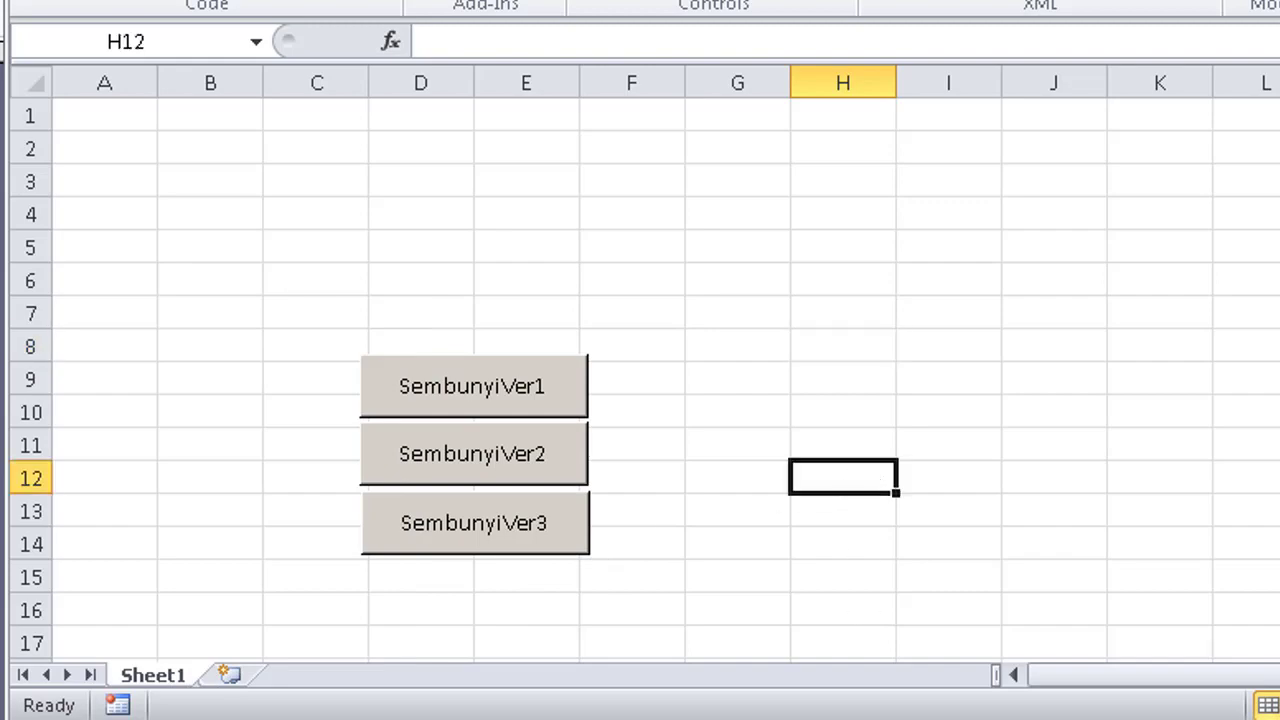
pyautogui.hotkey('alt', 'F11')
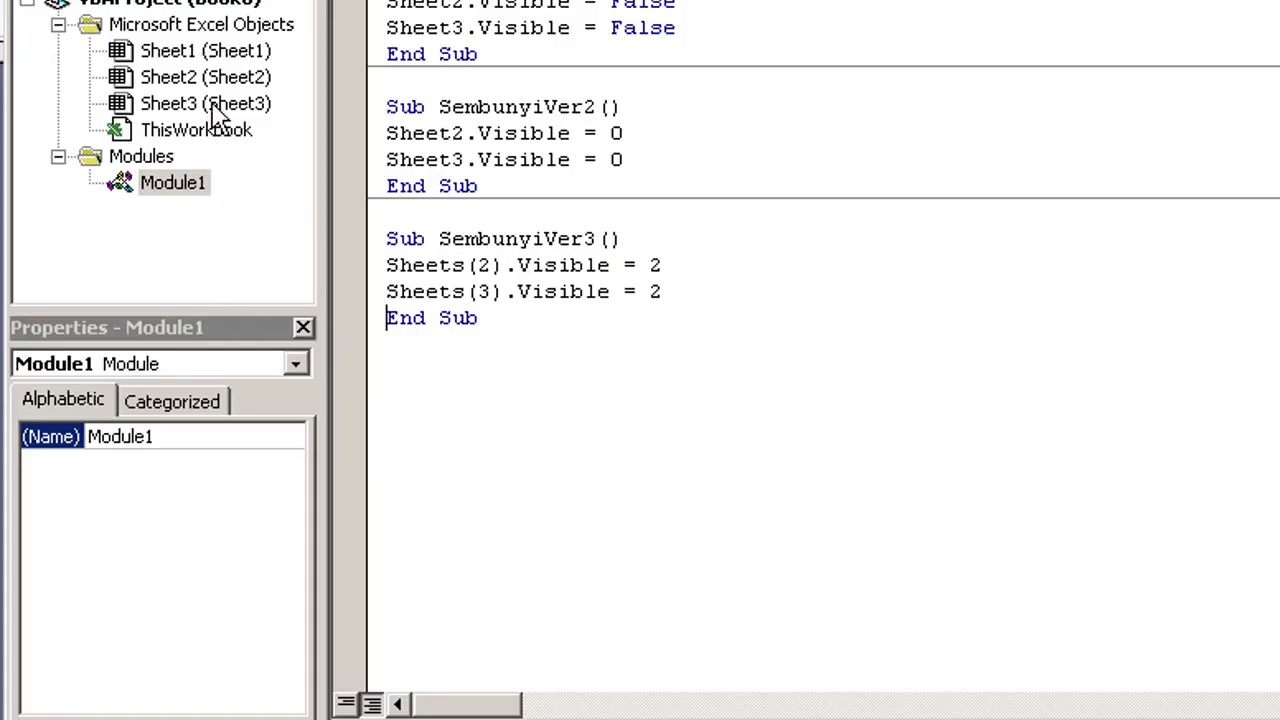
# Set Sheet2's Visible property to -1 - xlSheetVisible in the Properties window.
pyautogui.click(240, 55)
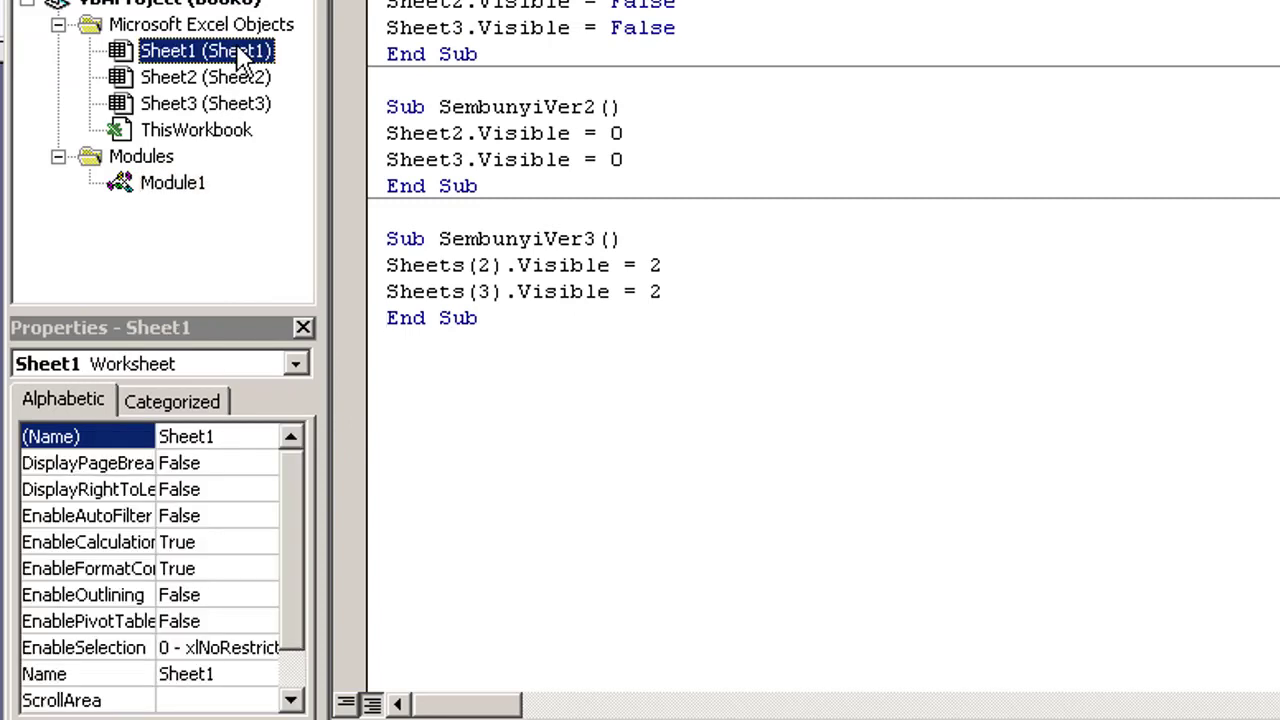
pyautogui.click(240, 80)
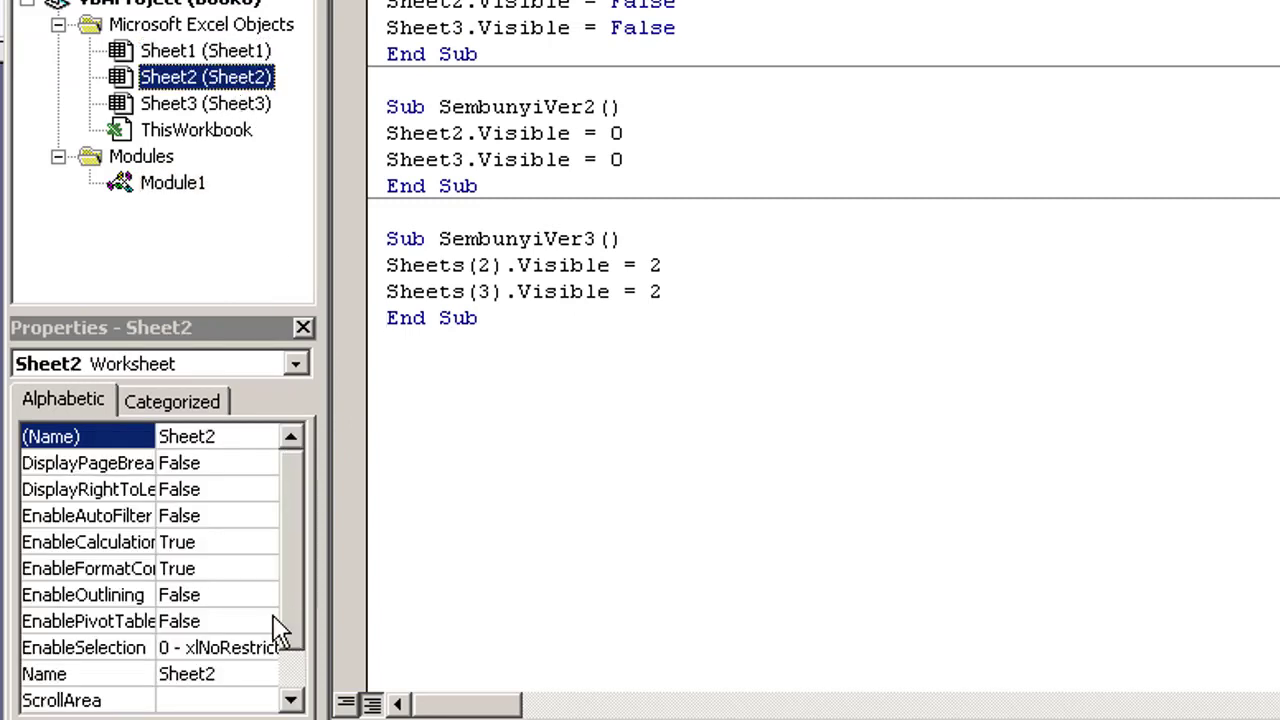
pyautogui.moveTo(300, 580); pyautogui.dragTo(298, 667)
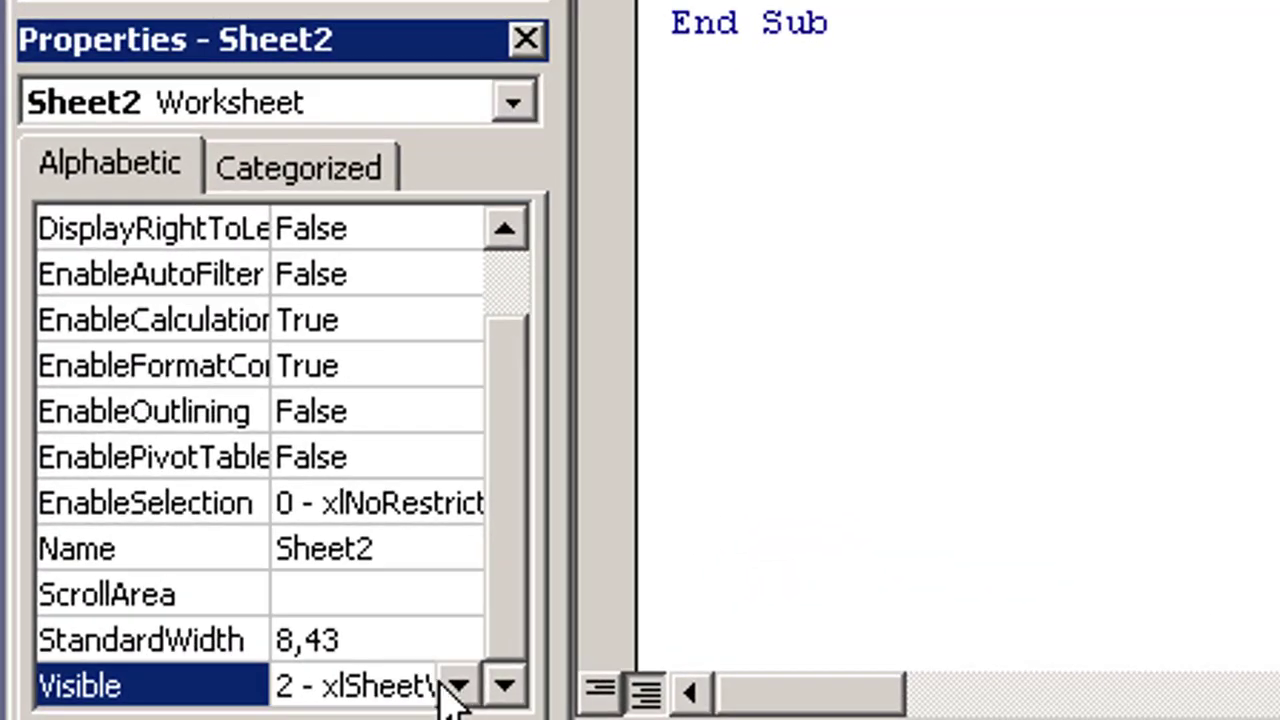
pyautogui.click(256, 700)
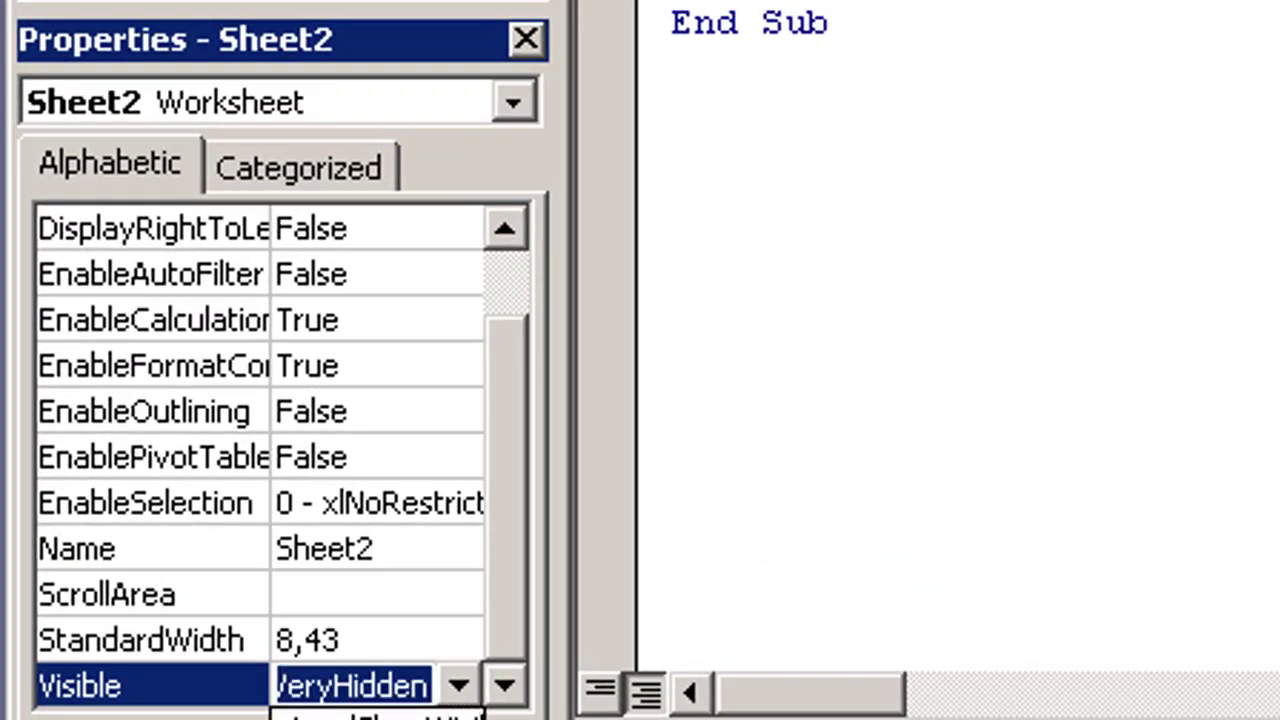
pyautogui.click(380, 714)
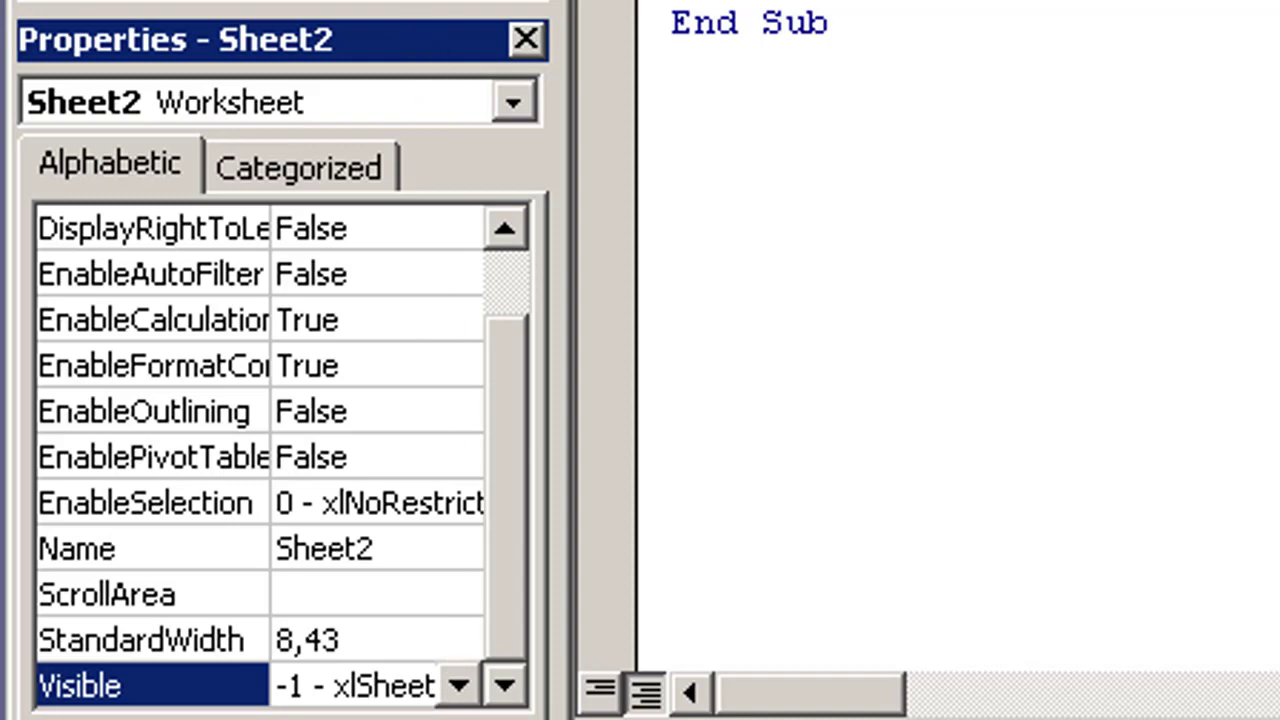
# Set Sheet3's Visible property to -1 - xlSheetVisible as well.
pyautogui.click(518, 460)
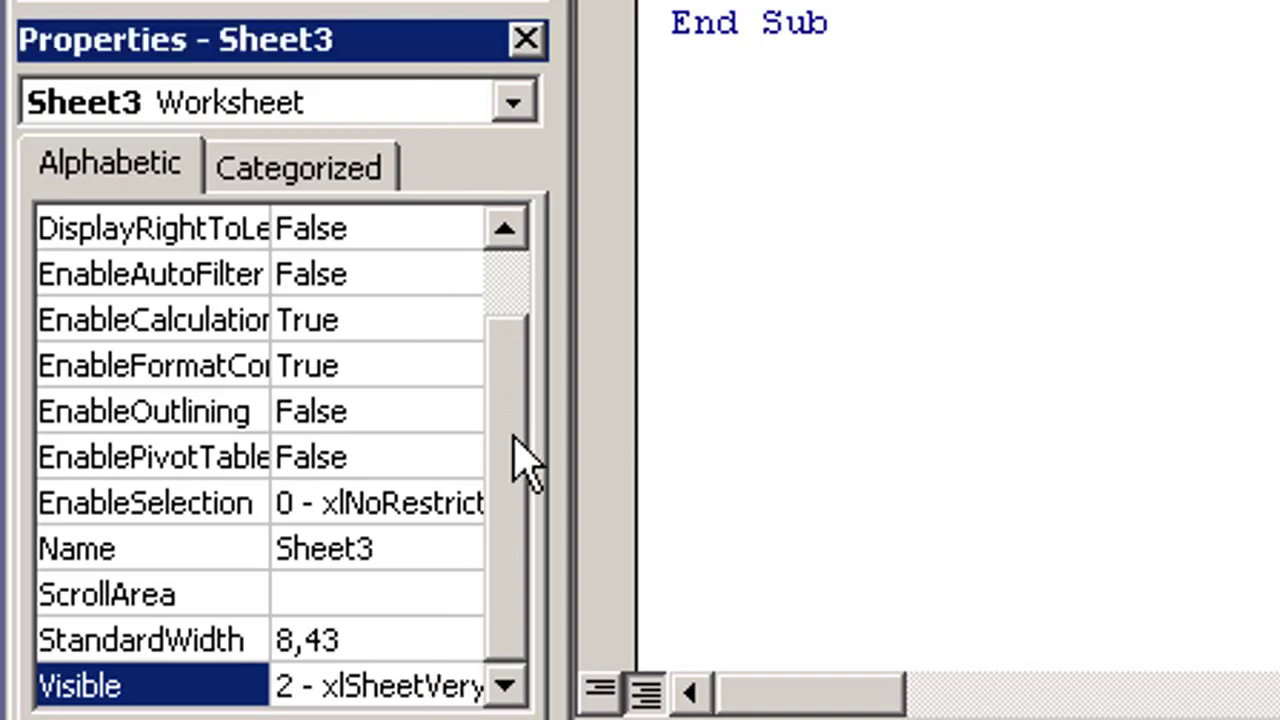
pyautogui.click(480, 684)
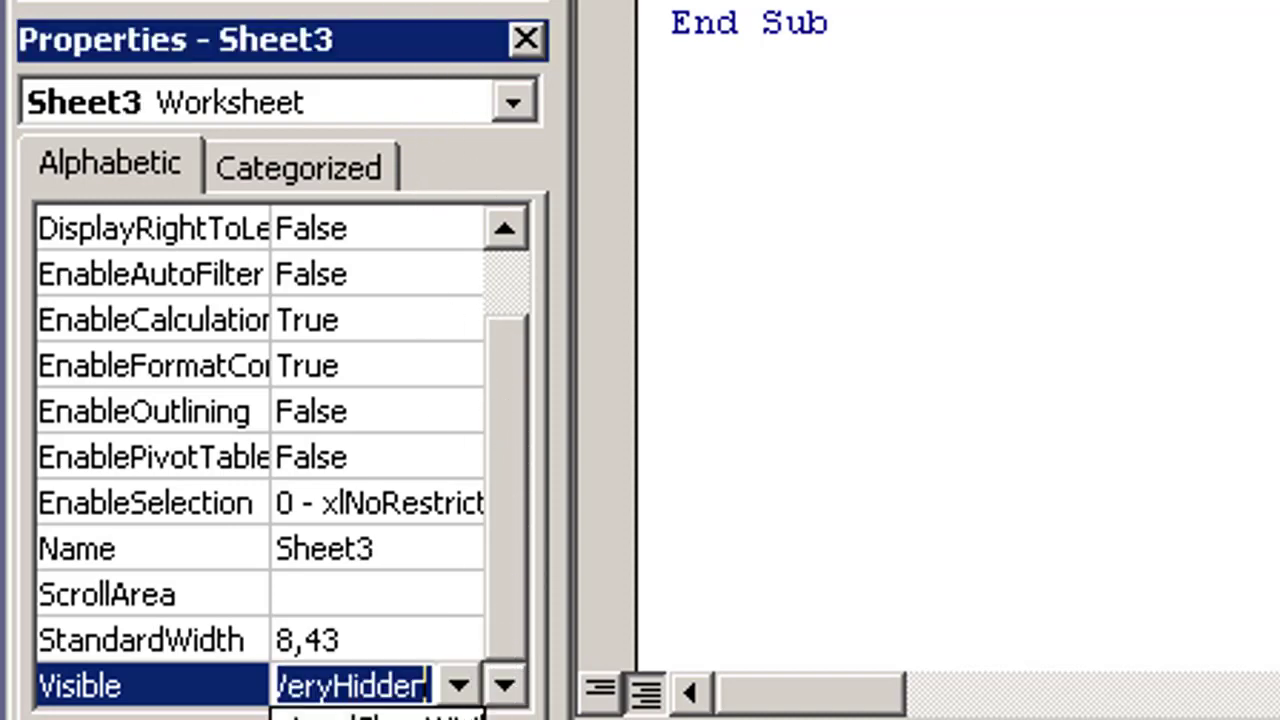
pyautogui.click(380, 714)
pyautogui.click(944, 196)
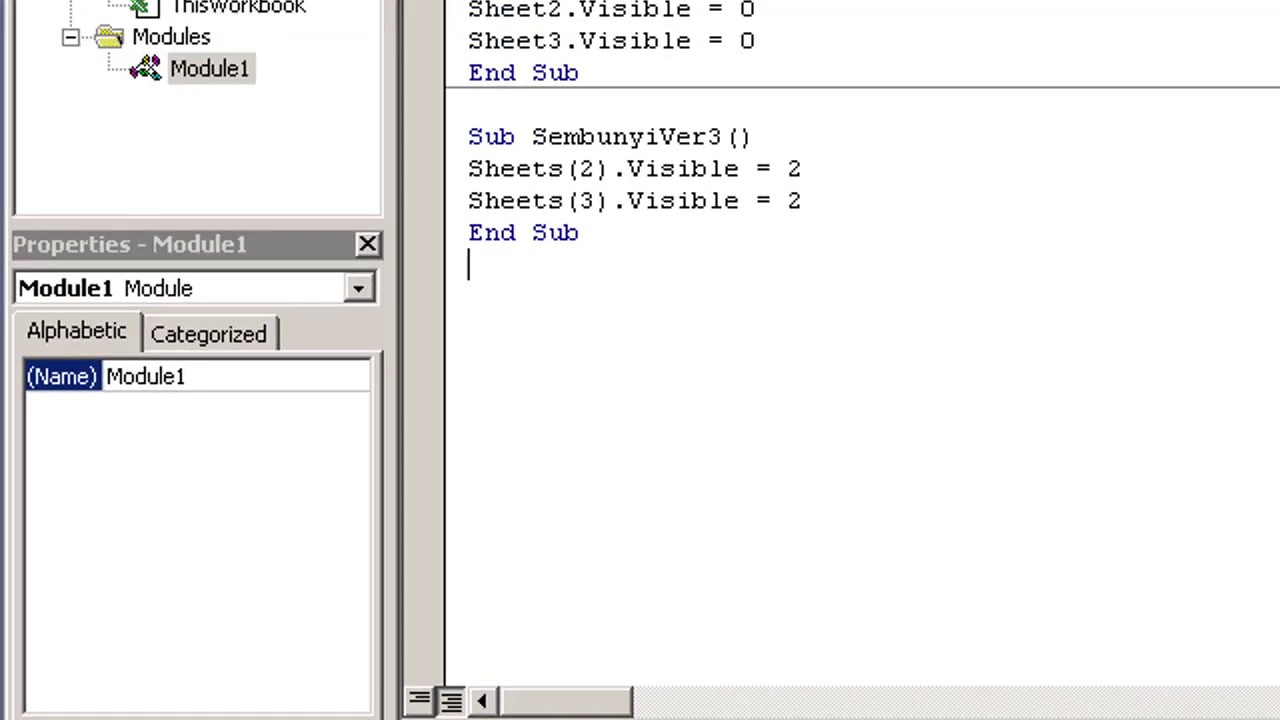
# Create an empty Sub SembunyiVer4 procedure below SembunyiVer3, reviewing the earlier macros' sheet references.
pyautogui.hotkey('alt', 'F11')
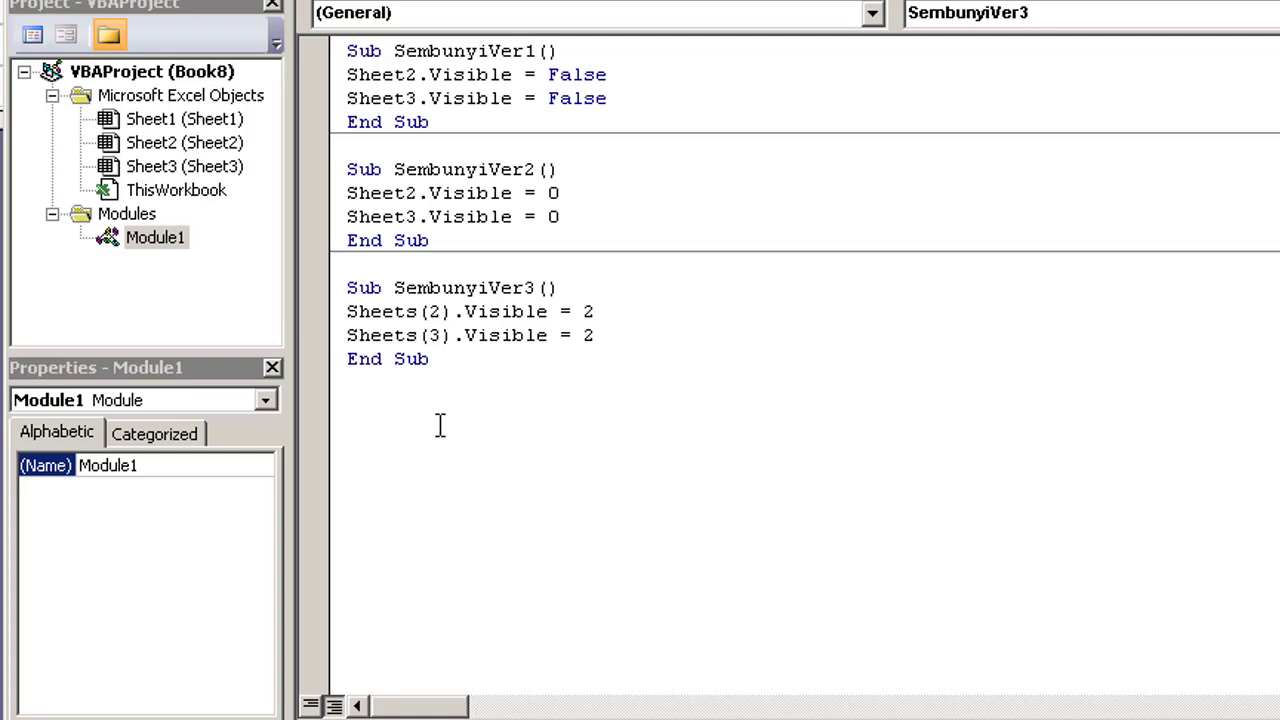
pyautogui.write('sub Sembu')
pyautogui.write('nyiVer4')
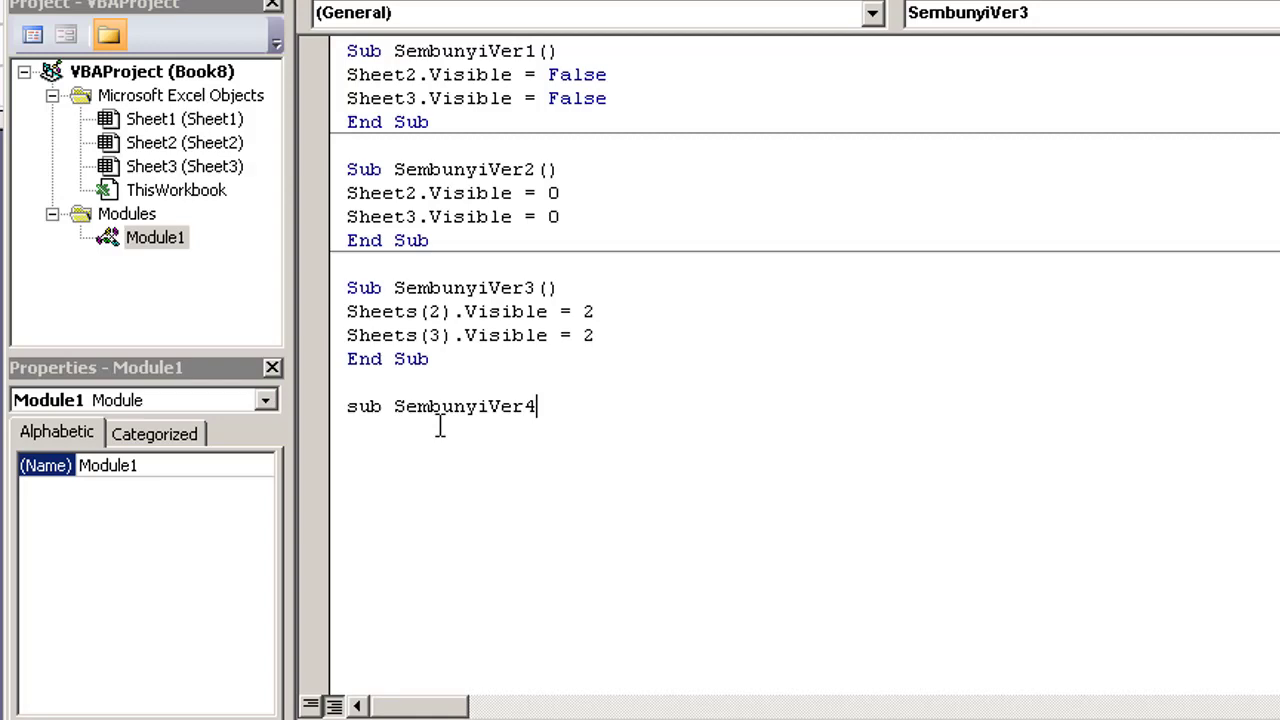
pyautogui.press('Return')
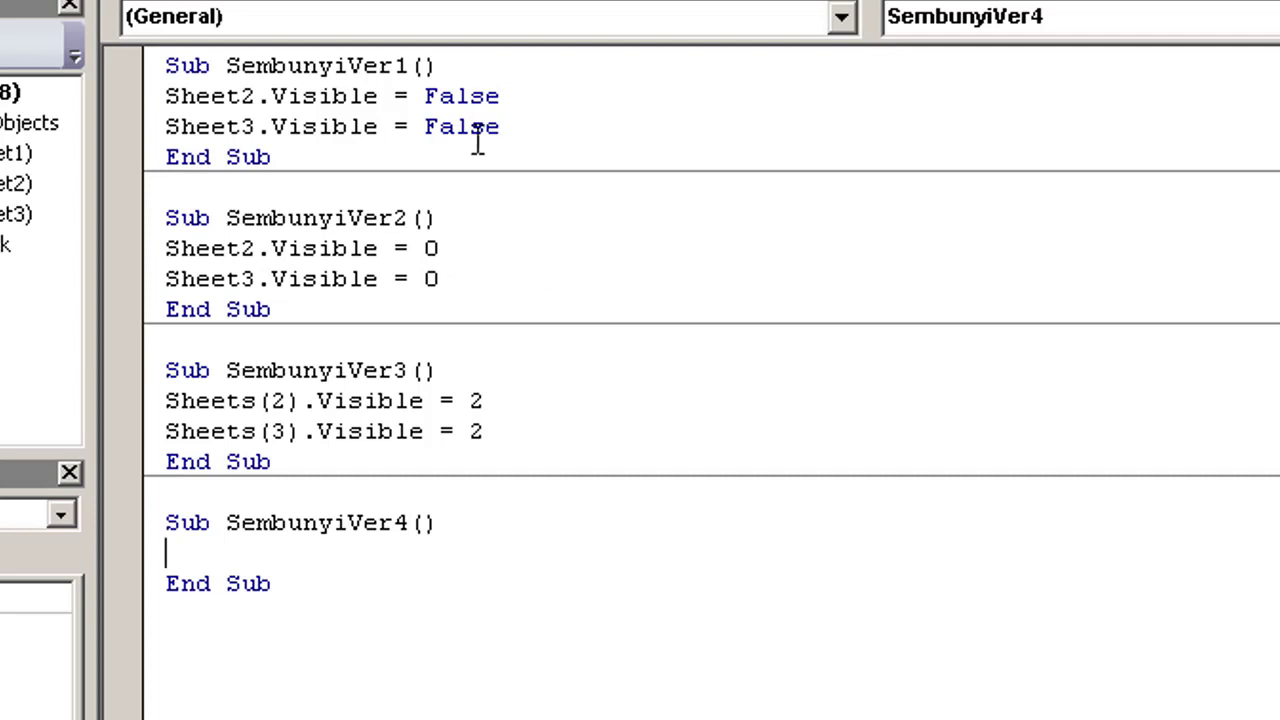
pyautogui.click(481, 96)
pyautogui.click(452, 247)
pyautogui.click(530, 401)
pyautogui.click(268, 545)
# Add the line Sheet2.Visible = xlSheetHidden to SembunyiVer4.
pyautogui.write('sheet2')
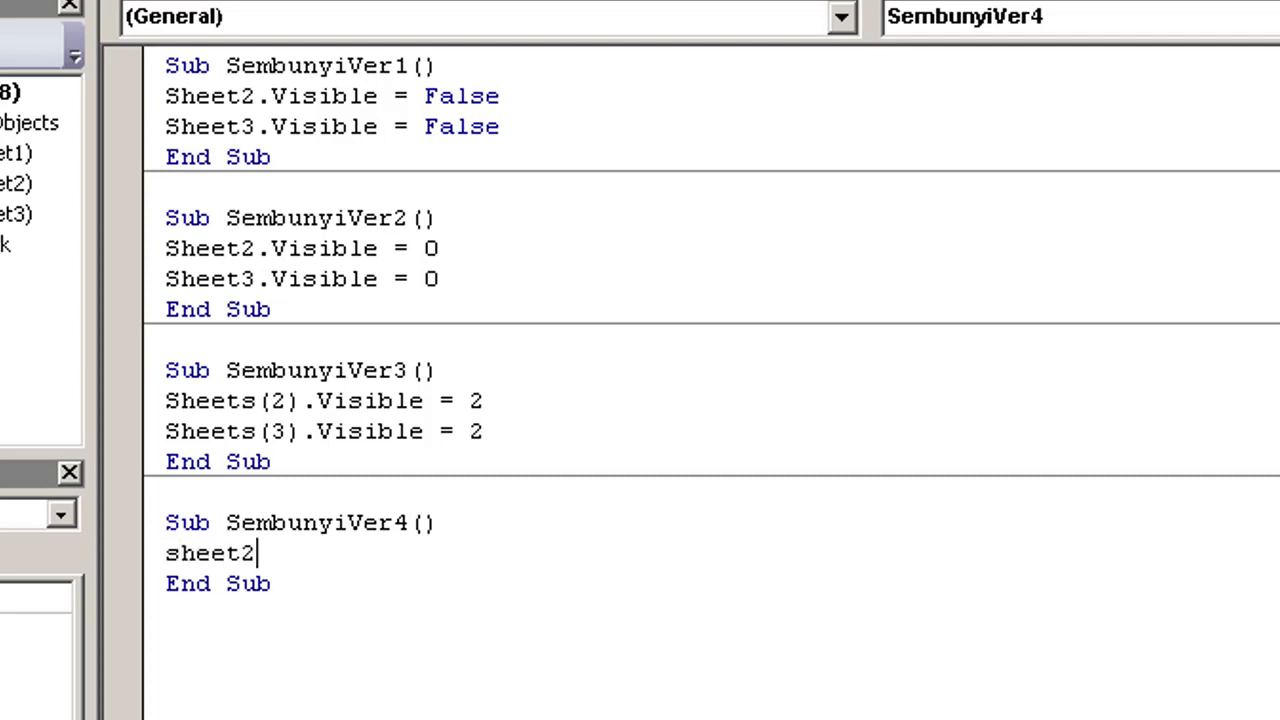
pyautogui.moveTo(166, 401); pyautogui.dragTo(300, 408)
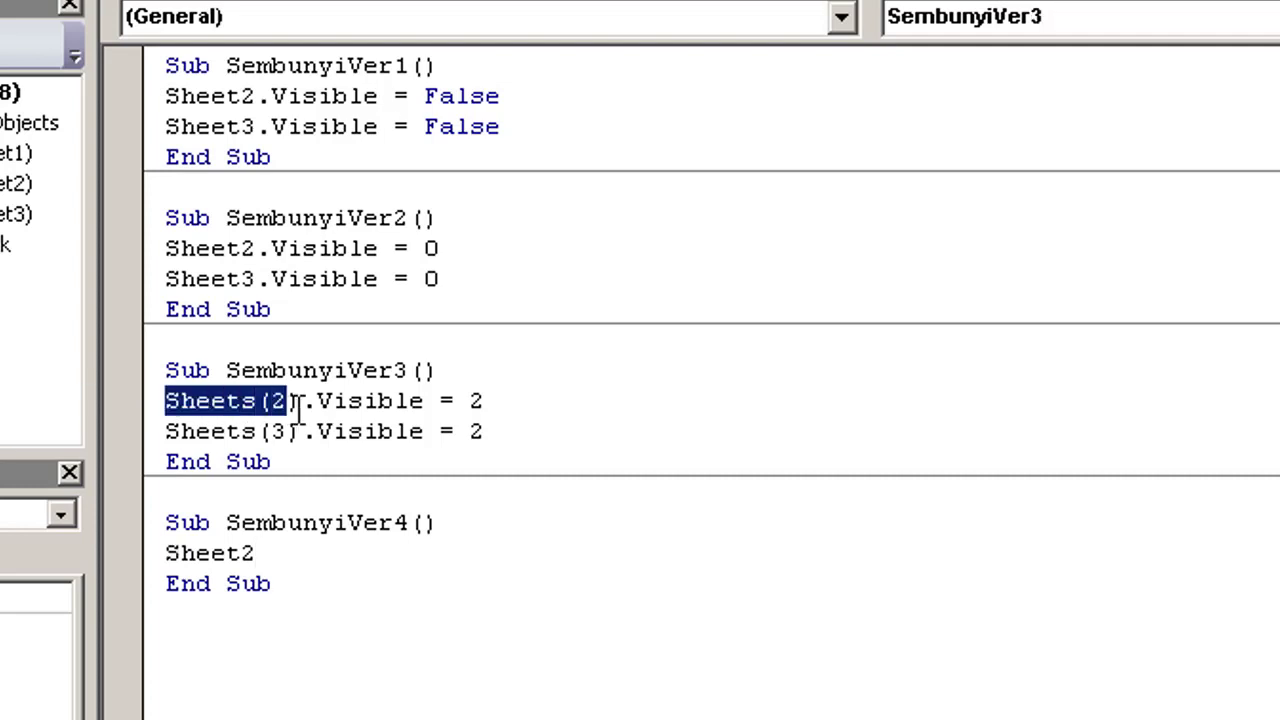
pyautogui.click(258, 552)
pyautogui.click(224, 250)
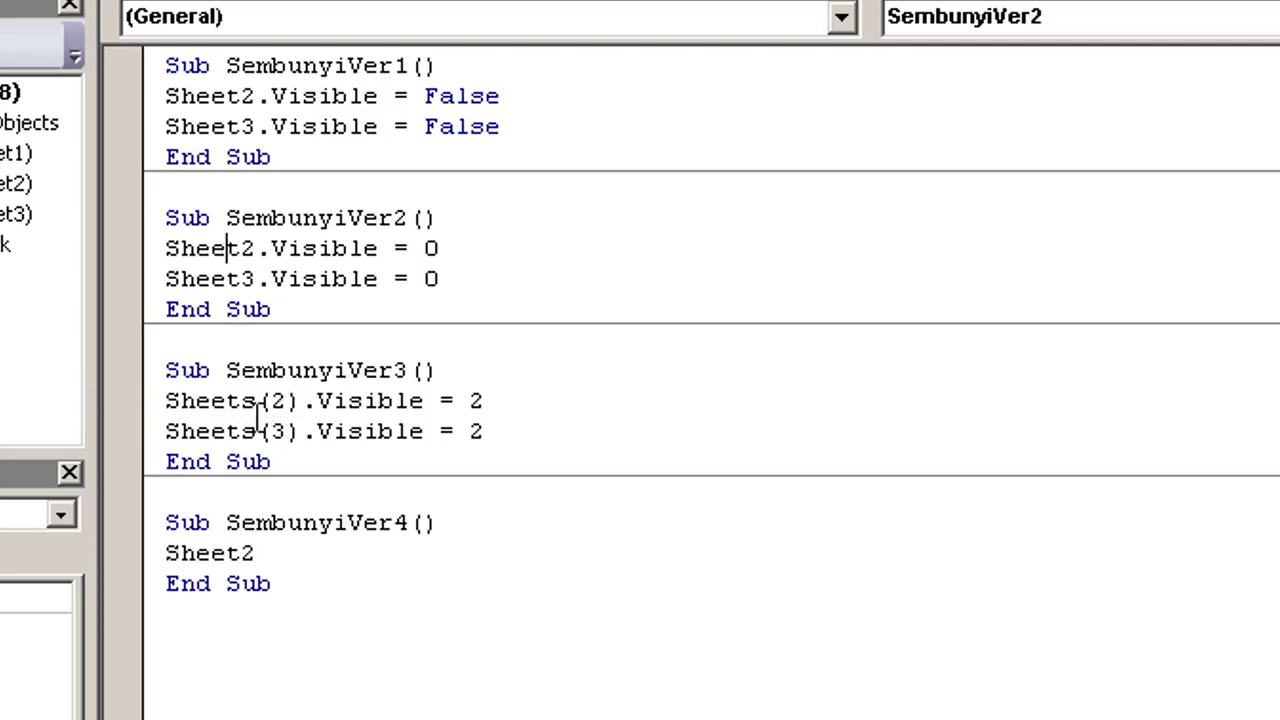
pyautogui.click(289, 555)
pyautogui.write('.visi')
pyautogui.press('Tab')
pyautogui.write('=')
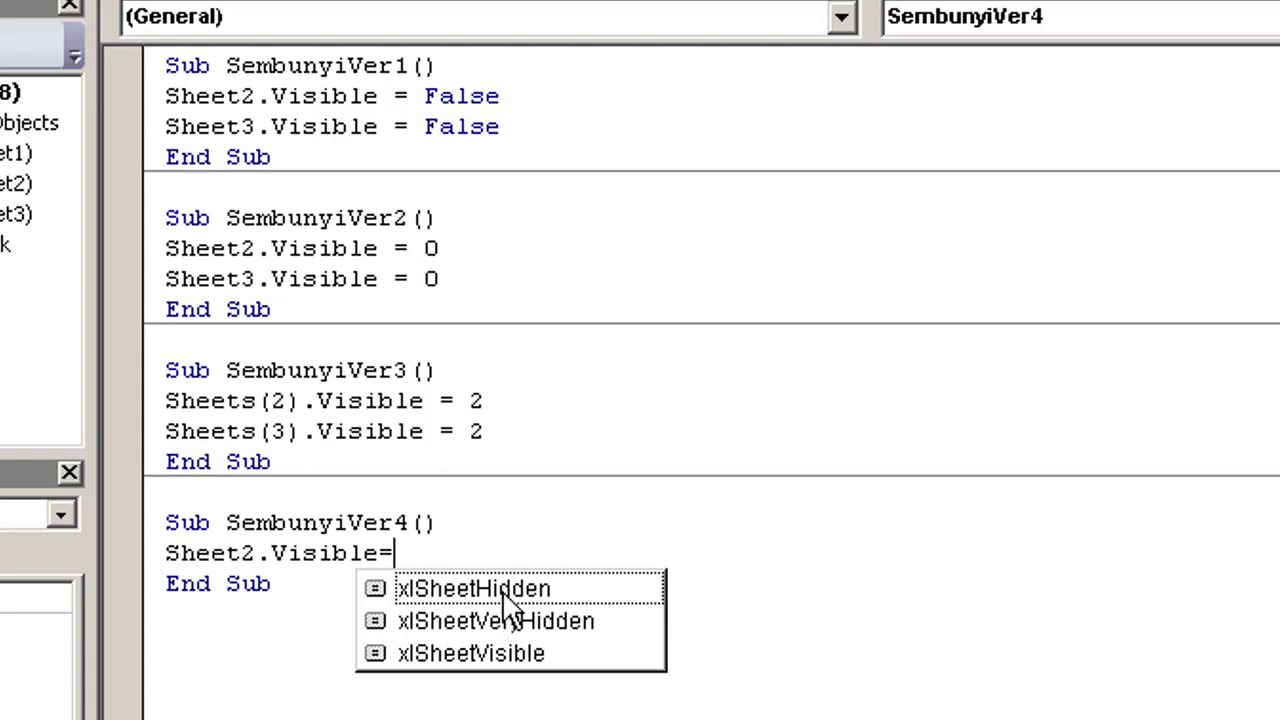
pyautogui.doubleClick(502, 588)
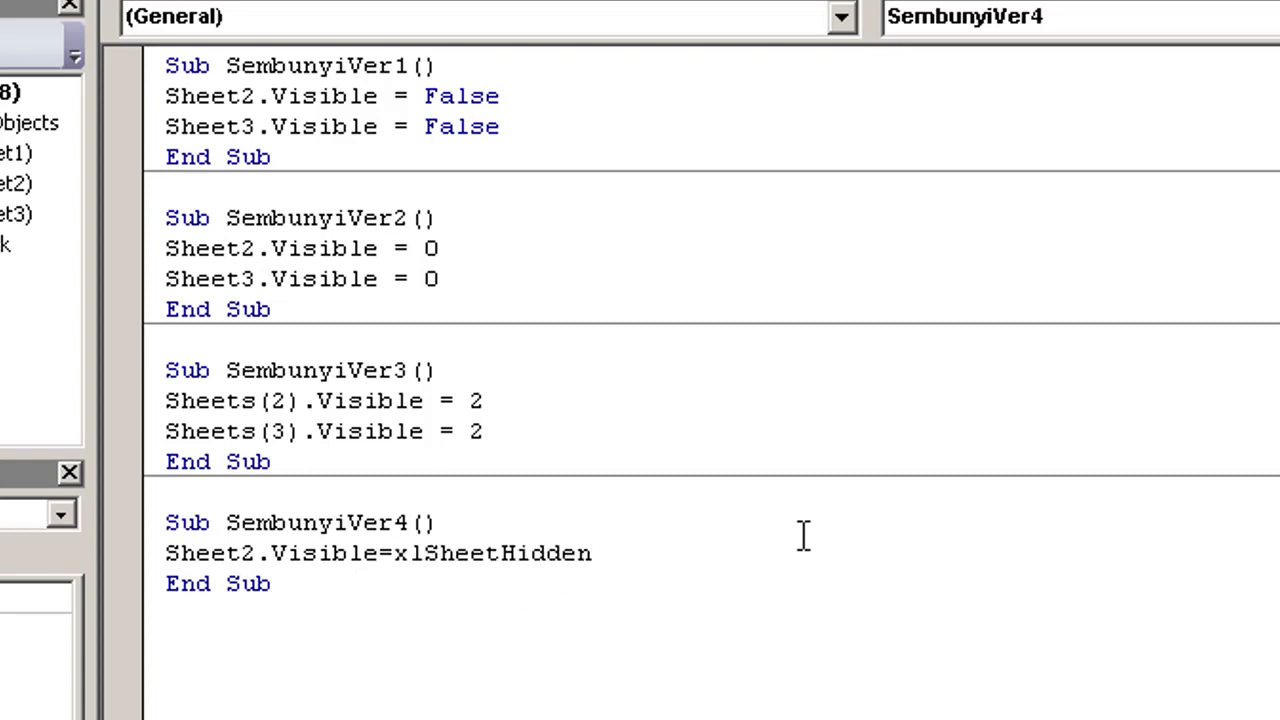
# Add the line Sheet3.Visible = xlSheetHidden below it.
pyautogui.press('Return')
pyautogui.write('she')
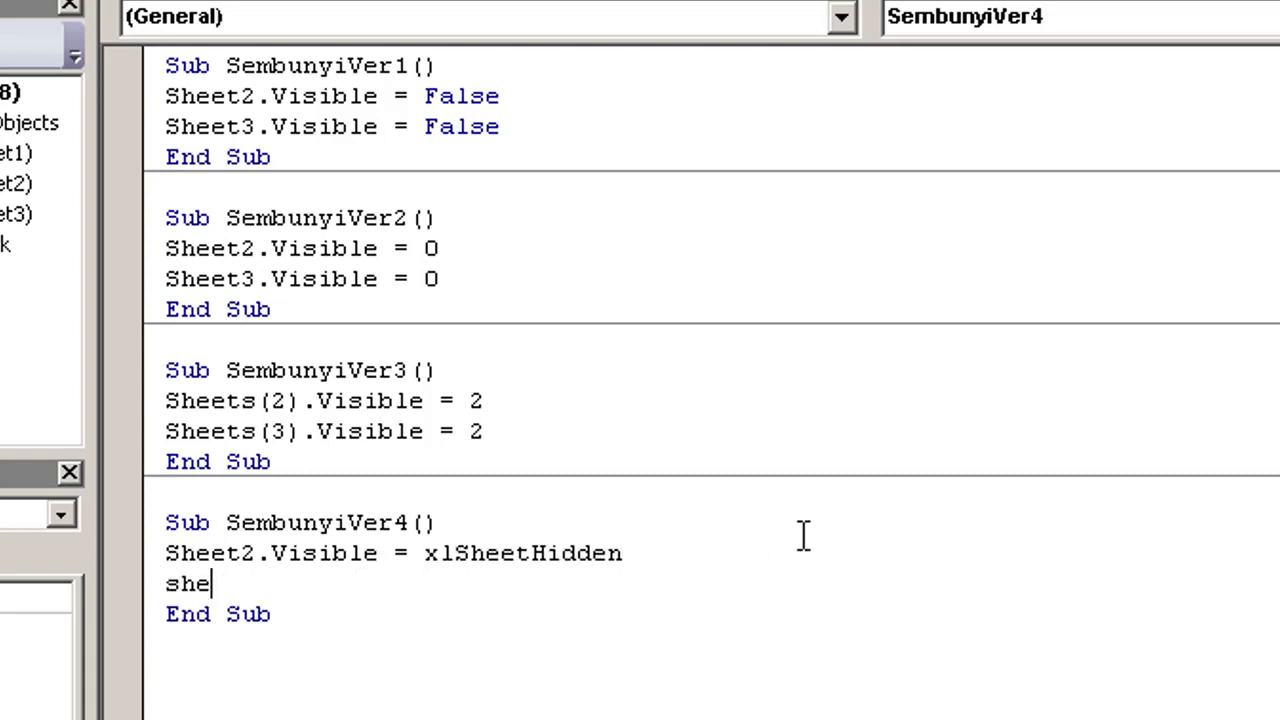
pyautogui.write('et')
pyautogui.write('3.vi')
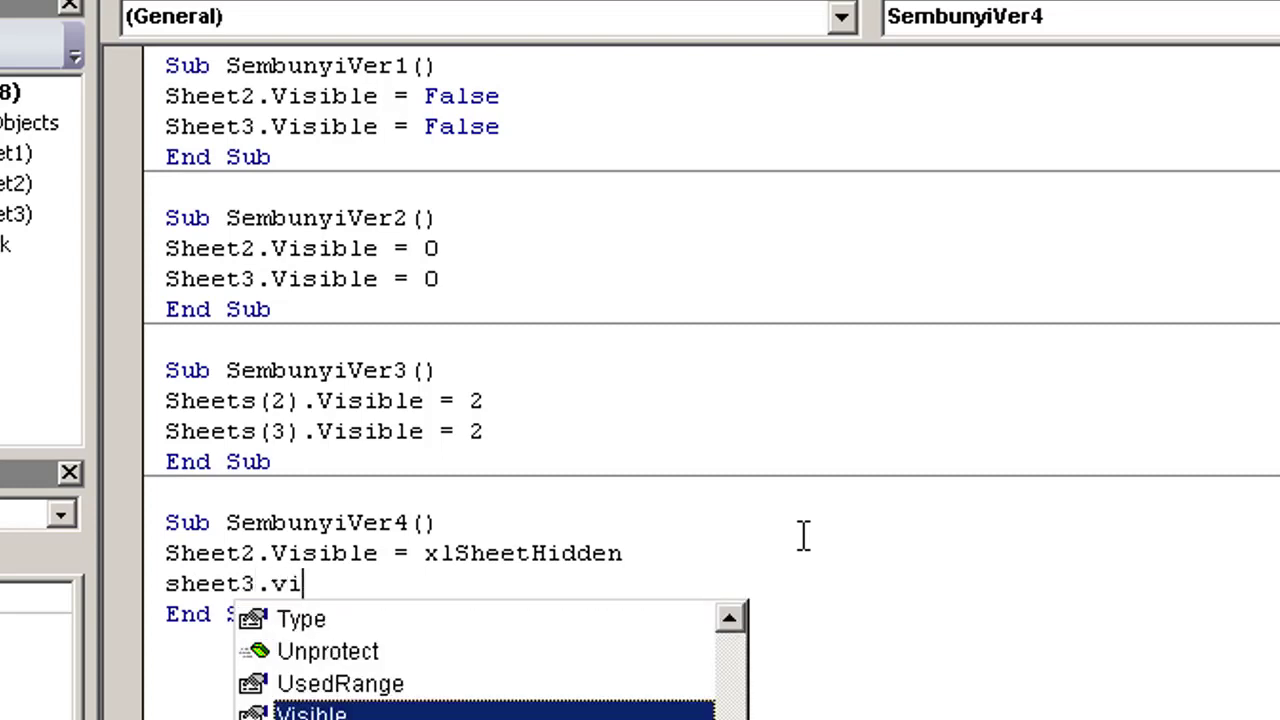
pyautogui.press('Tab')
pyautogui.write('=')
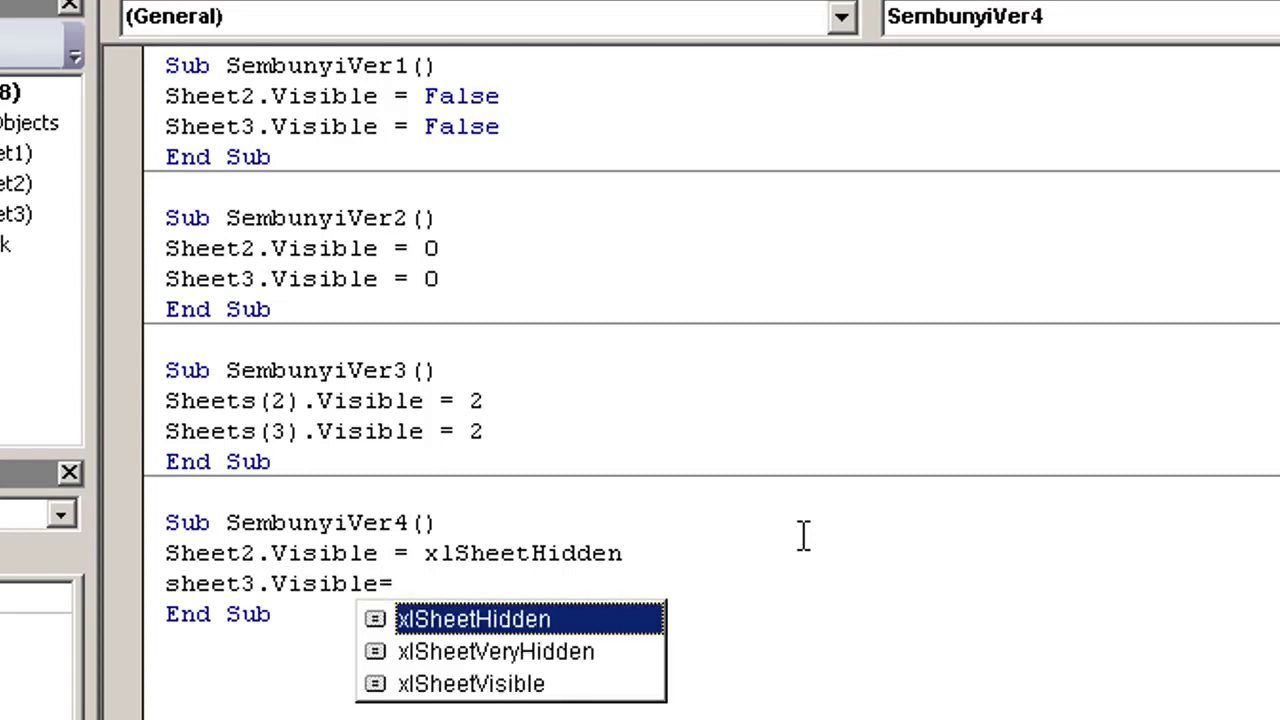
pyautogui.press('Tab')
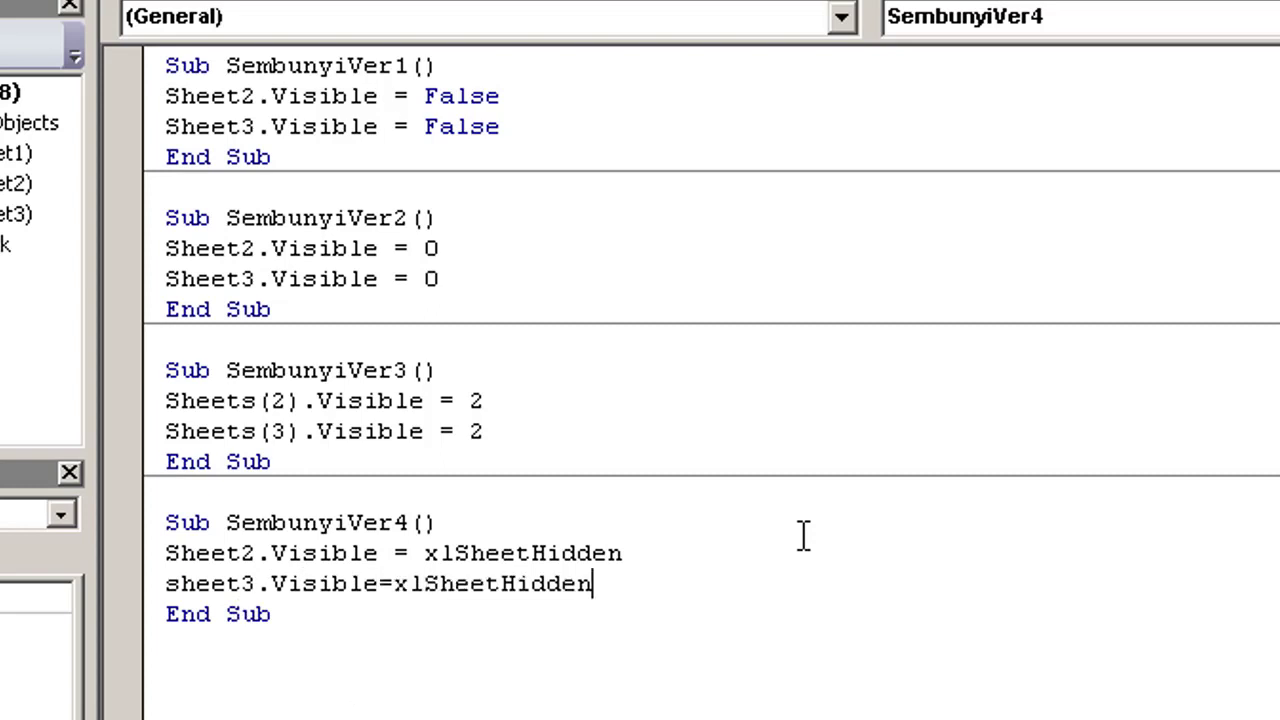
pyautogui.press('Down')
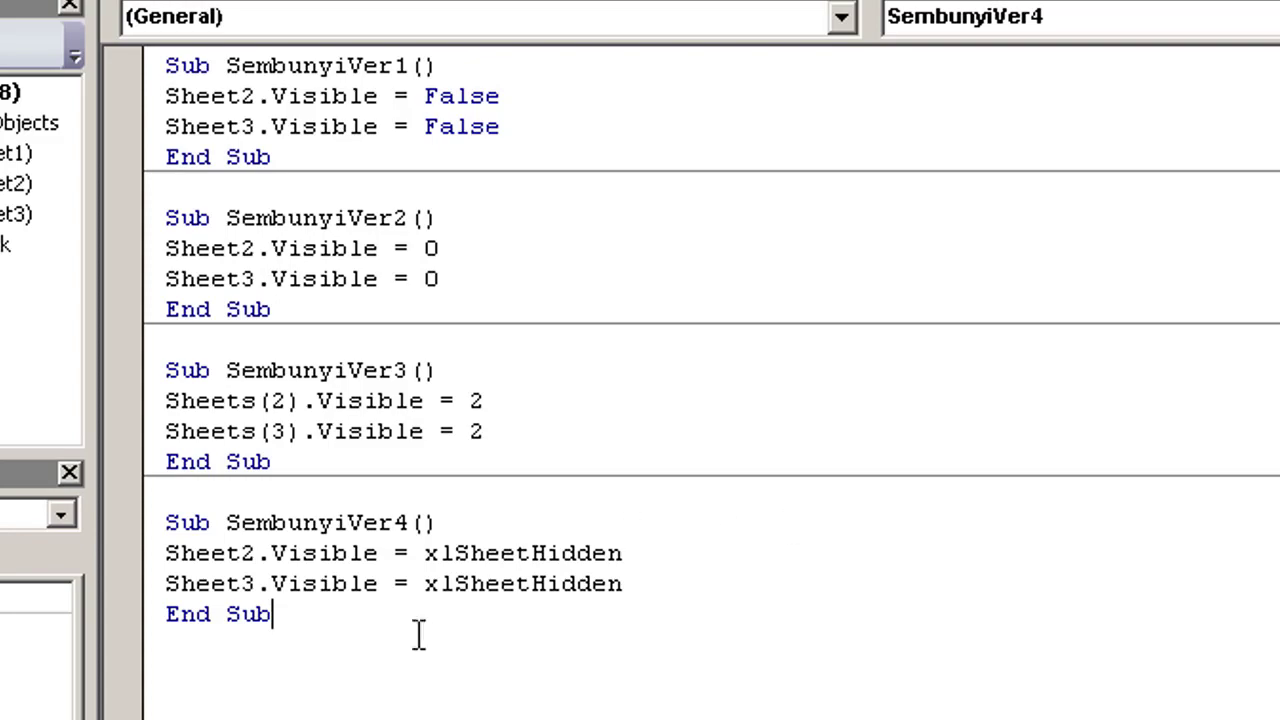
# Paste another copy of the SembunyiVer1 button beside the others and caption it SembunyiVer4.
pyautogui.hotkey('alt', 'F11')
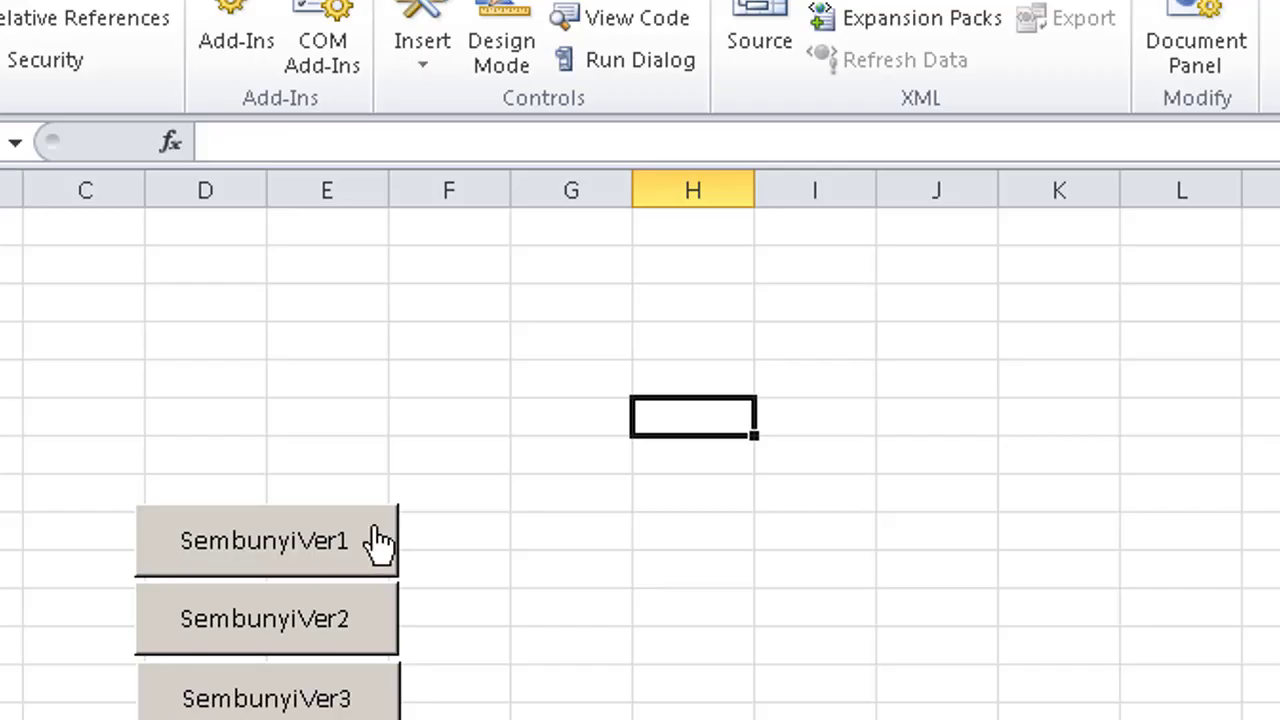
pyautogui.click(578, 573)
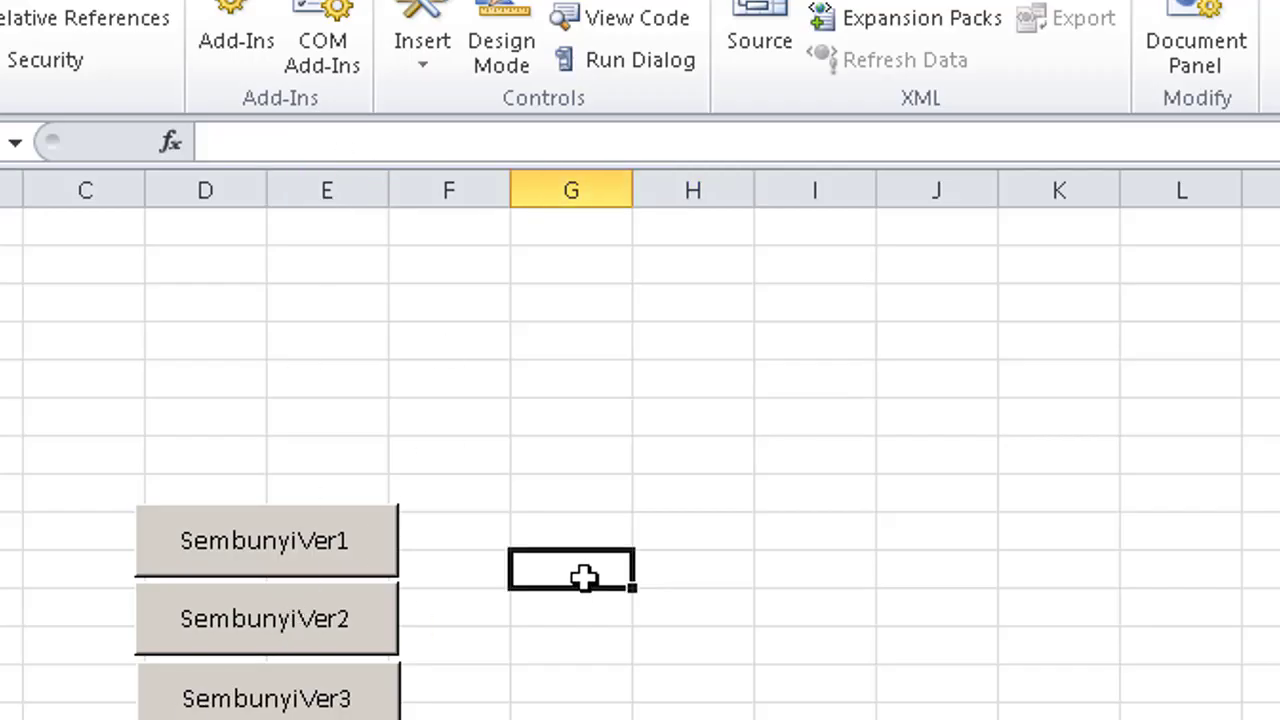
pyautogui.hotkey('ctrl', 'v')
pyautogui.moveTo(675, 655); pyautogui.dragTo(459, 578)
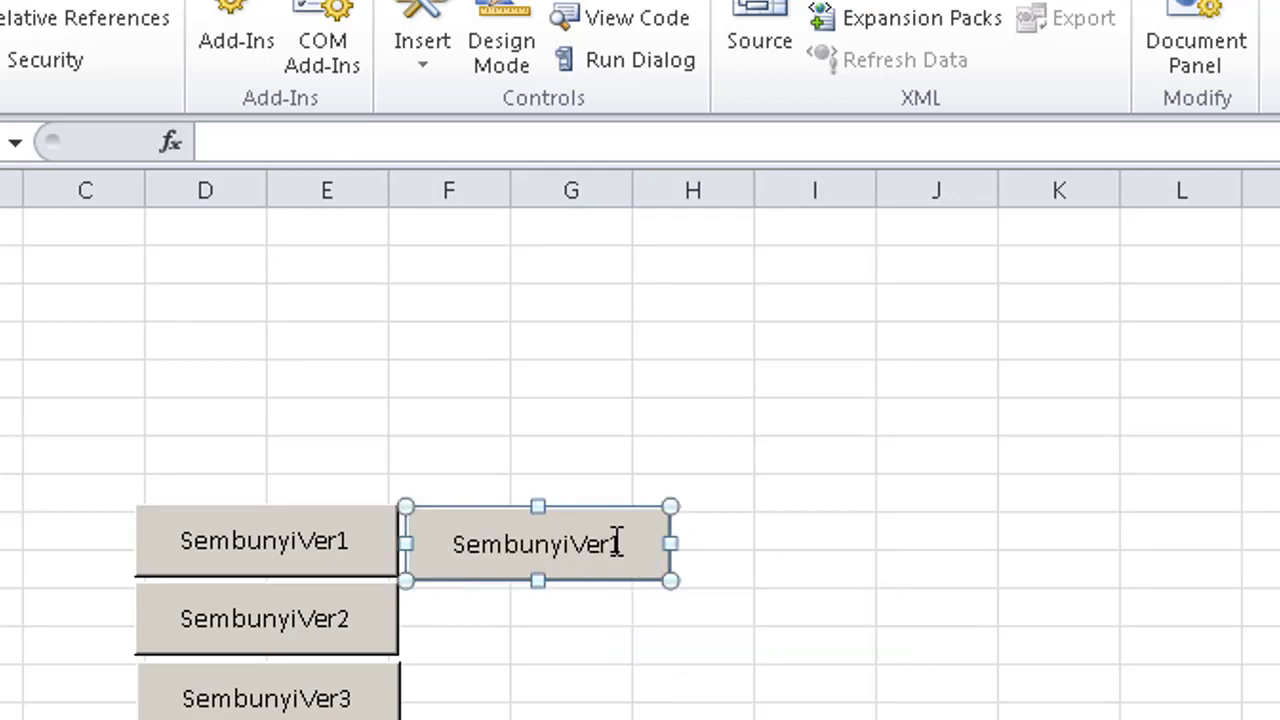
pyautogui.click(617, 544)
pyautogui.click(615, 544)
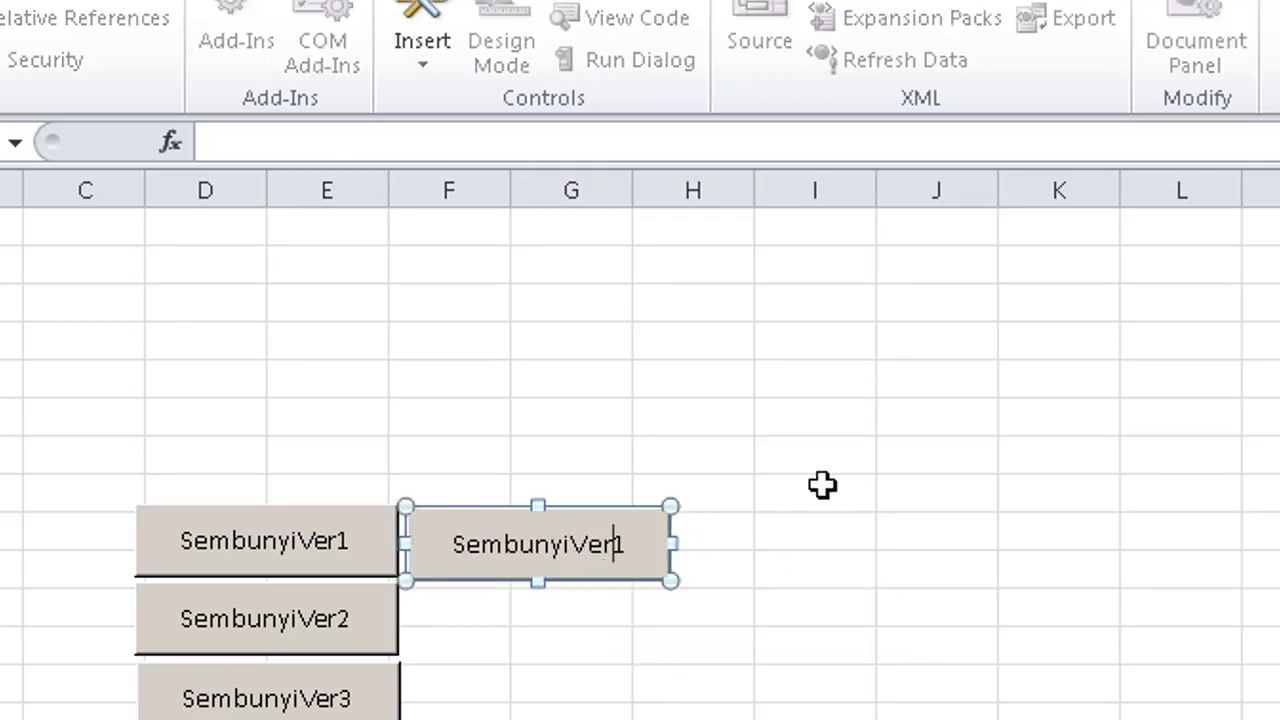
pyautogui.press('Delete')
pyautogui.write('4')
pyautogui.click(822, 485)
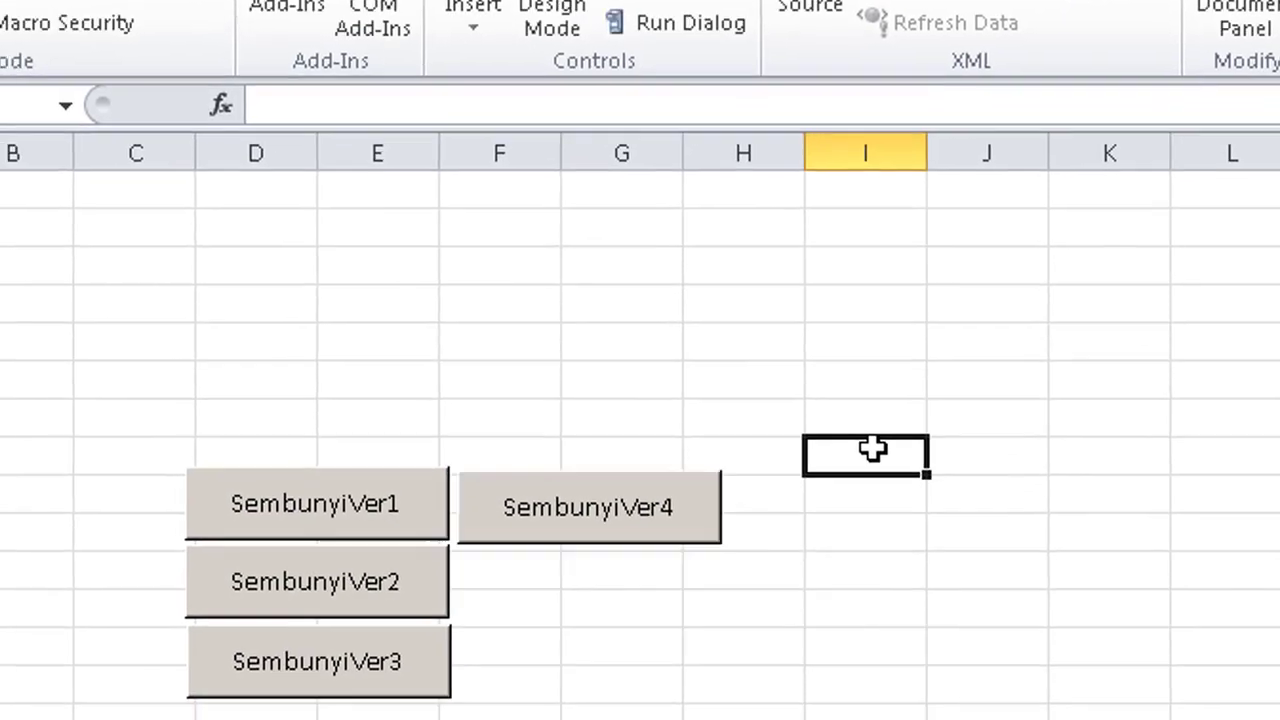
# Assign the SembunyiVer4 macro to the new button.
pyautogui.rightClick(795, 352)
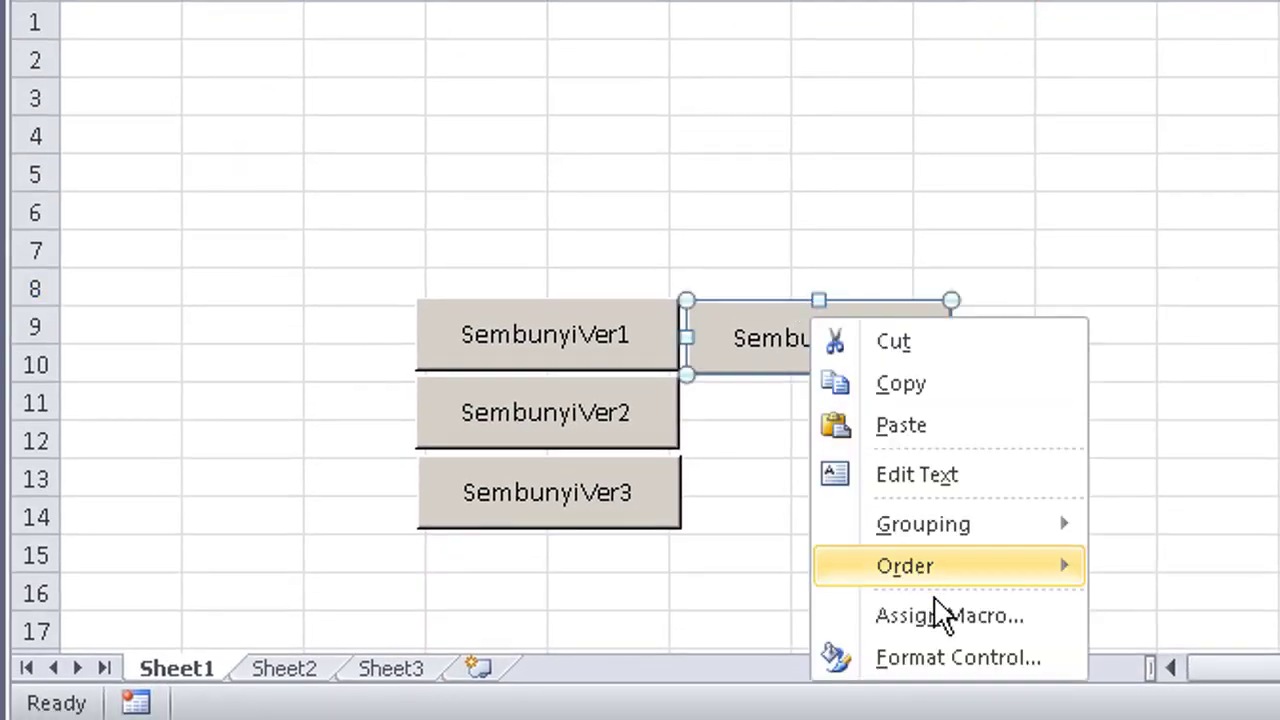
pyautogui.click(944, 605)
pyautogui.click(727, 464)
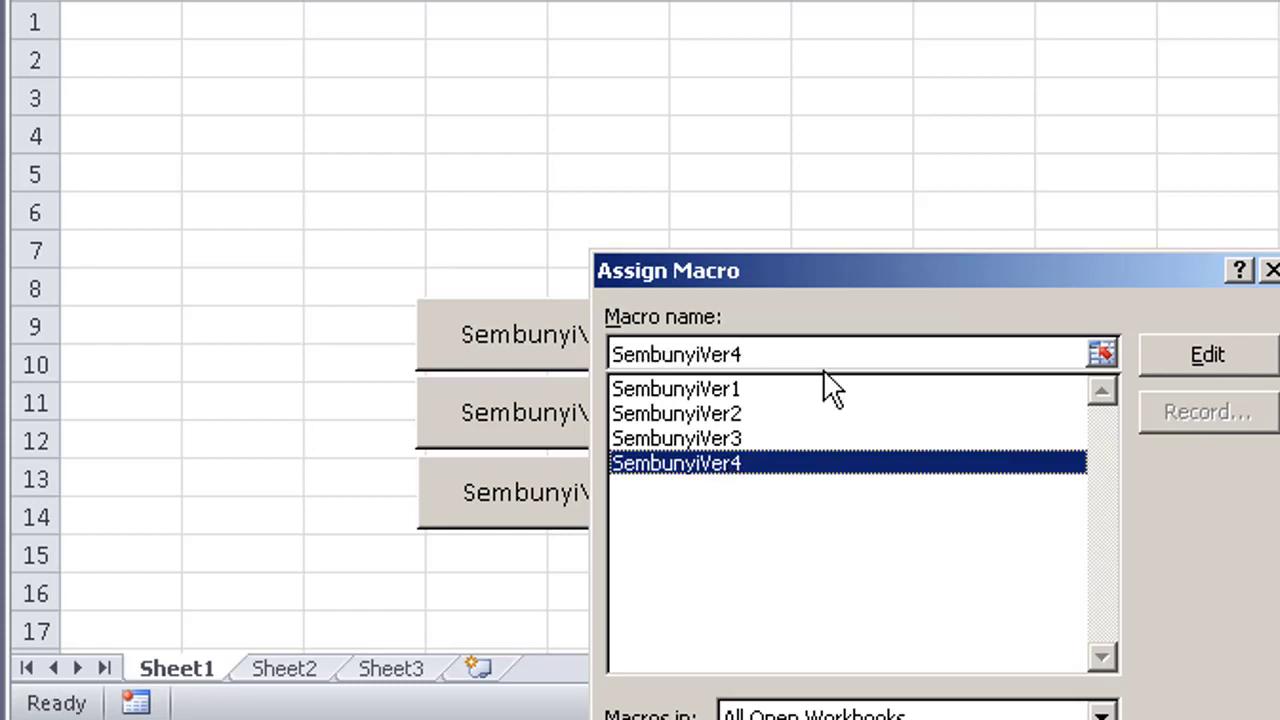
pyautogui.moveTo(924, 270); pyautogui.dragTo(1277, 62)
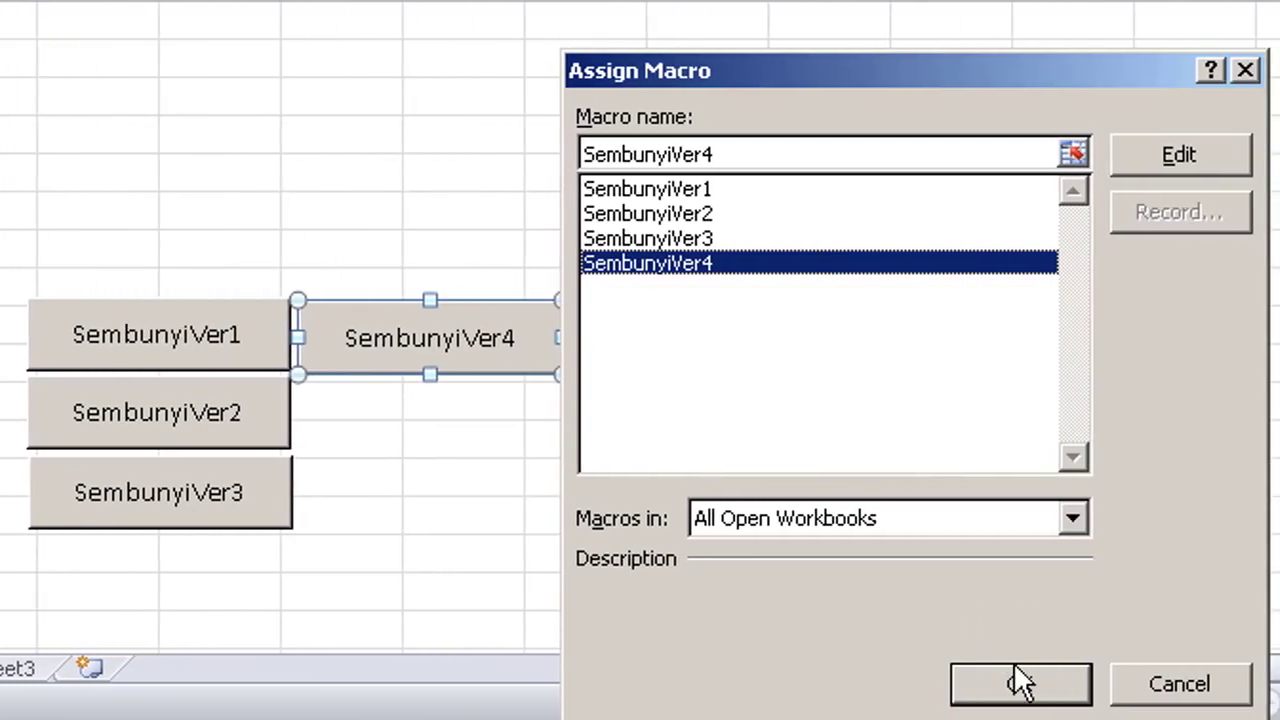
pyautogui.click(1014, 680)
pyautogui.click(961, 350)
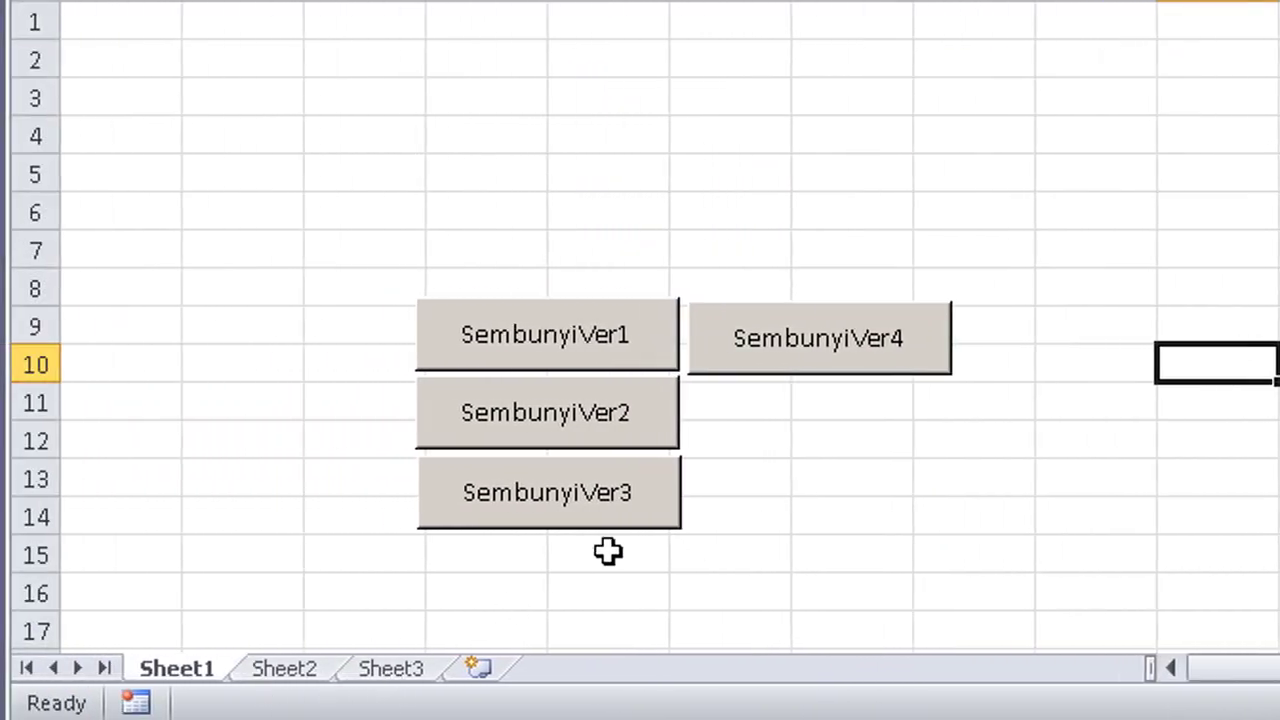
# Run SembunyiVer4 to hide Sheet2 and Sheet3, then show the Unhide list from the Sheet1 tab.
pyautogui.click(818, 362)
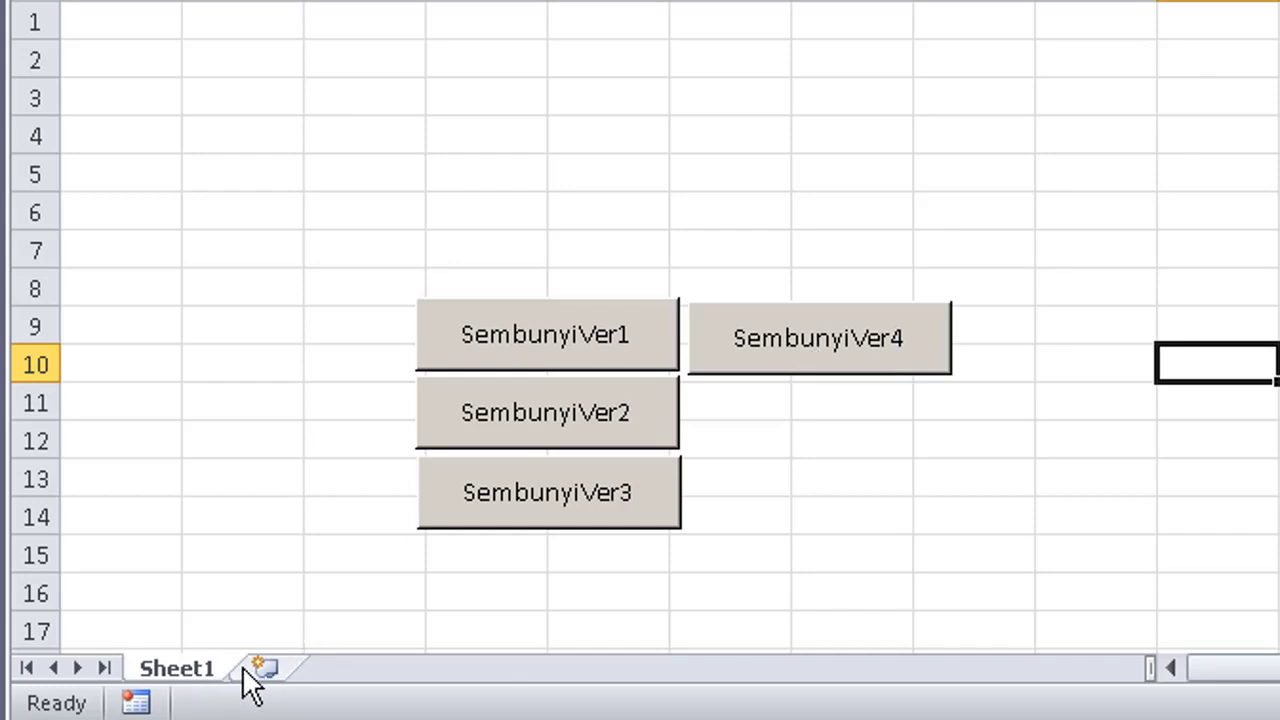
pyautogui.rightClick(208, 666)
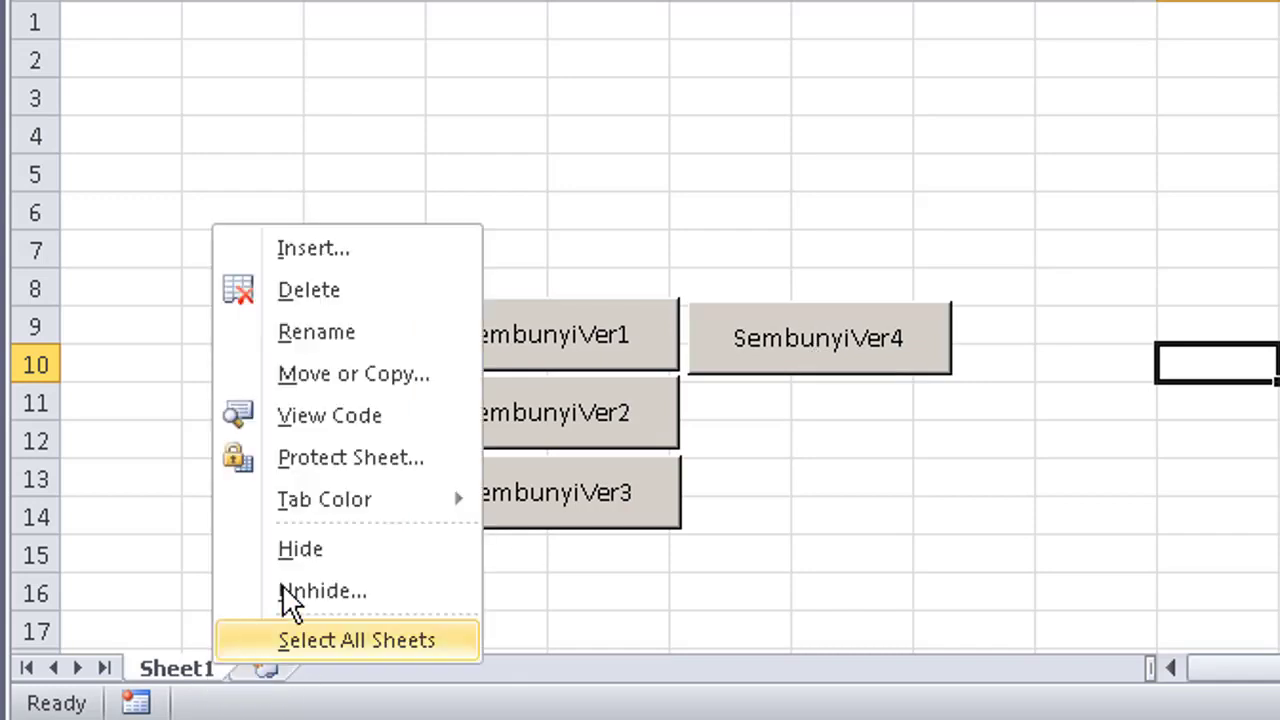
pyautogui.click(296, 592)
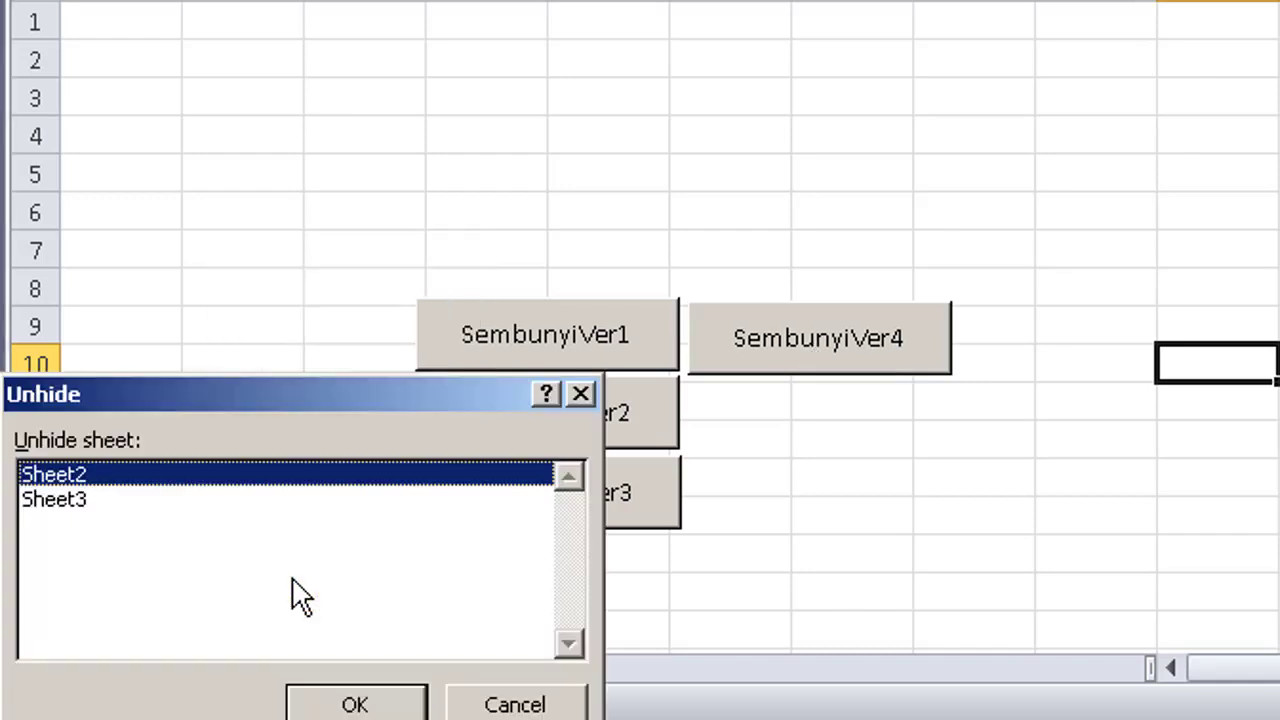
# Unhide Sheet2, then Sheet3, through the Unhide list and switch back to Sheet1.
pyautogui.click(358, 702)
pyautogui.rightClick(282, 668)
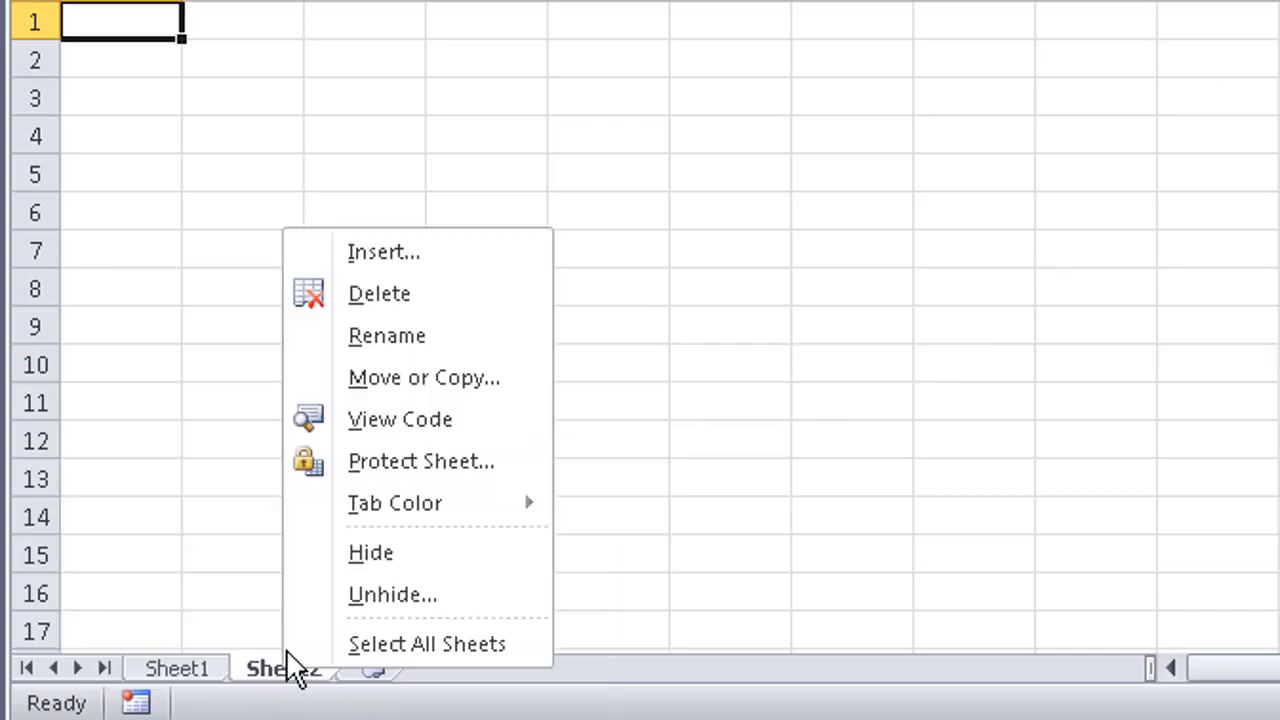
pyautogui.click(362, 596)
pyautogui.click(415, 712)
pyautogui.click(212, 672)
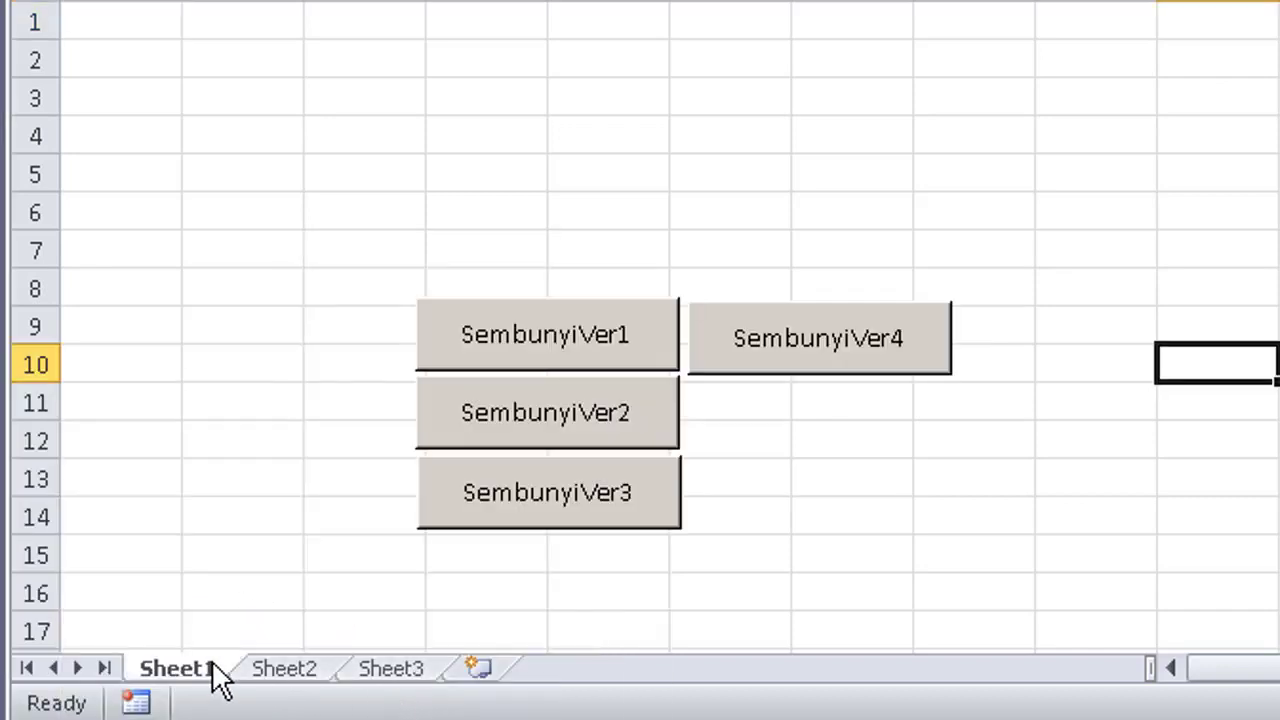
pyautogui.click(1162, 449)
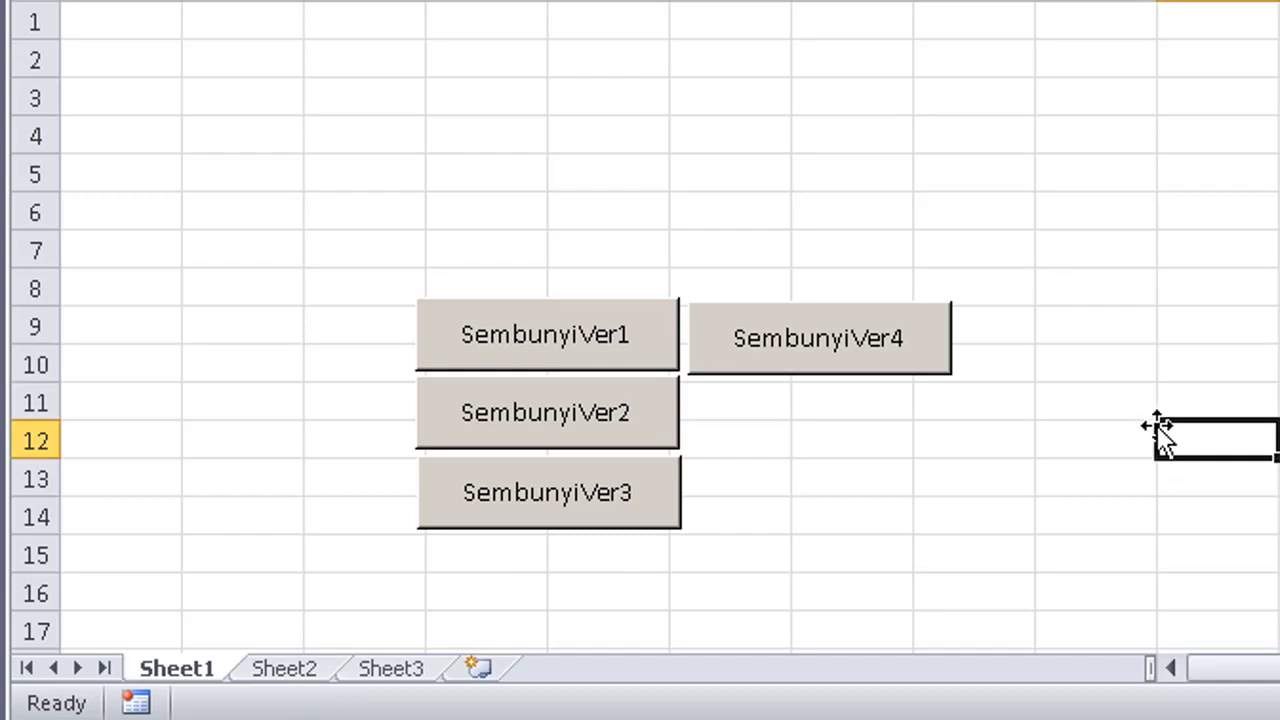
pyautogui.click(1234, 287)
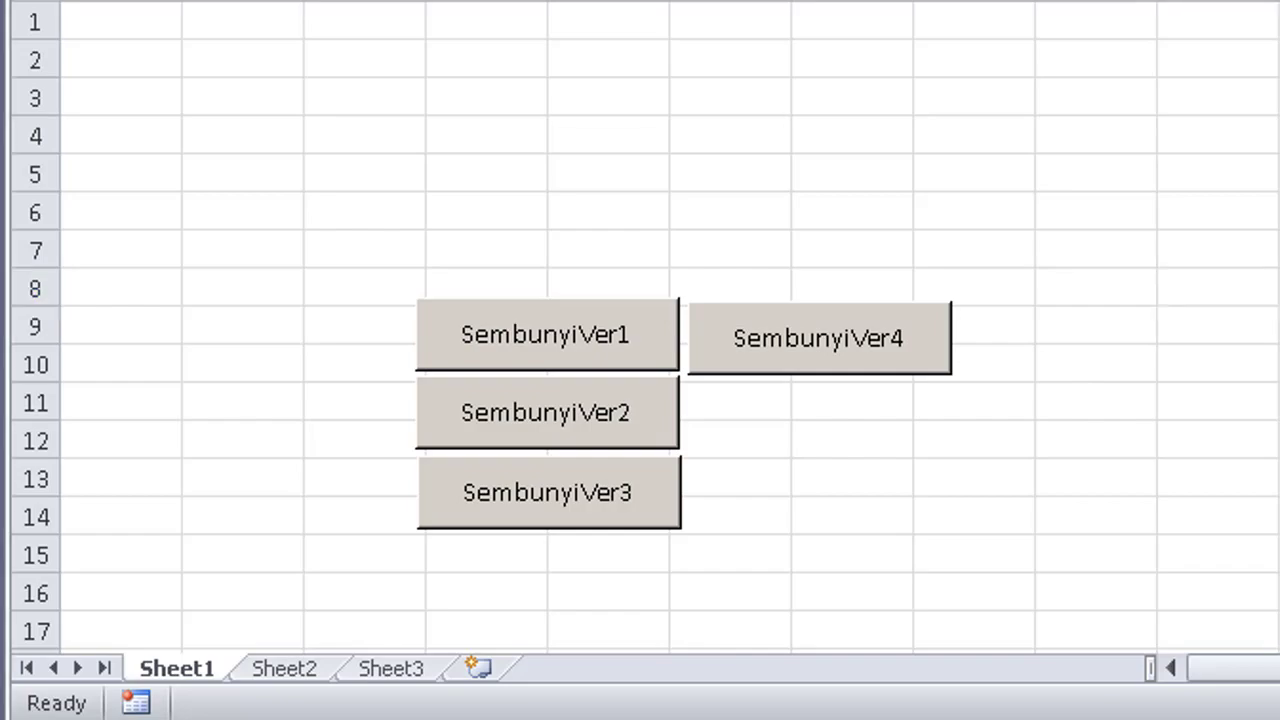
# Declare a new Sub SembunyiVer5 procedure below SembunyiVer4.
pyautogui.hotkey('alt', 'F11')
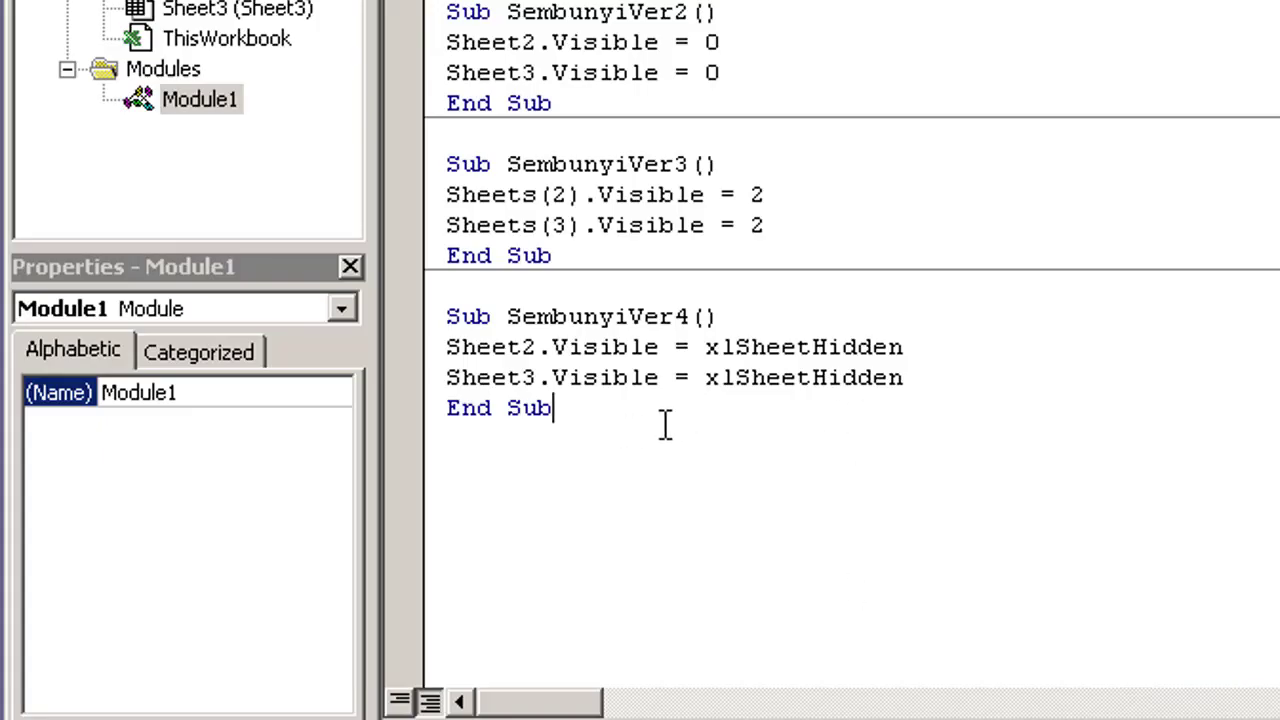
pyautogui.press('Return')
pyautogui.press('Return')
pyautogui.write('Sembun')
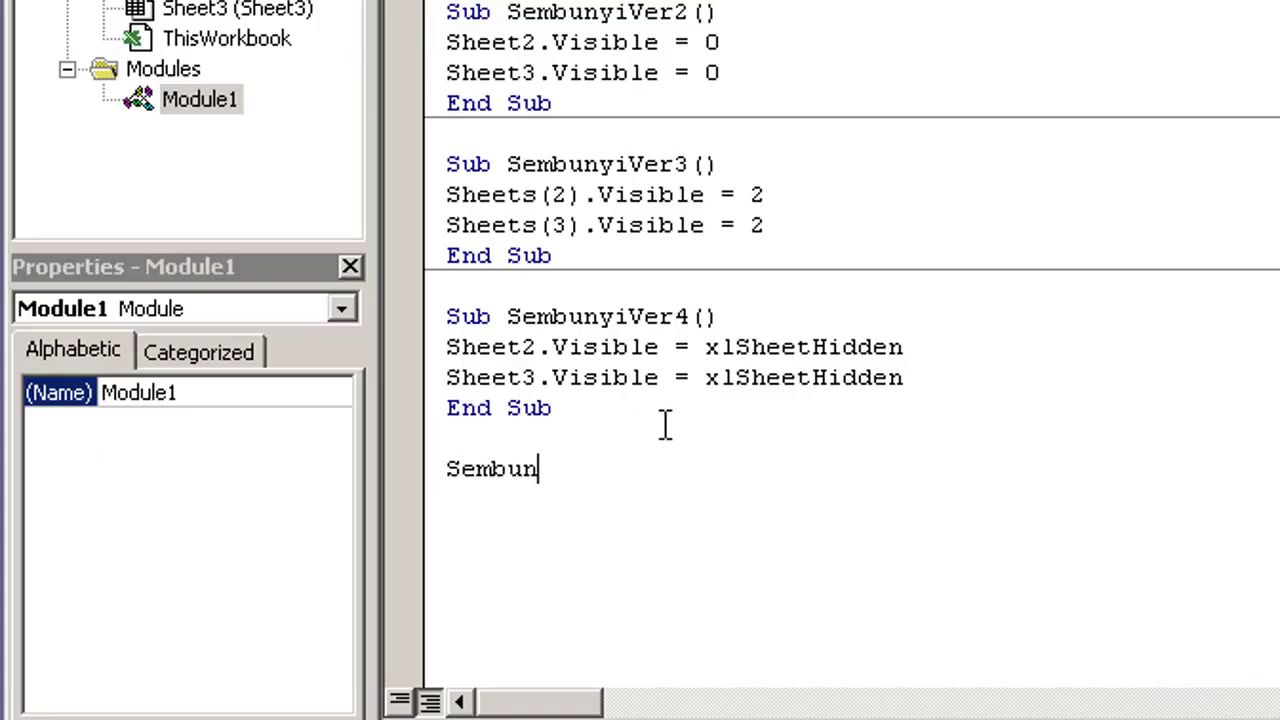
pyautogui.write('yiVer5')
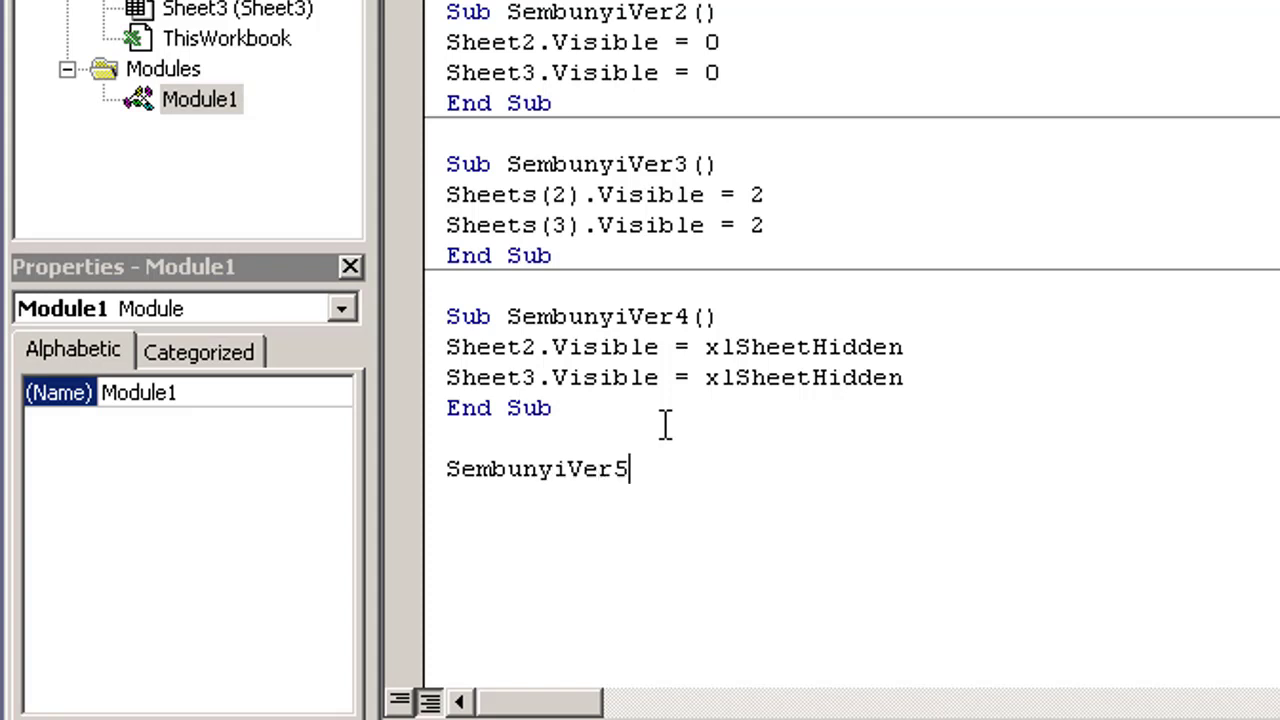
pyautogui.press('Up')
pyautogui.write('su')
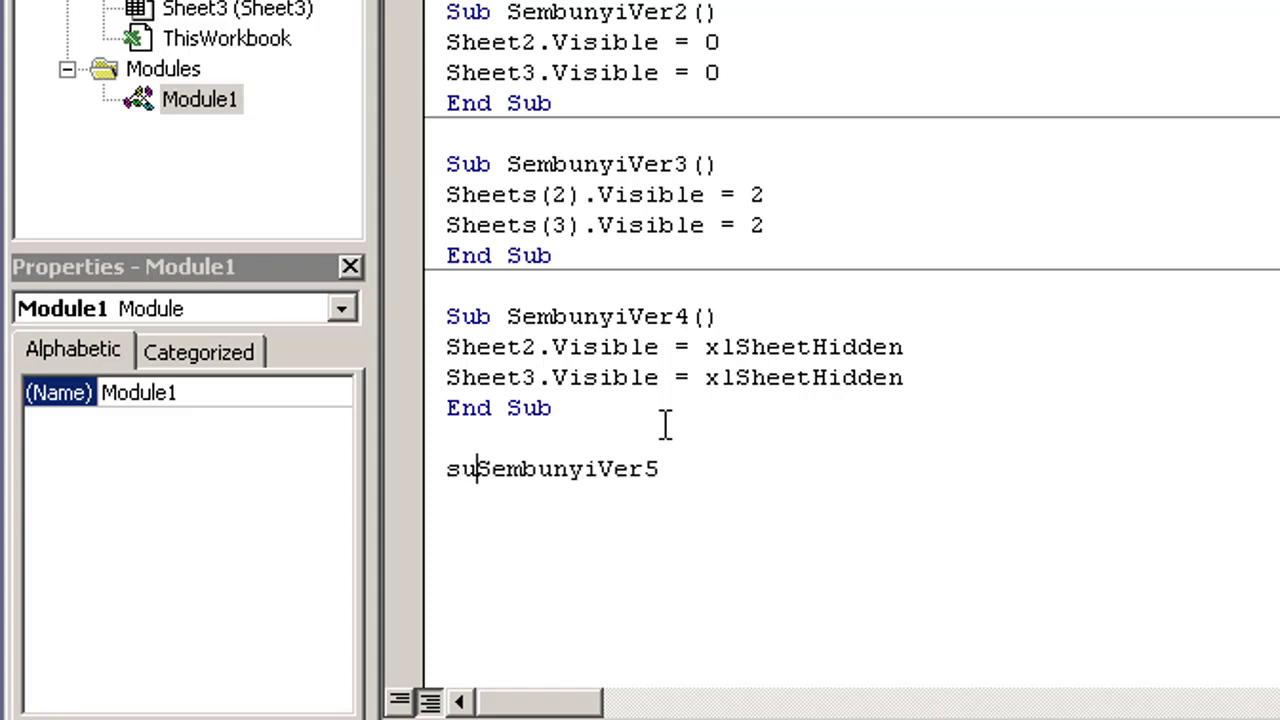
pyautogui.write('b')
pyautogui.press('Return')
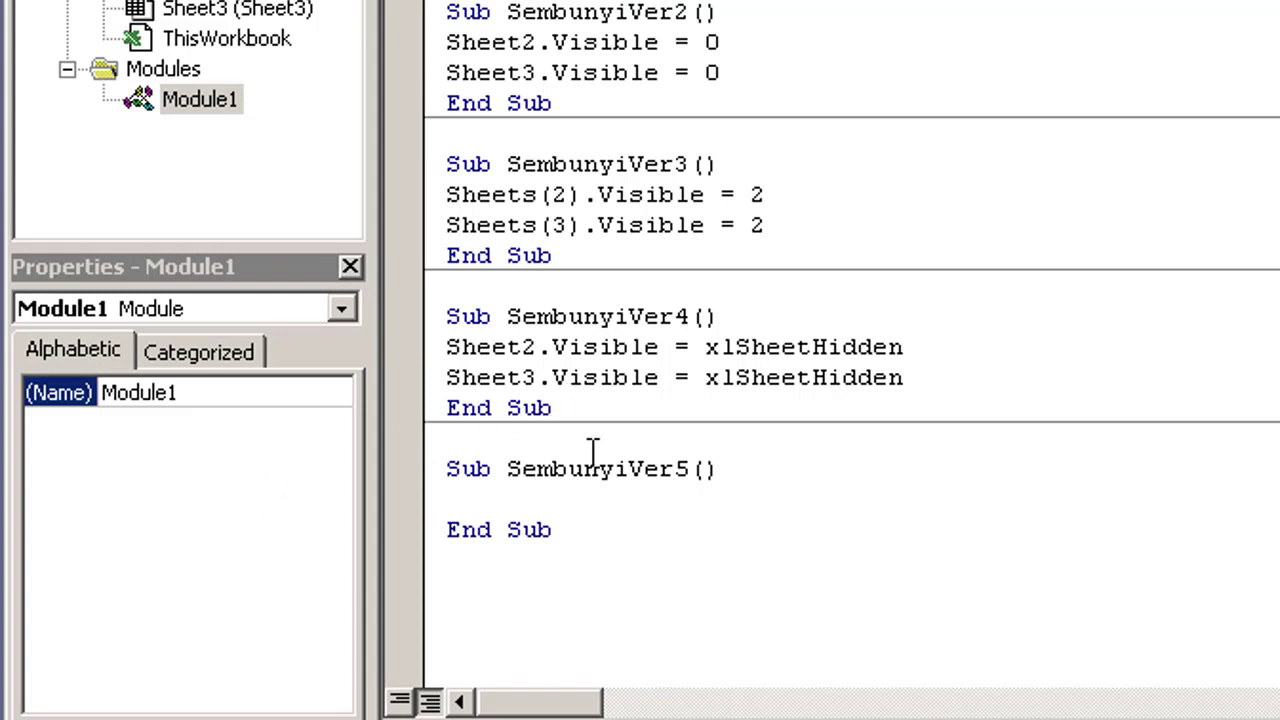
# Add the line Sheets("Sheet2").Visible = xlSheetHidden, replacing an initial value of 0.
pyautogui.write('s')
pyautogui.write('heets')
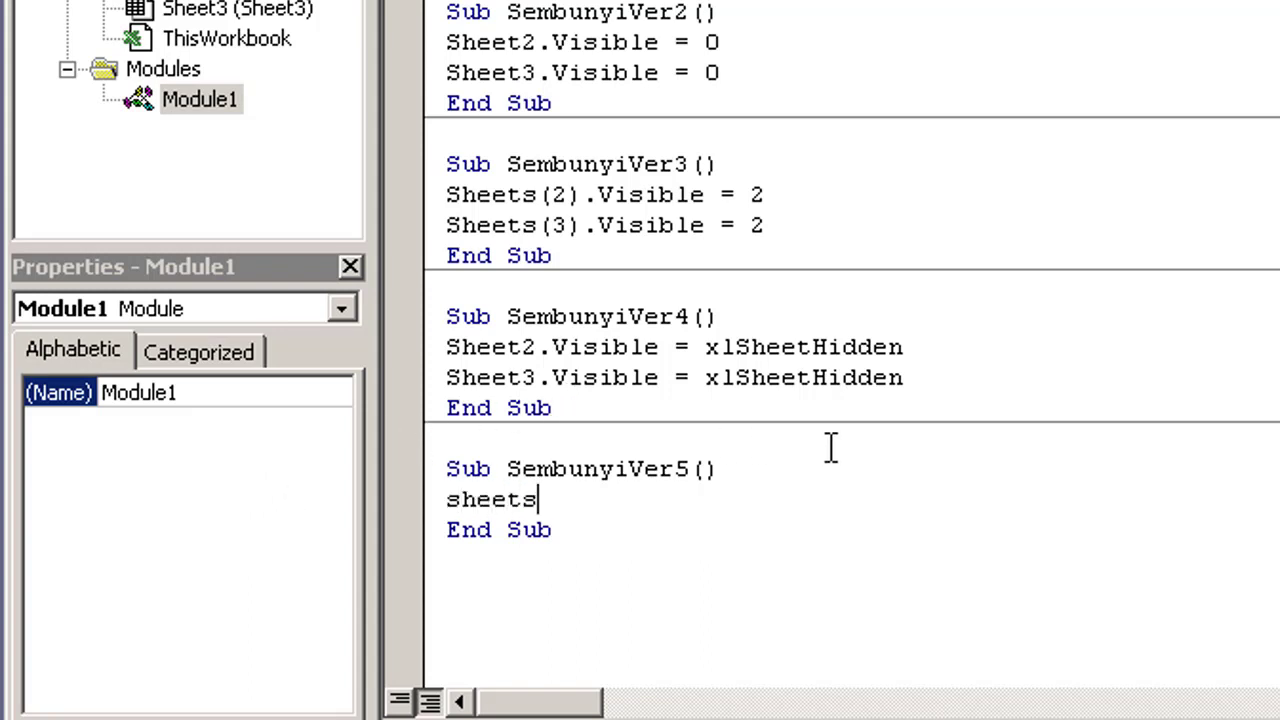
pyautogui.write('("')
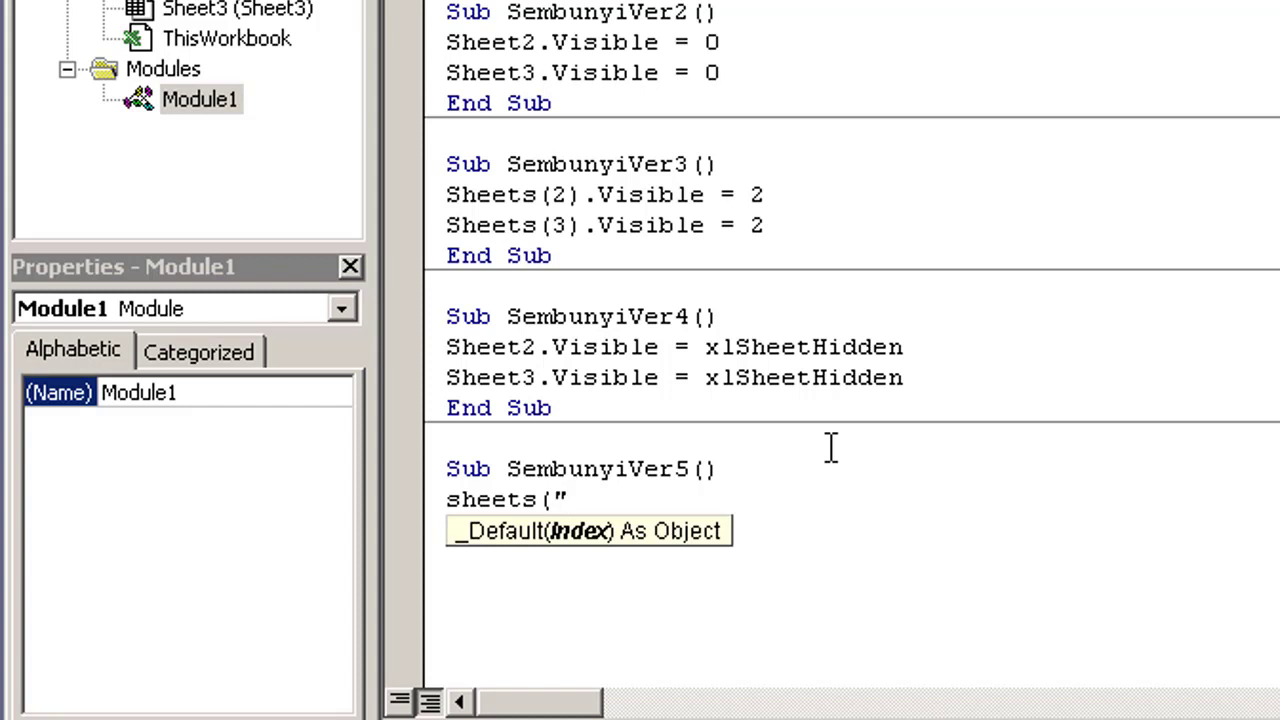
pyautogui.write('Sheet2')
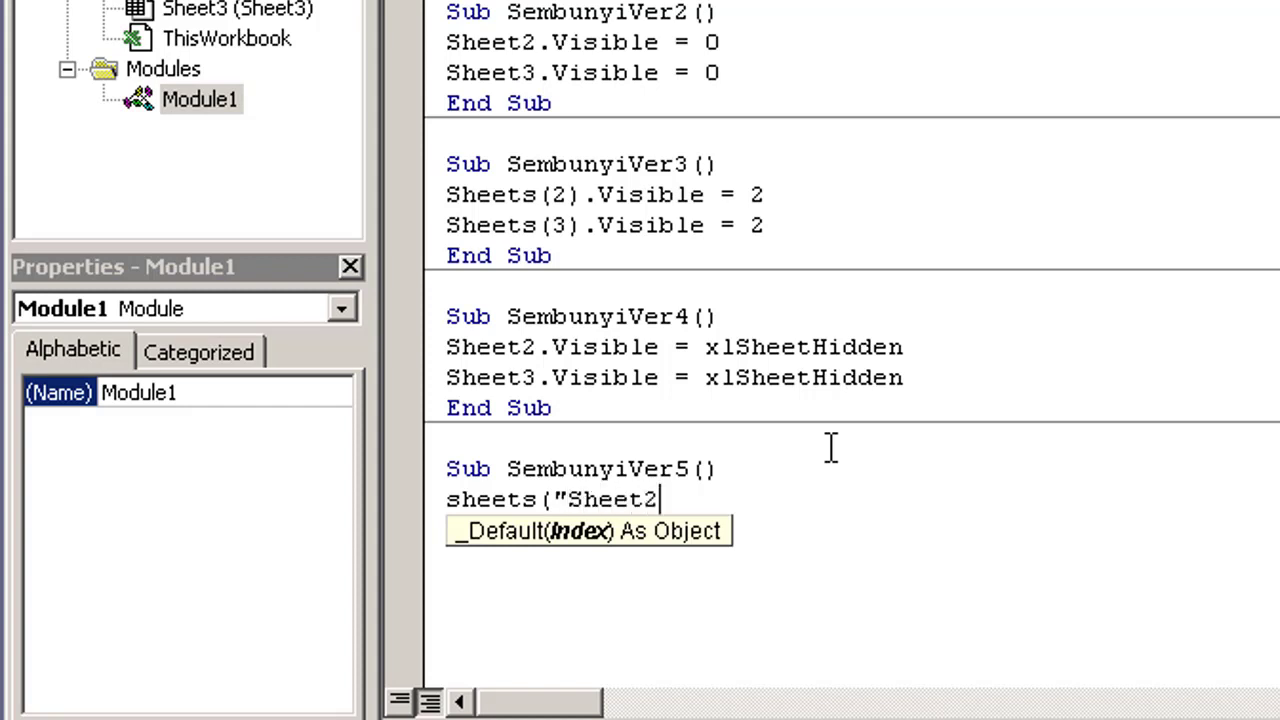
pyautogui.write('")')
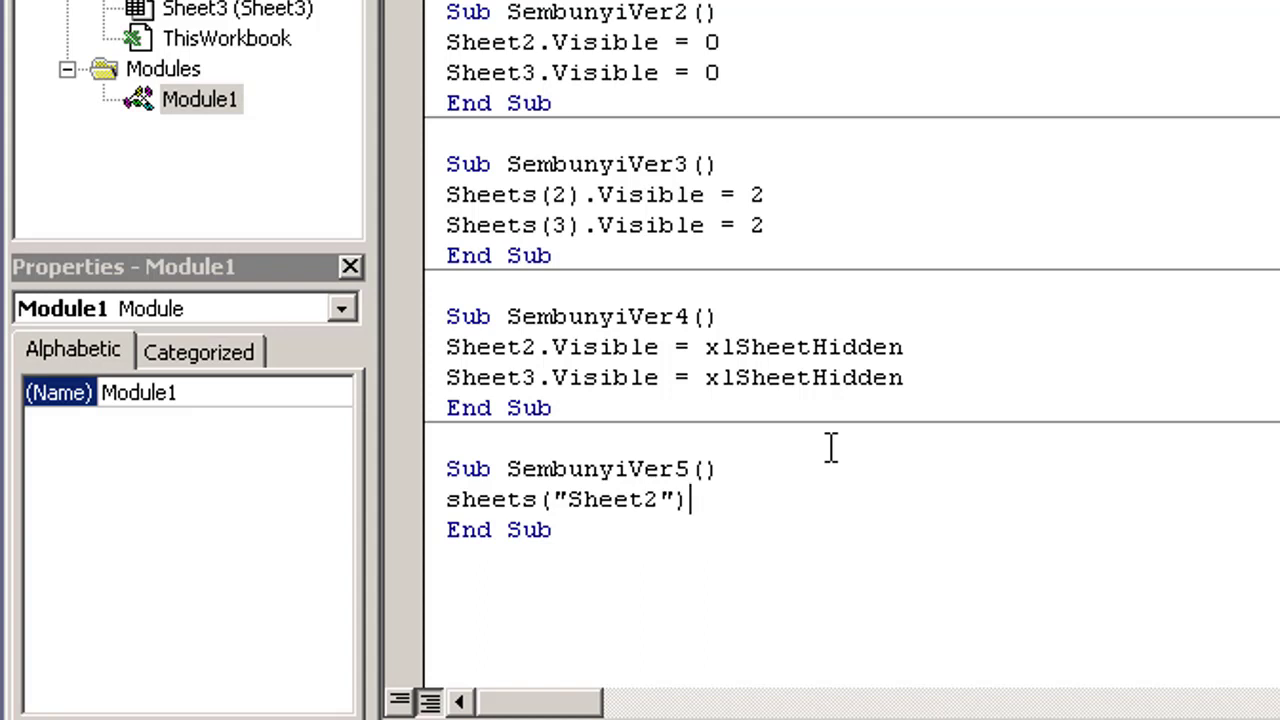
pyautogui.write('.')
pyautogui.write('visible')
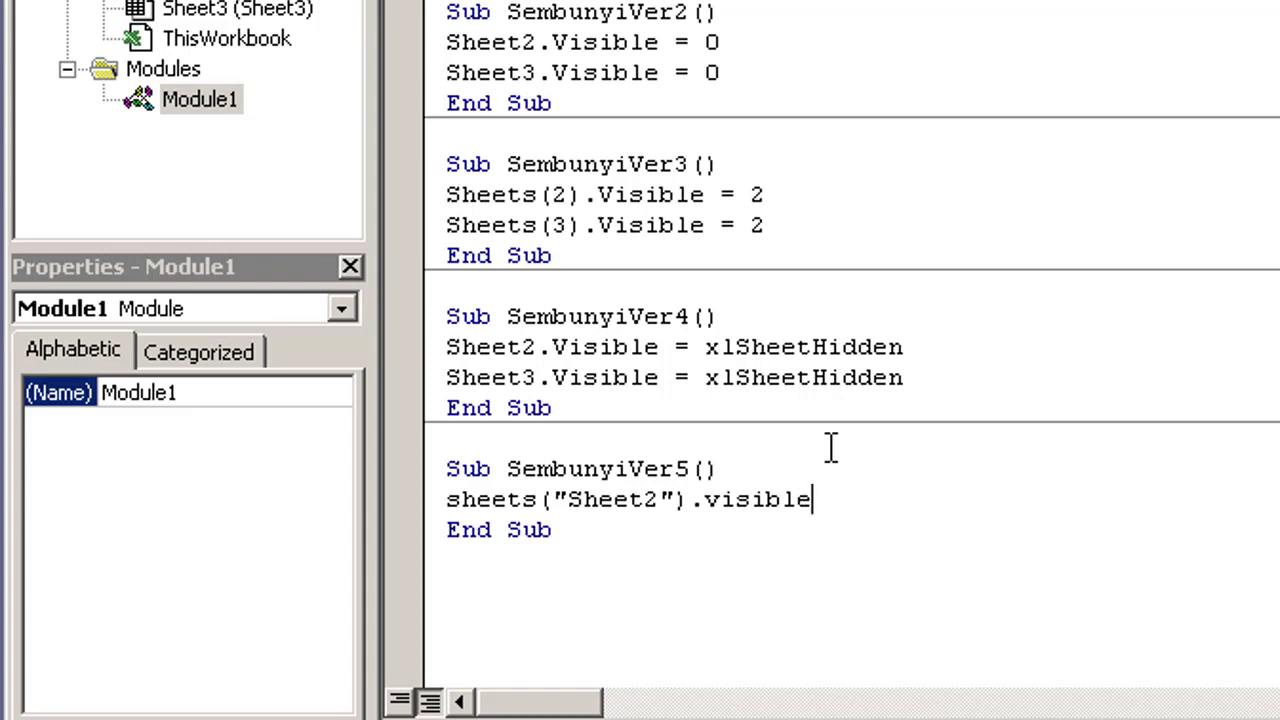
pyautogui.write('=')
pyautogui.write('0')
pyautogui.press('Return')
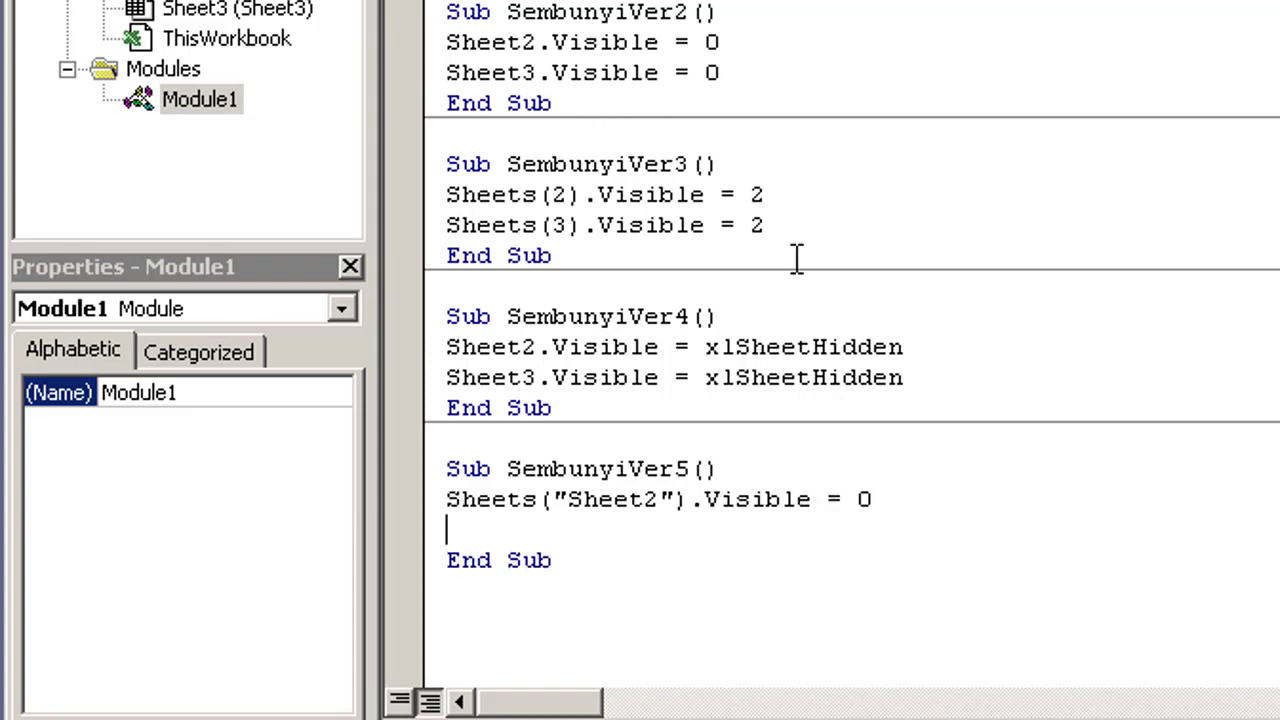
pyautogui.click(911, 497)
pyautogui.click(788, 210)
pyautogui.click(873, 497)
pyautogui.press('BackSpace')
pyautogui.write('xlshe')
pyautogui.write('ethidde')
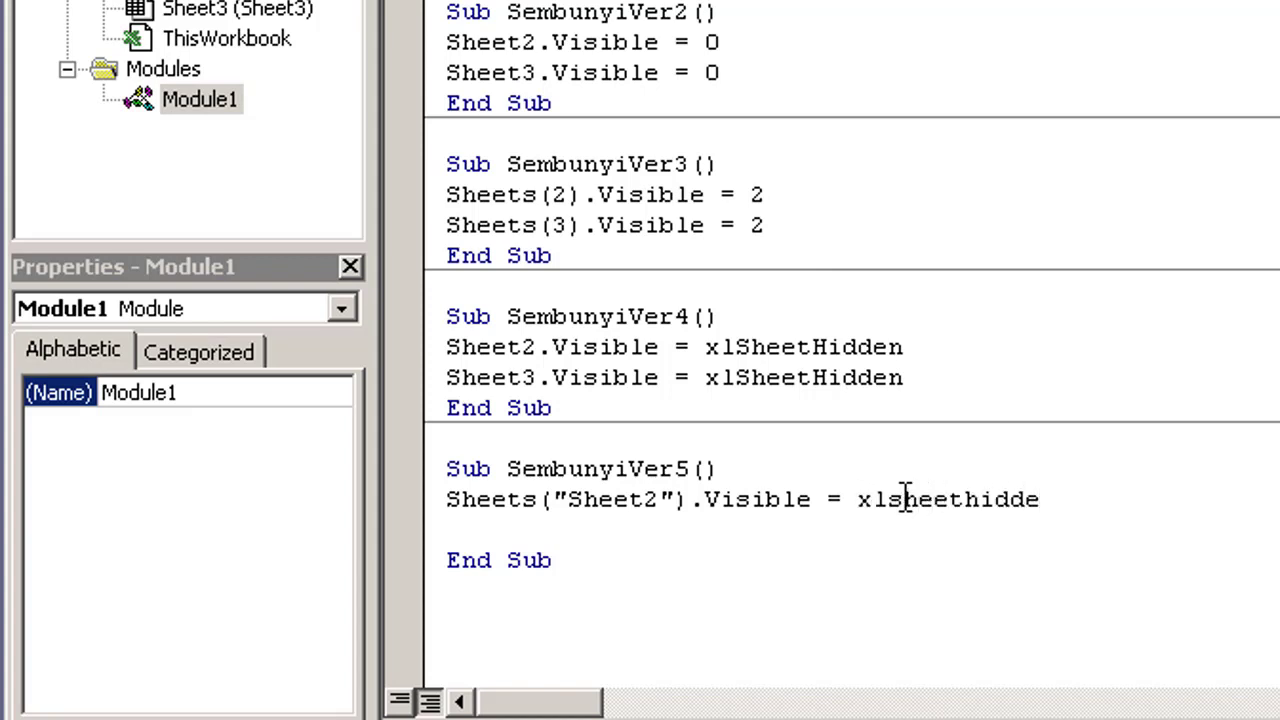
pyautogui.write('n')
pyautogui.press('Return')
# Duplicate that line as Sheets("Sheet3").Visible = xlSheetHidden and return to Excel.
pyautogui.moveTo(1088, 505); pyautogui.dragTo(455, 530)
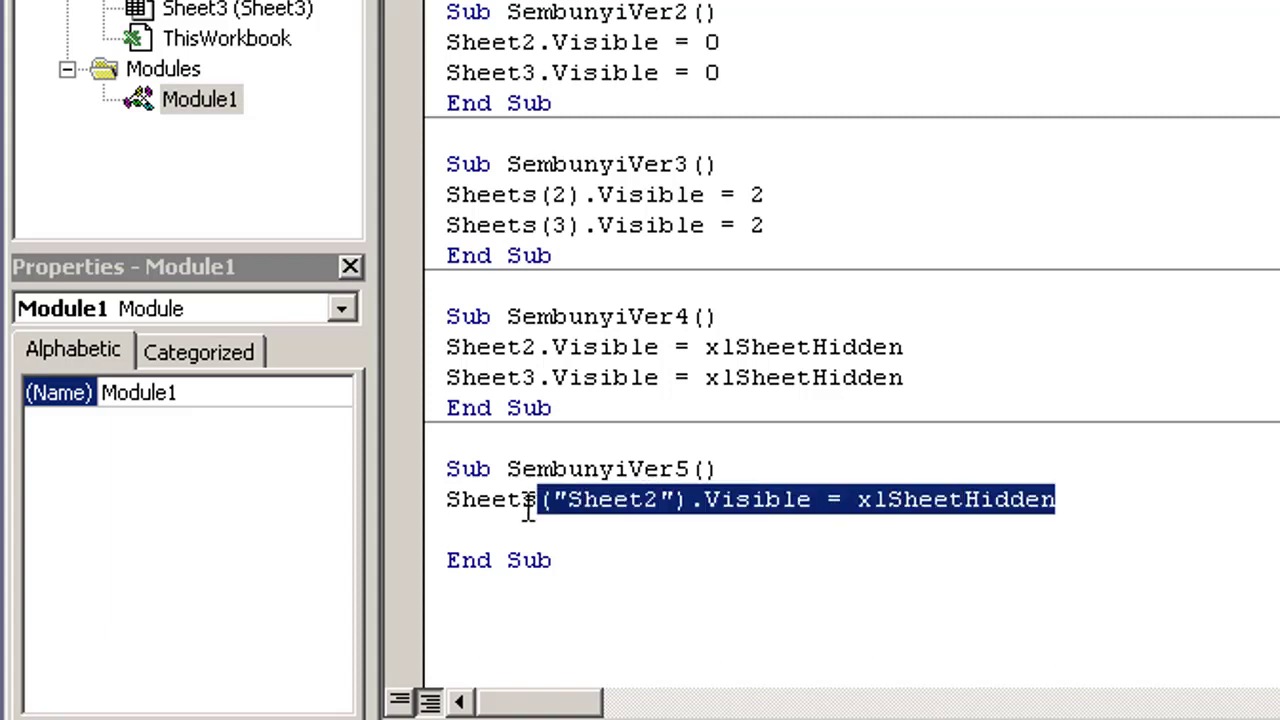
pyautogui.hotkey('ctrl', 'c')
pyautogui.click(483, 531)
pyautogui.hotkey('ctrl', 'v')
pyautogui.click(662, 530)
pyautogui.press('BackSpace')
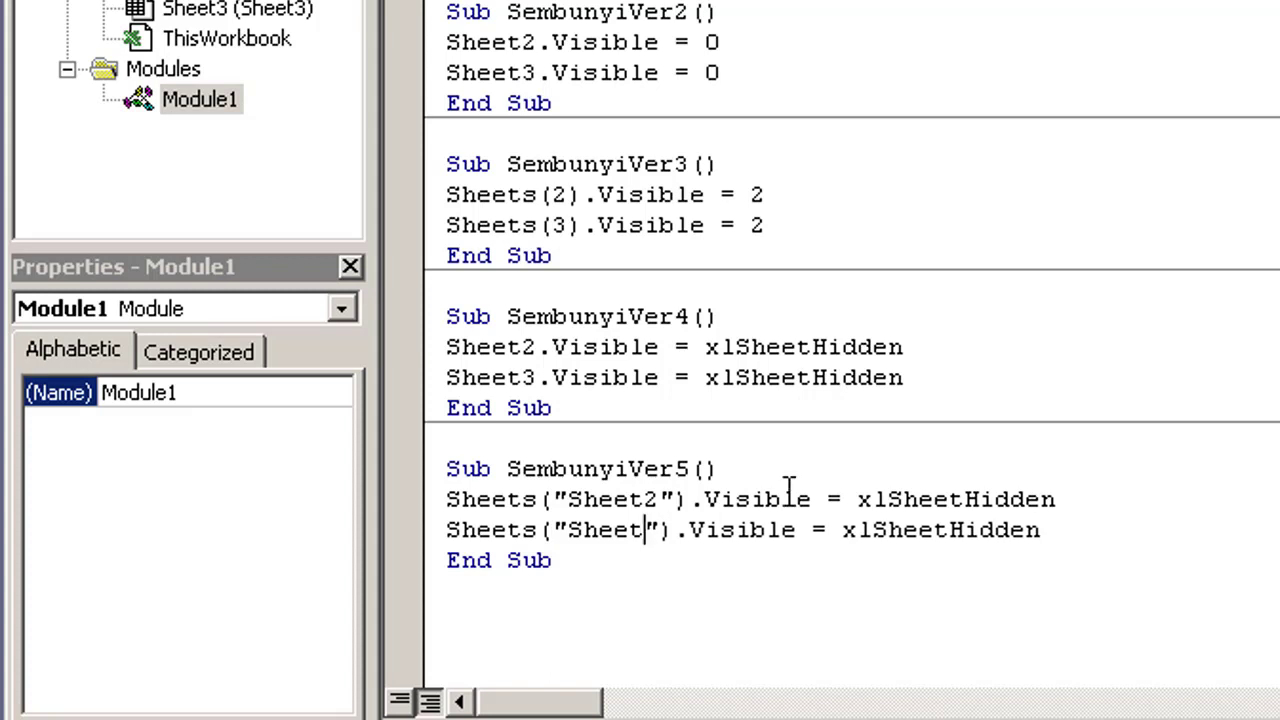
pyautogui.write('3')
pyautogui.click(982, 414)
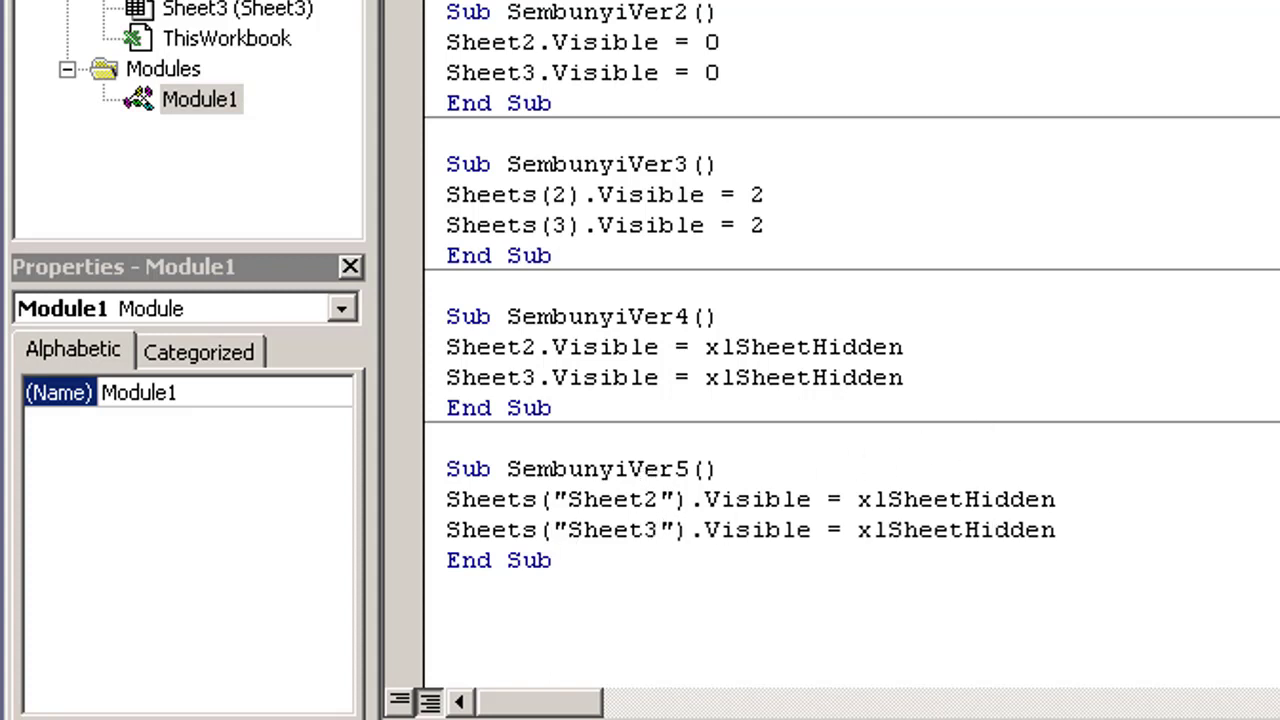
pyautogui.hotkey('alt', 'F11')
# Undo an accidental paste into a worksheet cell.
pyautogui.click(1178, 322)
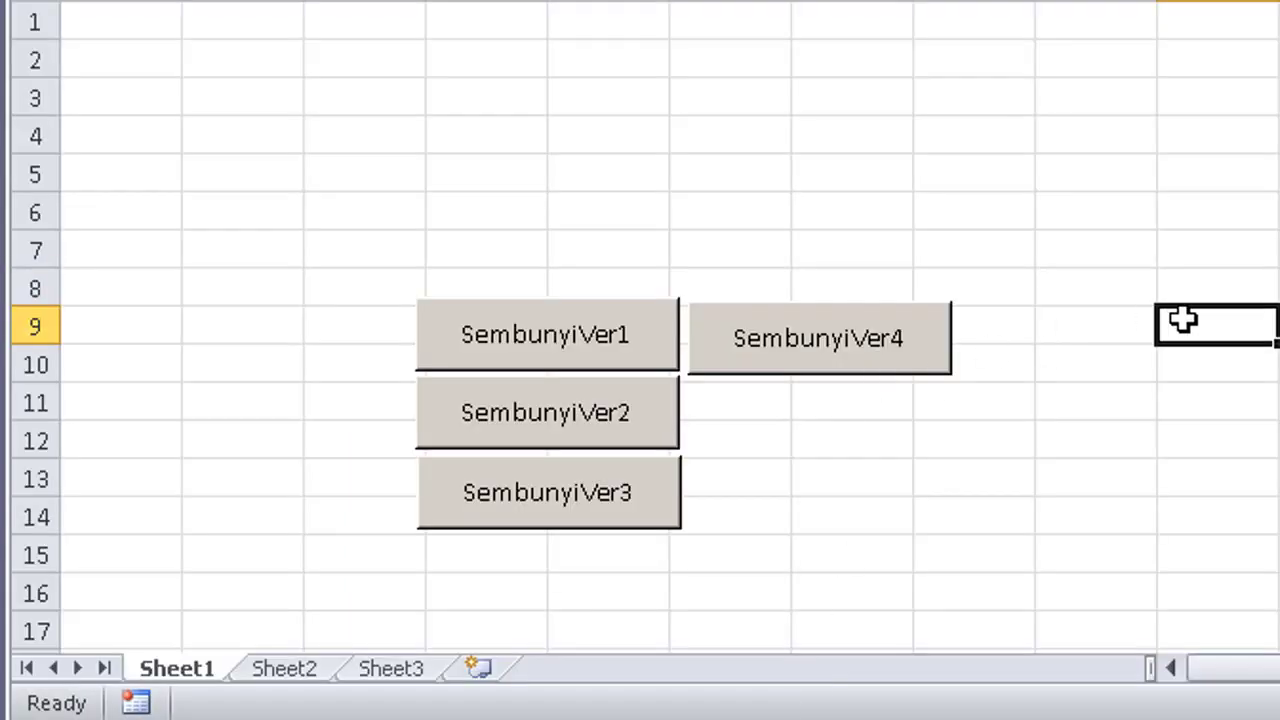
pyautogui.hotkey('ctrl', 'v')
pyautogui.click(1166, 457)
pyautogui.hotkey('ctrl', 'z')
# Copy the SembunyiVer4 button below itself and caption the copy SembunyiVer5.
pyautogui.rightClick(893, 369)
pyautogui.click(988, 435)
pyautogui.click(1166, 316)
pyautogui.hotkey('ctrl', 'v')
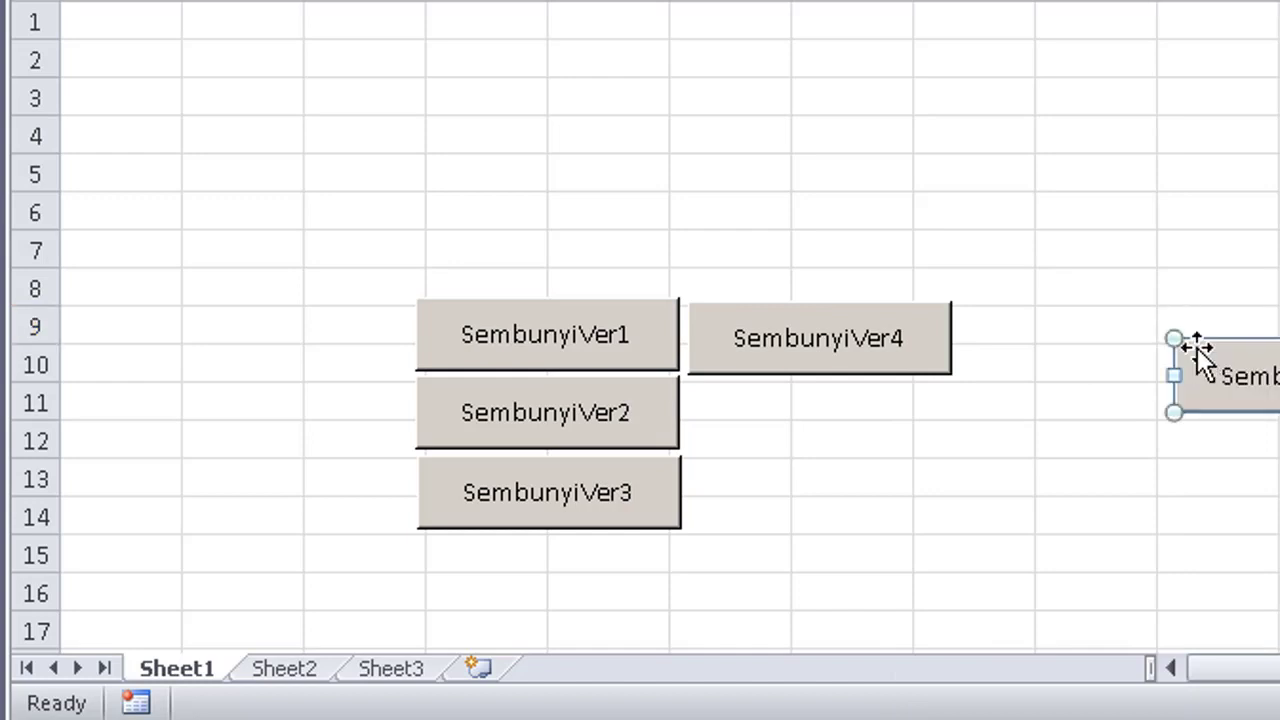
pyautogui.moveTo(1233, 398); pyautogui.dragTo(740, 434)
pyautogui.click(900, 418)
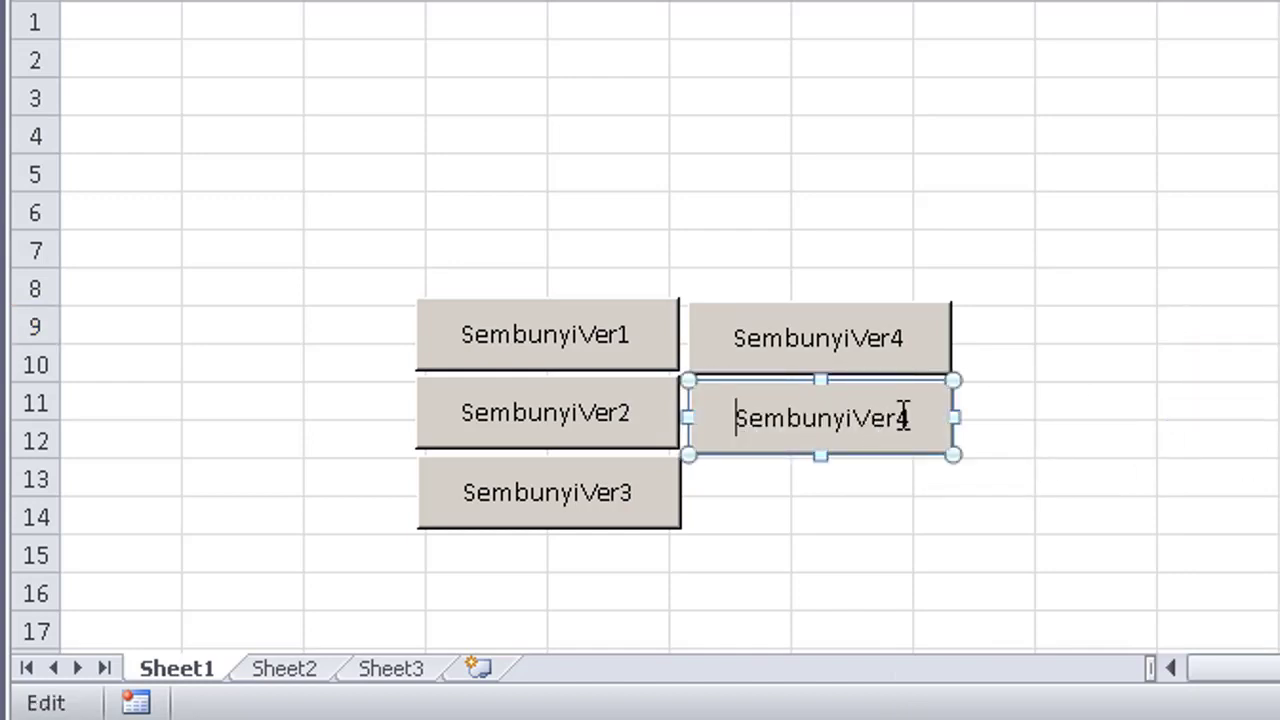
pyautogui.press('BackSpace')
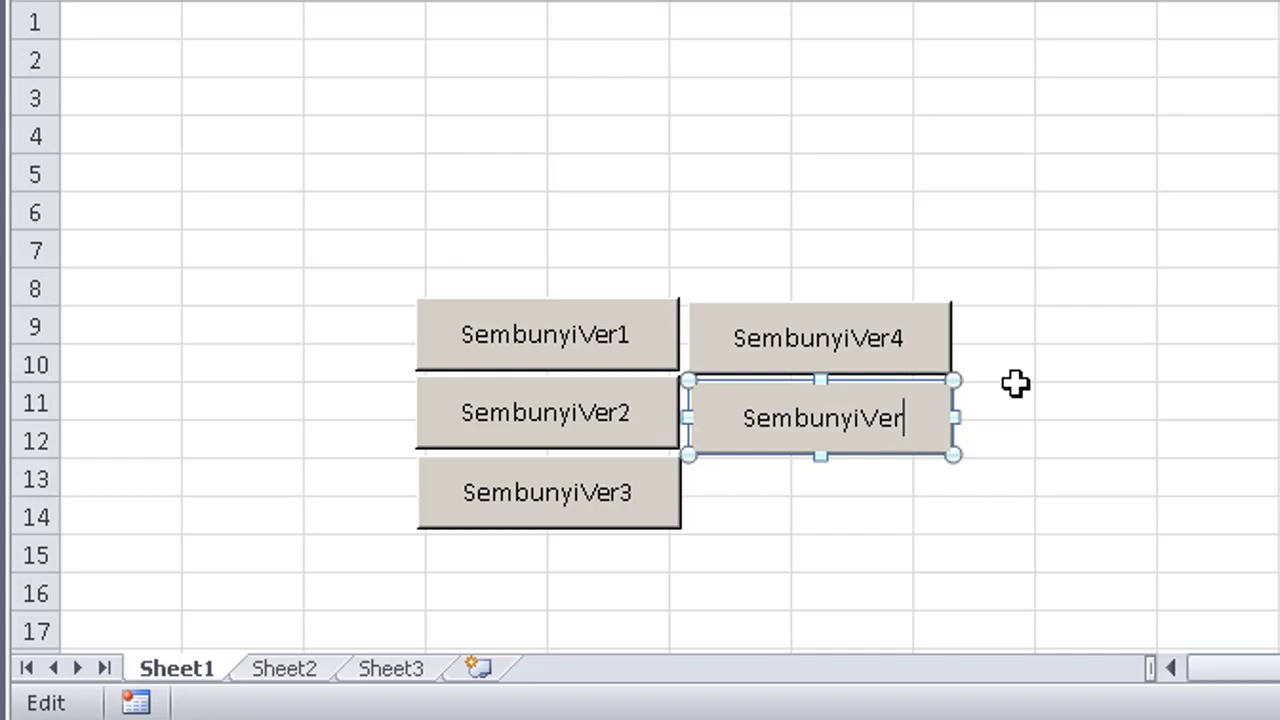
pyautogui.write('5')
pyautogui.click(1016, 383)
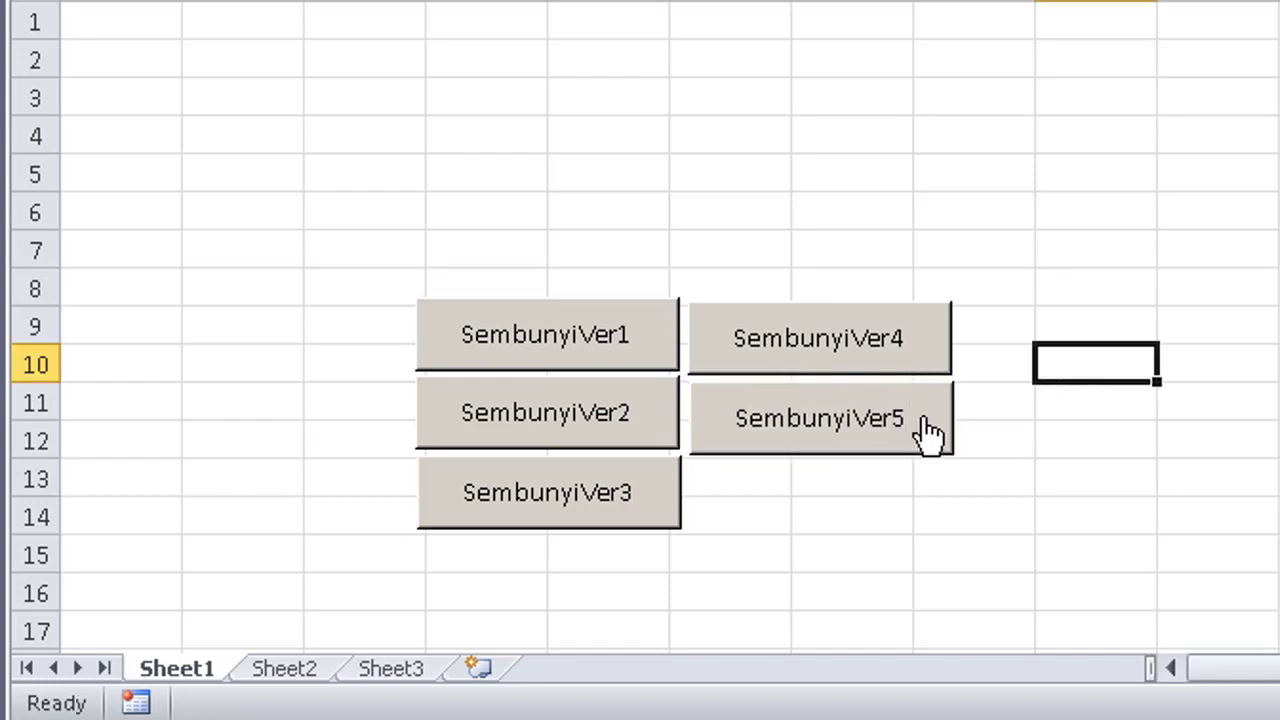
# Assign the SembunyiVer5 macro to the new button.
pyautogui.rightClick(872, 425)
pyautogui.click(1016, 710)
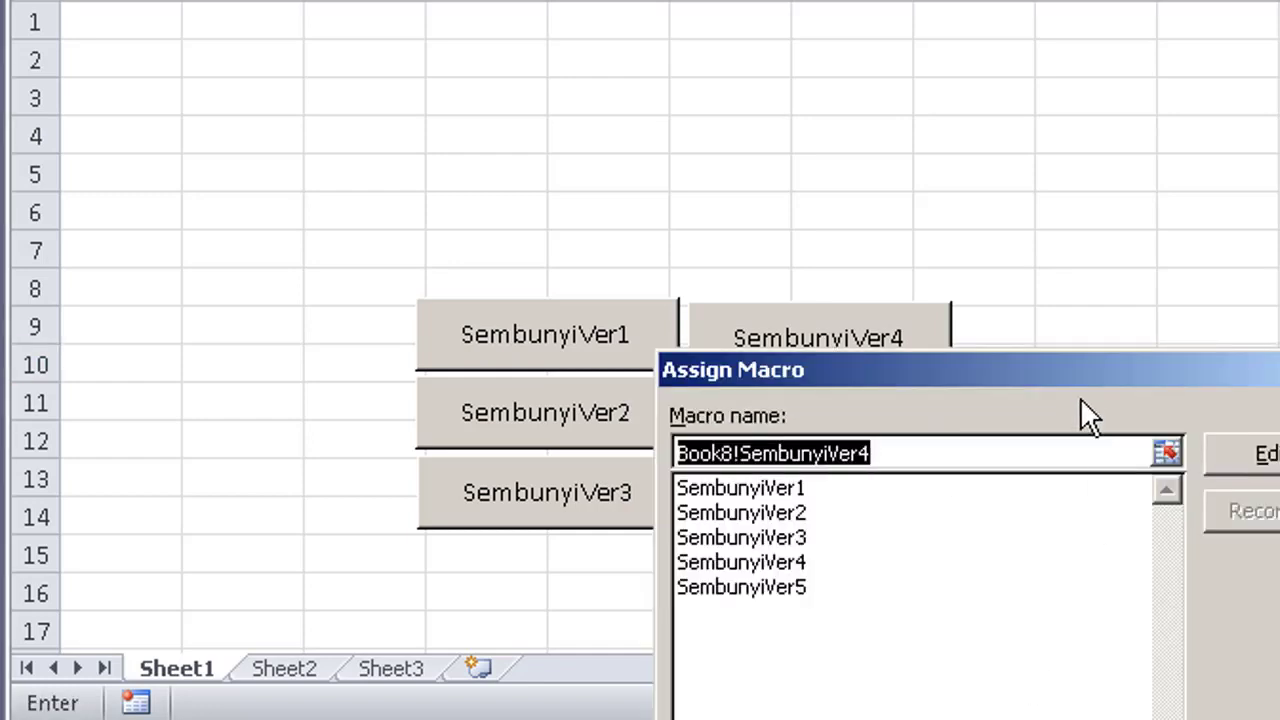
pyautogui.moveTo(1080, 372); pyautogui.dragTo(1279, 82)
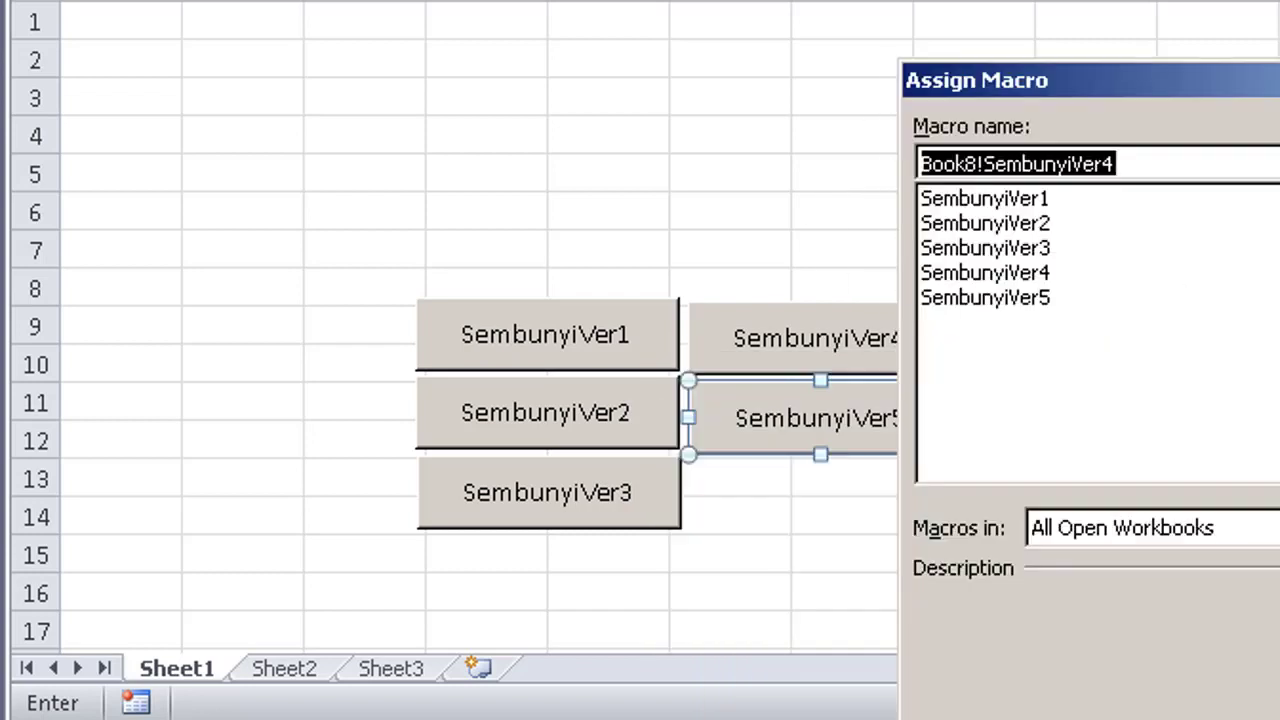
pyautogui.click(1016, 298)
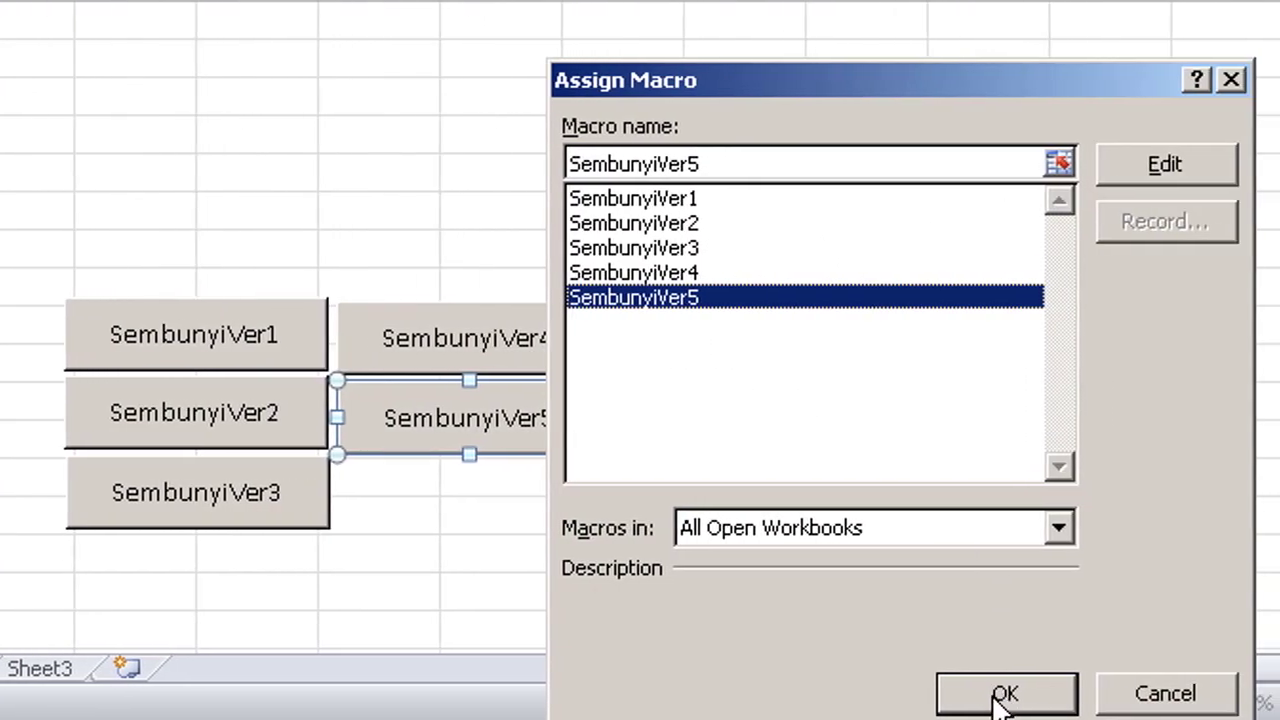
pyautogui.click(1000, 694)
pyautogui.click(1223, 408)
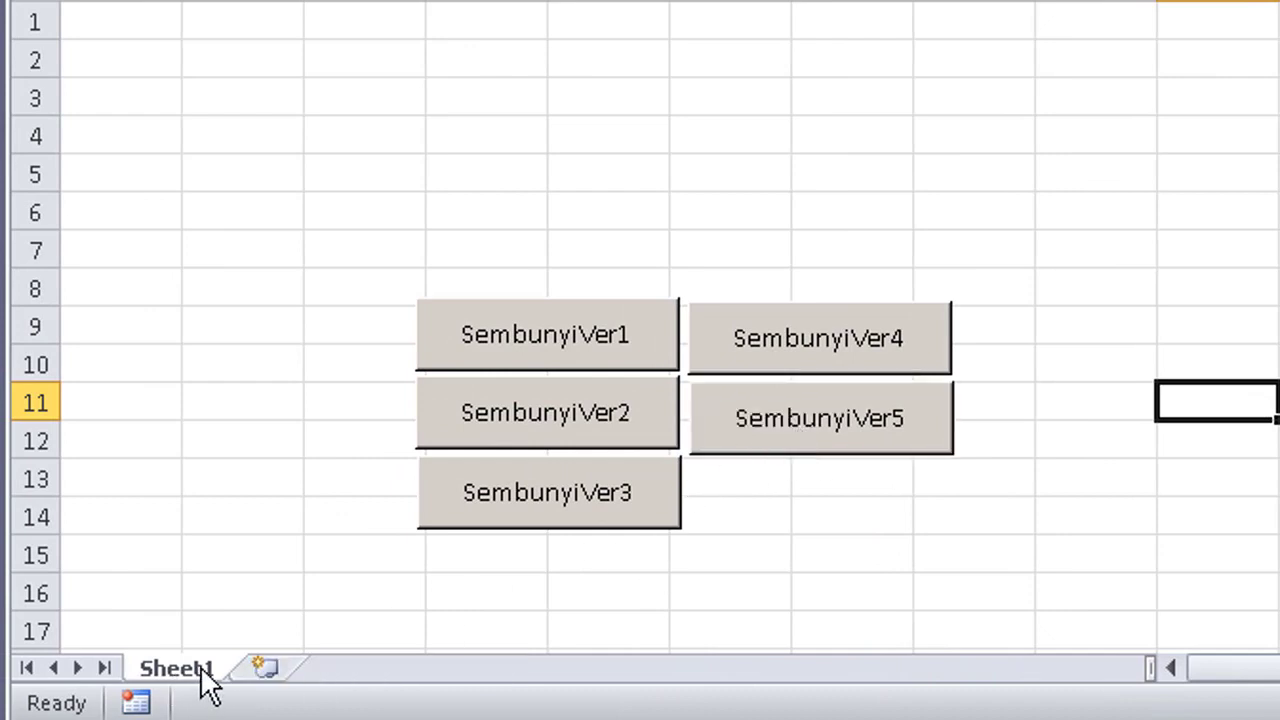
# Unhide Sheet2 and then Sheet3 from the sheet tab Unhide dialog.
pyautogui.rightClick(200, 668)
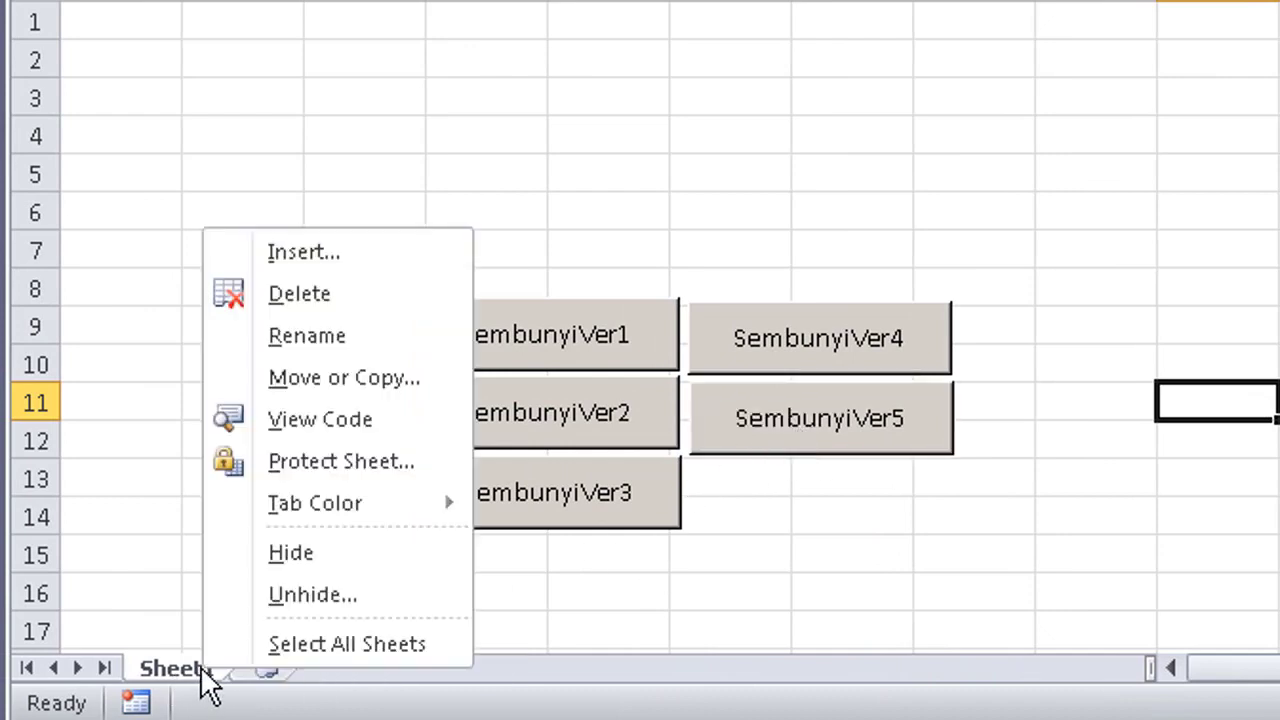
pyautogui.click(300, 594)
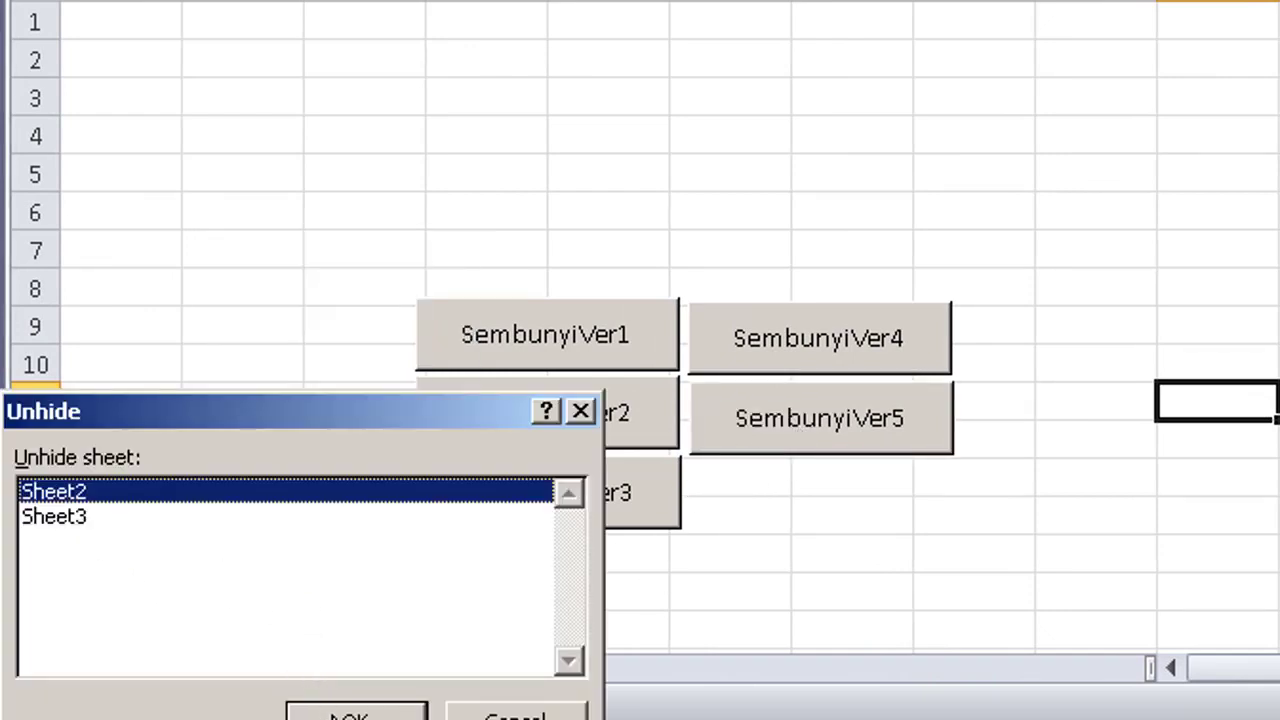
pyautogui.click(337, 714)
pyautogui.rightClick(270, 670)
pyautogui.click(345, 598)
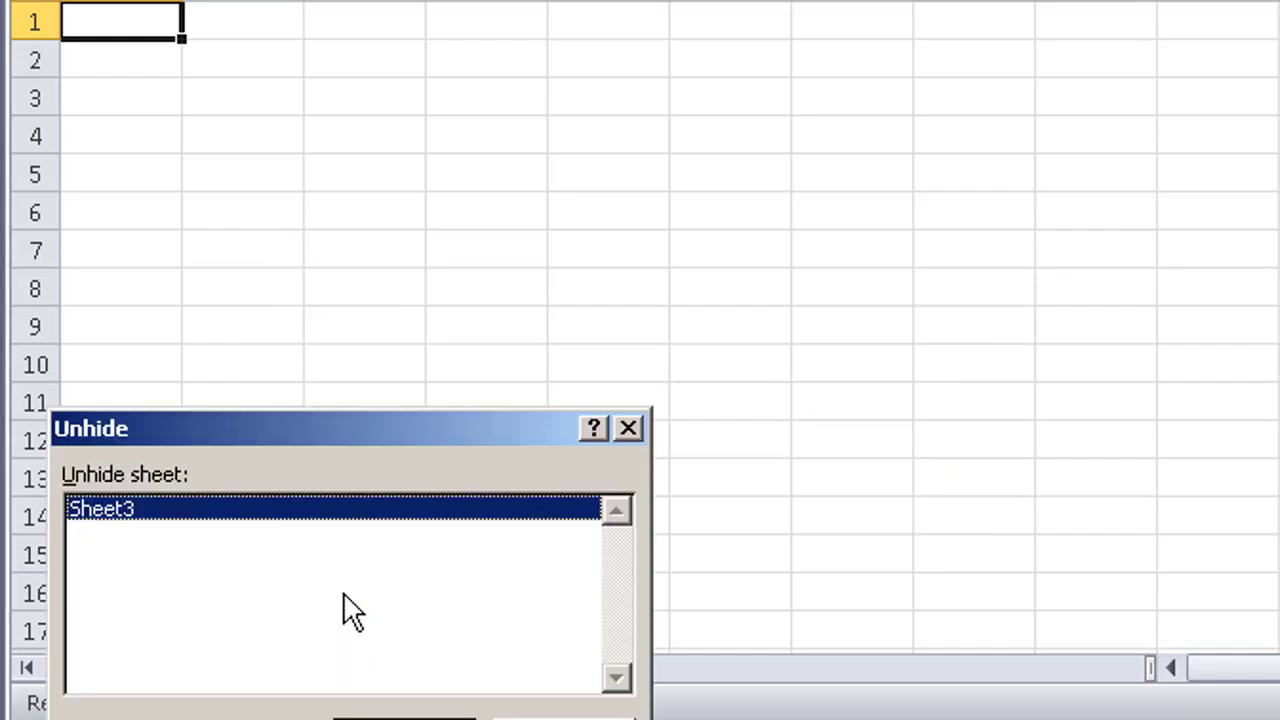
pyautogui.click(380, 704)
# Switch back to Sheet1 and select cells I8, H4 and J4.
pyautogui.click(200, 575)
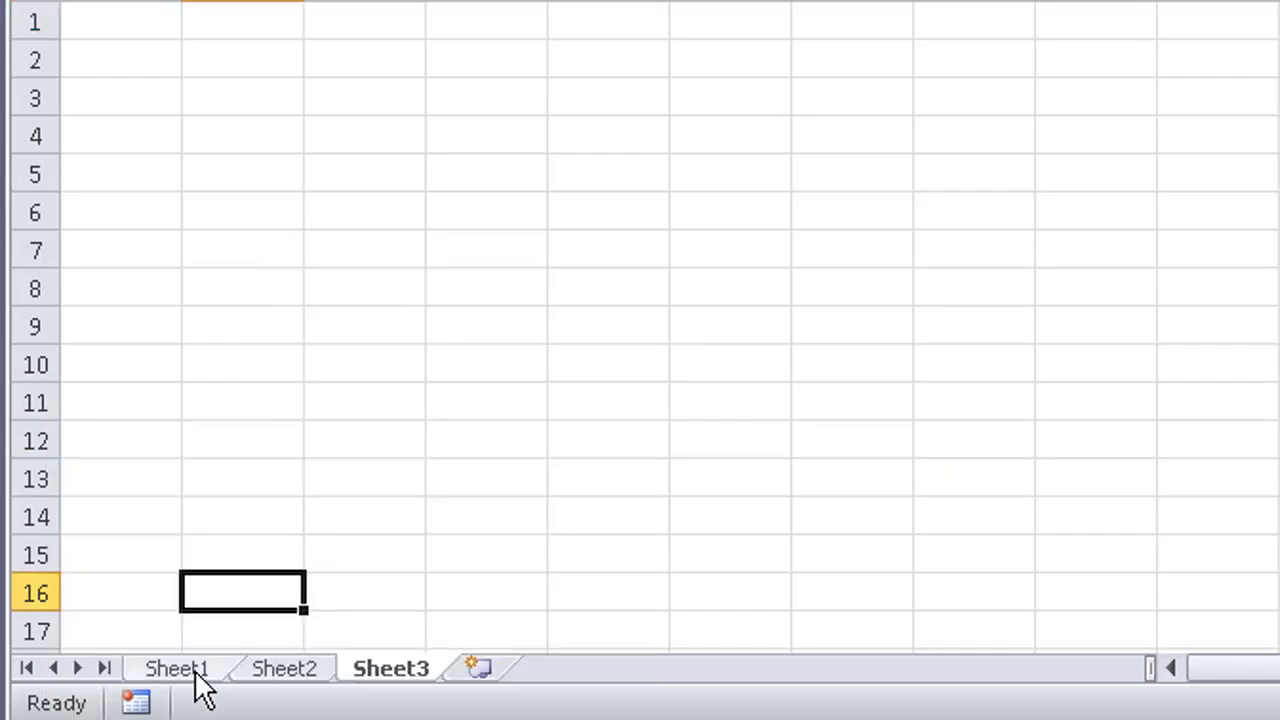
pyautogui.click(192, 668)
pyautogui.click(1080, 285)
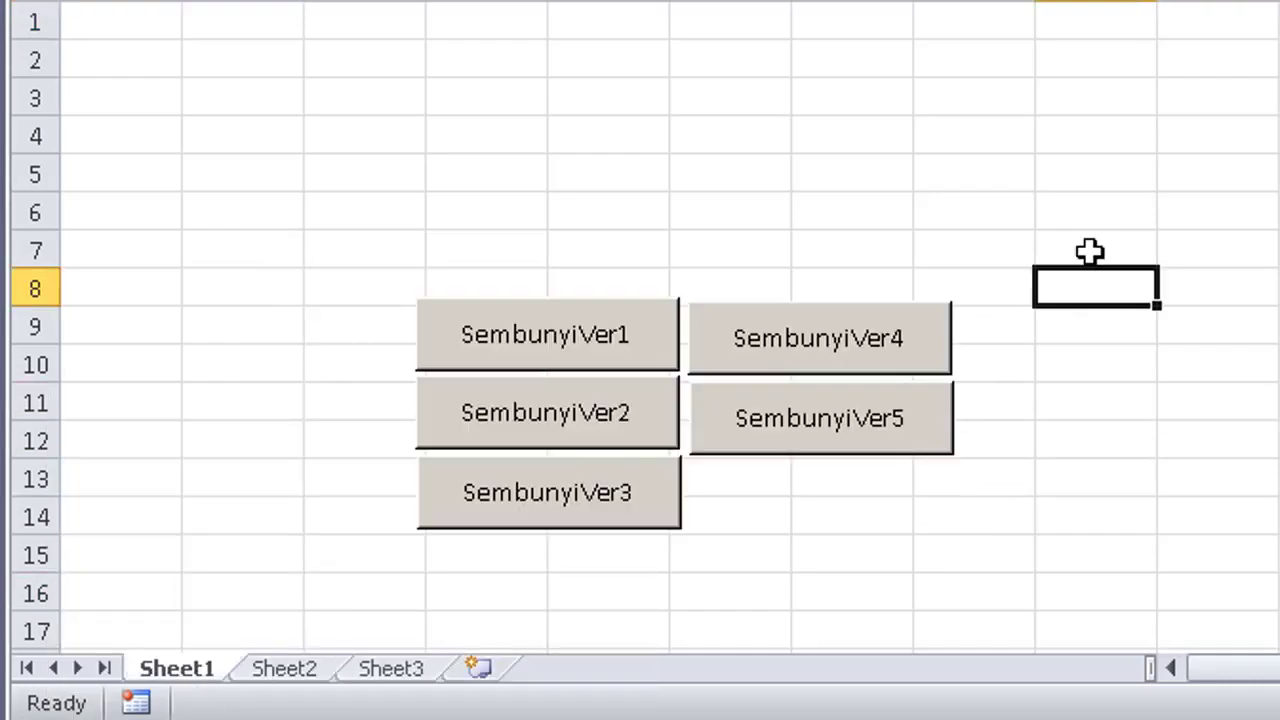
pyautogui.click(963, 149)
pyautogui.click(1190, 150)
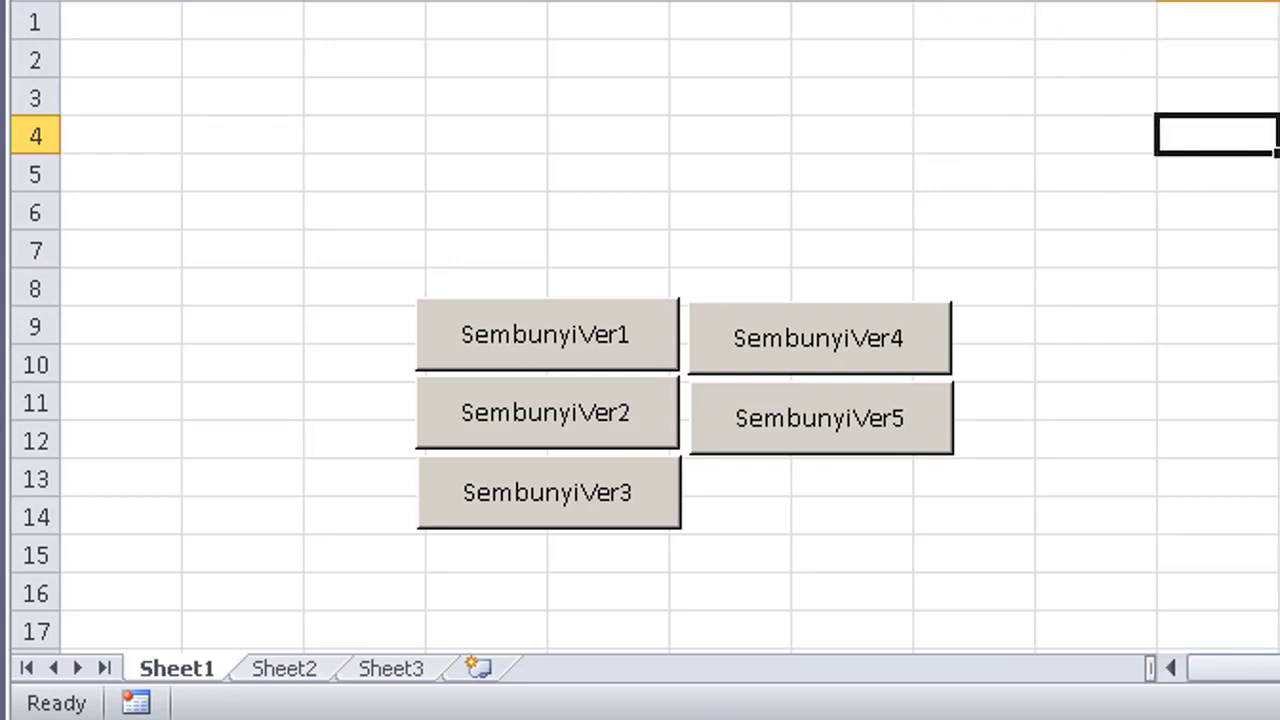
# Add a Sub SembunyiVer6 heading below the last End Sub in the VBA editor.
pyautogui.hotkey('alt', 'F11')
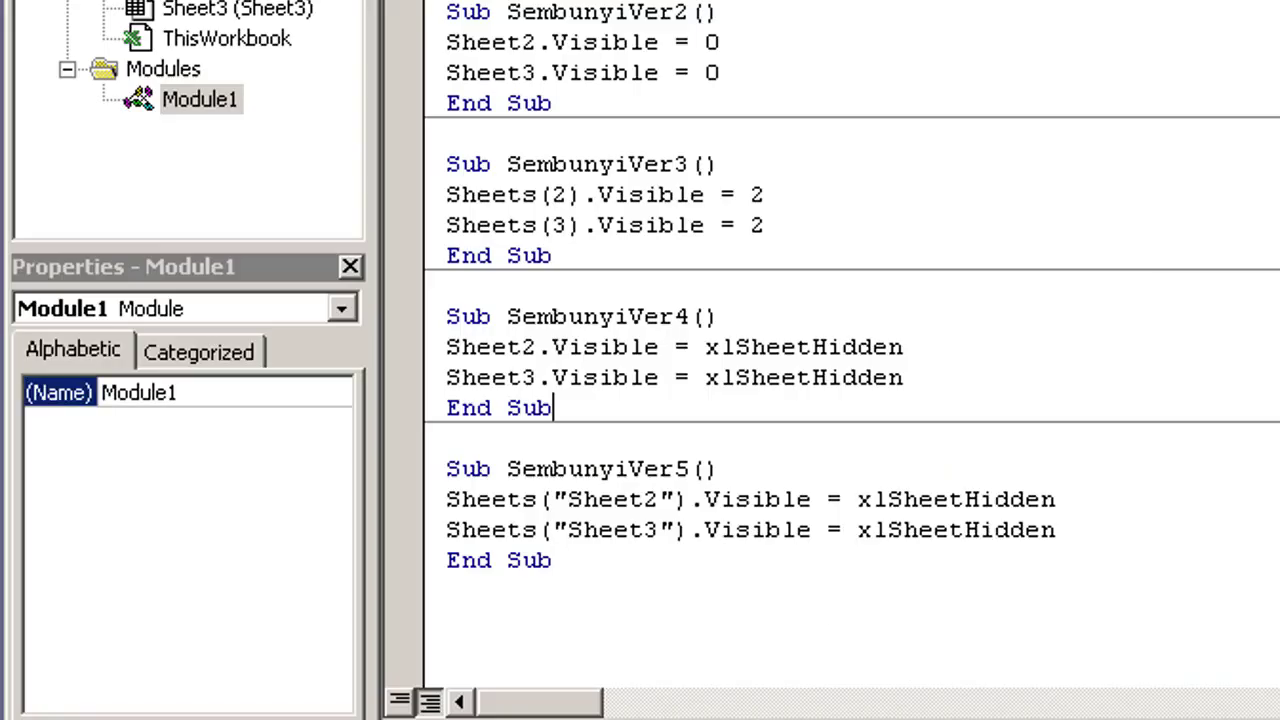
pyautogui.click(644, 564)
pyautogui.press('Return')
pyautogui.press('Return')
pyautogui.write('sub Sembun')
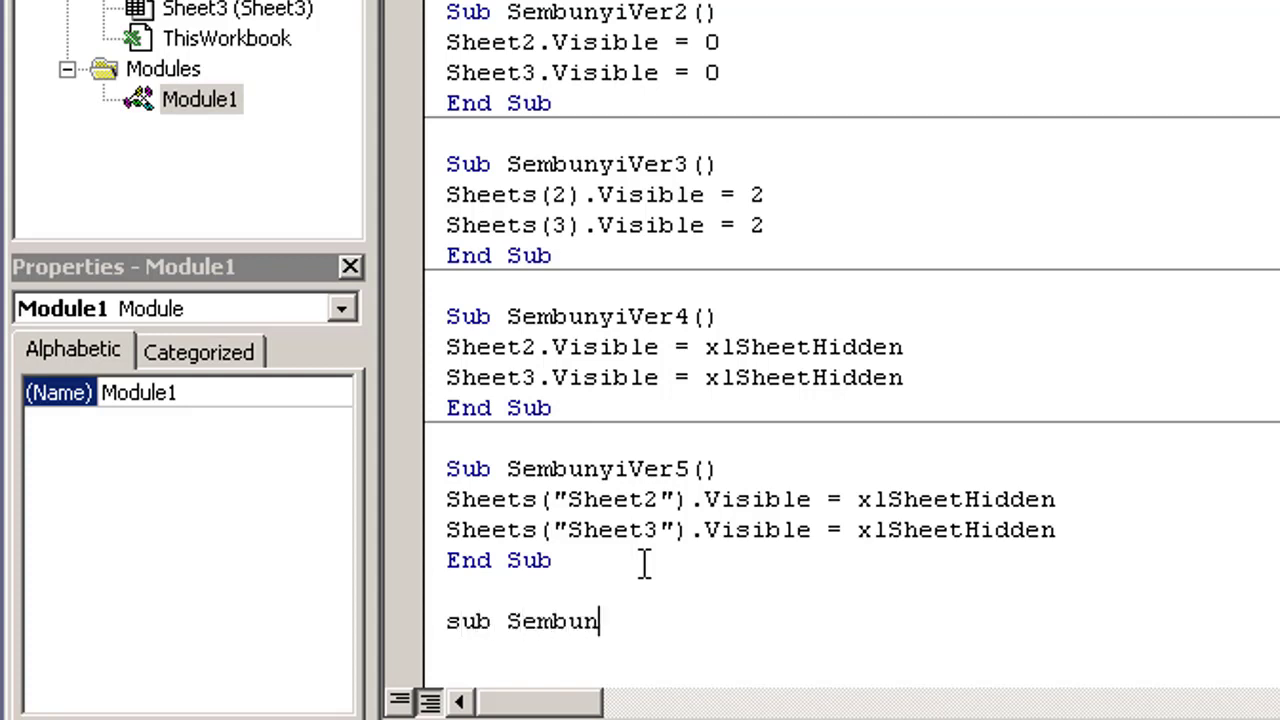
pyautogui.write('yiVer6')
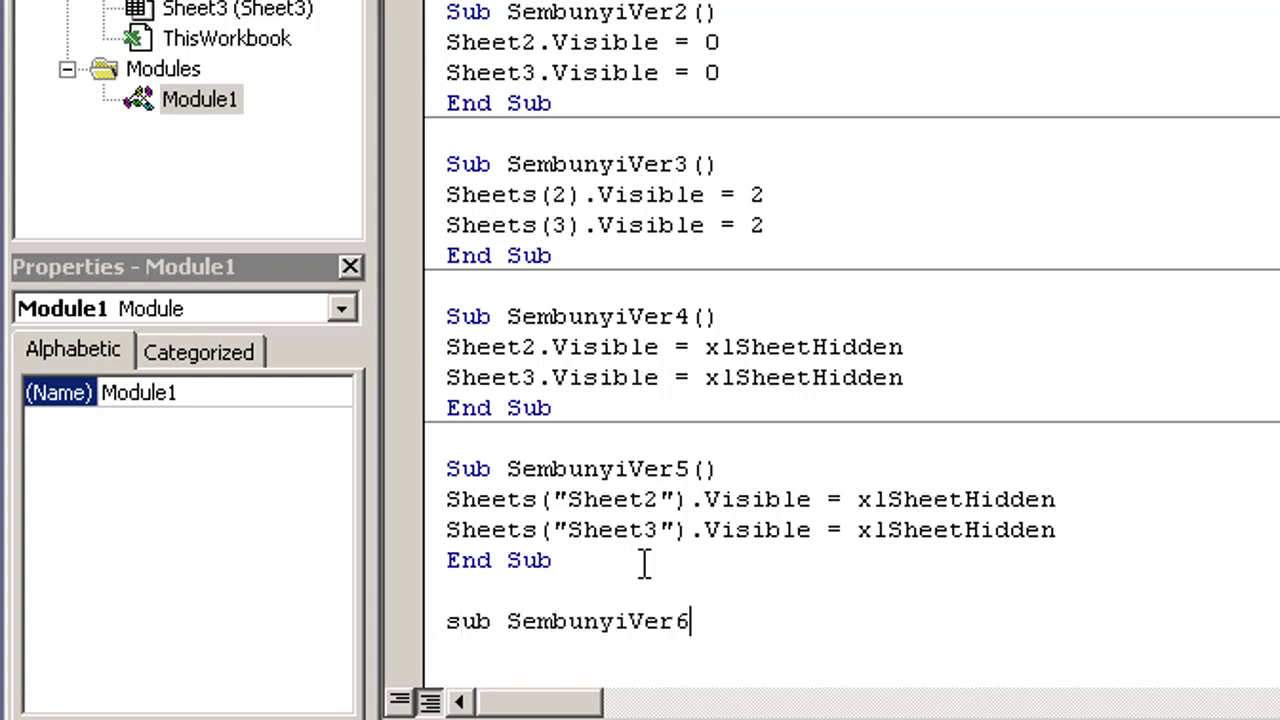
pyautogui.press('Return')
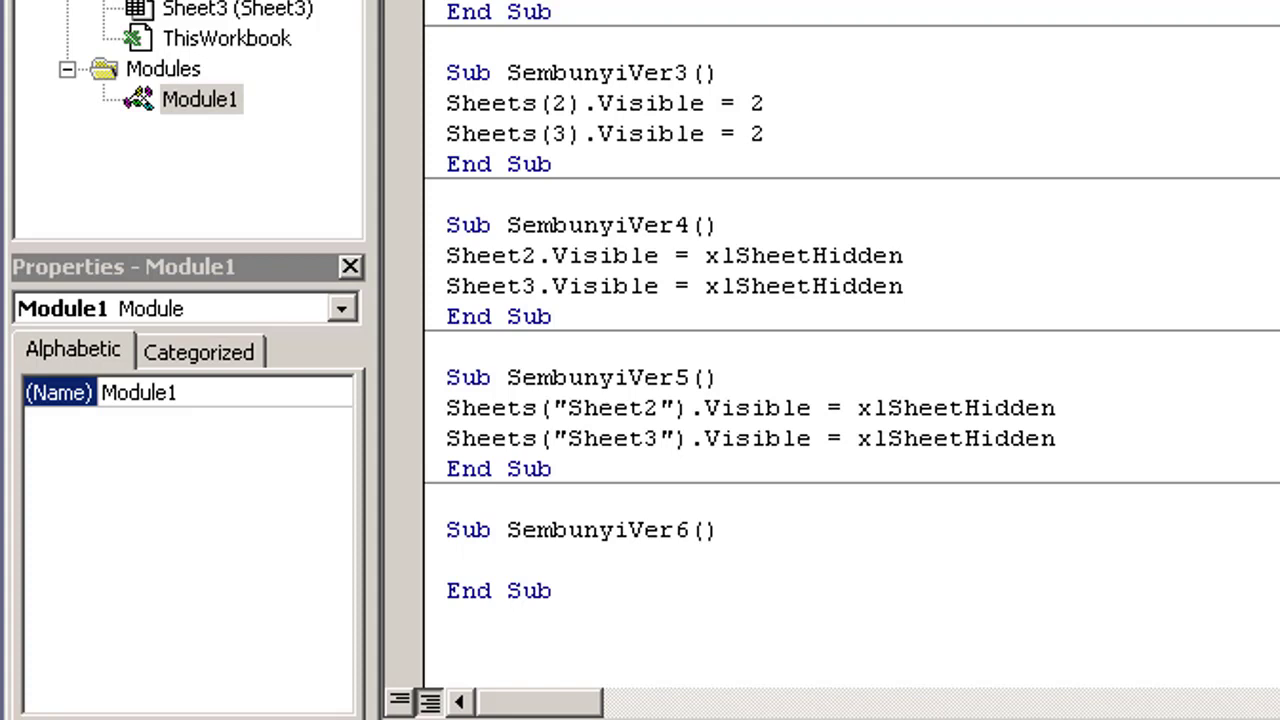
# Declare Dim ws As Worksheet and open a For Each ws In ActiveWorkbook.Worksheets loop.
pyautogui.click(564, 557)
pyautogui.write('dim ')
pyautogui.write('ws')
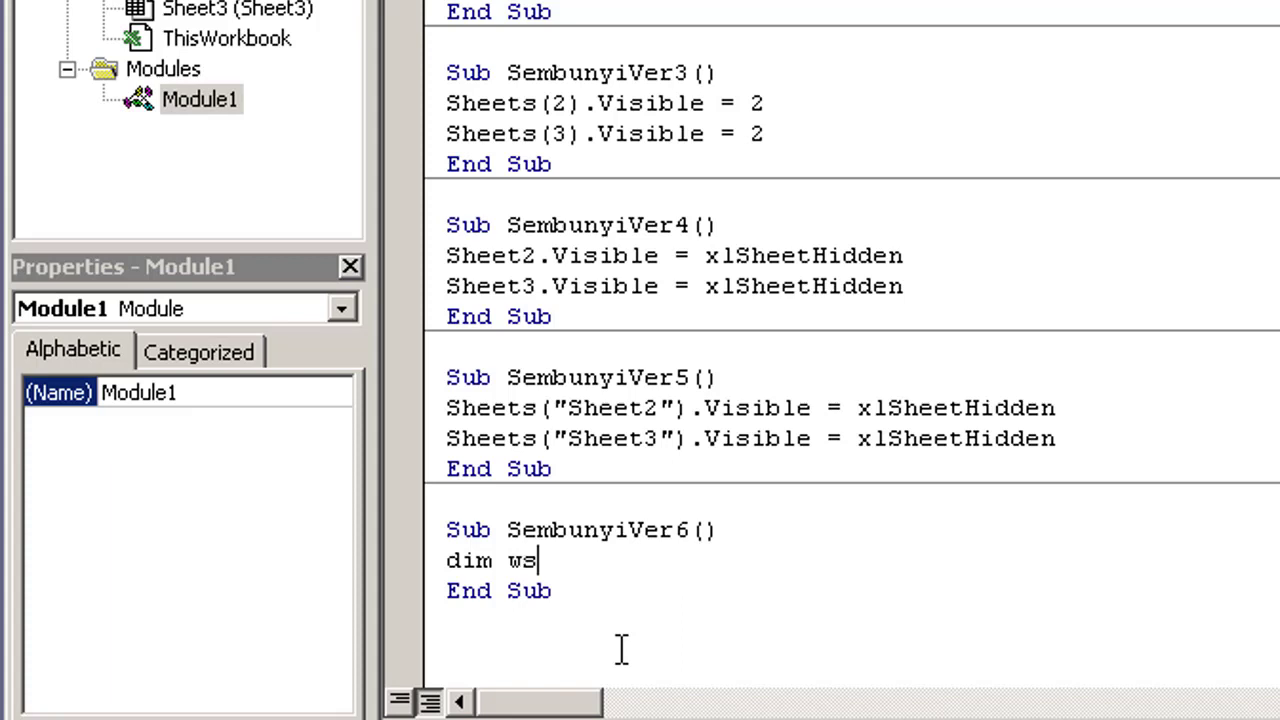
pyautogui.write(' as work')
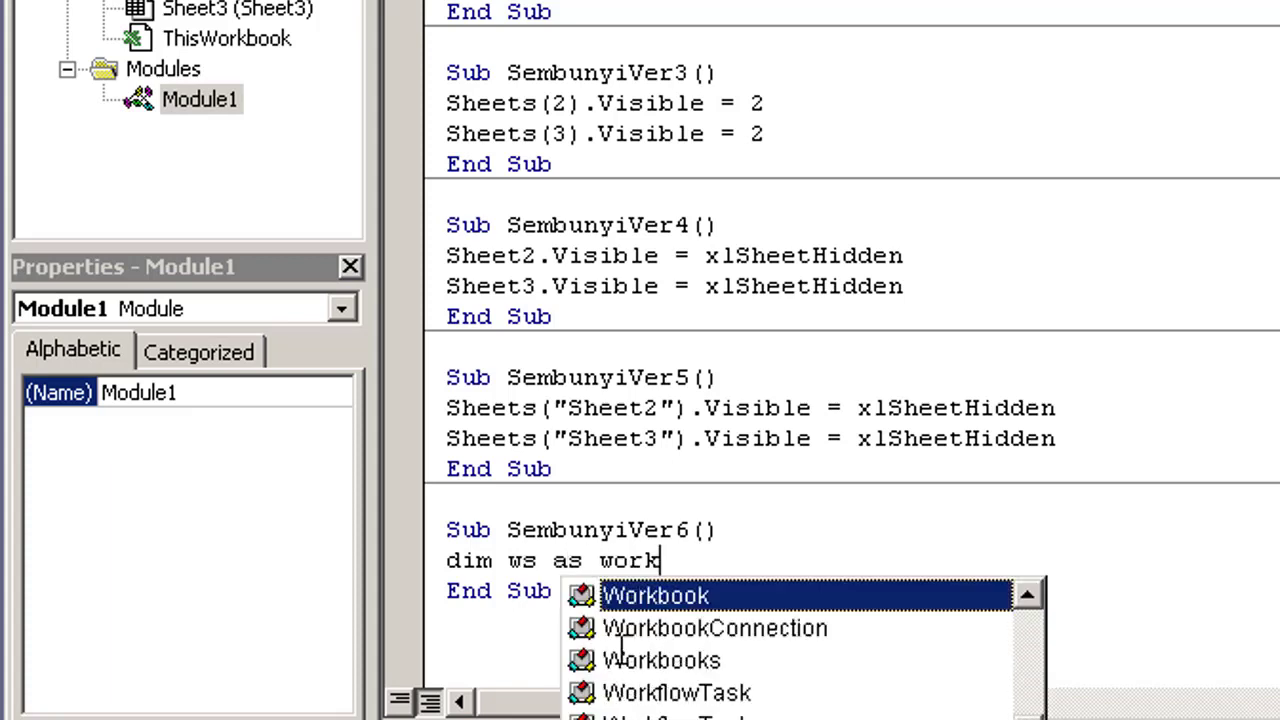
pyautogui.write('s')
pyautogui.press('Tab')
pyautogui.press('Return')
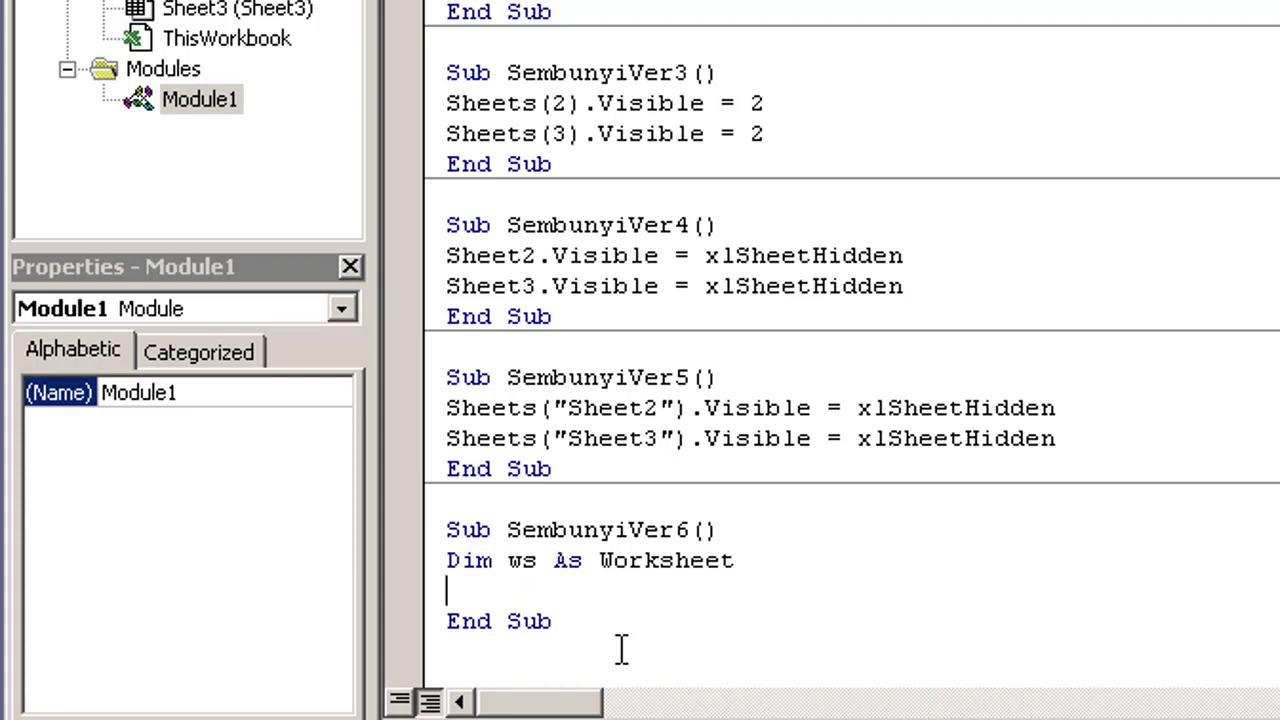
pyautogui.write('for ')
pyautogui.write('each ')
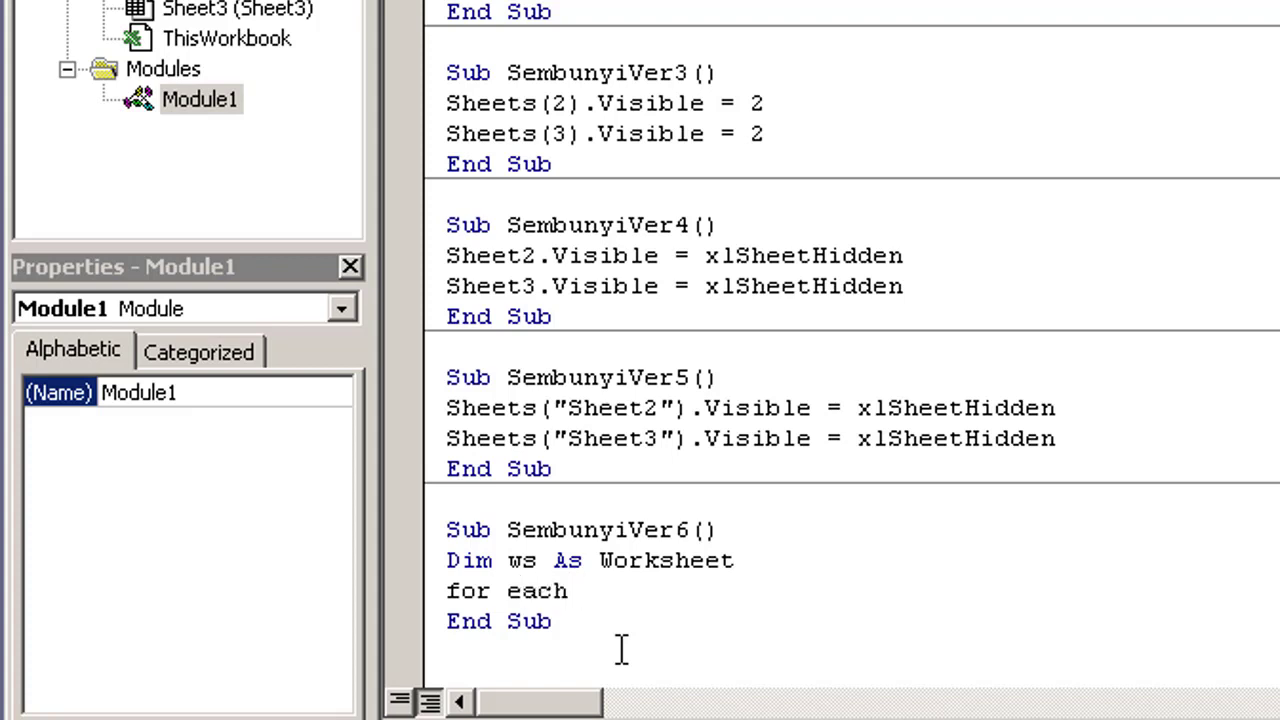
pyautogui.write('ws ')
pyautogui.write('in ')
pyautogui.write('active')
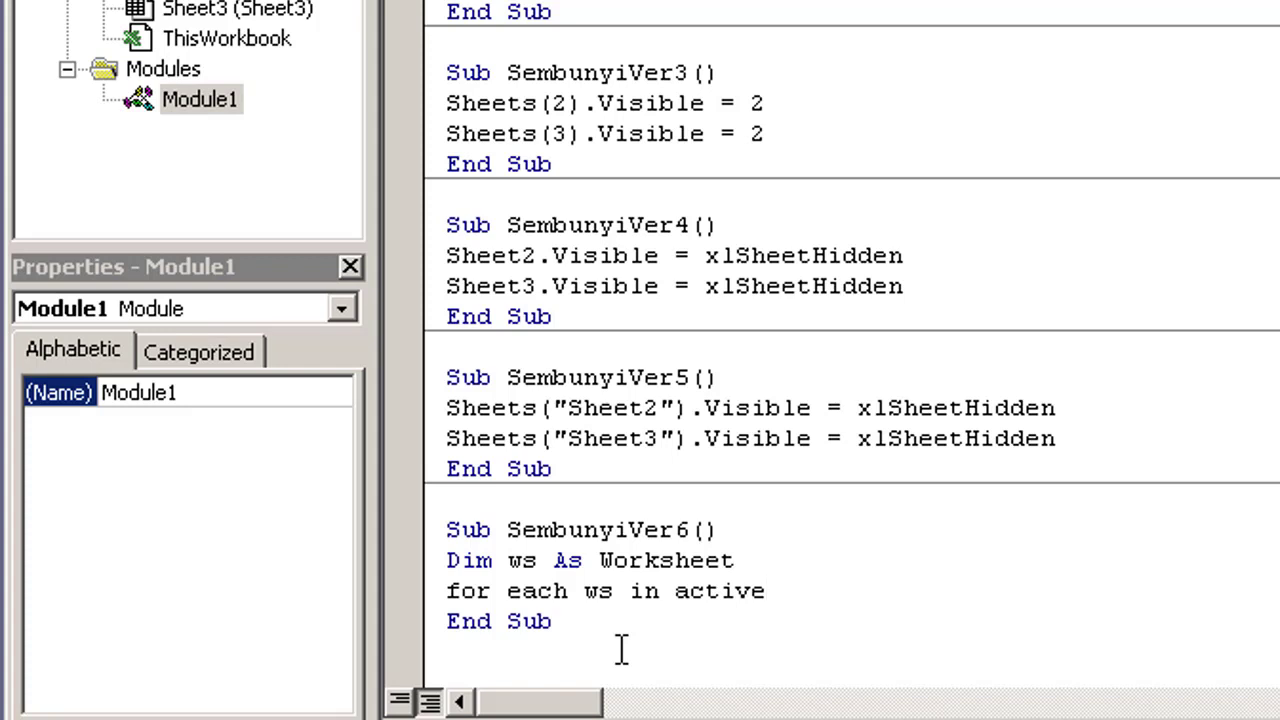
pyautogui.write('workbook')
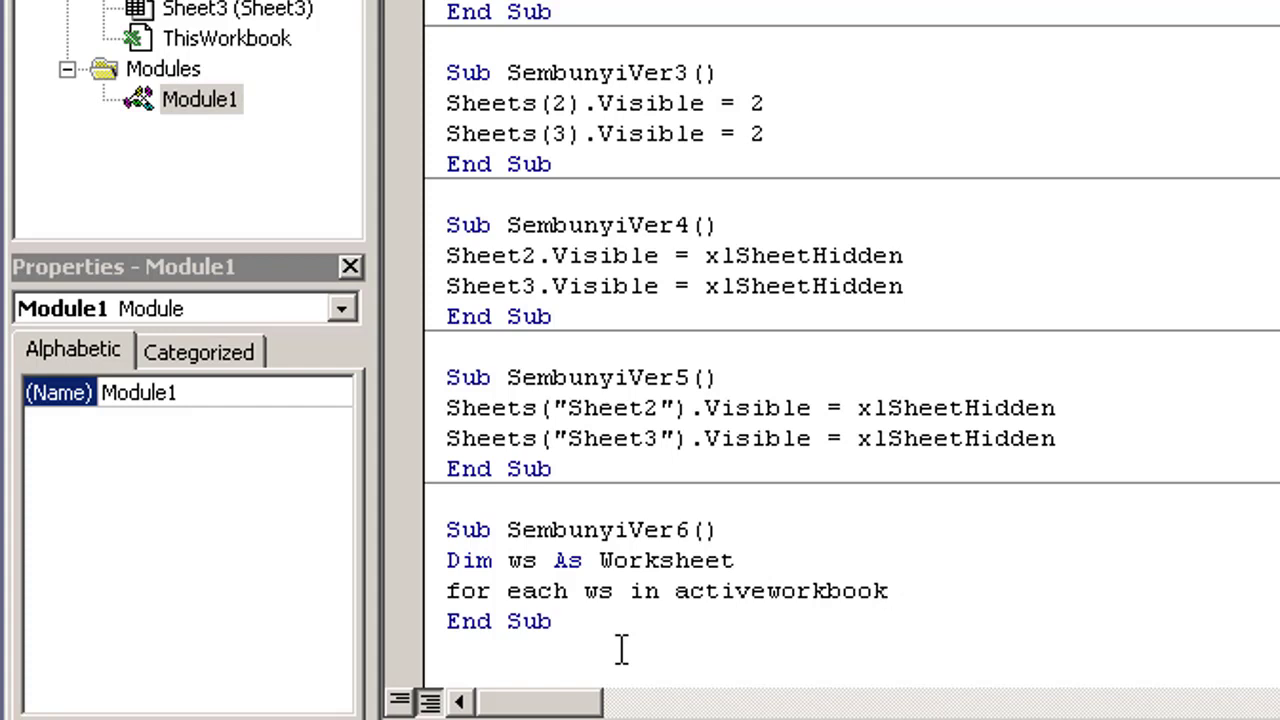
pyautogui.write('.work')
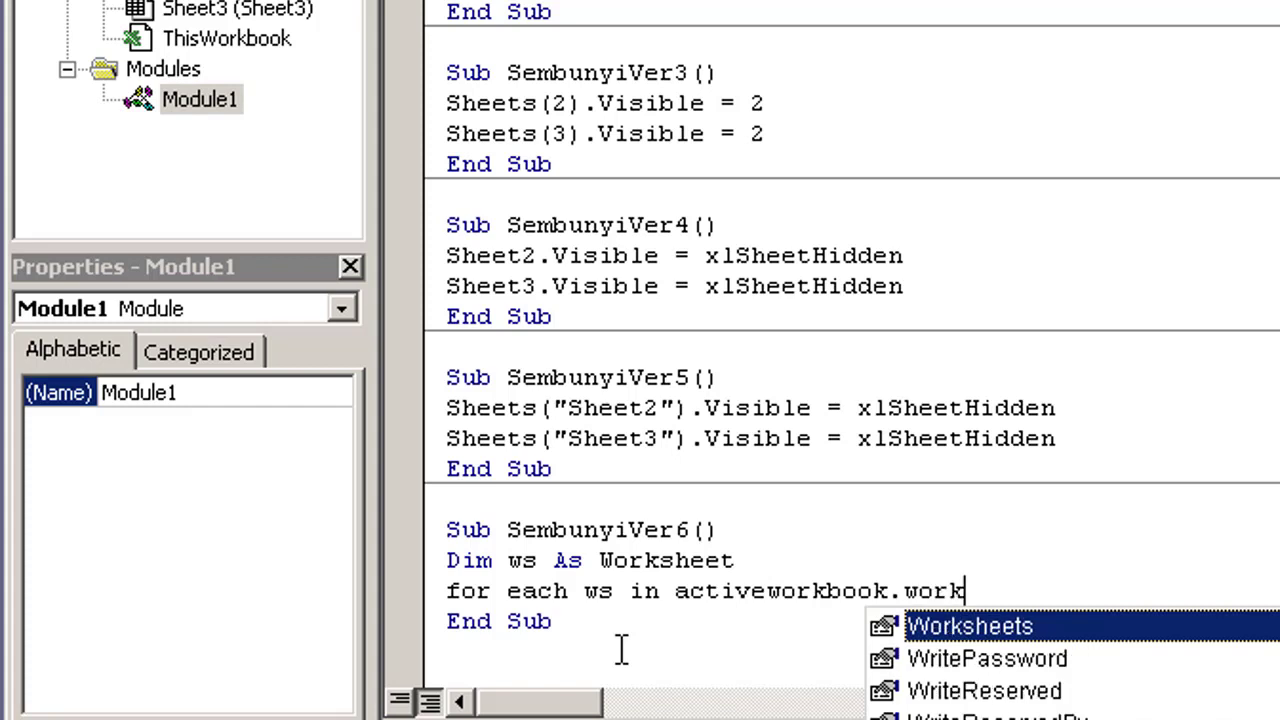
pyautogui.press('Tab')
pyautogui.press('Return')
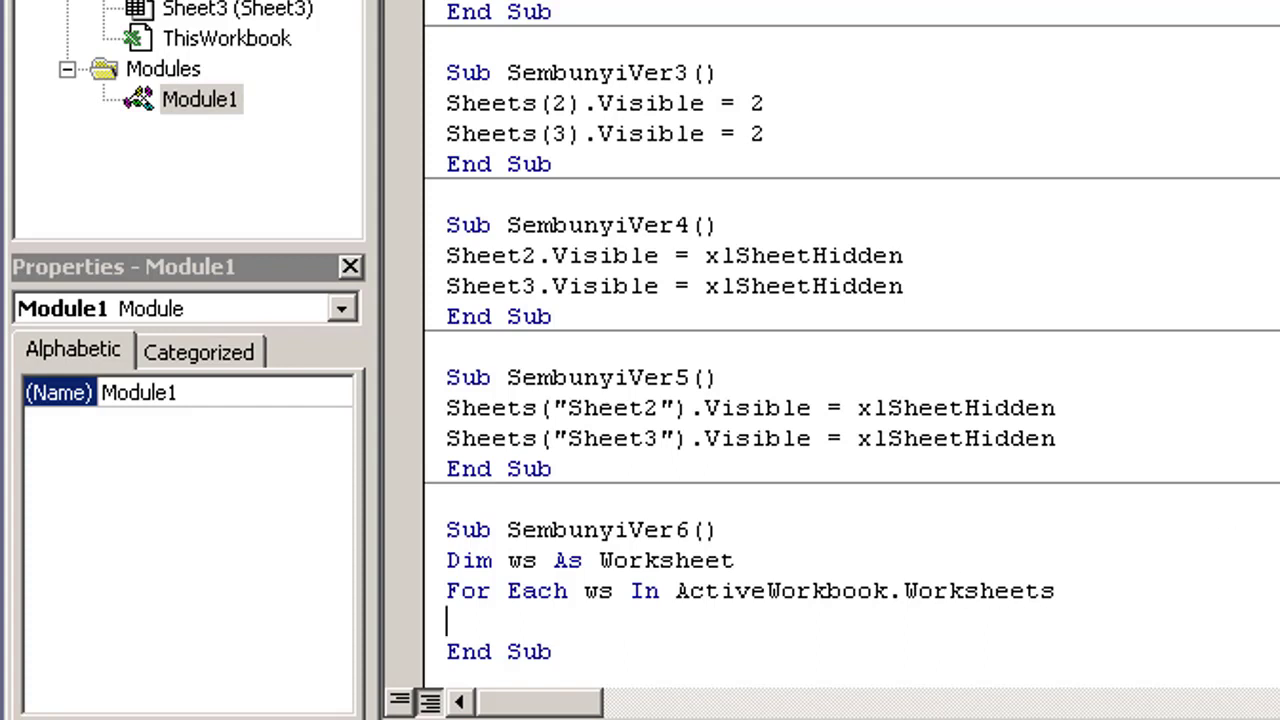
pyautogui.scroll(-1, 850, 350)
# Inside the loop, write If ws.Name <> "Sheet1" Then ws.Visible = xlSheetHidden.
pyautogui.press('Tab')
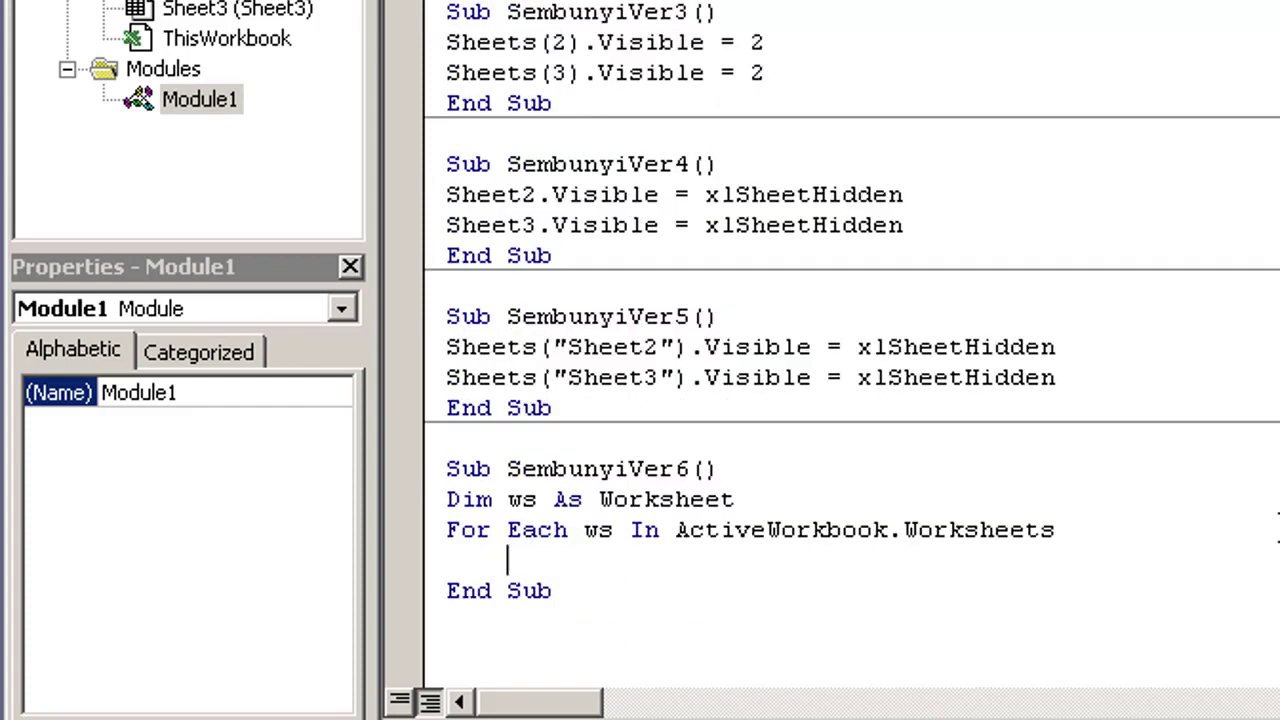
pyautogui.write('if ')
pyautogui.write('ws')
pyautogui.write('.n')
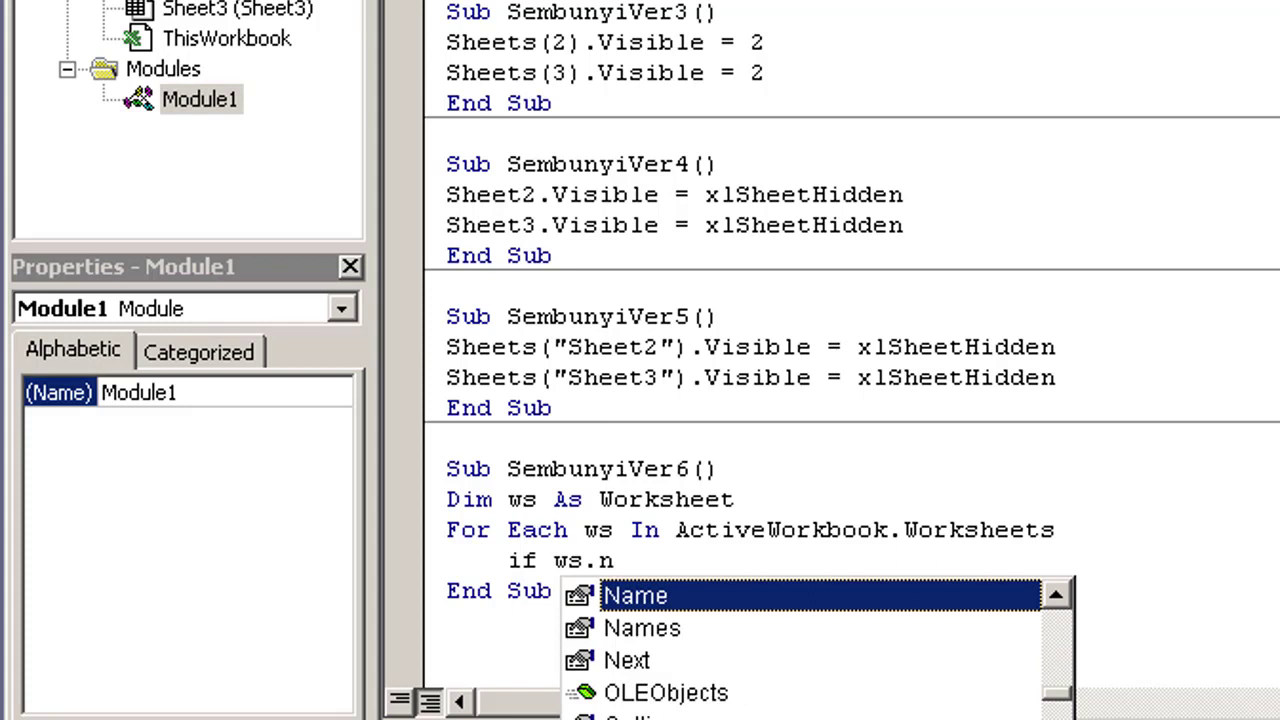
pyautogui.press('Tab')
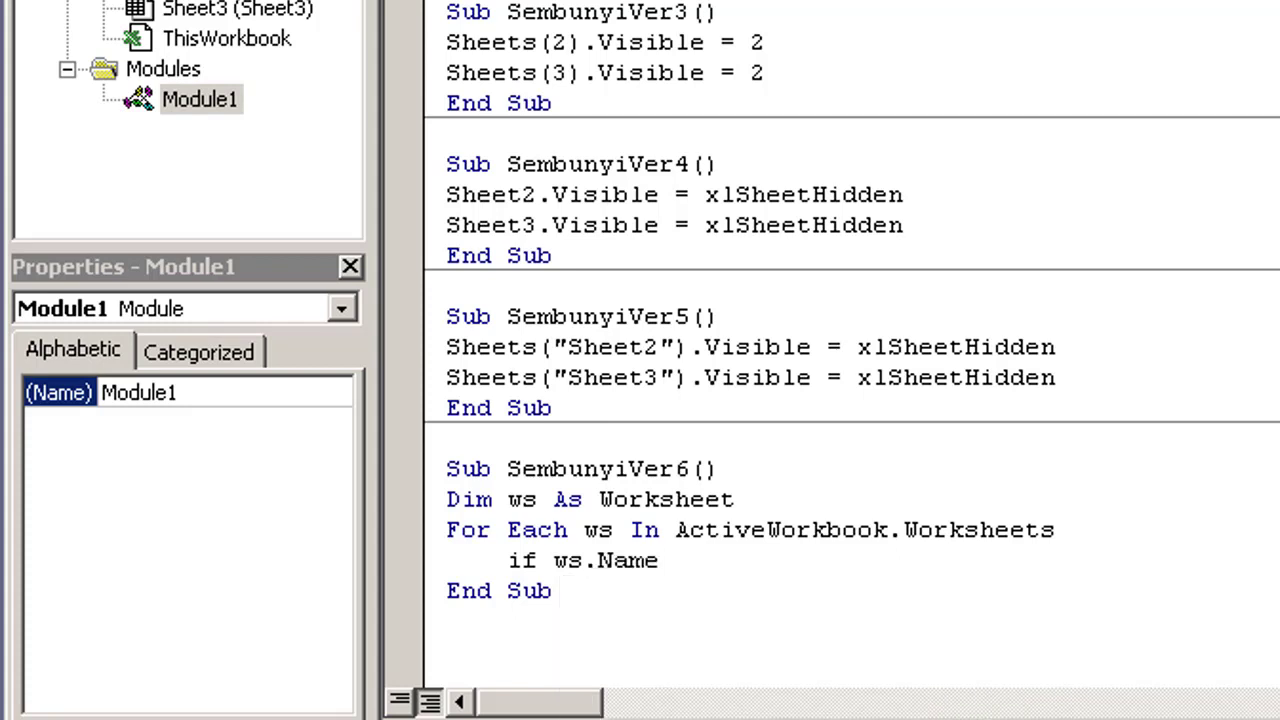
pyautogui.write('()')
pyautogui.press('BackSpace')
pyautogui.press('BackSpace')
pyautogui.write('<>')
pyautogui.write('"Sheet')
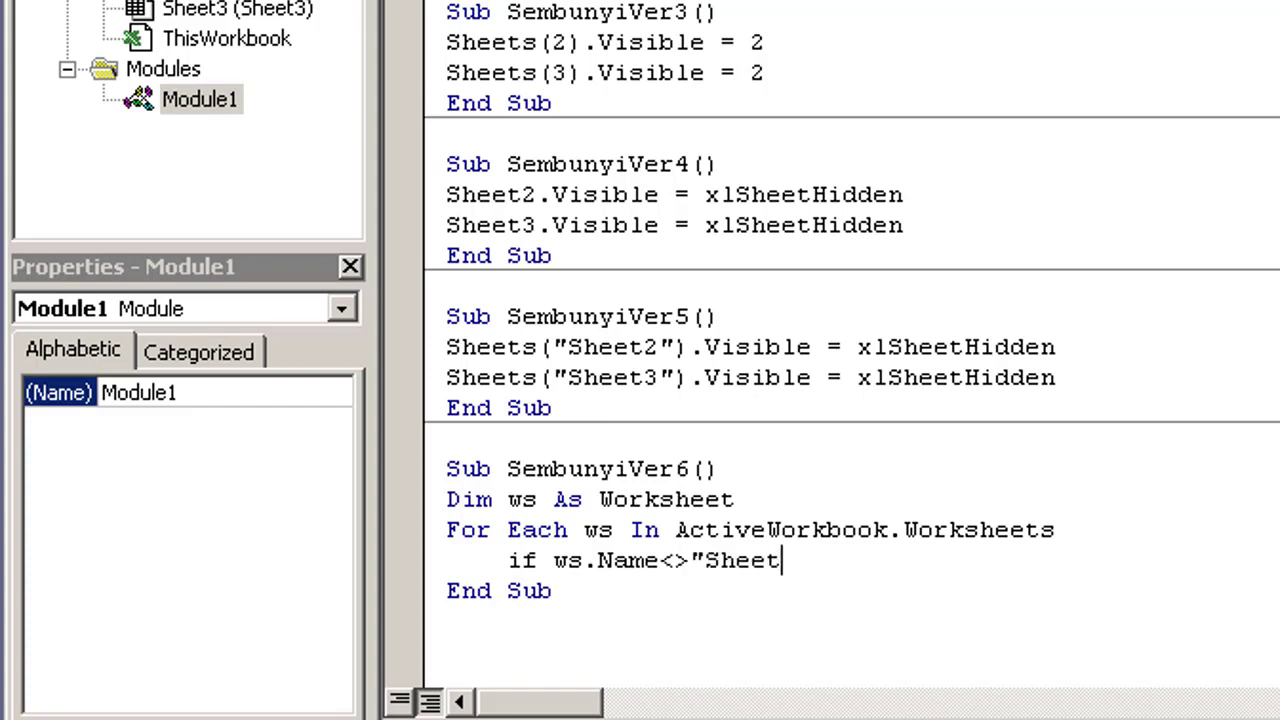
pyautogui.write('1')
pyautogui.write('"')
pyautogui.write(' then')
pyautogui.press('Return')
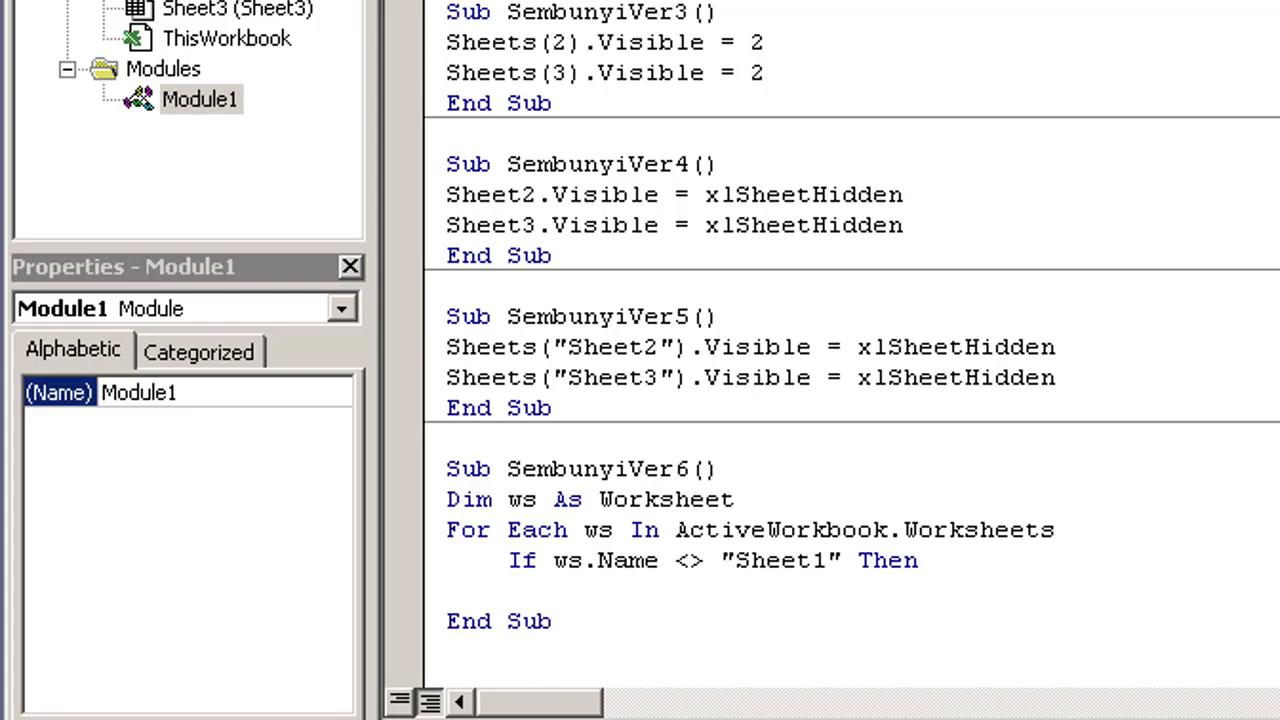
pyautogui.write('ws.')
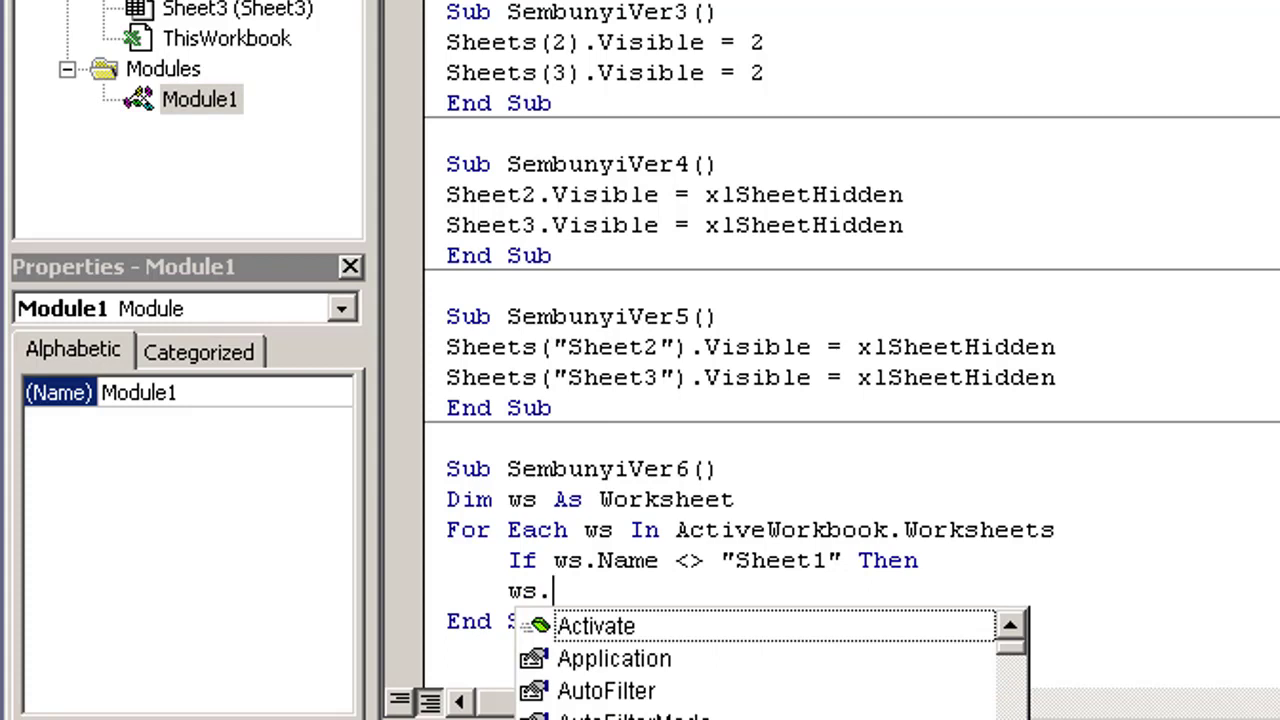
pyautogui.write('vi')
pyautogui.press('Tab')
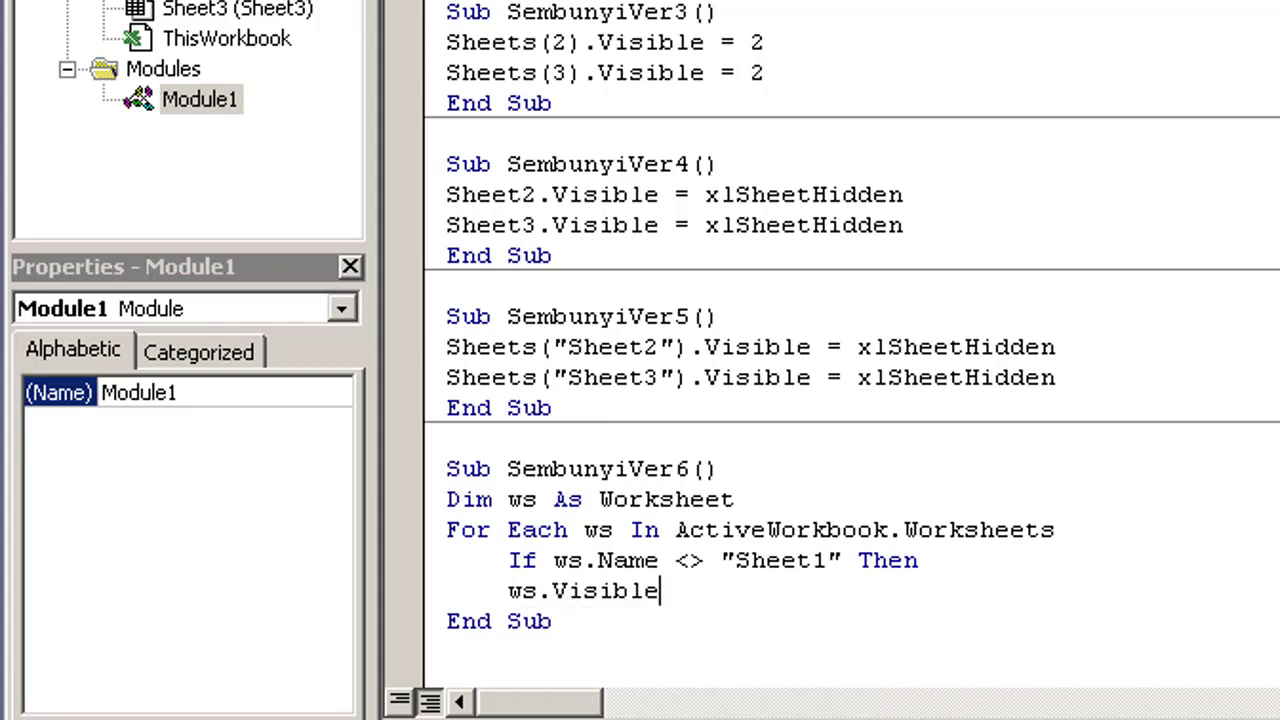
pyautogui.write('=fa')
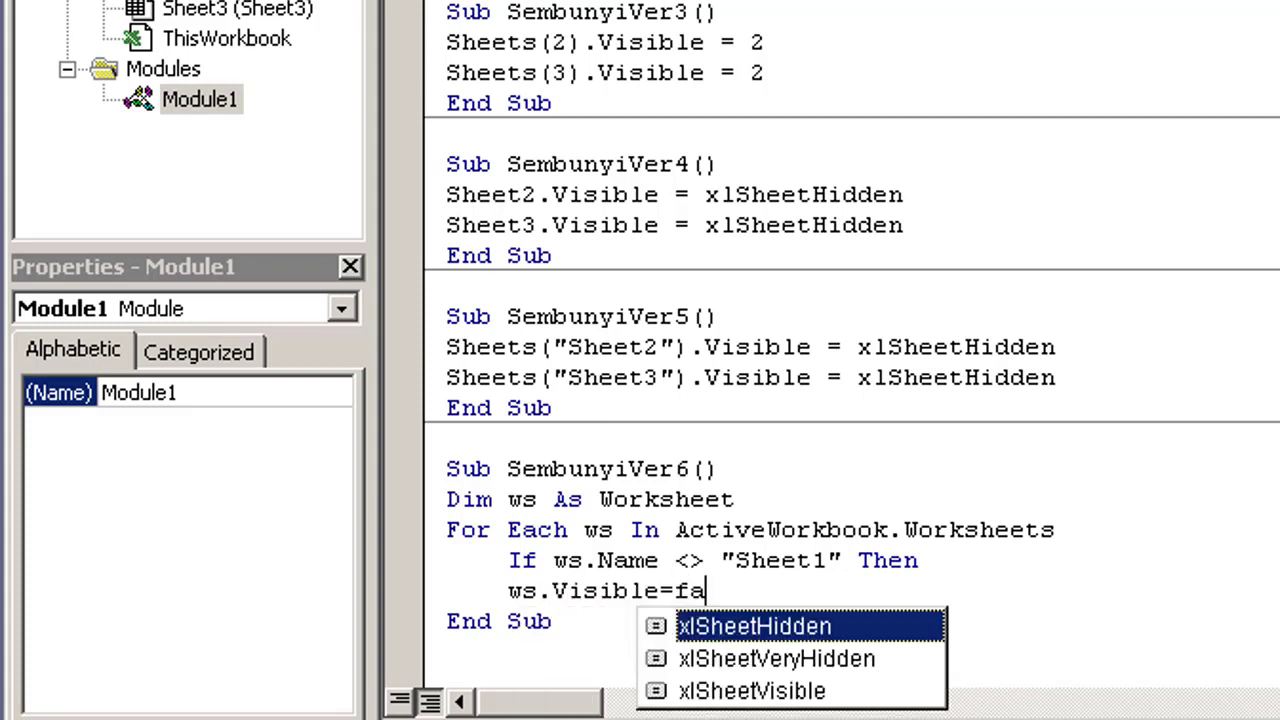
pyautogui.press('Tab')
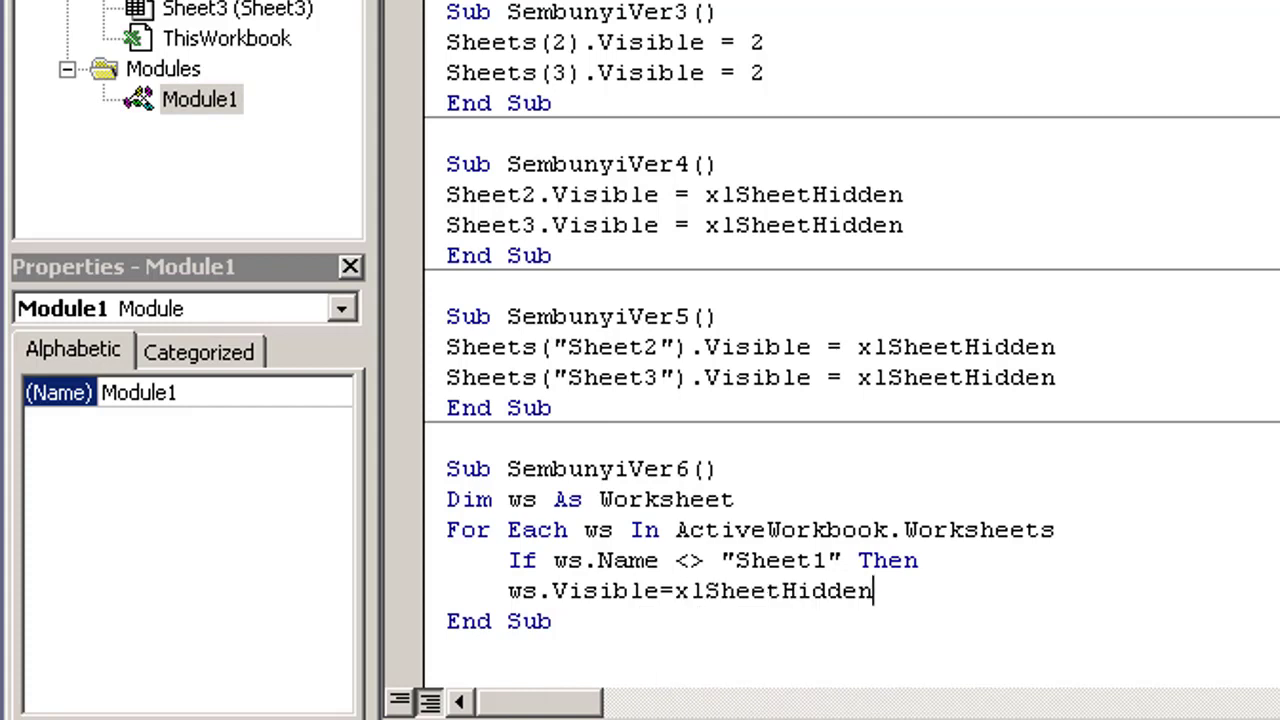
pyautogui.press('Return')
# Close the block with End If and Next, and indent the ws.Visible line under the If.
pyautogui.write('en')
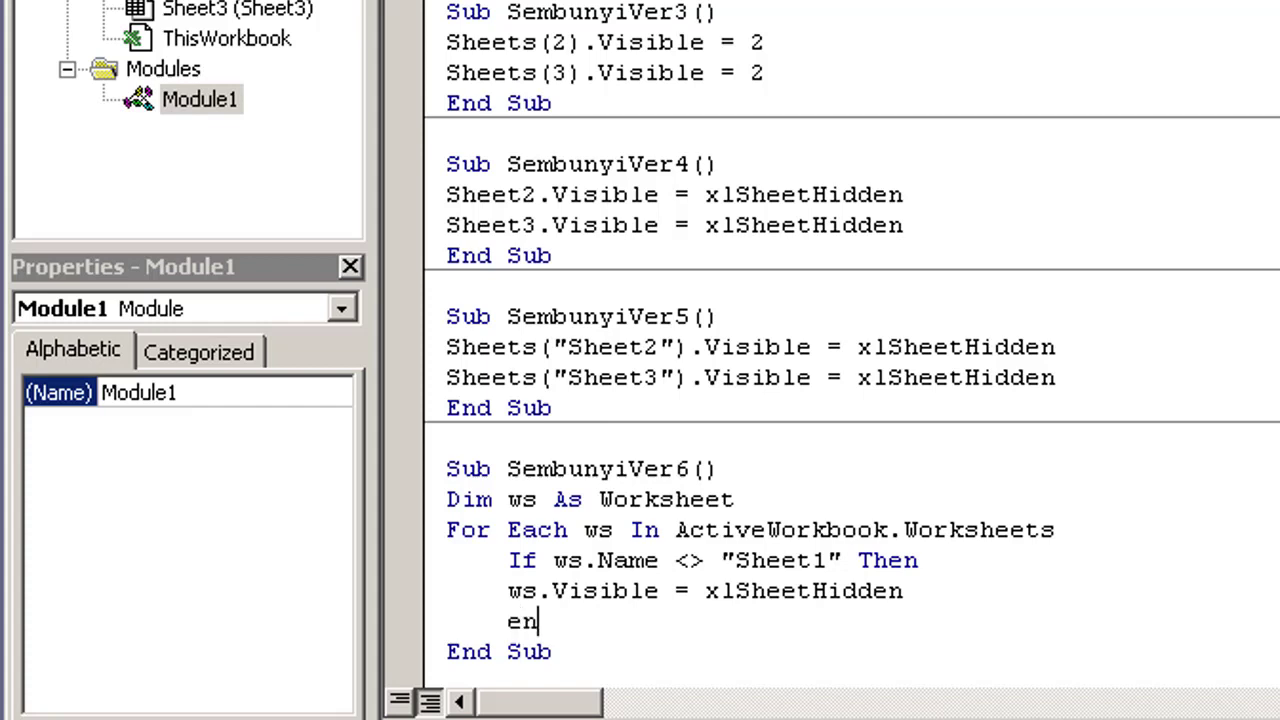
pyautogui.write('d if')
pyautogui.press('Return')
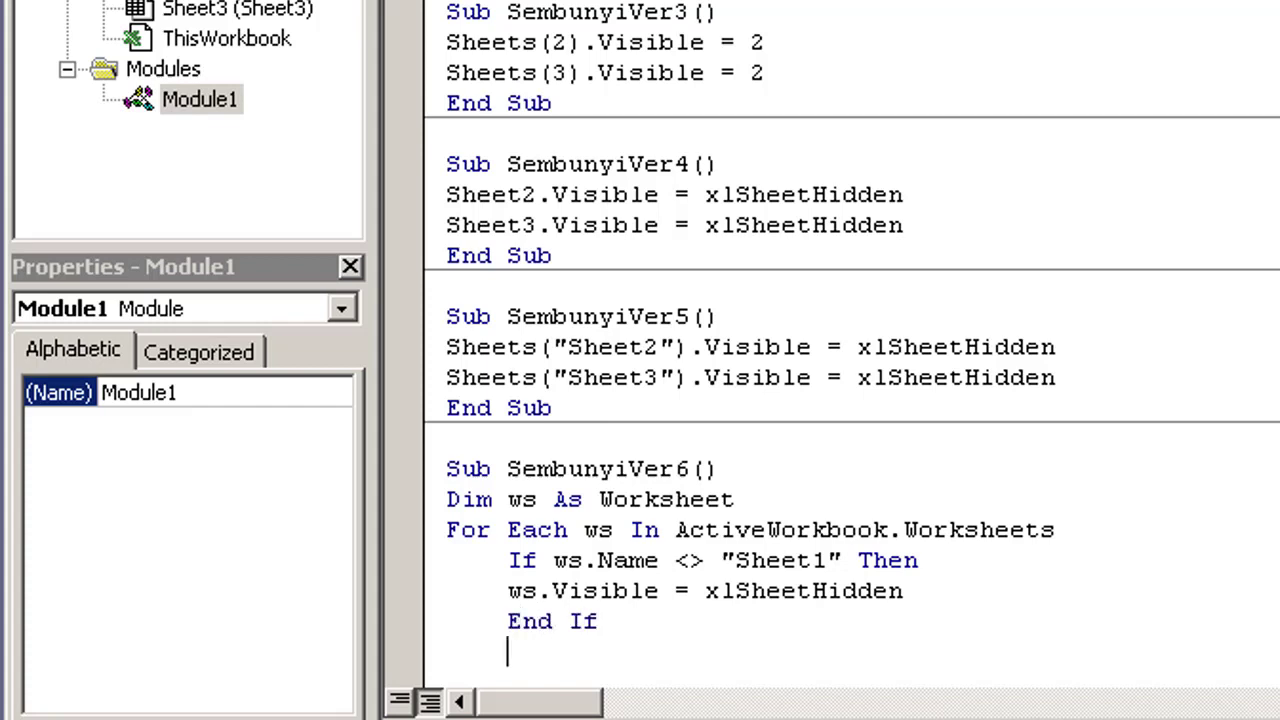
pyautogui.press('BackSpace')
pyautogui.write('next')
pyautogui.press('Up')
pyautogui.scroll(-1, 668, 530)
pyautogui.click(446, 438)
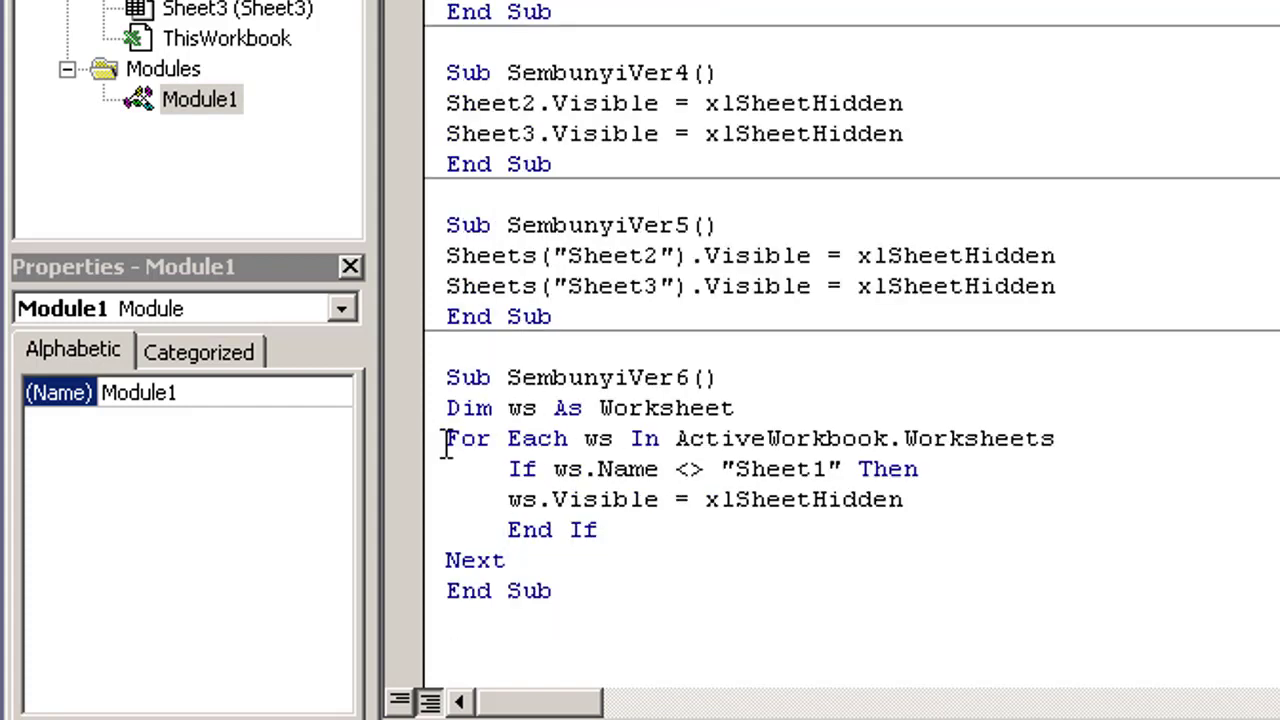
pyautogui.click(460, 560)
pyautogui.click(509, 499)
pyautogui.press('Tab')
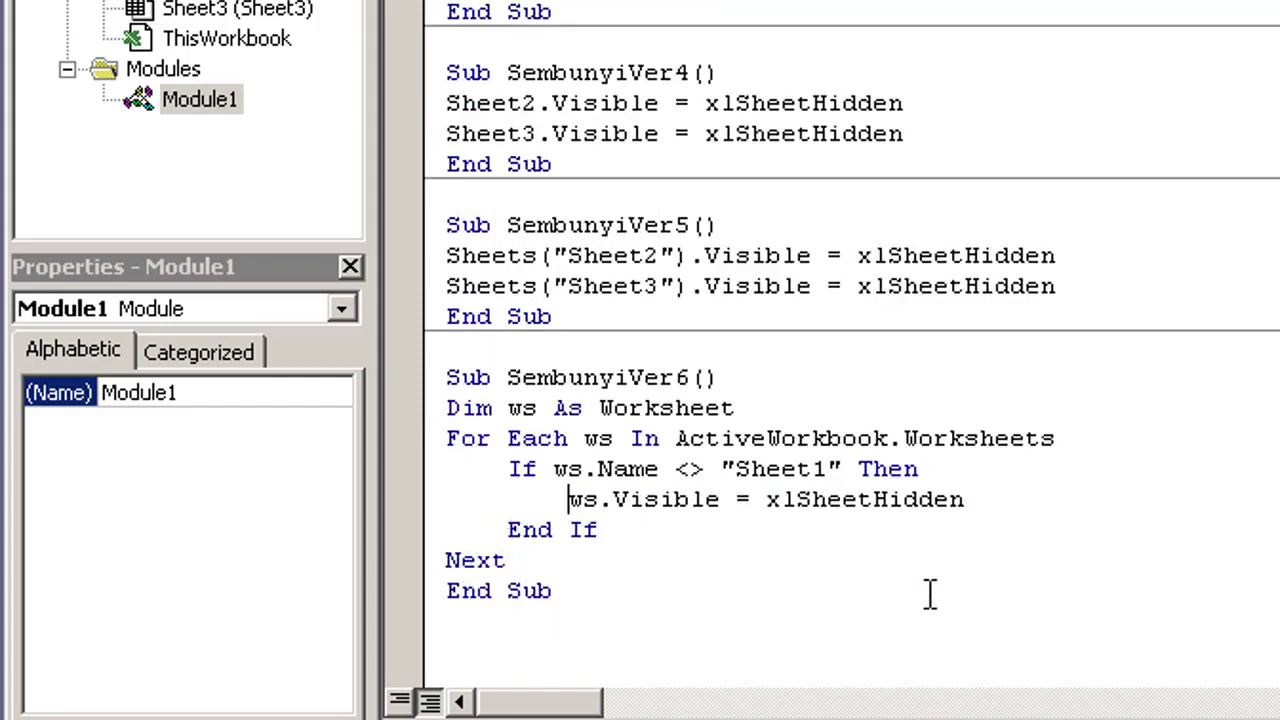
# Review the finished SembunyiVer6 code, then switch back to Excel with Alt+F11.
pyautogui.click(613, 377)
pyautogui.click(426, 414)
pyautogui.click(582, 438)
pyautogui.click(661, 408)
pyautogui.moveTo(508, 408); pyautogui.dragTo(538, 408)
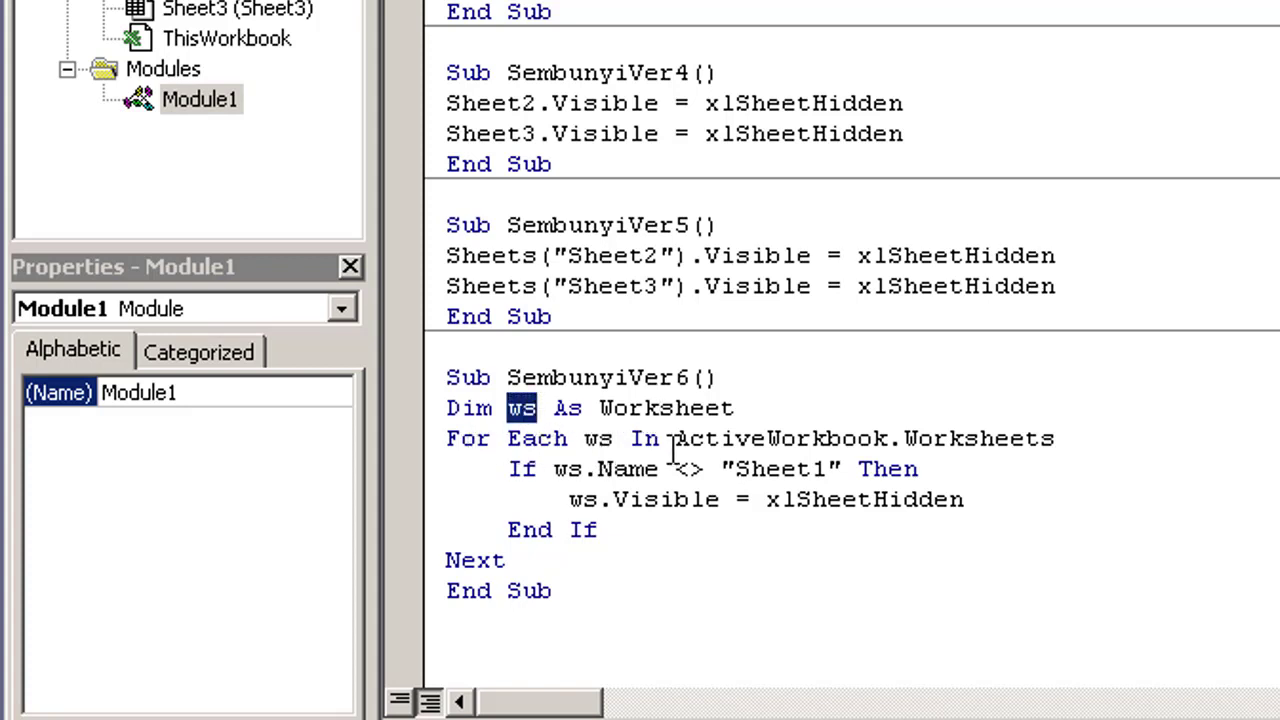
pyautogui.click(632, 584)
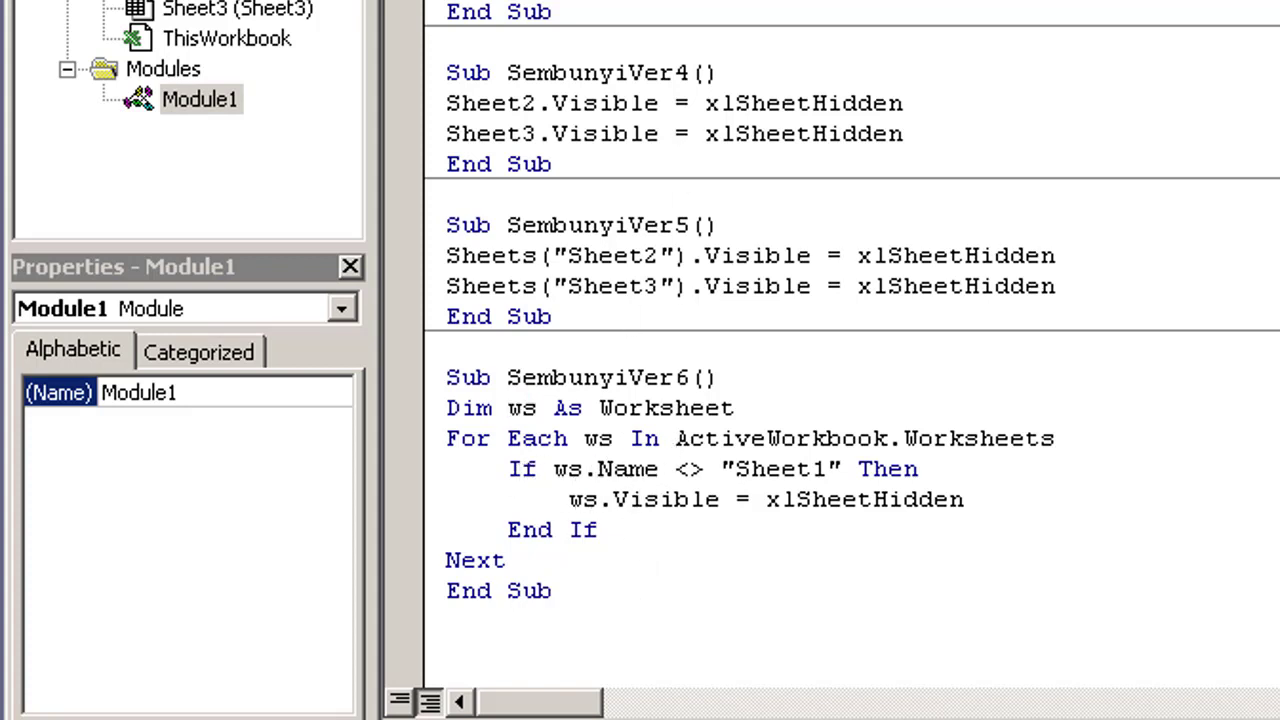
pyautogui.hotkey('alt', 'F11')
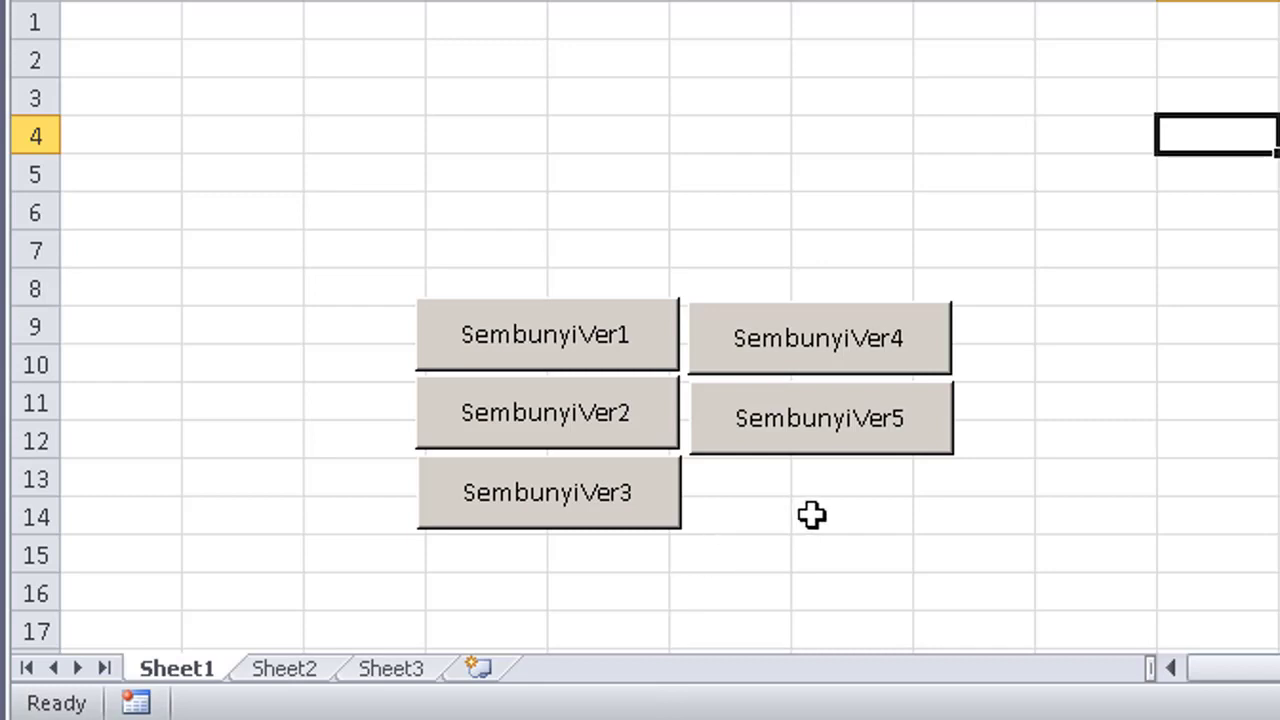
# Duplicate the SembunyiVer4 button below SembunyiVer5 and relabel it SembunyiVer6.
pyautogui.click(826, 512)
pyautogui.hotkey('ctrl', 'v')
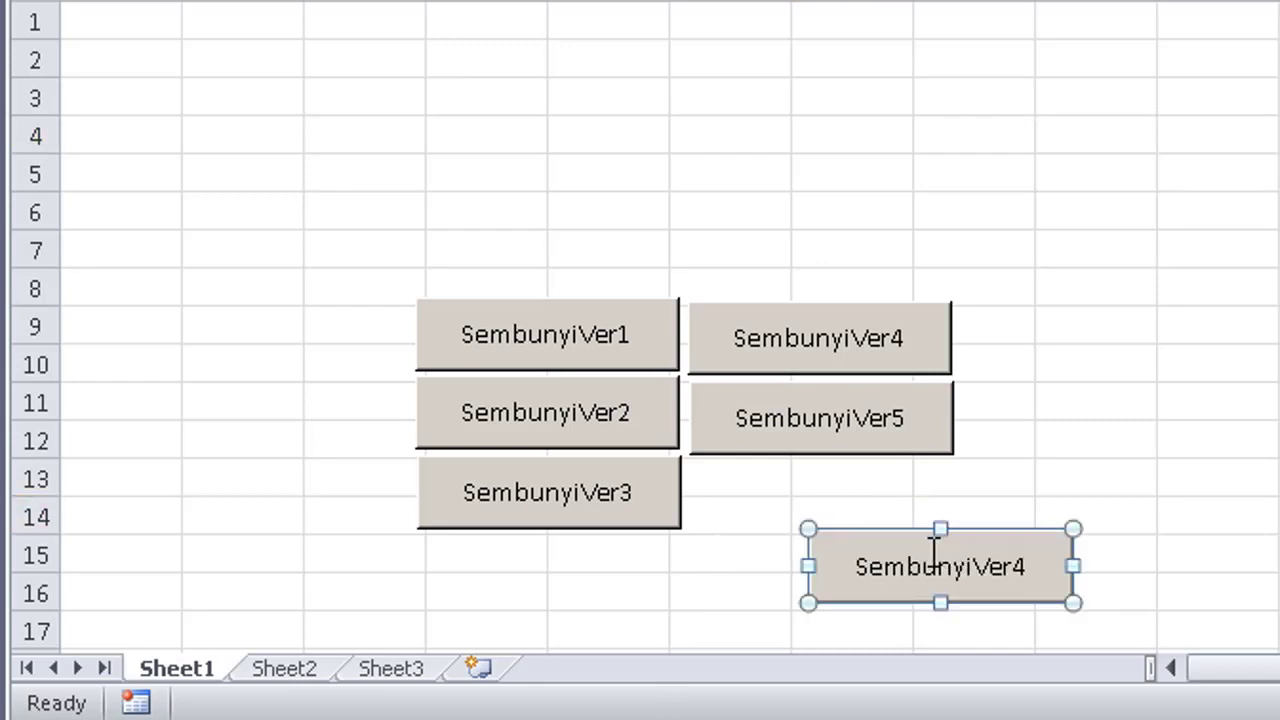
pyautogui.moveTo(883, 527); pyautogui.dragTo(786, 477)
pyautogui.click(903, 500)
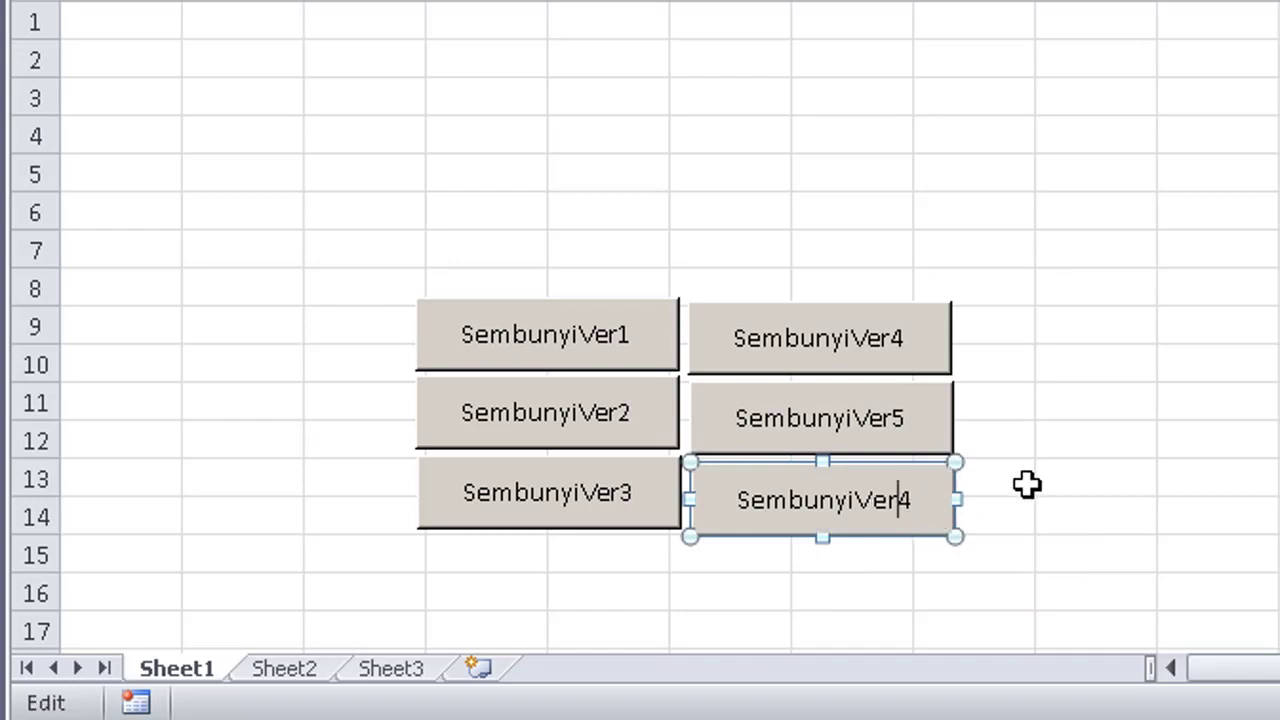
pyautogui.press('BackSpace')
pyautogui.write('6')
pyautogui.click(1186, 360)
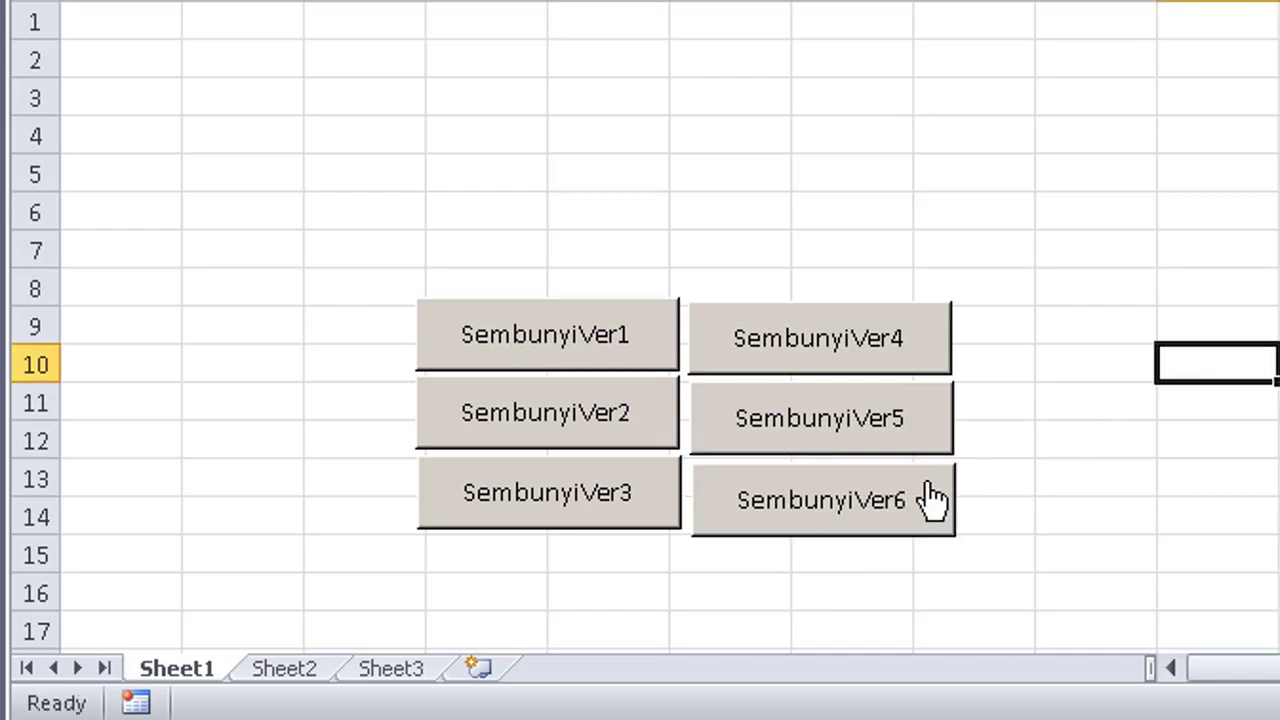
# Assign the SembunyiVer6 macro to the new SembunyiVer6 button.
pyautogui.rightClick(921, 485)
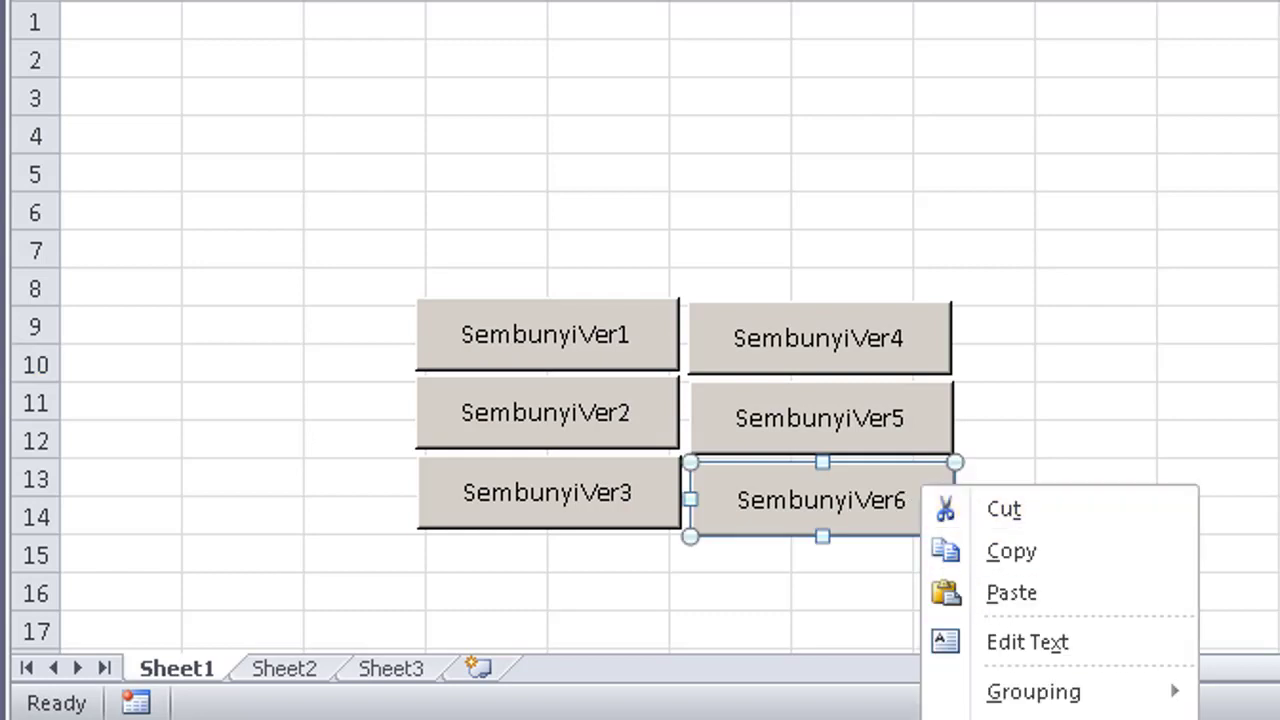
pyautogui.click(1000, 716)
pyautogui.moveTo(1000, 369); pyautogui.dragTo(1213, 62)
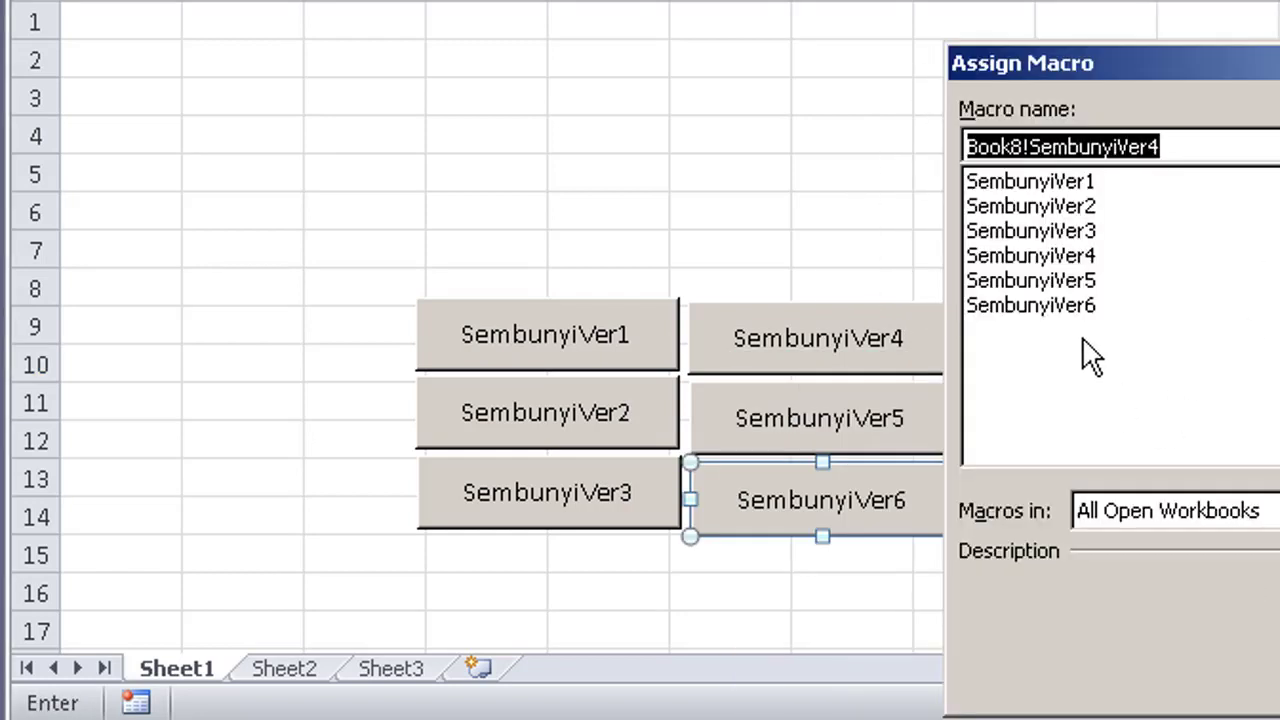
pyautogui.click(1078, 306)
pyautogui.press('Return')
pyautogui.click(1277, 440)
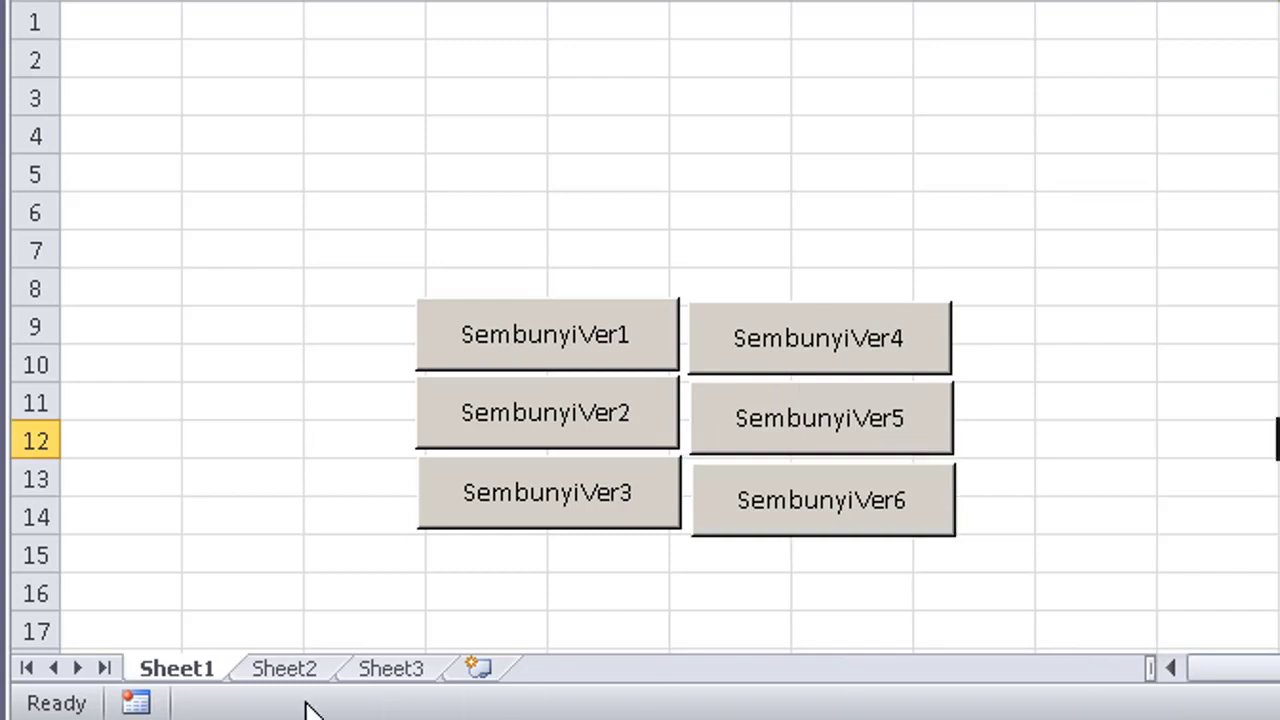
# Run the SembunyiVer6 button to hide Sheet2 and Sheet3, then unhide Sheet2.
pyautogui.click(800, 515)
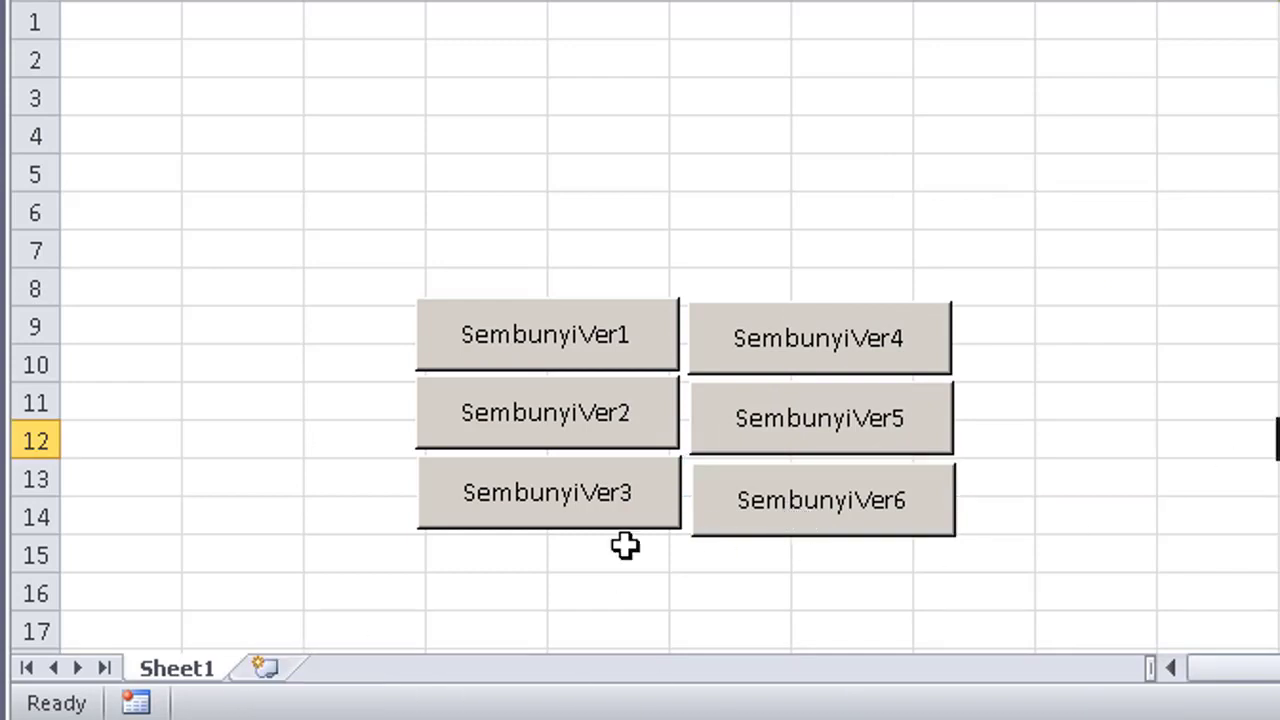
pyautogui.rightClick(177, 668)
pyautogui.click(287, 586)
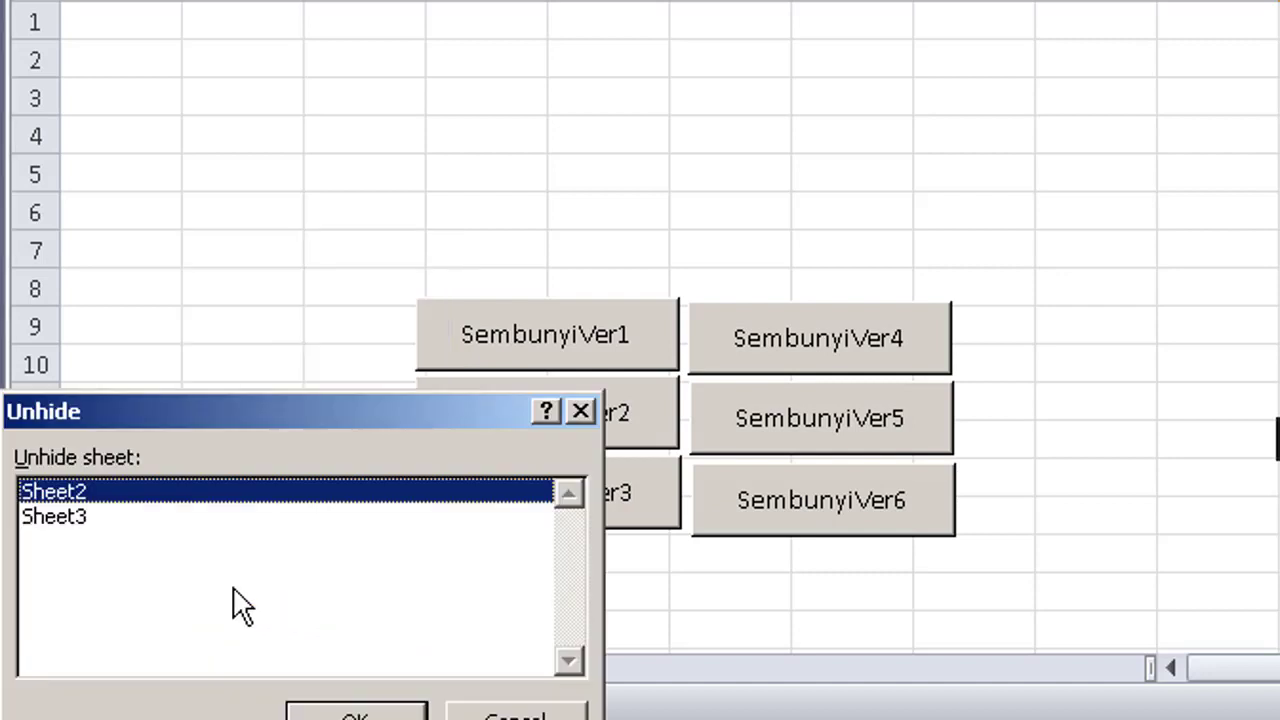
pyautogui.click(358, 712)
# Unhide Sheet3 and return to the Sheet1 tab.
pyautogui.rightClick(283, 665)
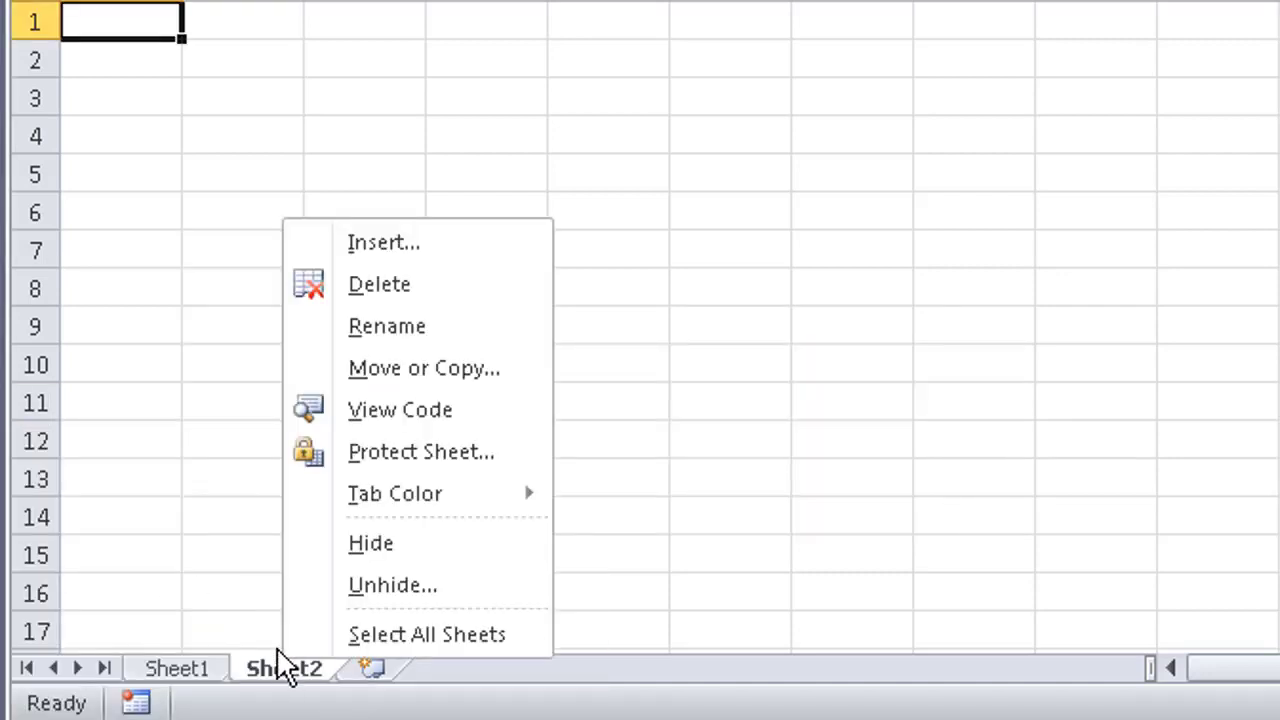
pyautogui.click(386, 584)
pyautogui.click(450, 708)
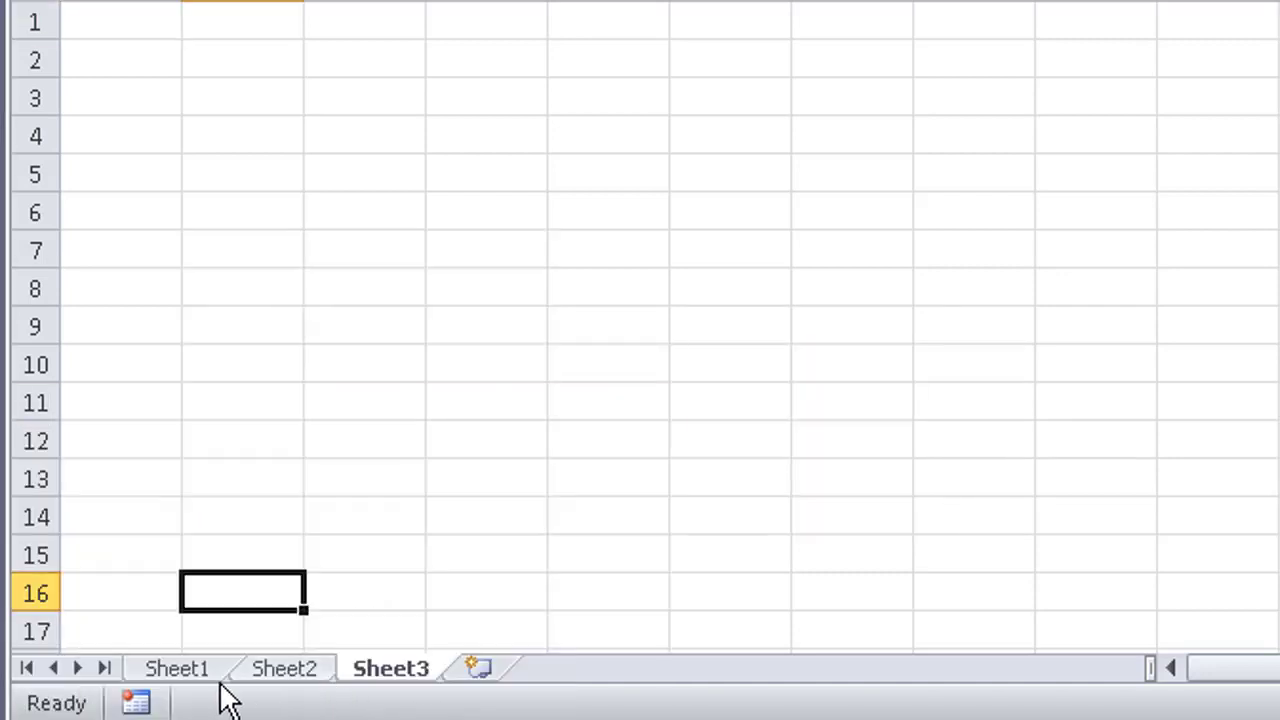
pyautogui.click(185, 666)
pyautogui.click(1168, 476)
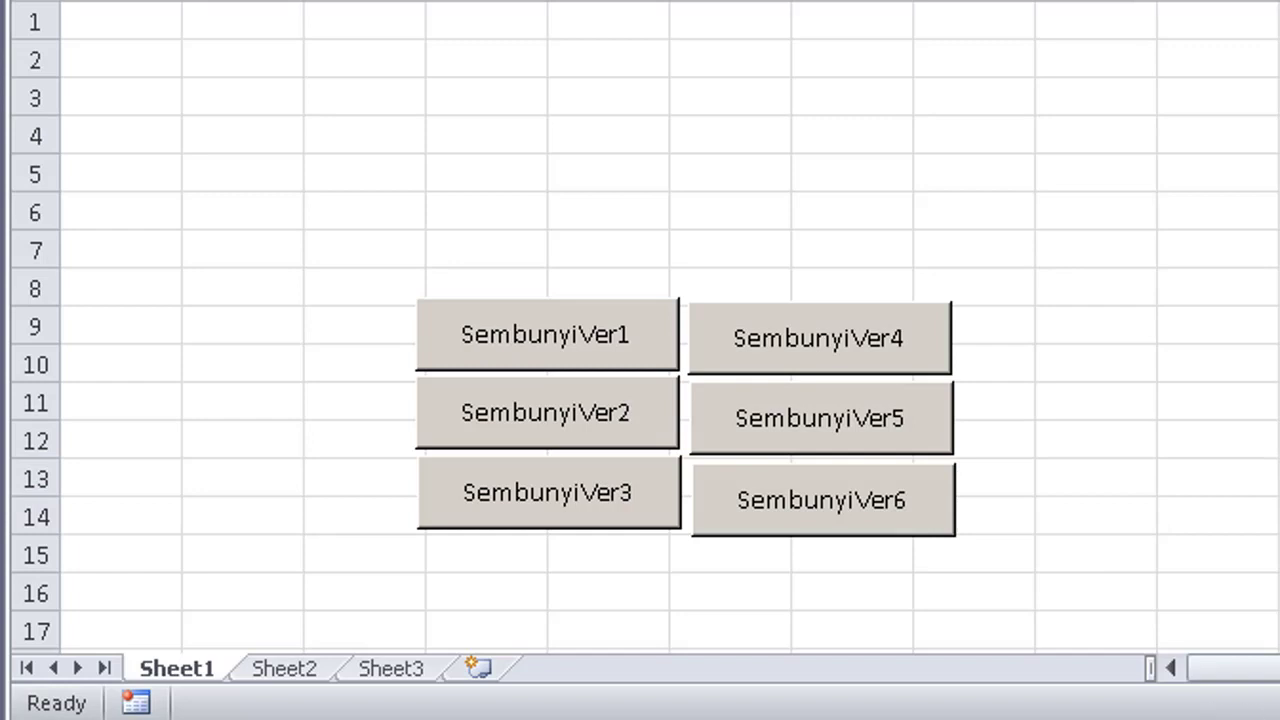
# In the VBA editor, type Sub SembunyiVer7 below SembunyiVer6 to create an empty procedure.
pyautogui.hotkey('alt', 'F11')
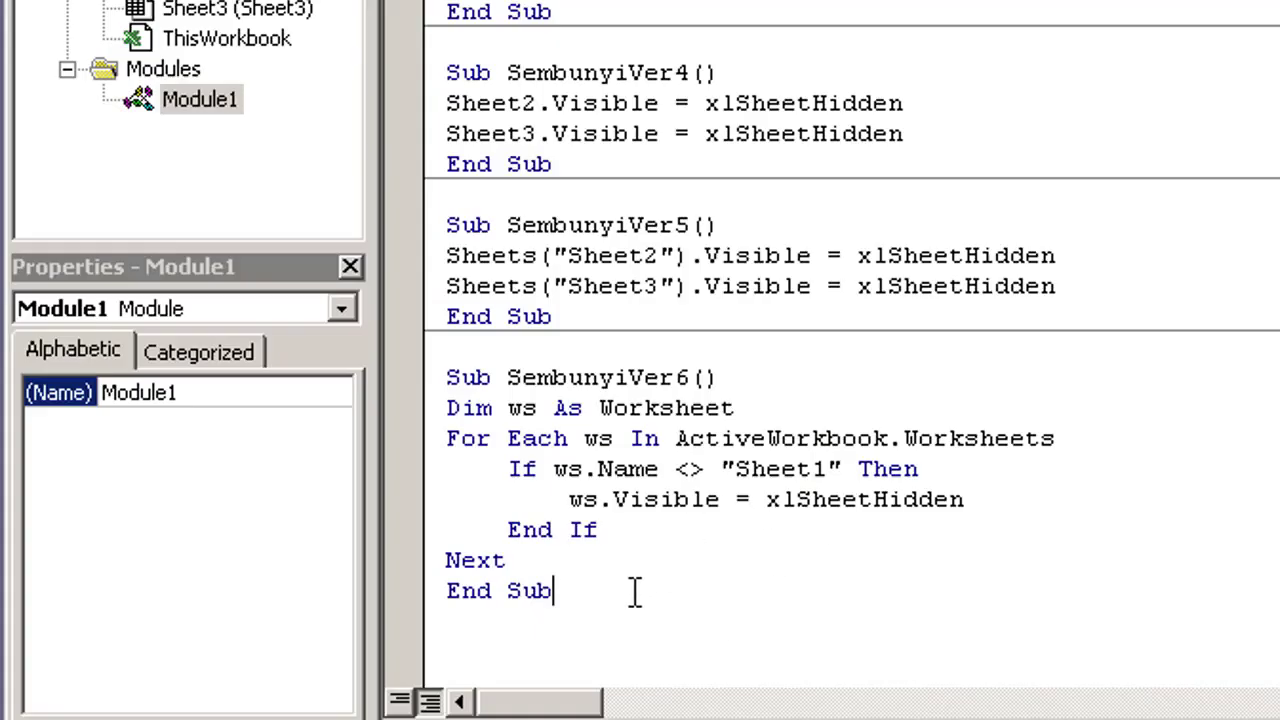
pyautogui.write('sub ')
pyautogui.write('Sembunyi')
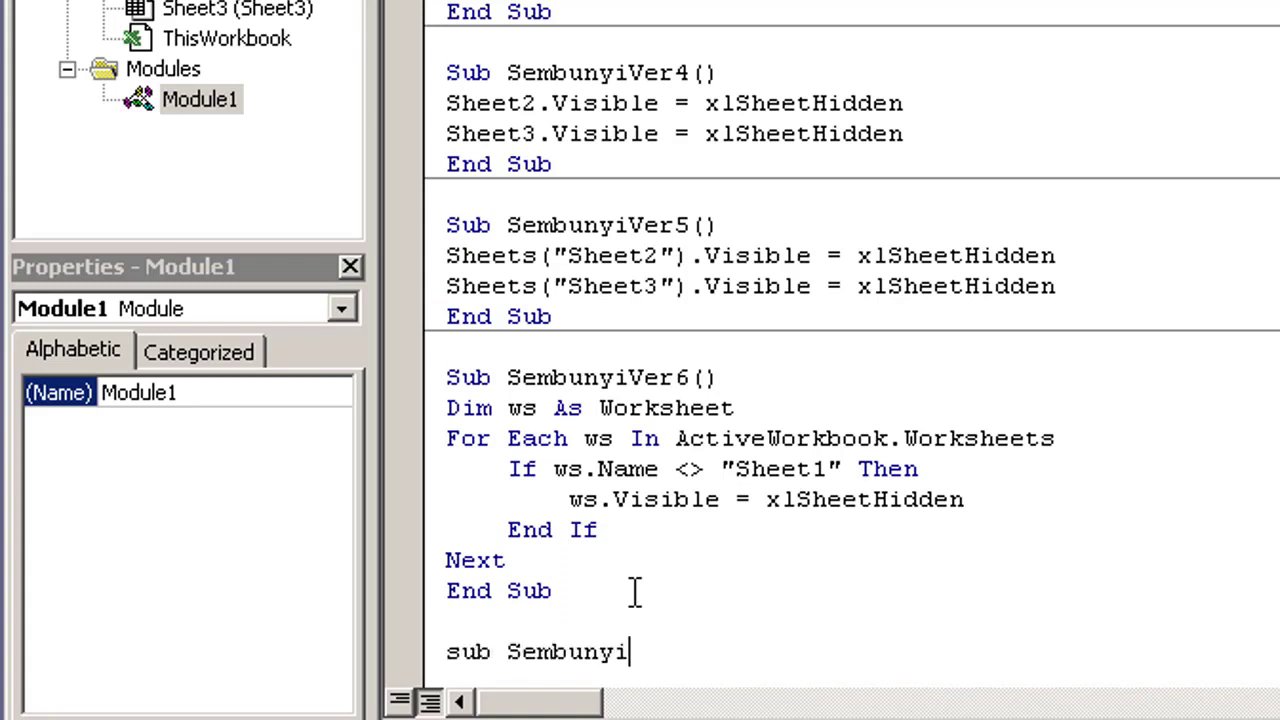
pyautogui.write('Ver7')
pyautogui.press('Return')
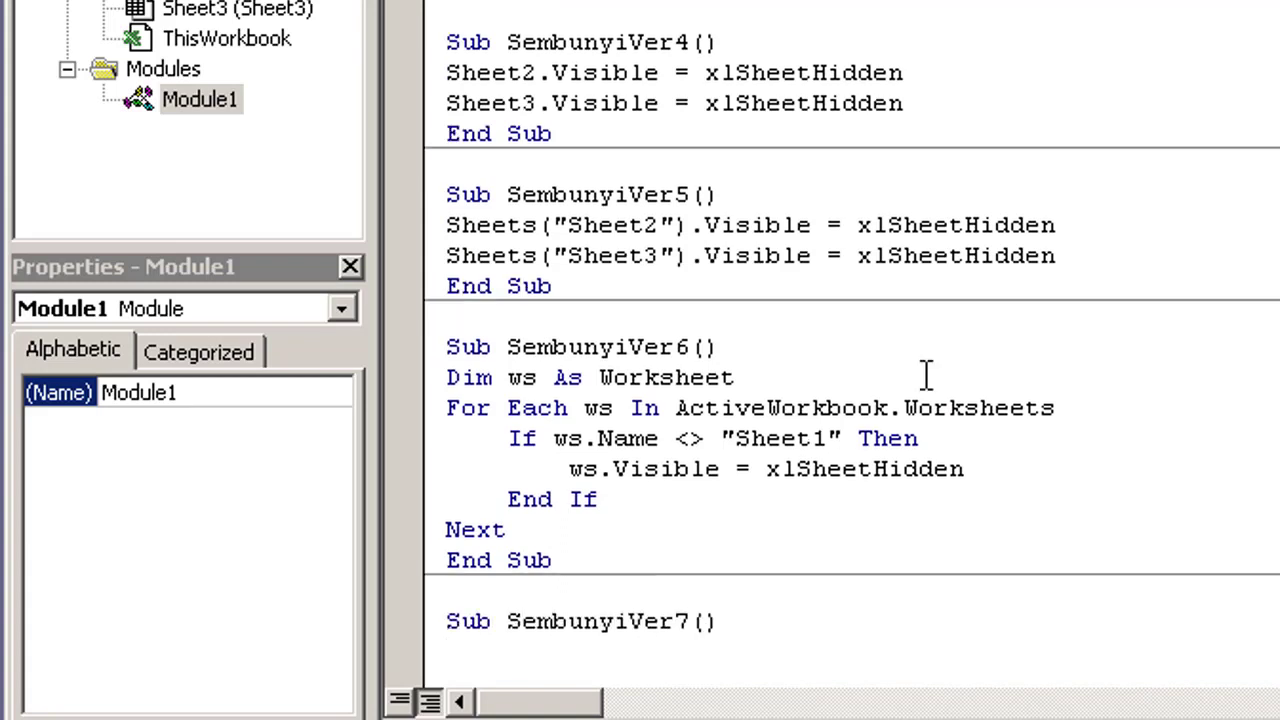
pyautogui.scroll(-1, 839, 346)
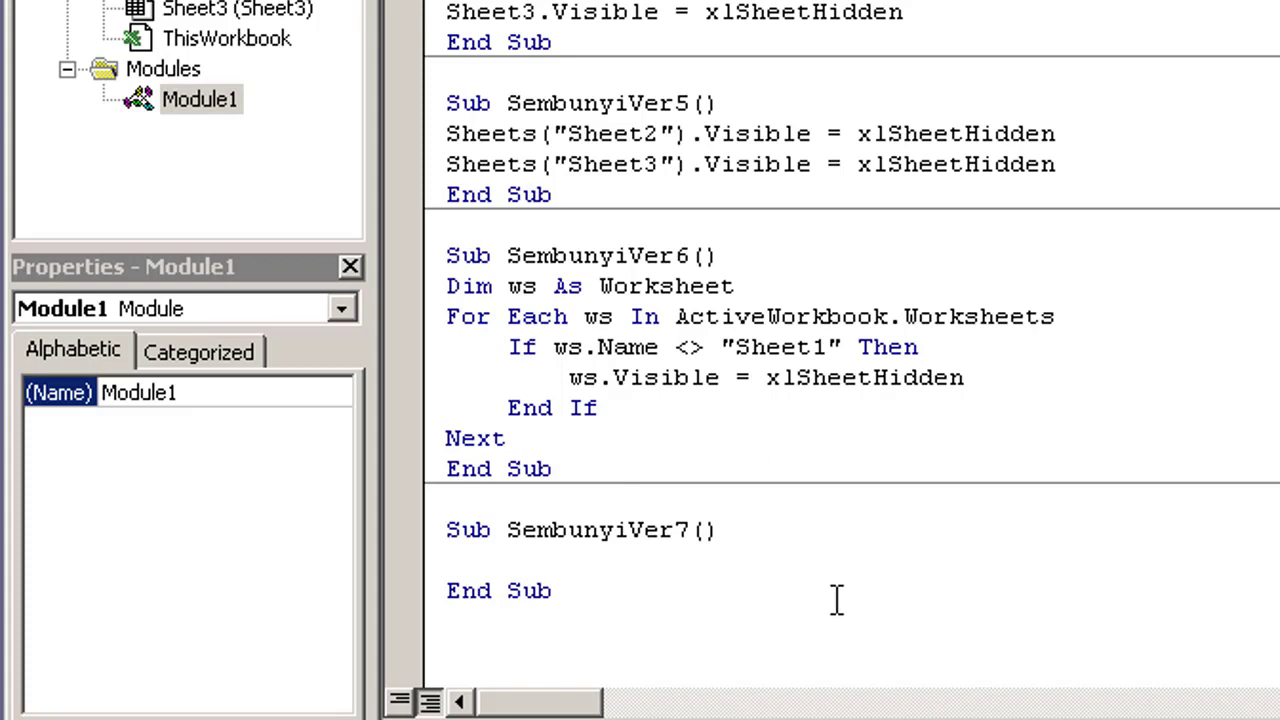
# Declare ws As Worksheet and start a For Each ws In Worksheets loop in SembunyiVer7.
pyautogui.write('dim')
pyautogui.write(' ws as ')
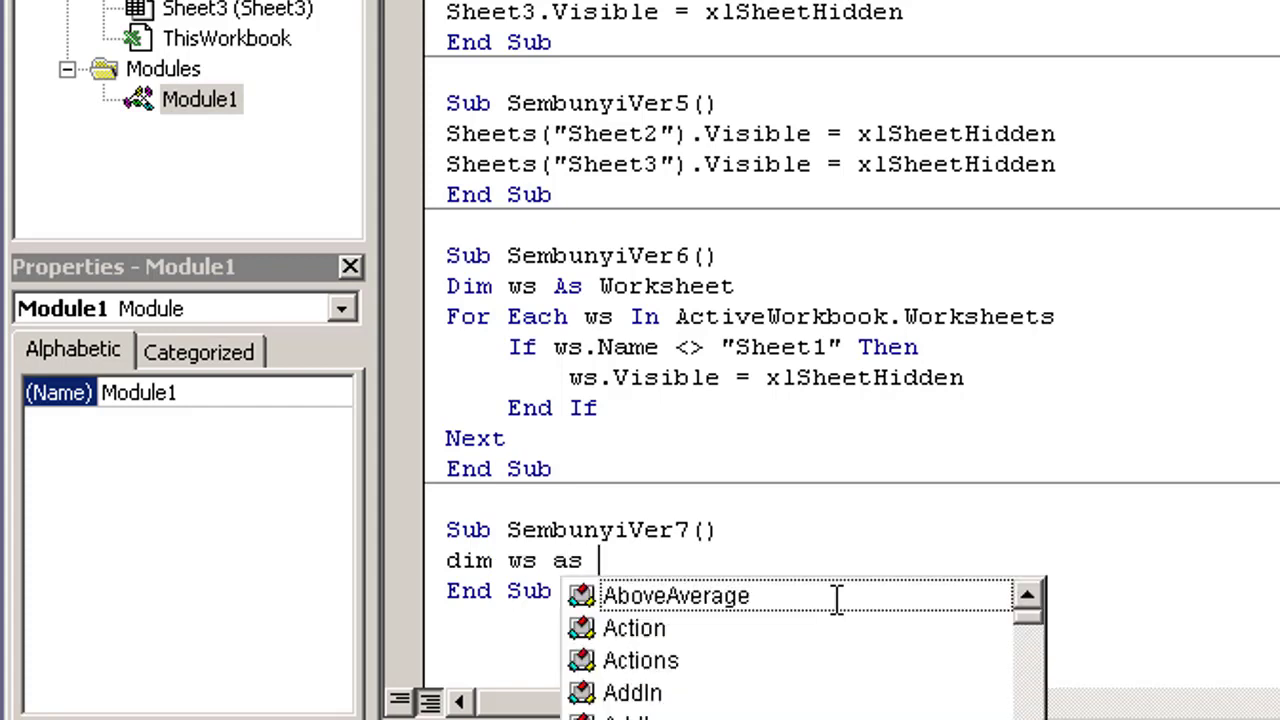
pyautogui.write('worksh')
pyautogui.press('Tab')
pyautogui.press('Return')
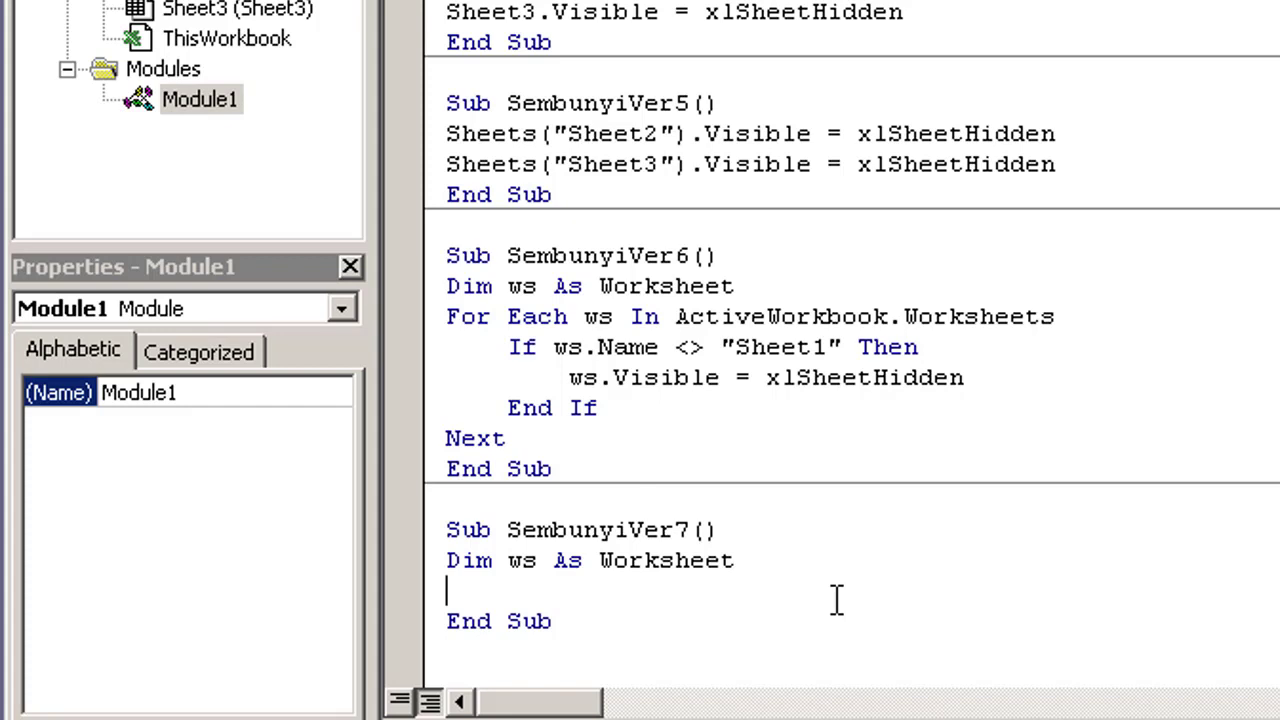
pyautogui.write('for ')
pyautogui.write('each')
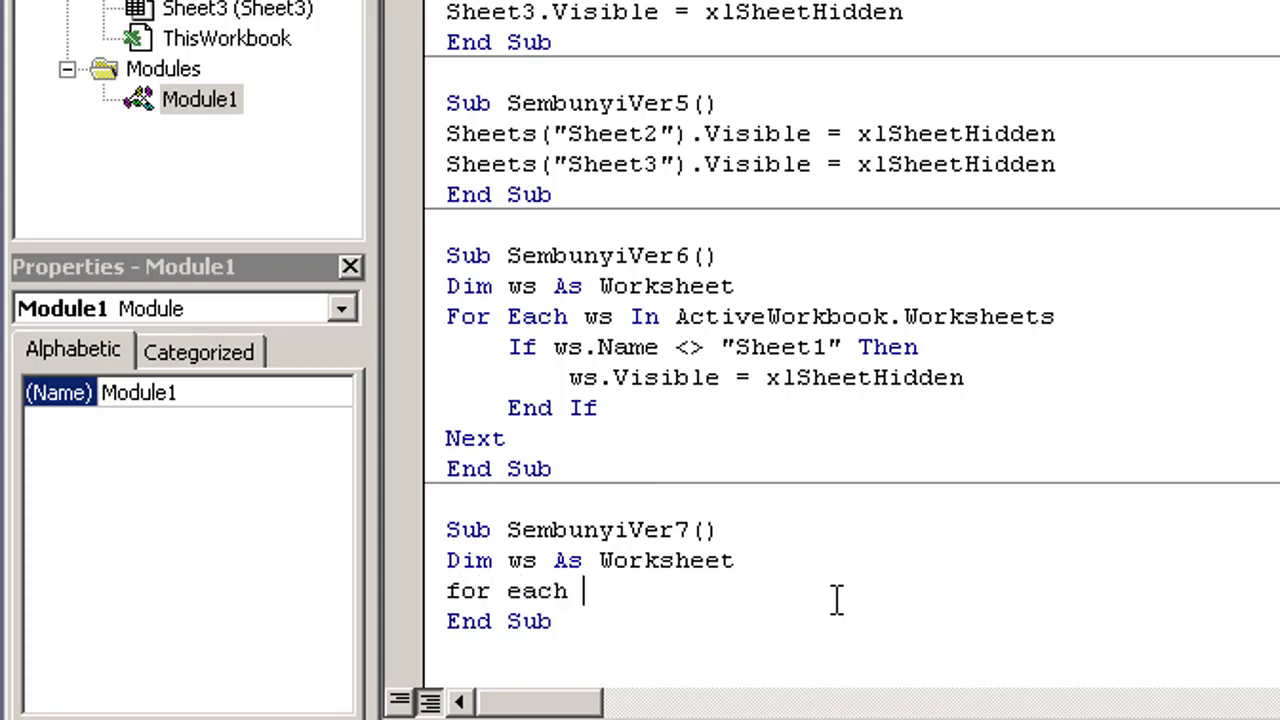
pyautogui.write(' w in')
pyautogui.write(' wo')
pyautogui.press('BackSpace')
pyautogui.press('BackSpace')
pyautogui.press('BackSpace')
pyautogui.press('BackSpace')
pyautogui.press('BackSpace')
pyautogui.press('BackSpace')
pyautogui.write('s')
pyautogui.write(' in ')
pyautogui.write('work')
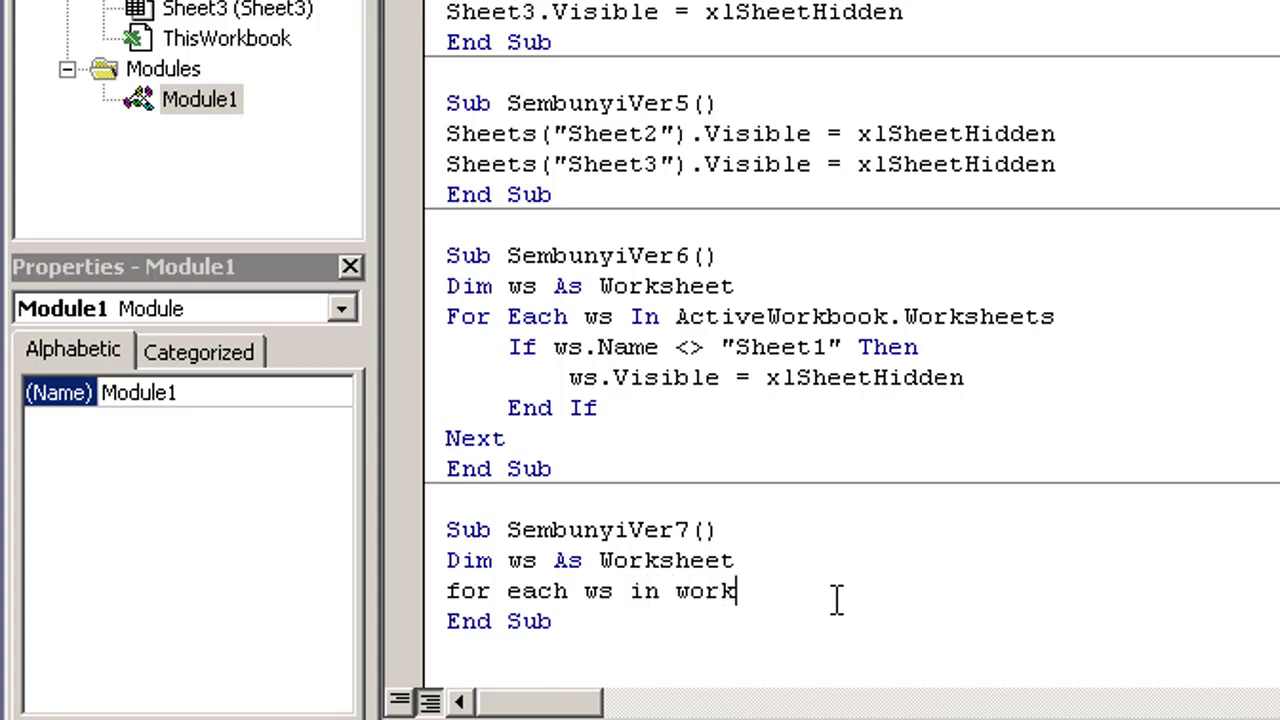
pyautogui.write('sheets')
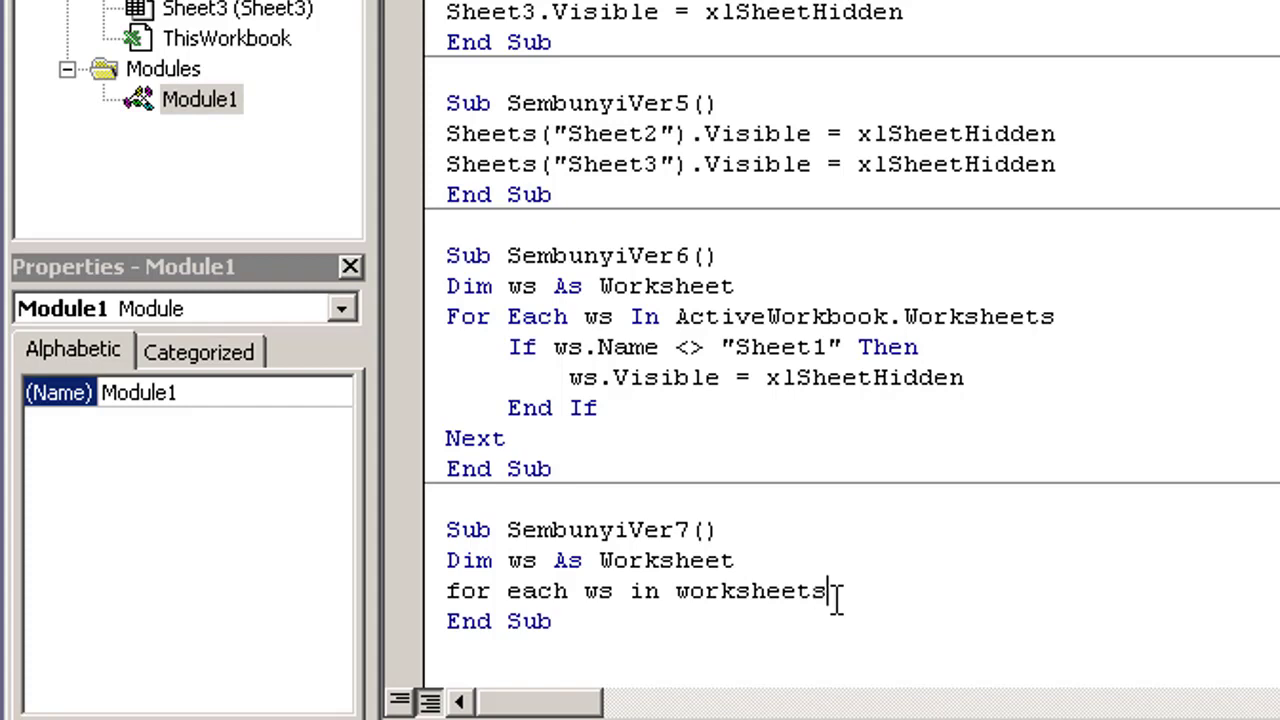
pyautogui.press('Return')
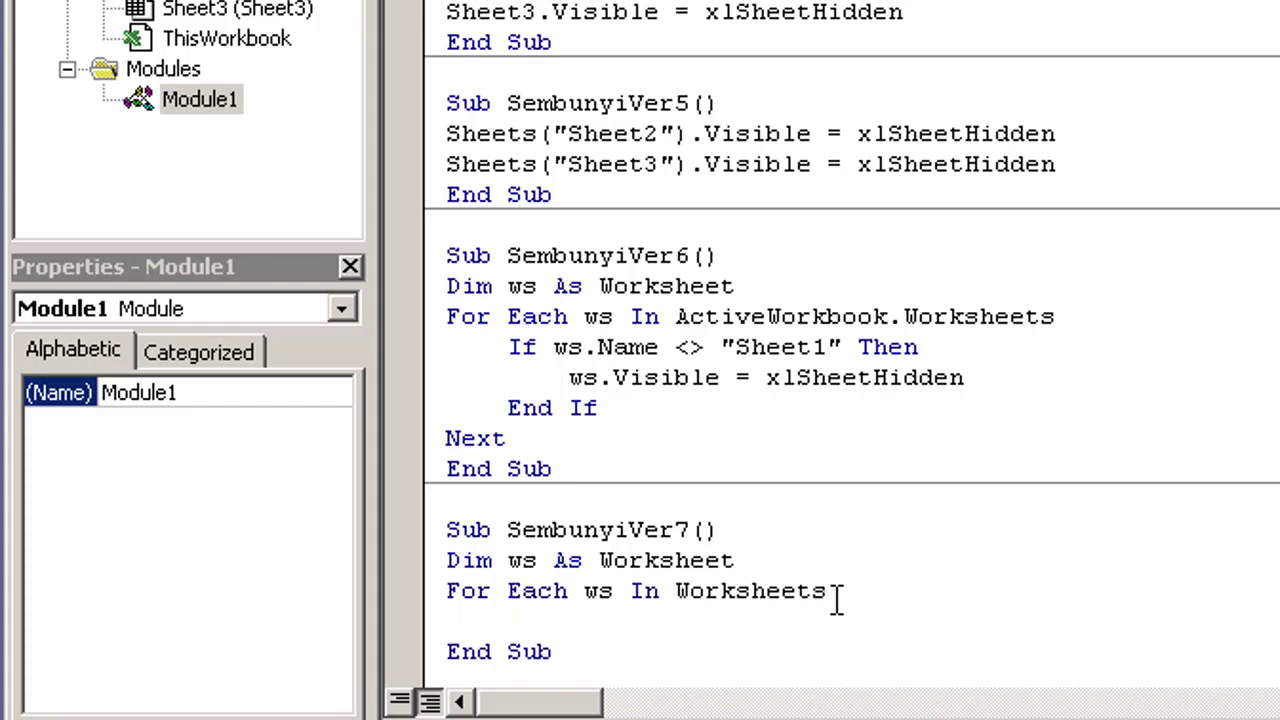
# Type the condition If ws.Name <> "Sheet1" Then inside the loop.
pyautogui.write('if ')
pyautogui.write('ws.na')
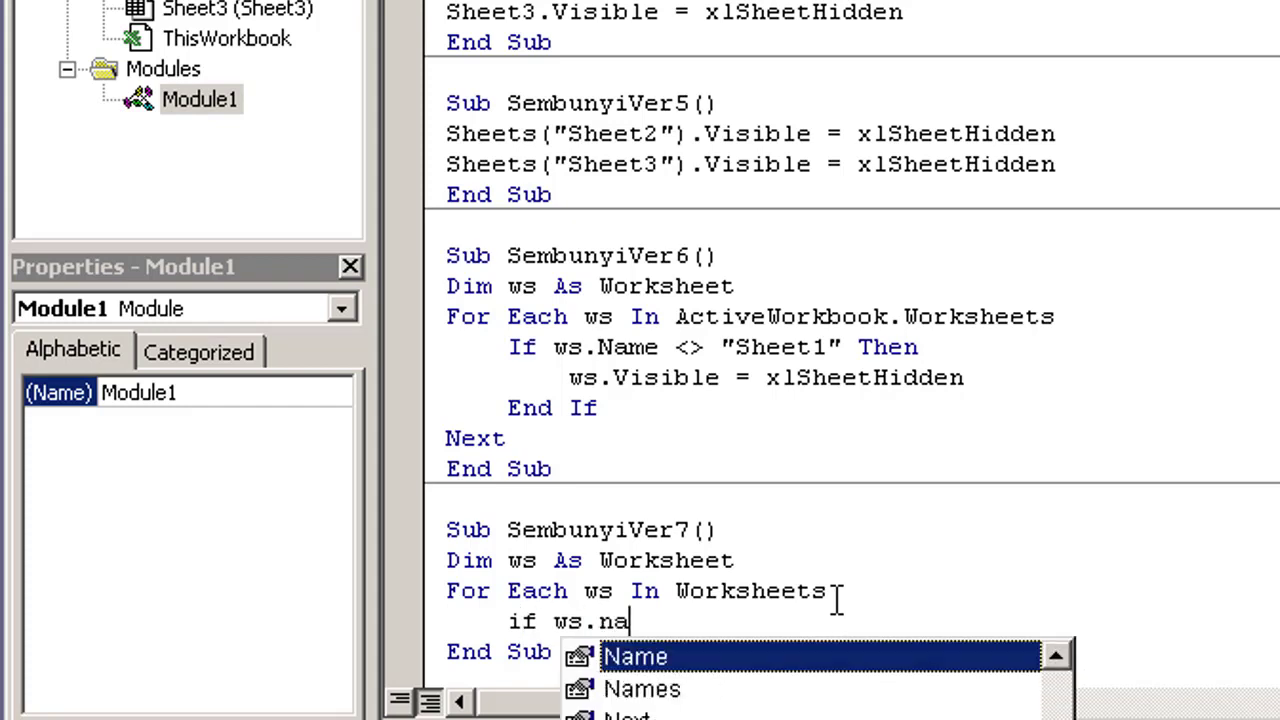
pyautogui.press('Tab')
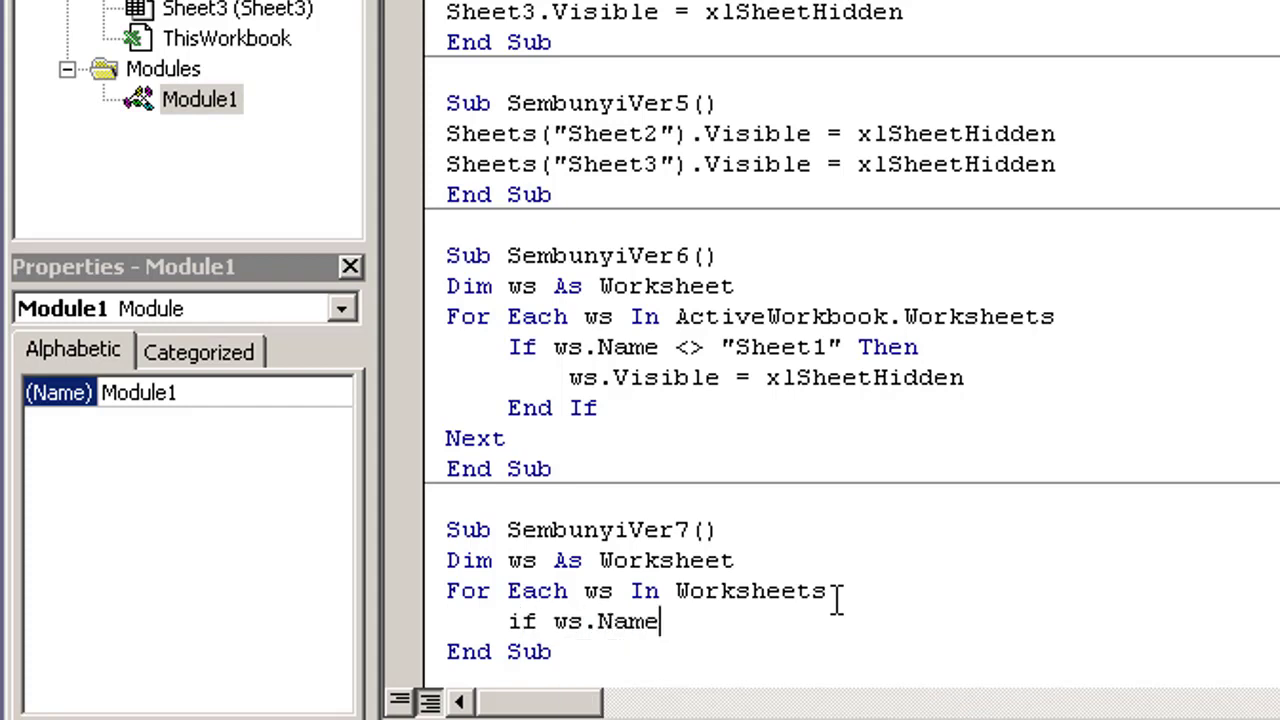
pyautogui.write('<>')
pyautogui.write('"Sheet')
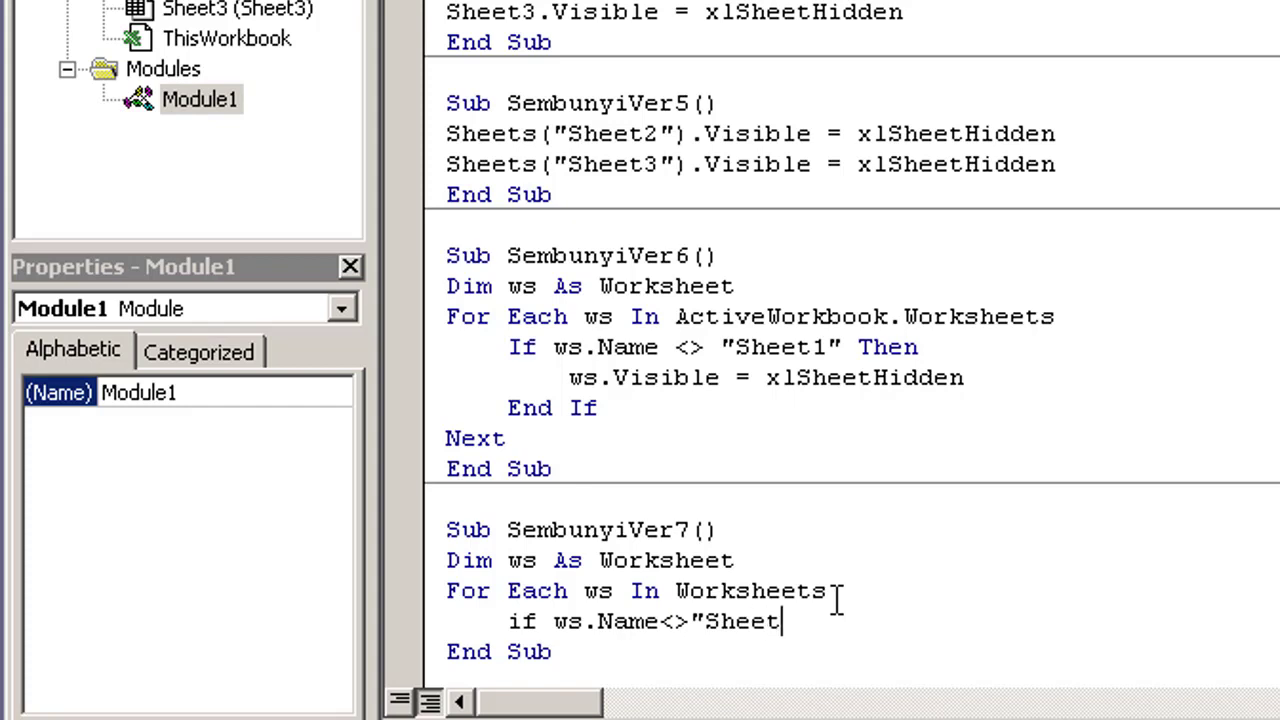
pyautogui.write('1')
pyautogui.write('" t')
pyautogui.write('hen')
# Complete the If line with ws.Visible = xlSheetHidden after Then.
pyautogui.click(1017, 374)
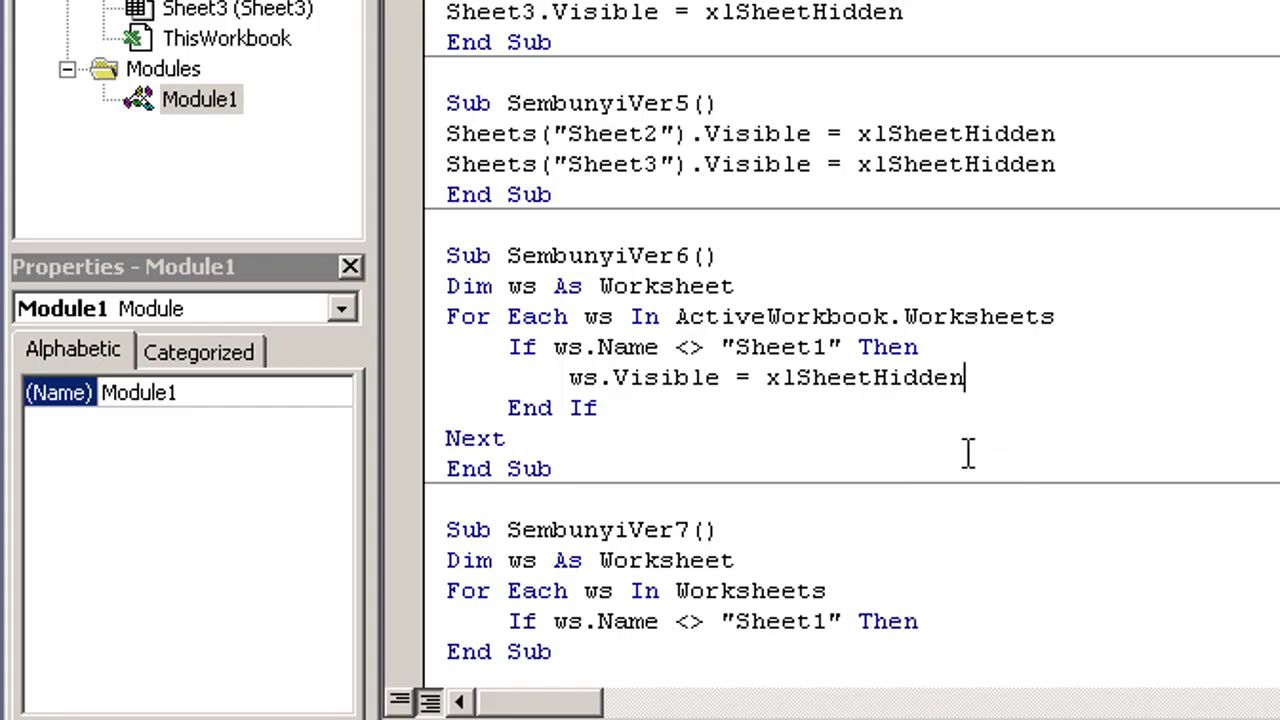
pyautogui.click(985, 620)
pyautogui.write('ws.')
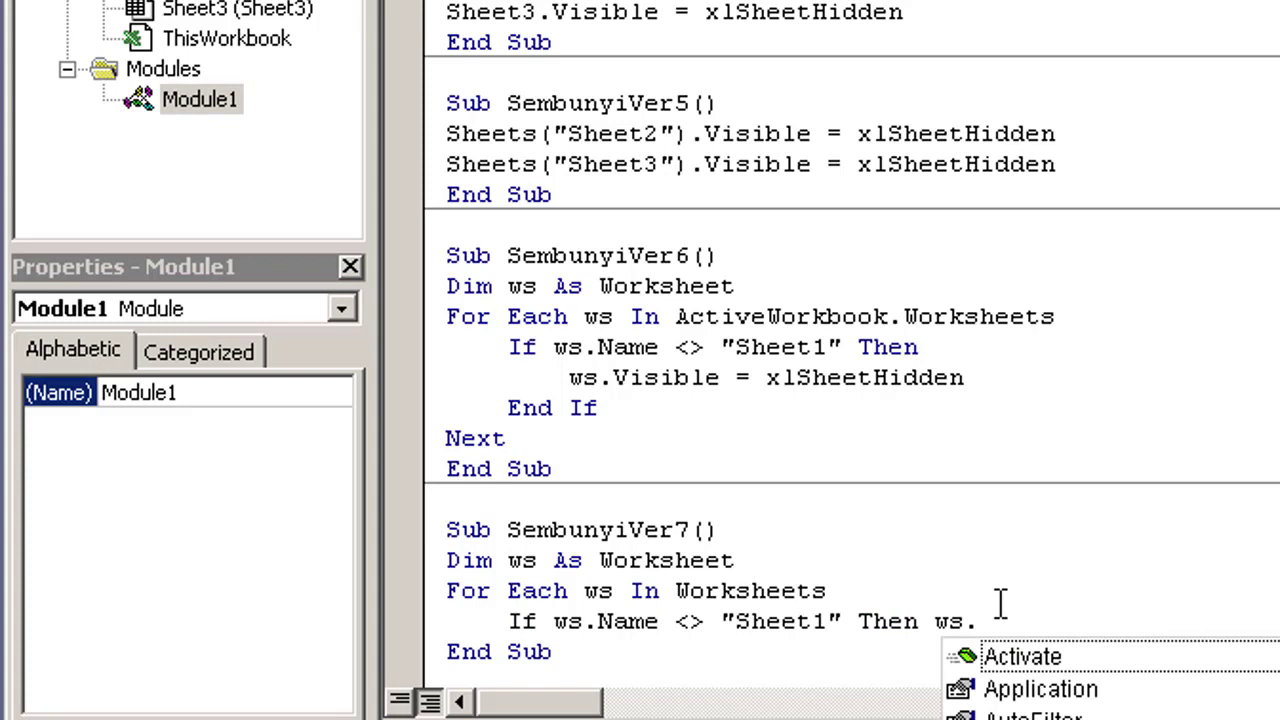
pyautogui.write('visi')
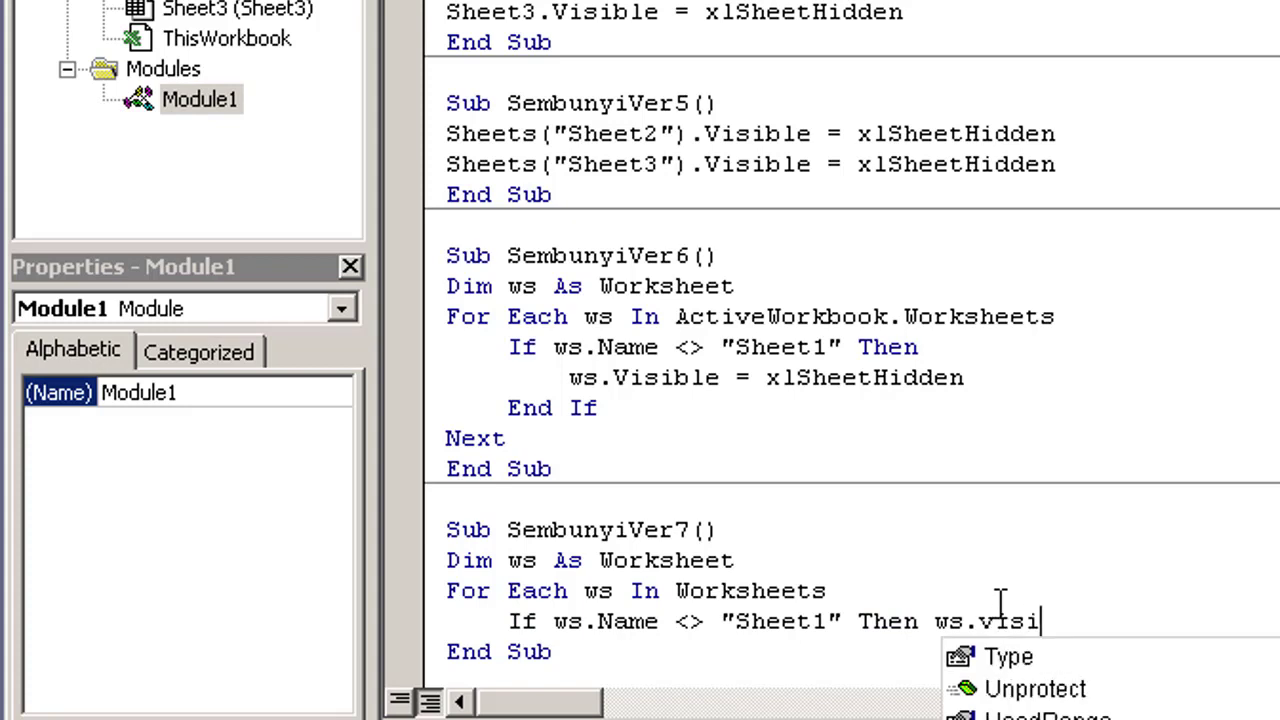
pyautogui.press('Tab')
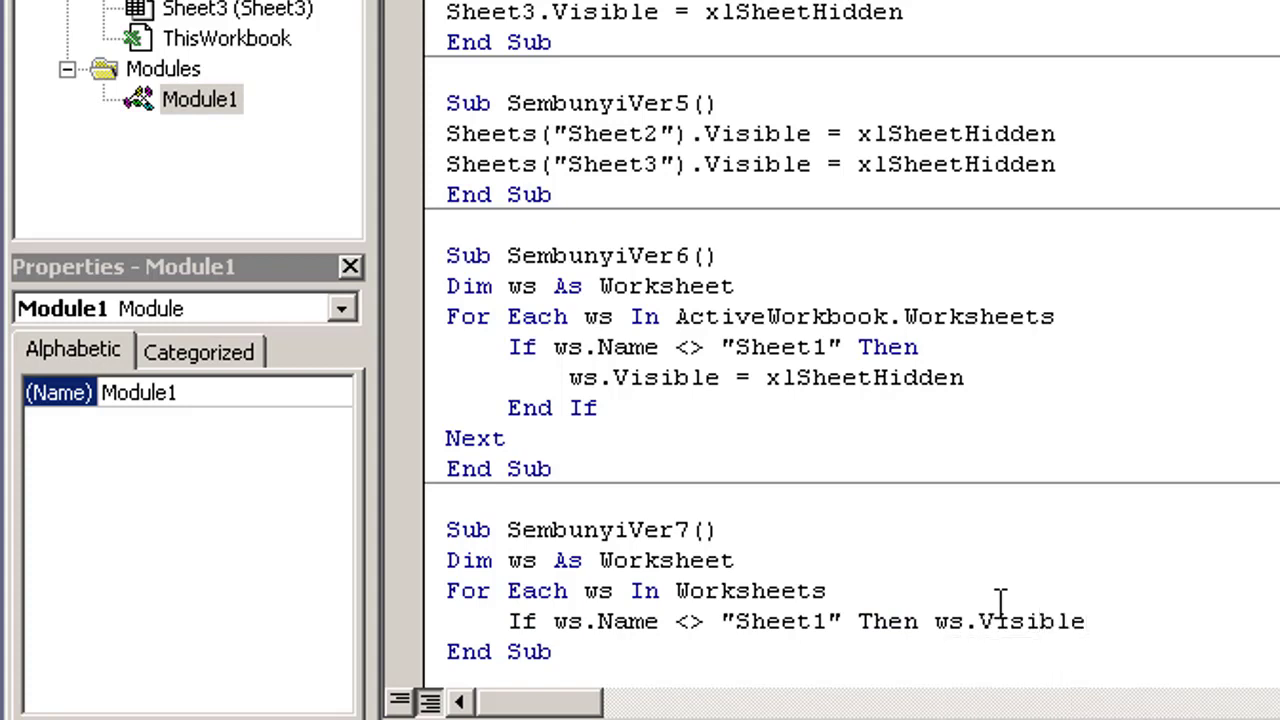
pyautogui.write('=')
pyautogui.press('Down')
pyautogui.press('Tab')
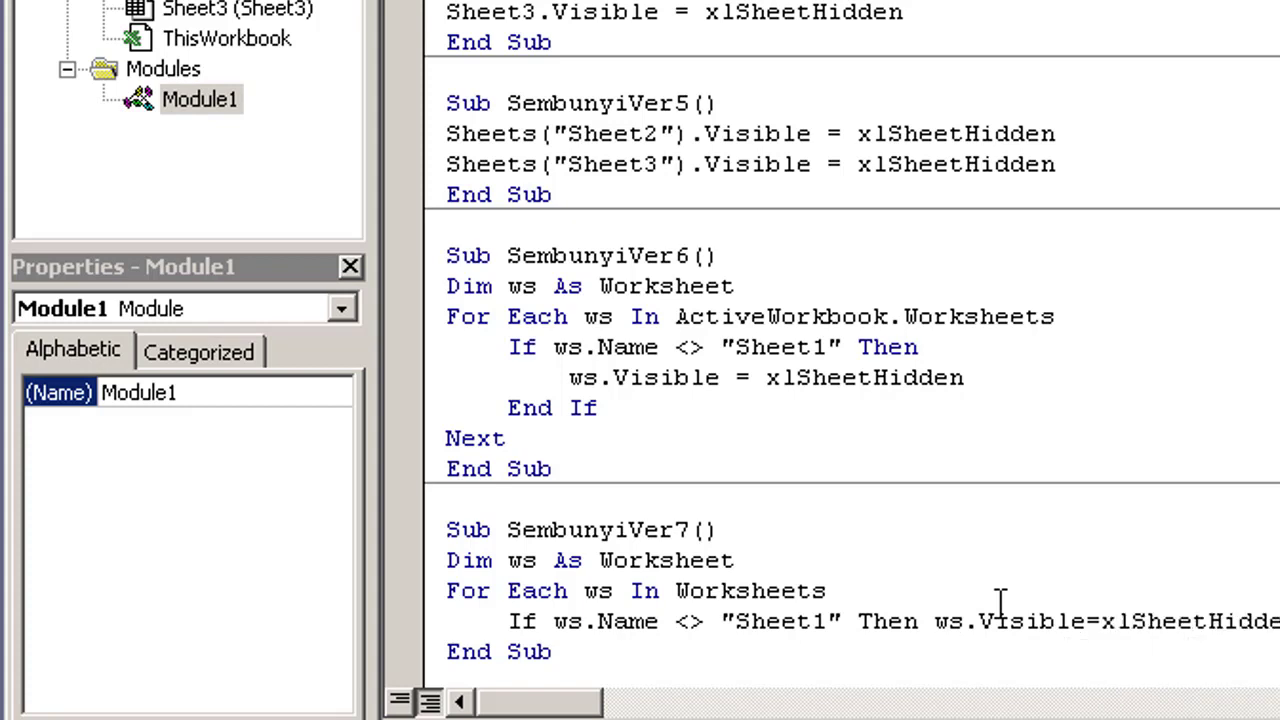
pyautogui.press('Return')
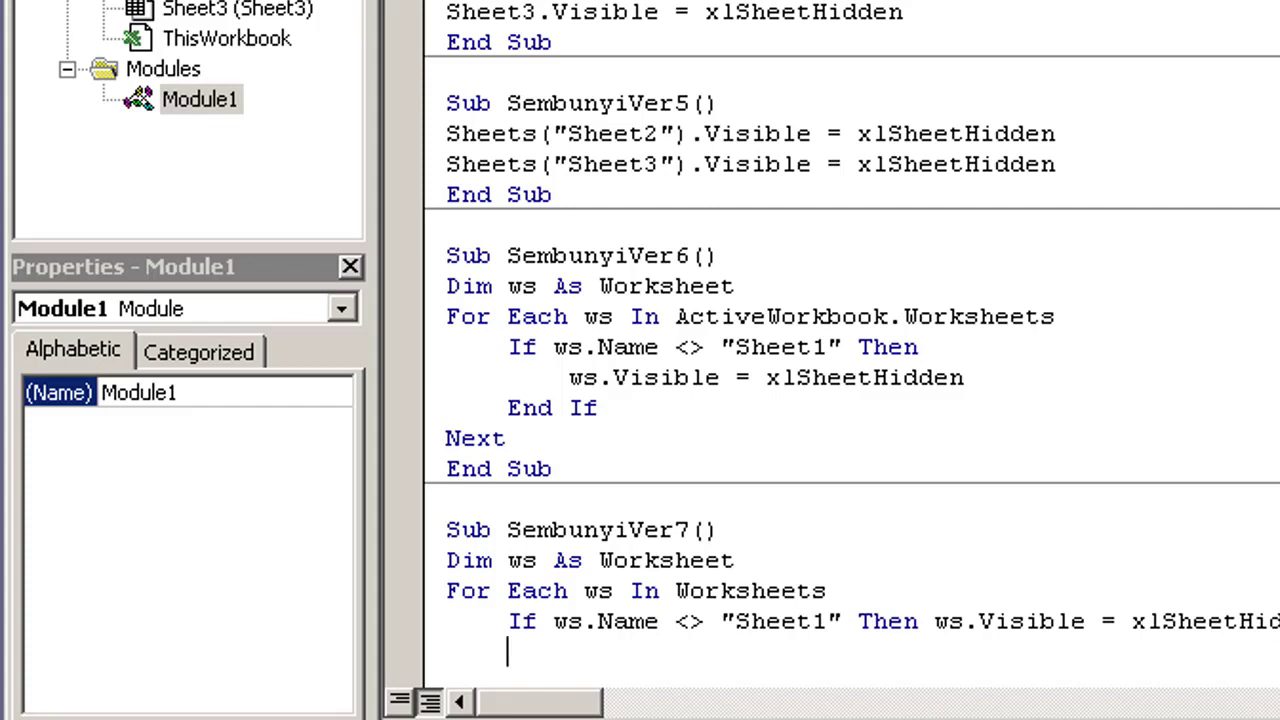
# Add End Sub and close the worksheet loop with Next.
pyautogui.press('Return')
pyautogui.write('End Sub')
pyautogui.press('Up')
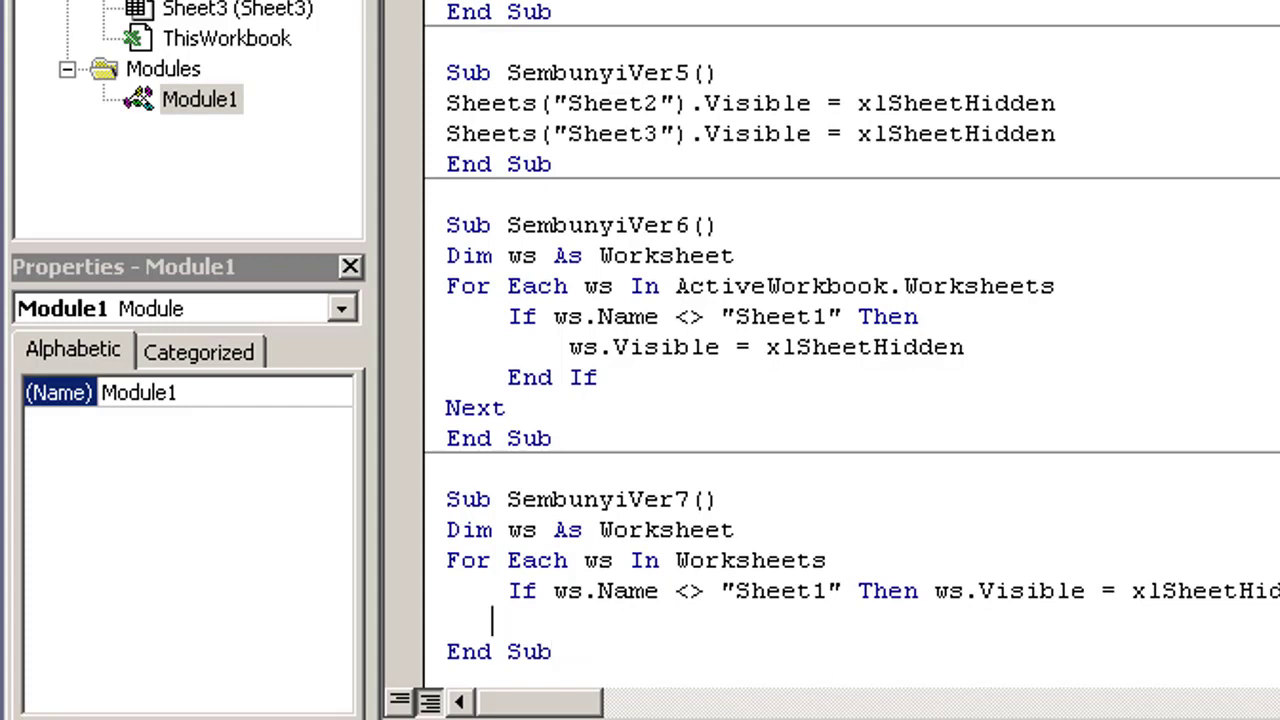
pyautogui.press('BackSpace')
pyautogui.press('BackSpace')
pyautogui.press('BackSpace')
pyautogui.write('n')
pyautogui.write('ext')
pyautogui.press('Up')
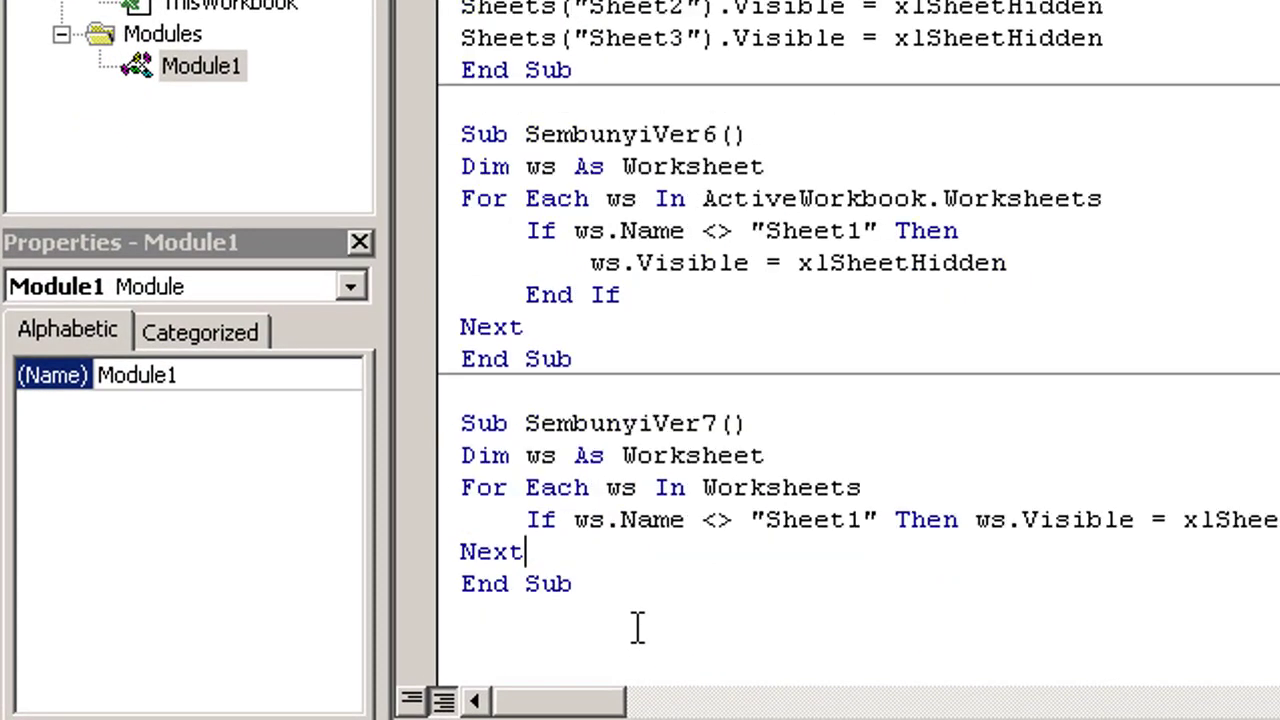
pyautogui.click(686, 558)
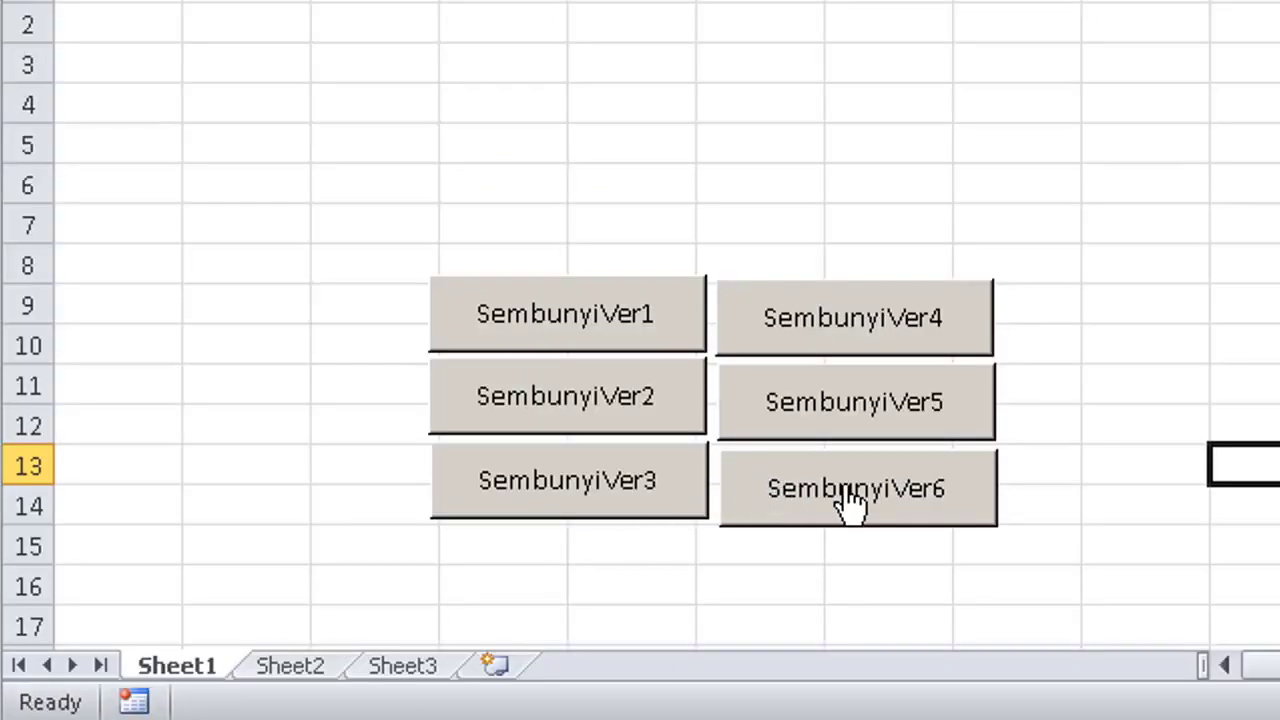
# Copy the SembunyiVer6 button beside SembunyiVer4 and relabel it SembunyiVer7.
pyautogui.rightClick(846, 488)
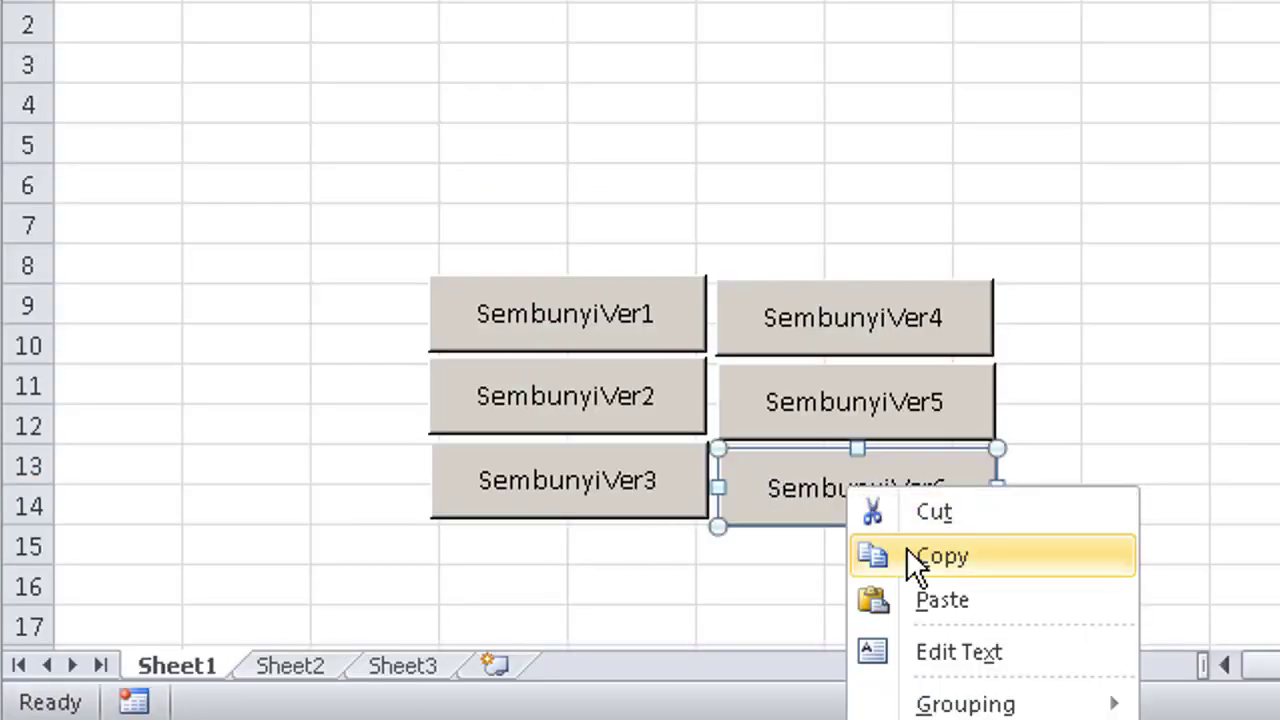
pyautogui.click(940, 556)
pyautogui.click(1214, 331)
pyautogui.hotkey('ctrl', 'v')
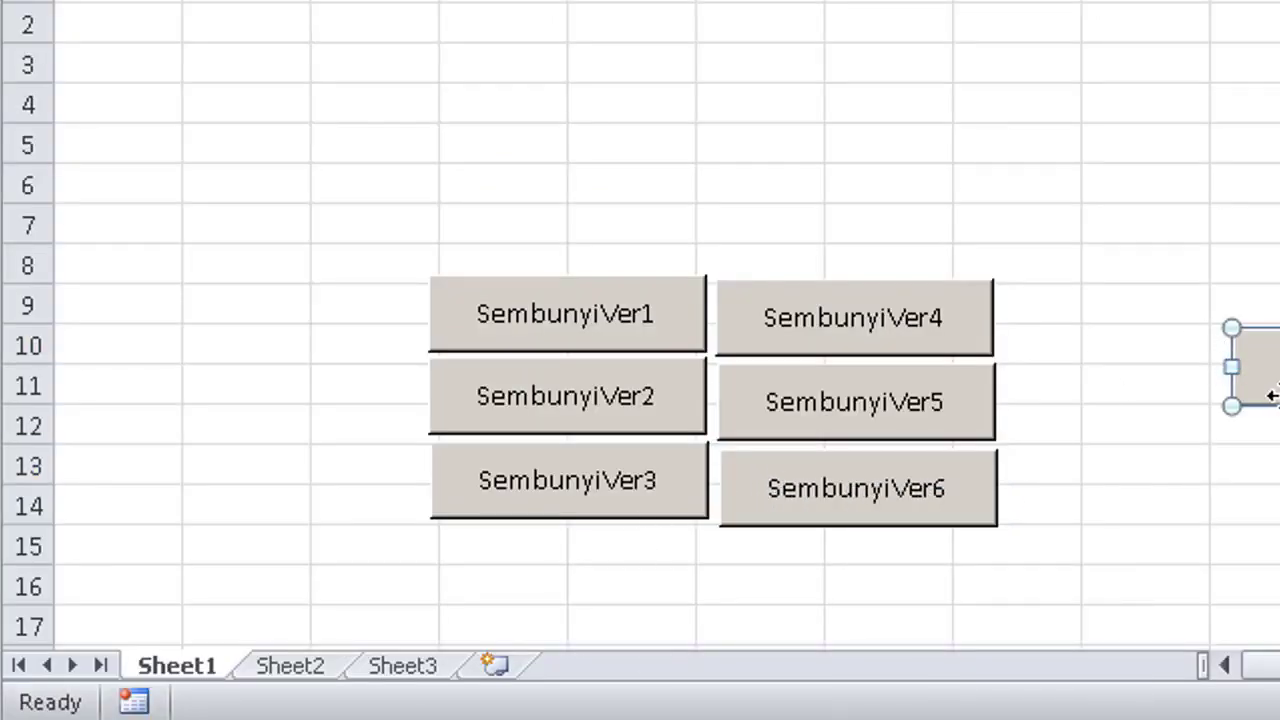
pyautogui.moveTo(1272, 395); pyautogui.dragTo(1135, 340)
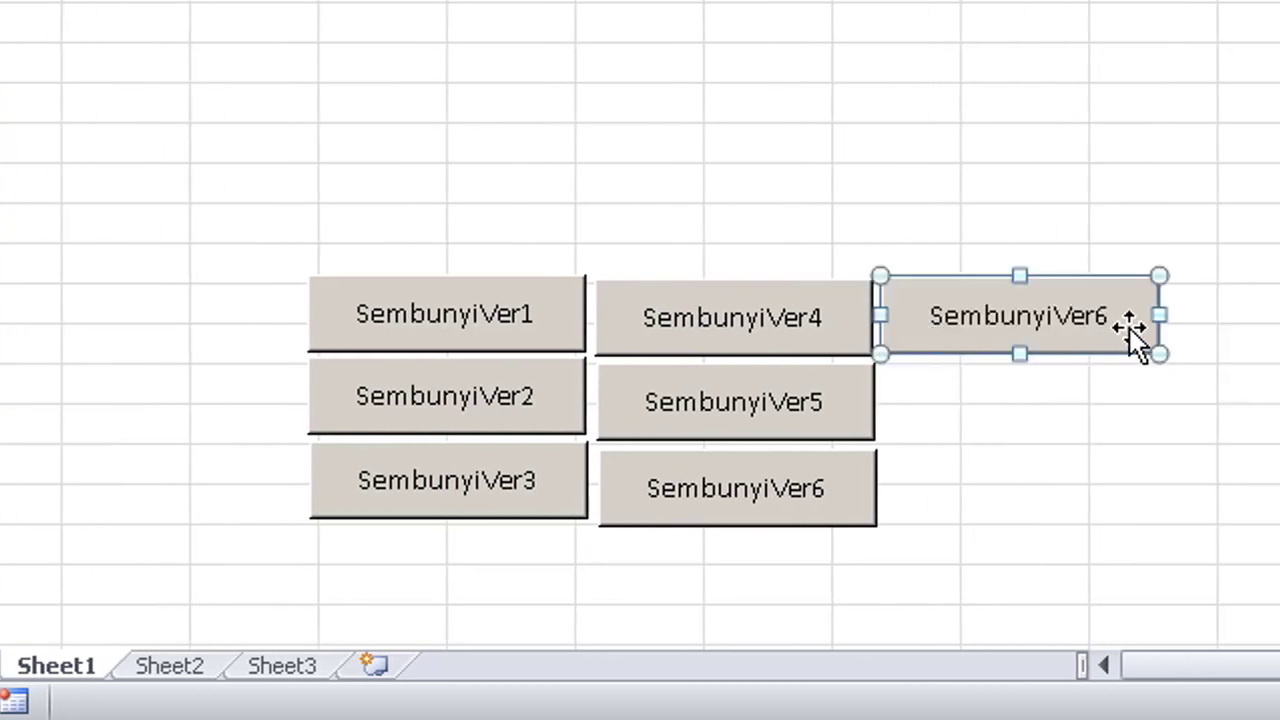
pyautogui.click(1108, 318)
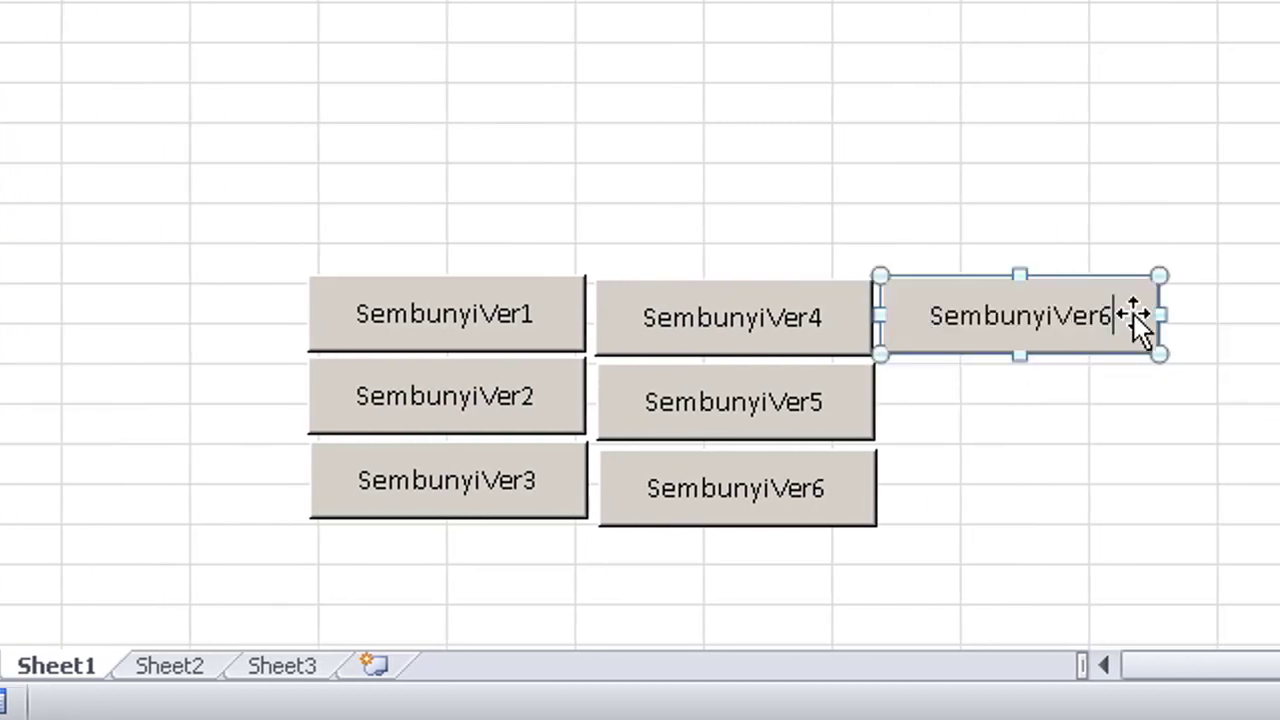
pyautogui.press('BackSpace')
pyautogui.write('7')
pyautogui.press('Escape')
pyautogui.press('Escape')
# Assign the SembunyiVer7 macro to the new button.
pyautogui.rightClick(1025, 305)
pyautogui.click(1150, 608)
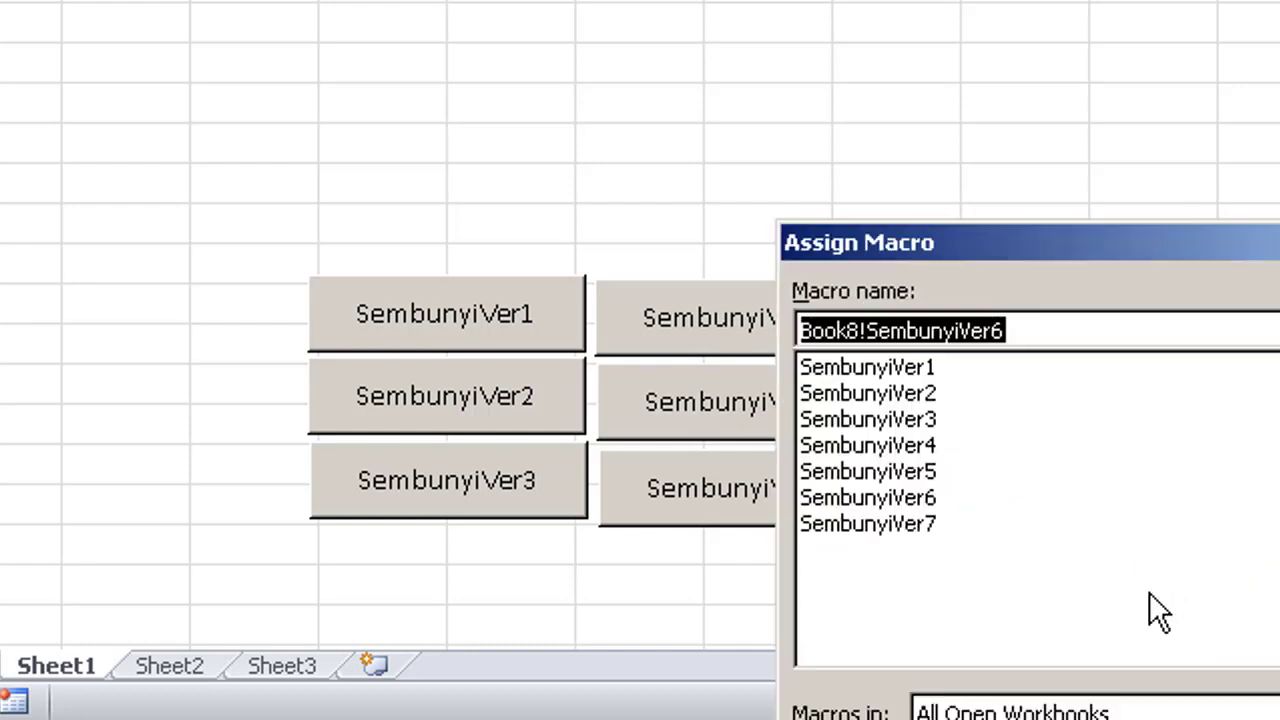
pyautogui.click(930, 525)
pyautogui.moveTo(1207, 245); pyautogui.dragTo(1279, 12)
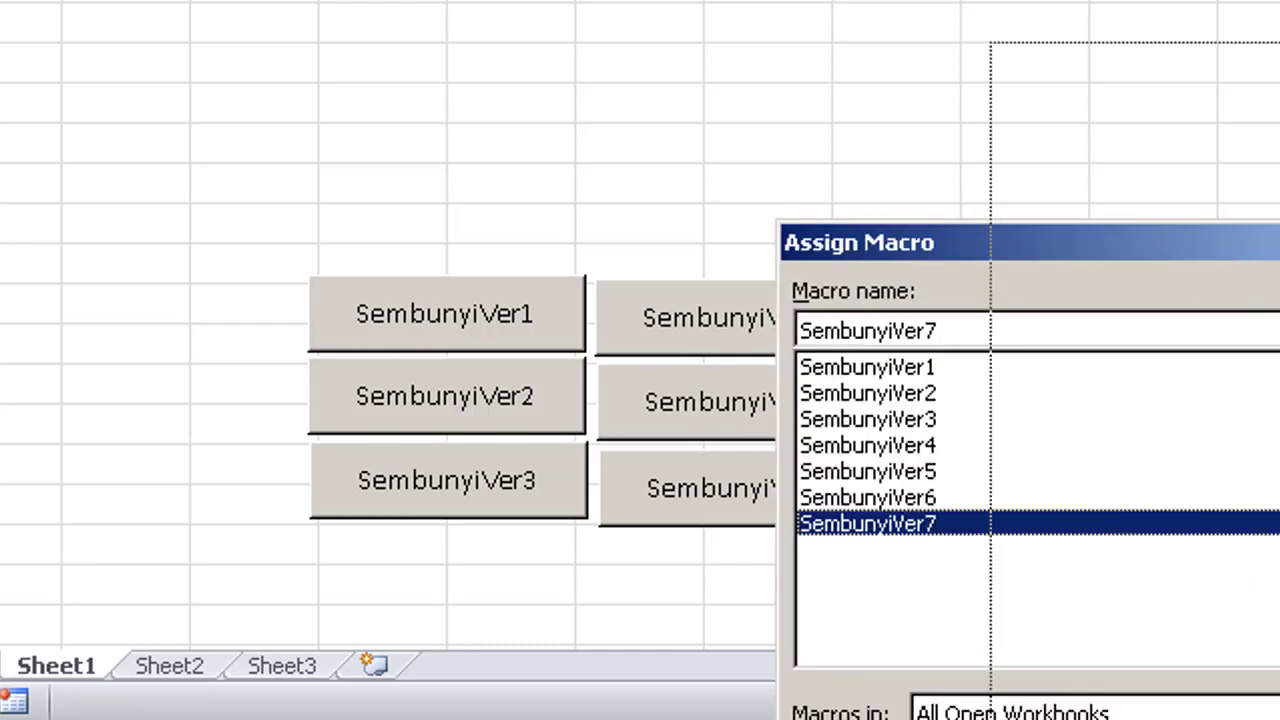
pyautogui.press('Return')
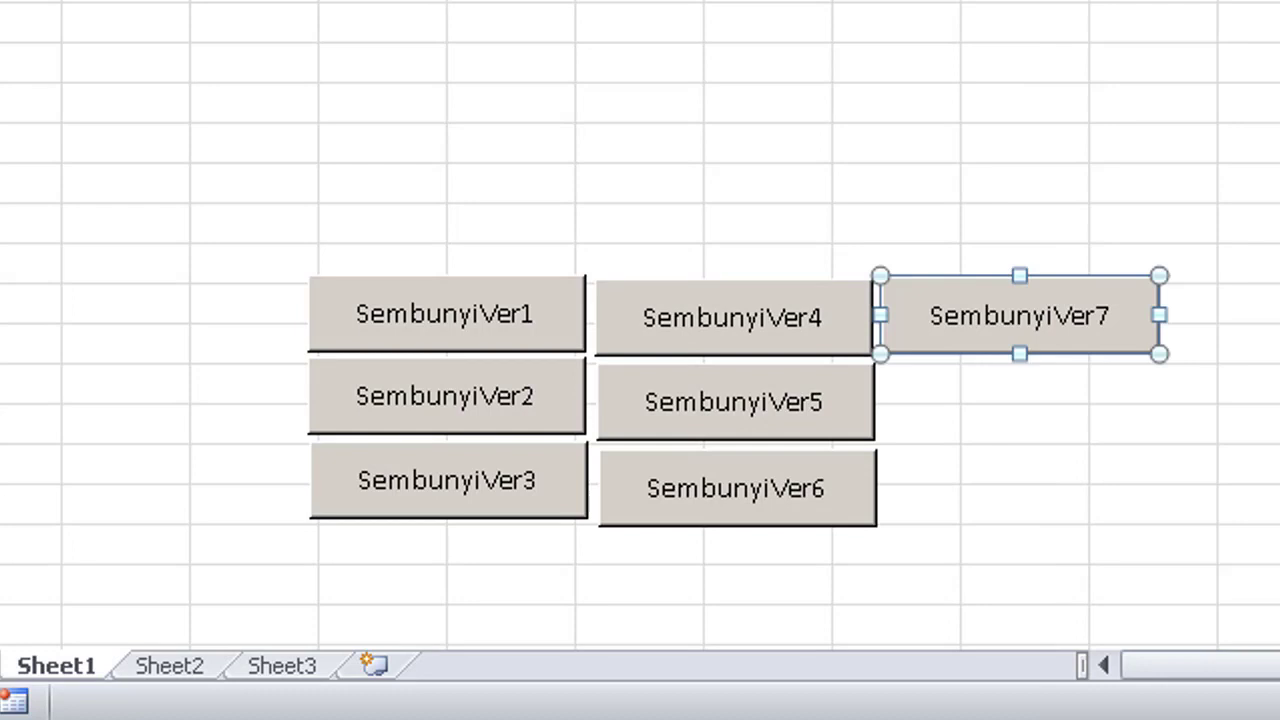
pyautogui.press('Escape')
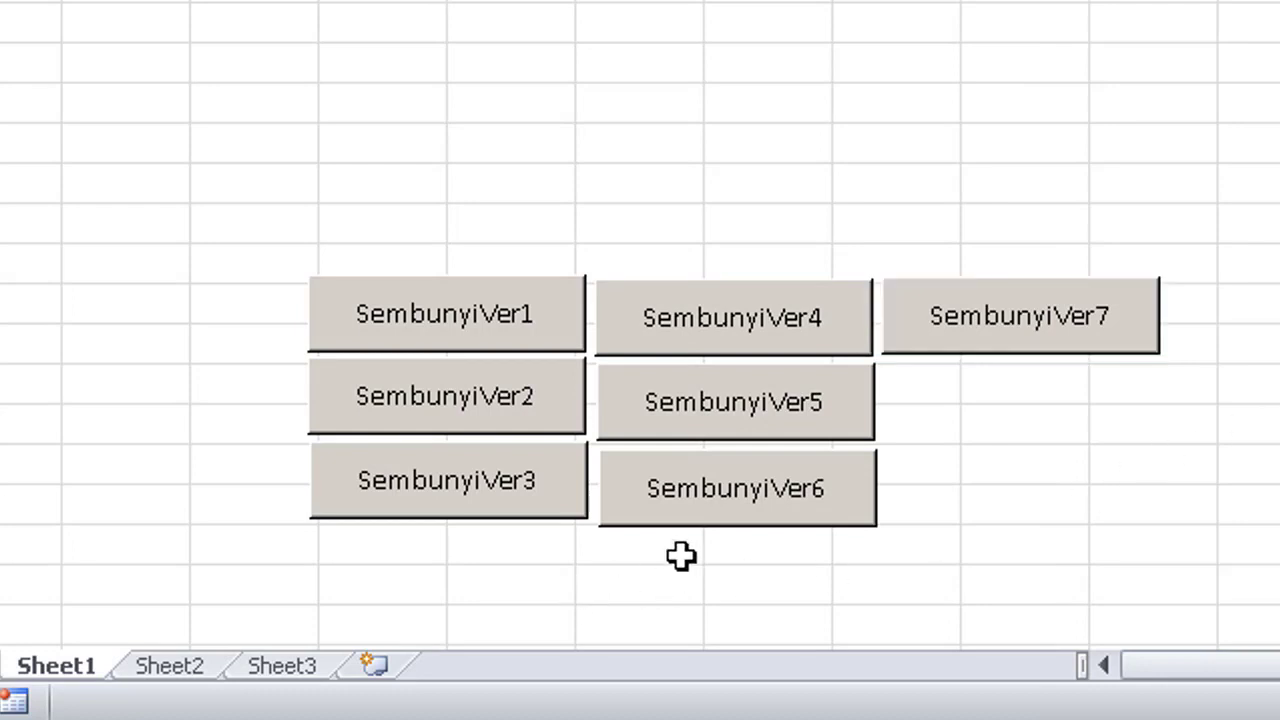
pyautogui.click(1035, 338)
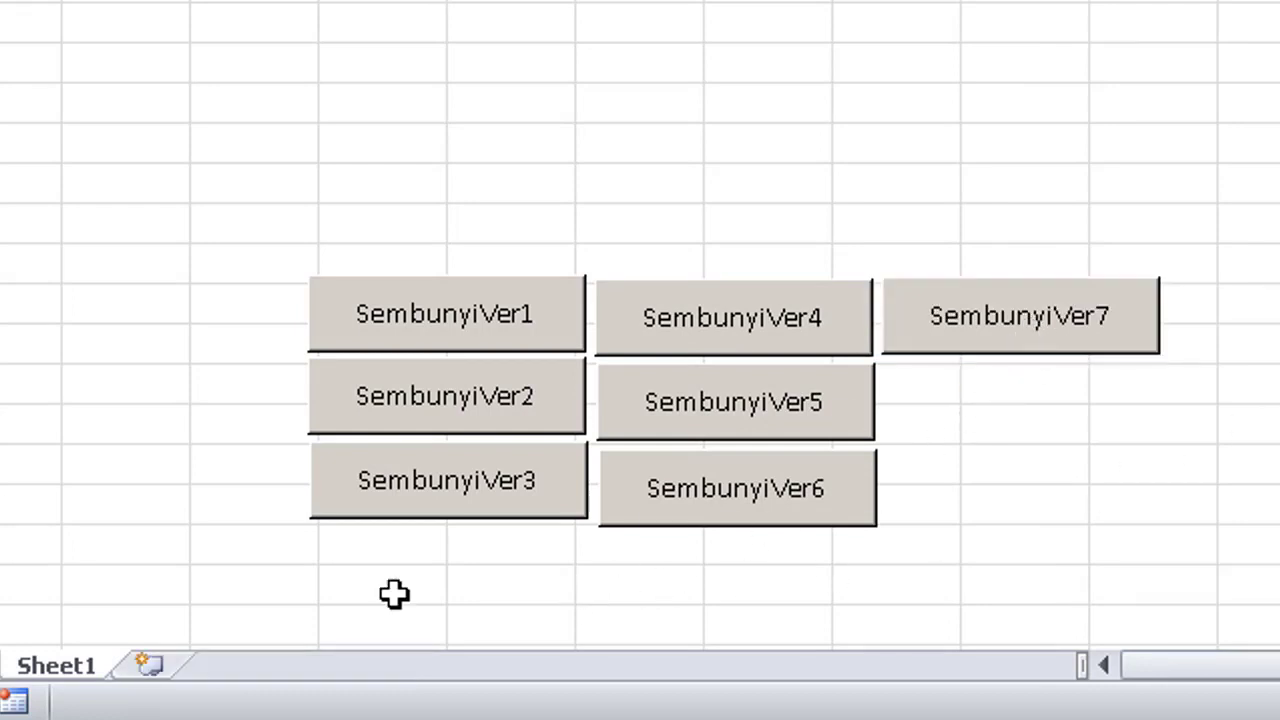
pyautogui.rightClick(72, 672)
pyautogui.click(150, 590)
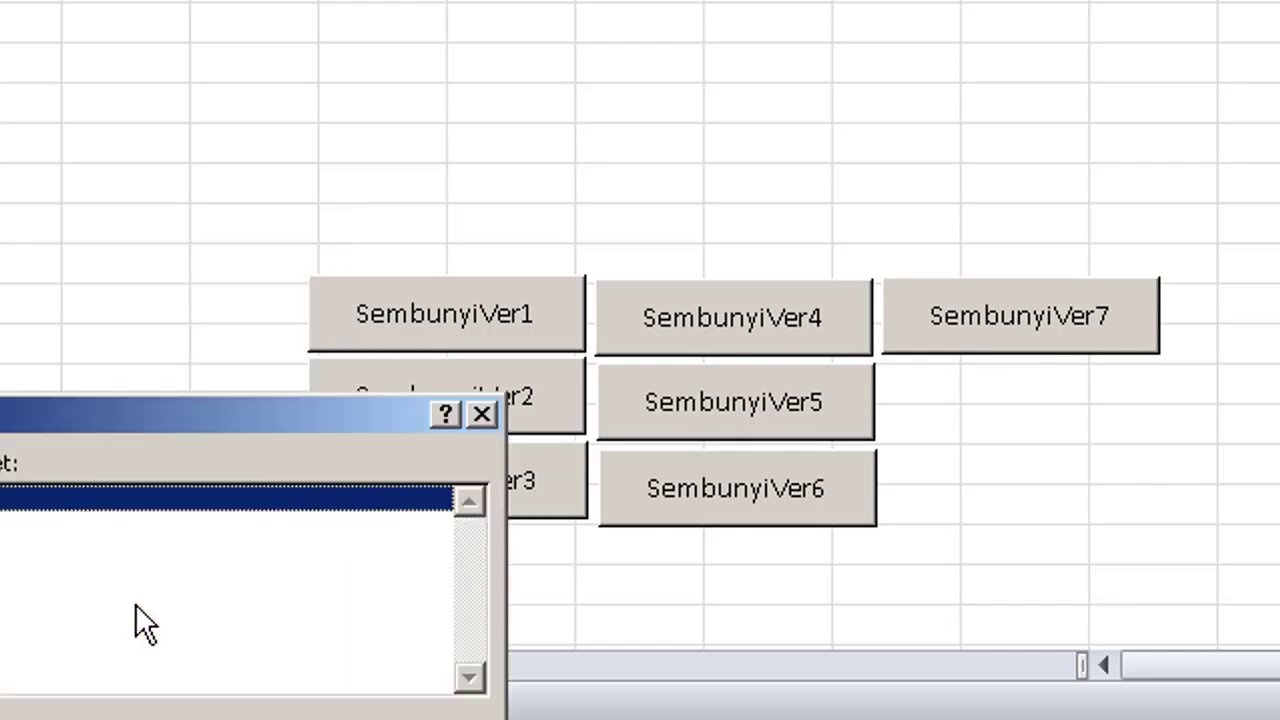
pyautogui.click(241, 713)
pyautogui.rightClick(128, 683)
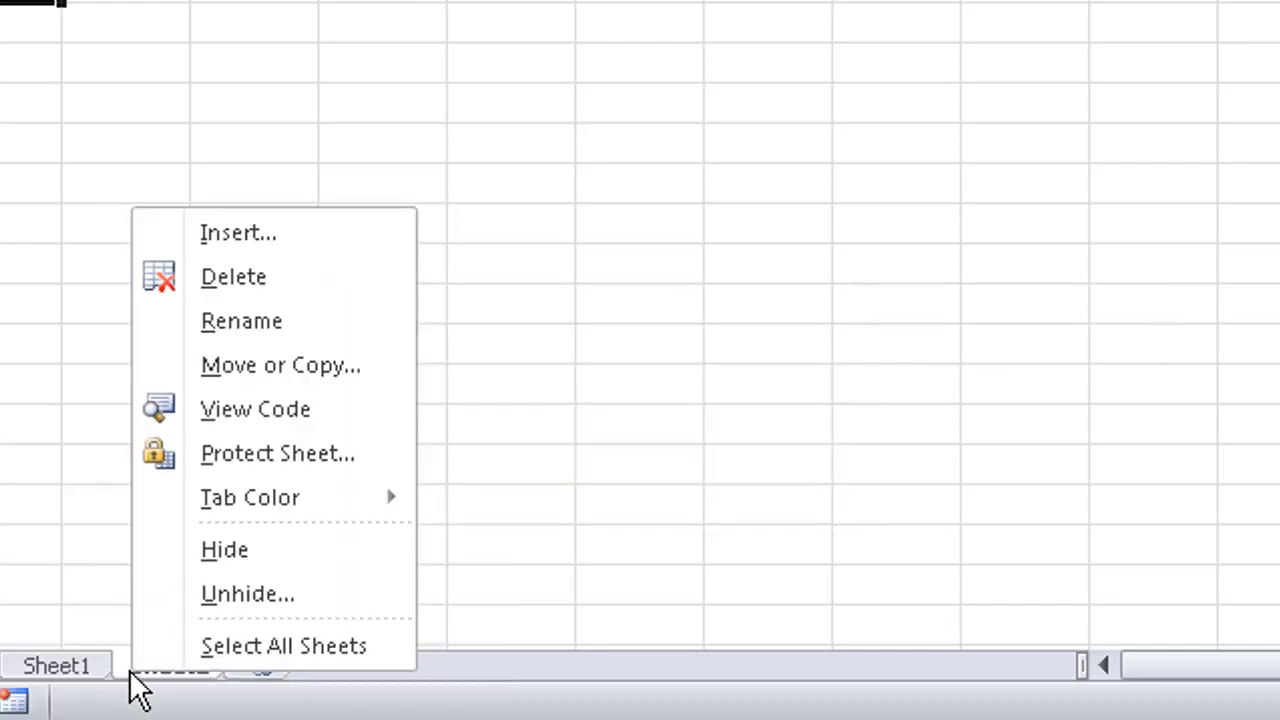
pyautogui.click(211, 609)
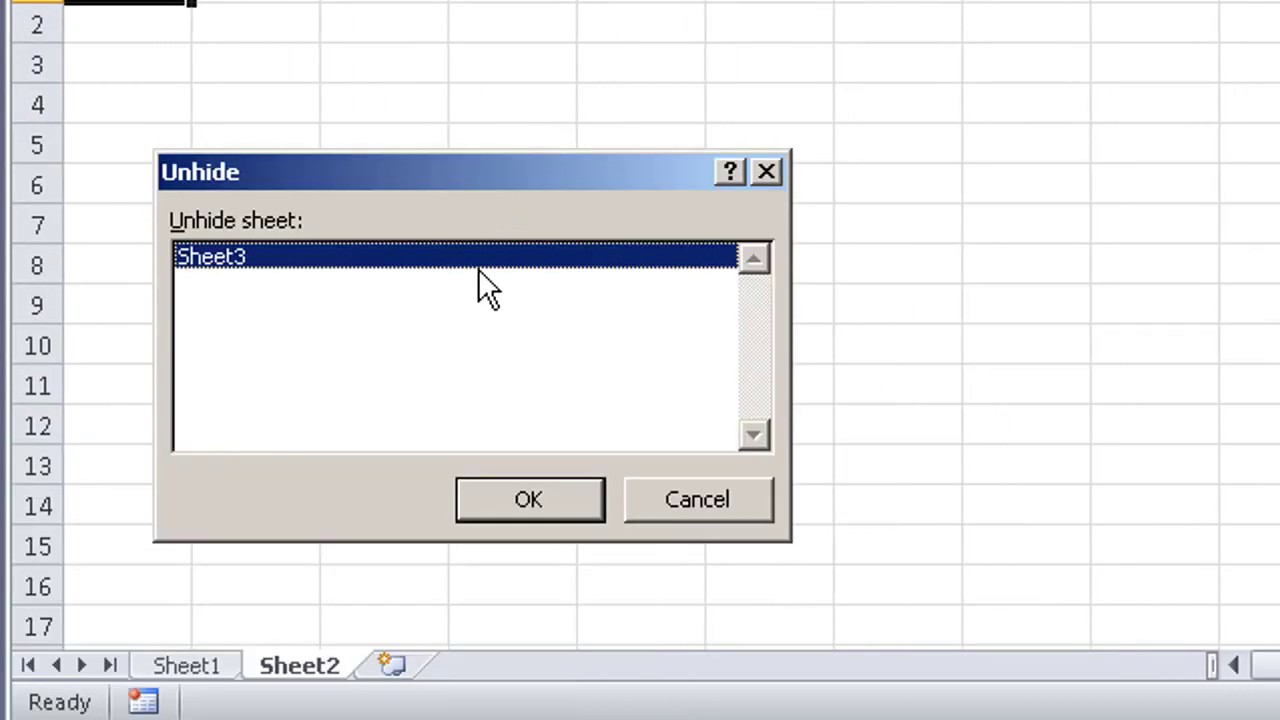
pyautogui.click(510, 498)
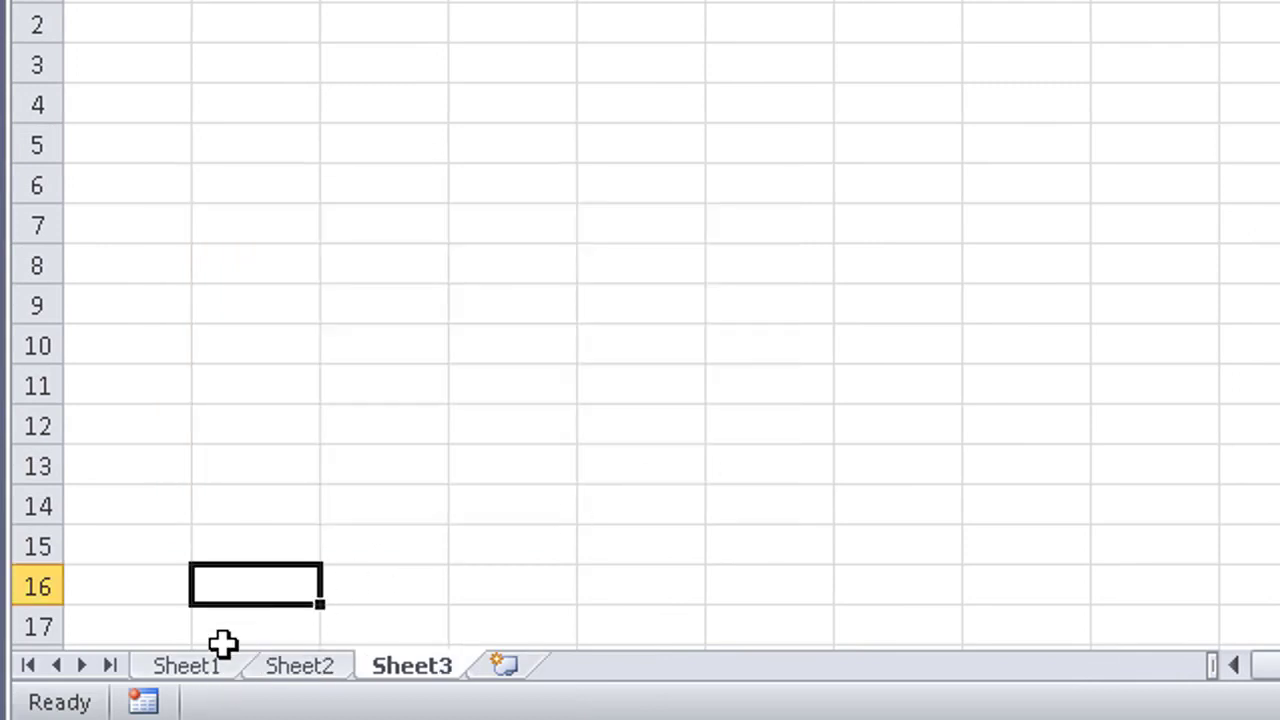
pyautogui.click(205, 666)
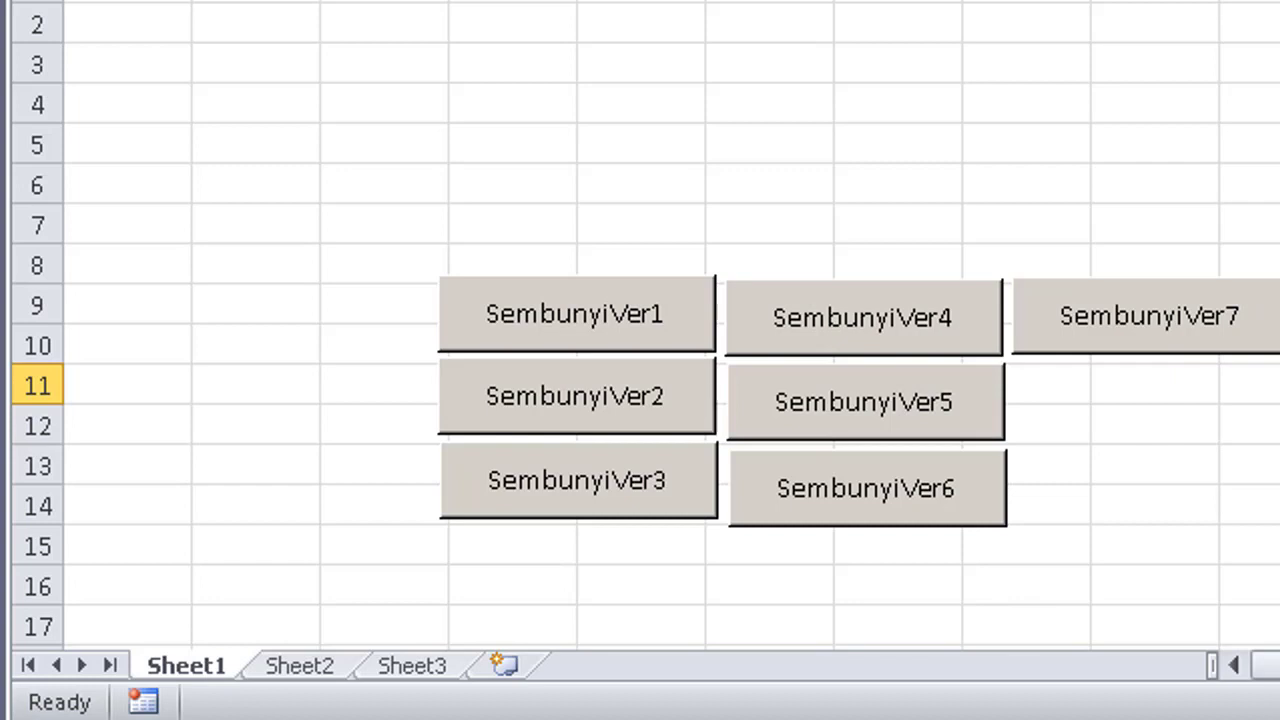
# Start a new Sub SembunyiVer8 below the SembunyiVer7 macro.
pyautogui.hotkey('alt', 'F11')
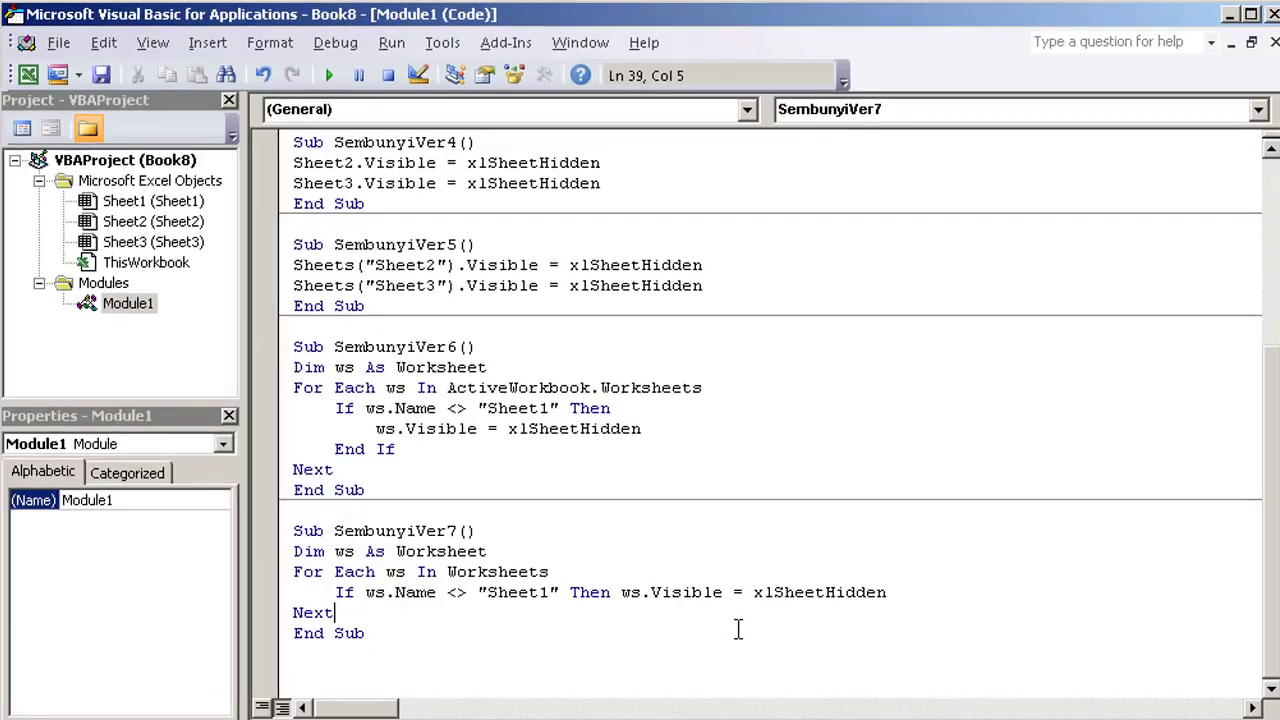
pyautogui.click(675, 597)
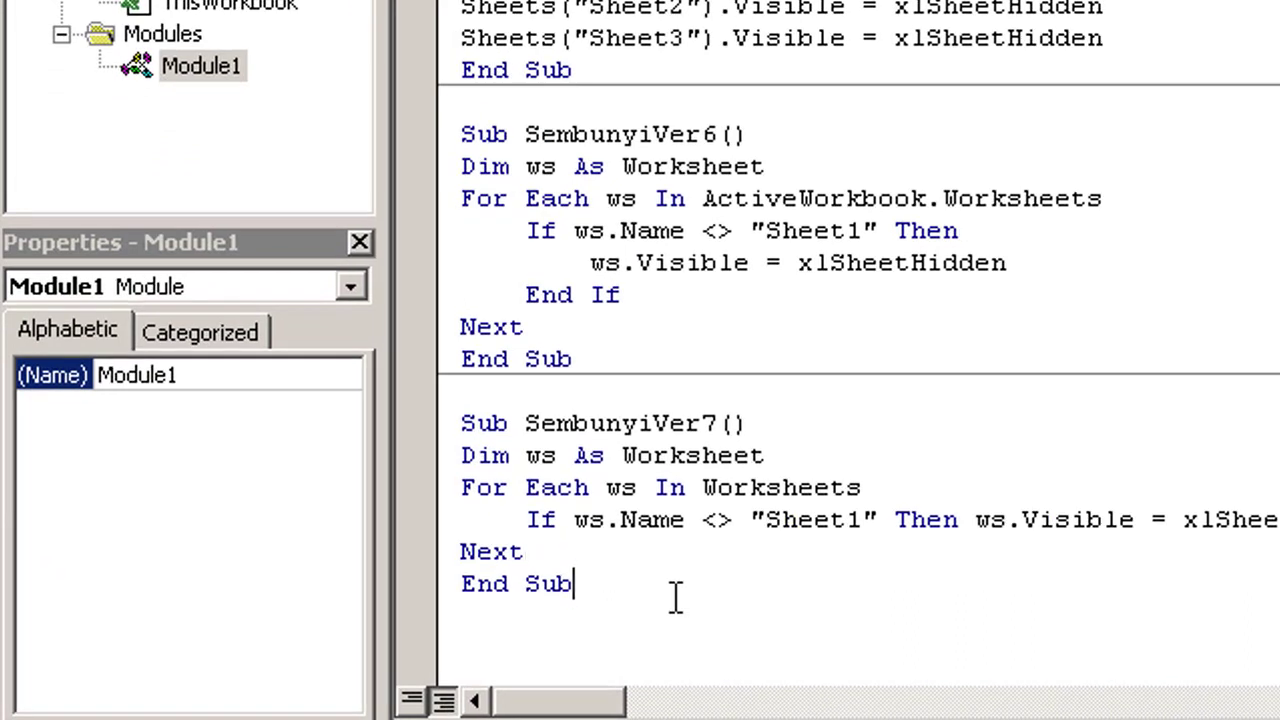
pyautogui.press('Return')
pyautogui.press('Return')
pyautogui.write('sub ')
pyautogui.write('Sembun')
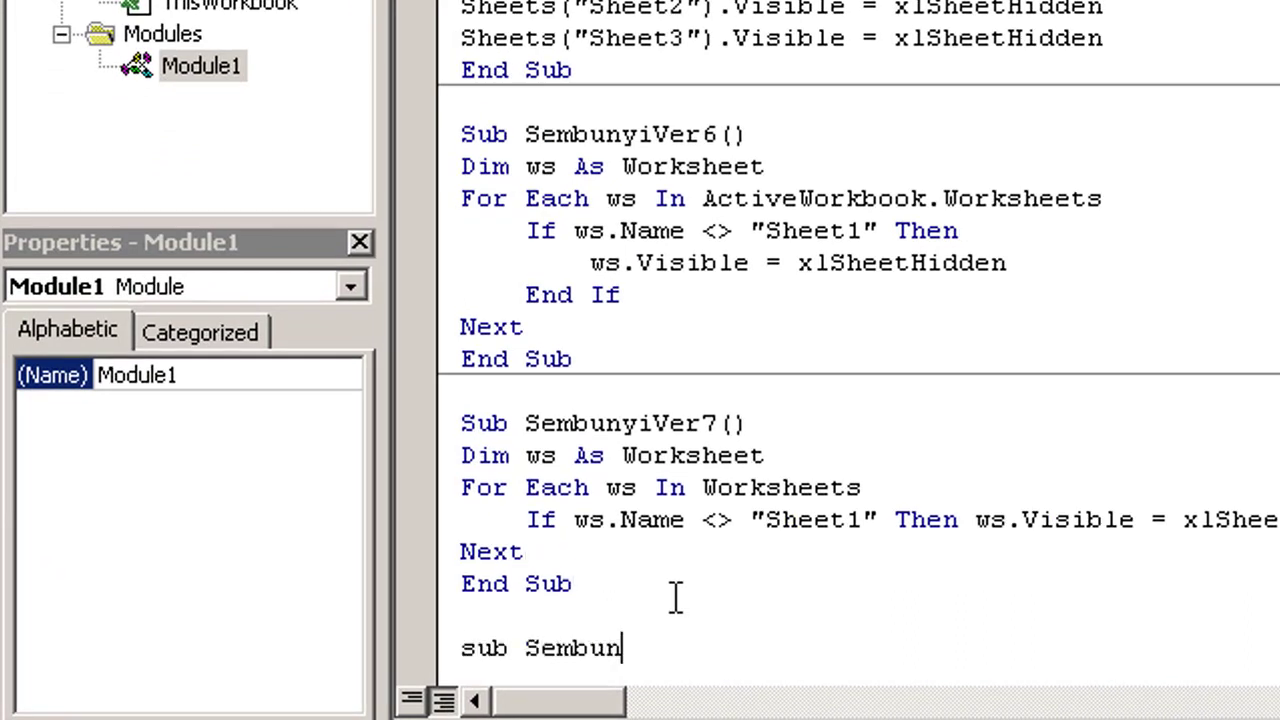
pyautogui.write('yiVer7')
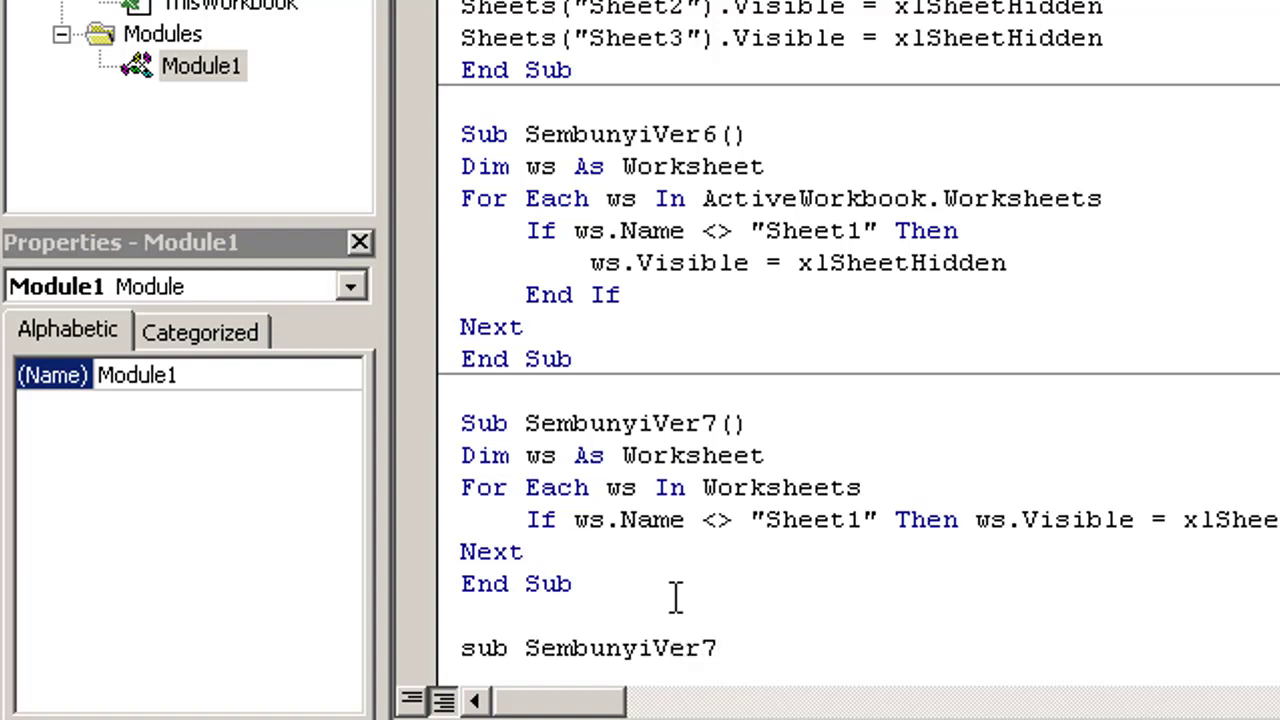
pyautogui.press('BackSpace')
pyautogui.write('8')
pyautogui.press('Return')
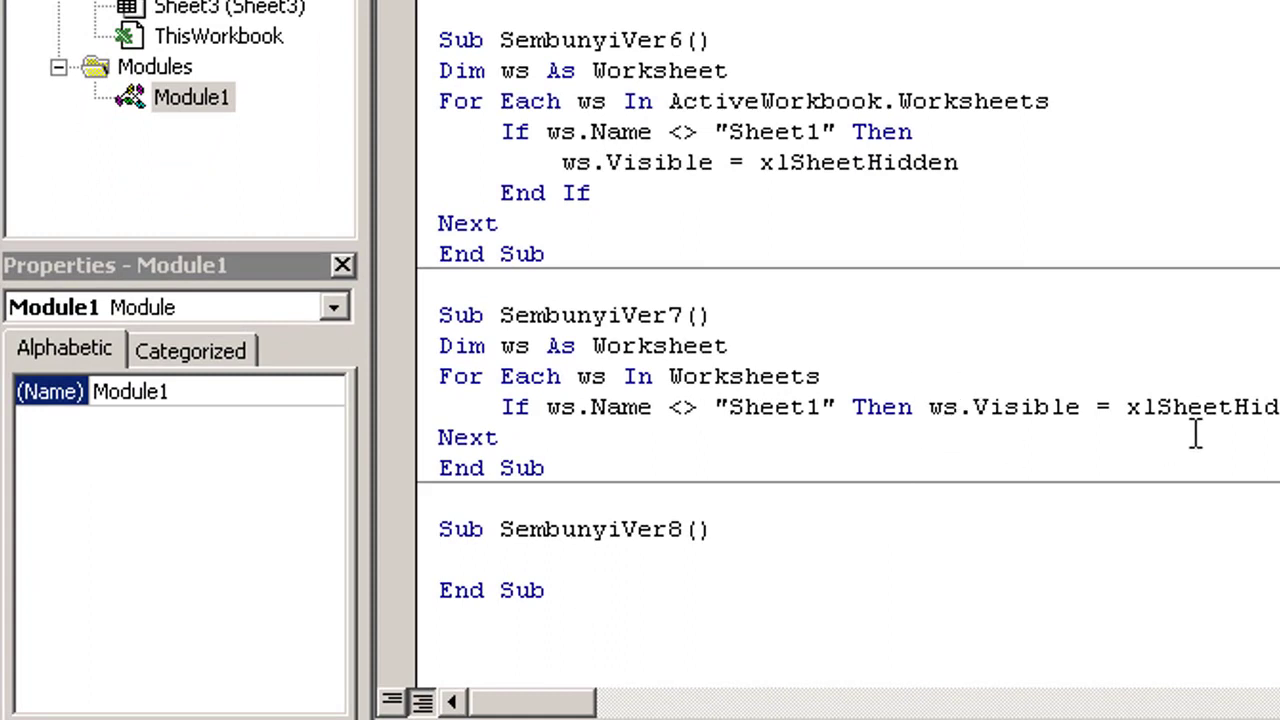
# Declare ws As Worksheet and set sembunyikan = Array("Sheet2", "Sheet3").
pyautogui.write('dim ')
pyautogui.write('ws as ')
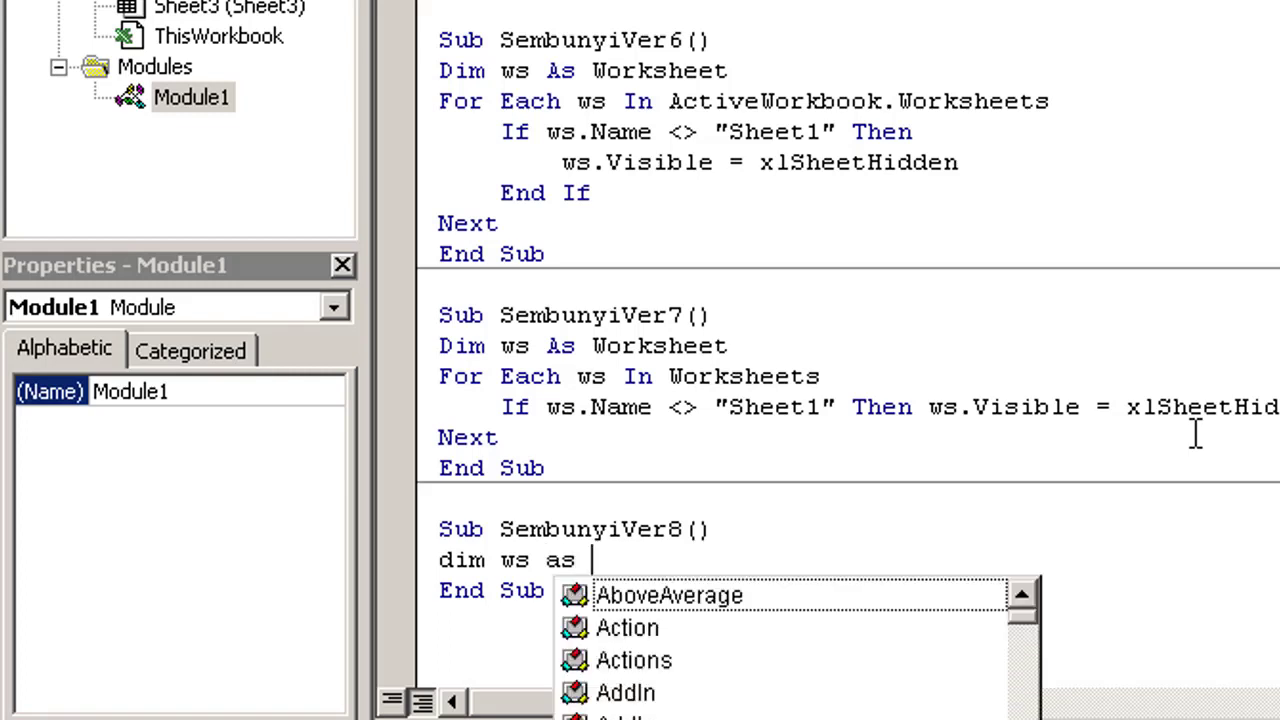
pyautogui.write('works')
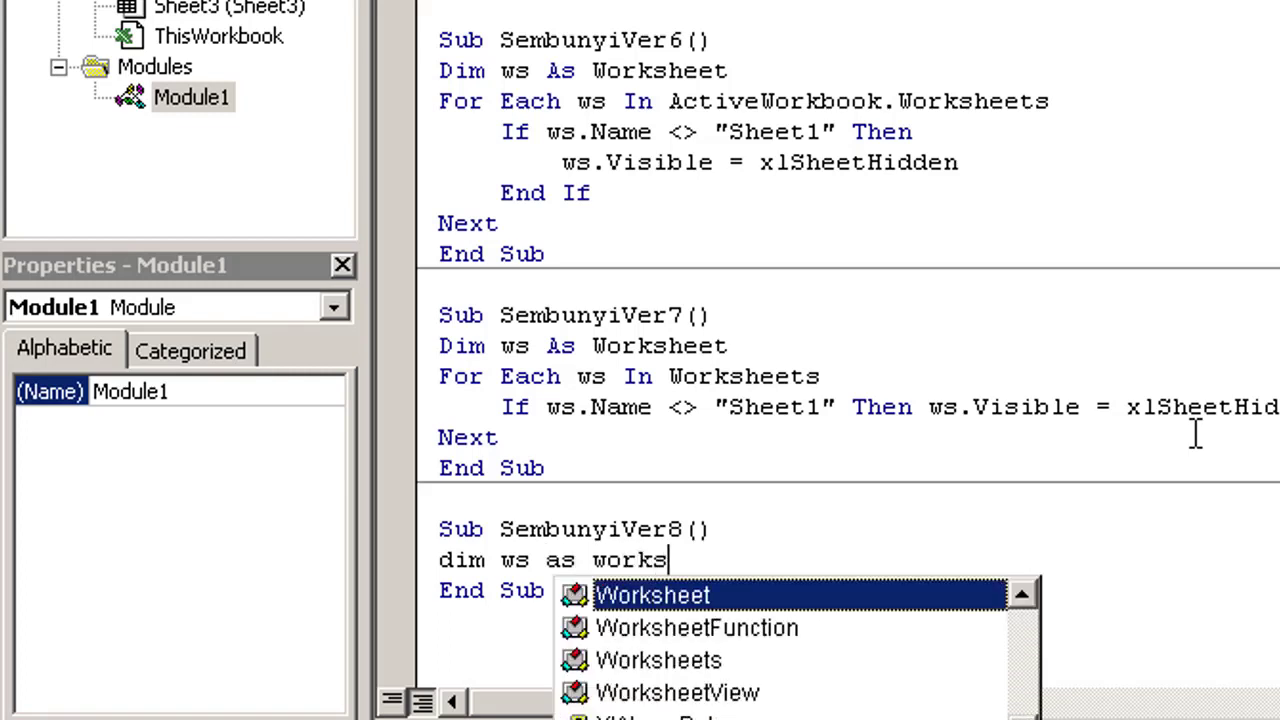
pyautogui.press('Return')
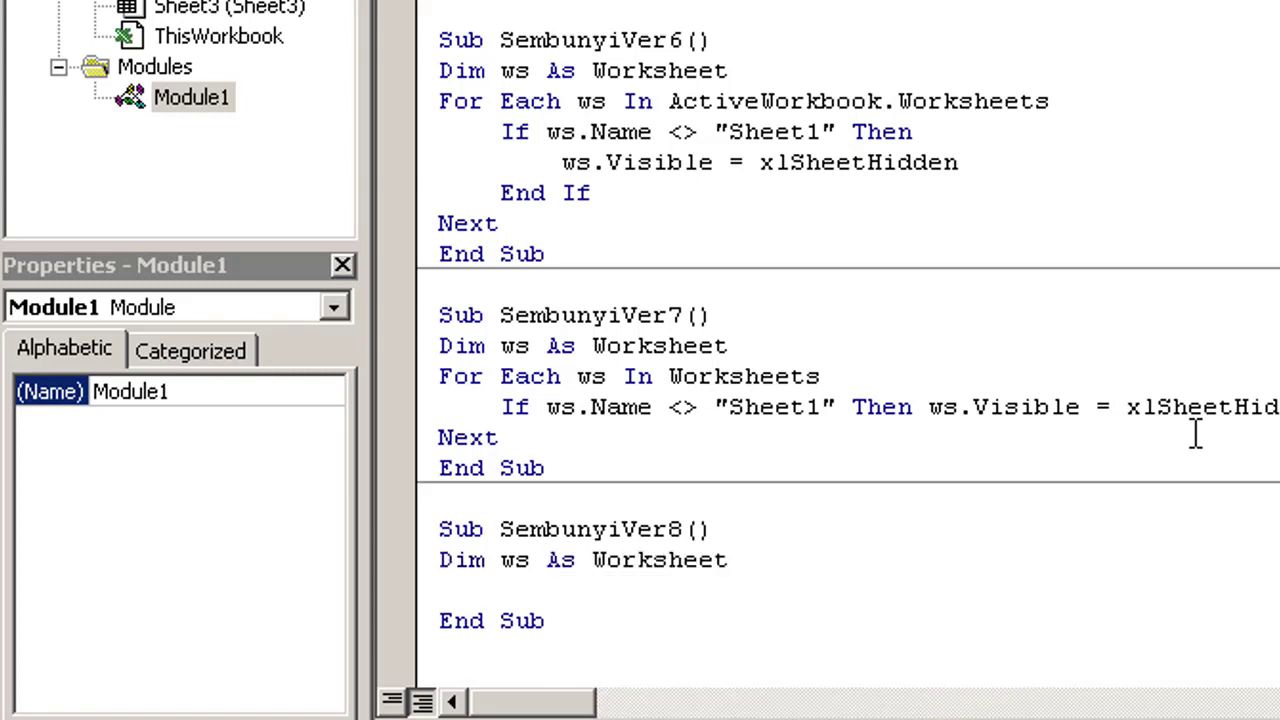
pyautogui.write('sem')
pyautogui.write('bunyikan')
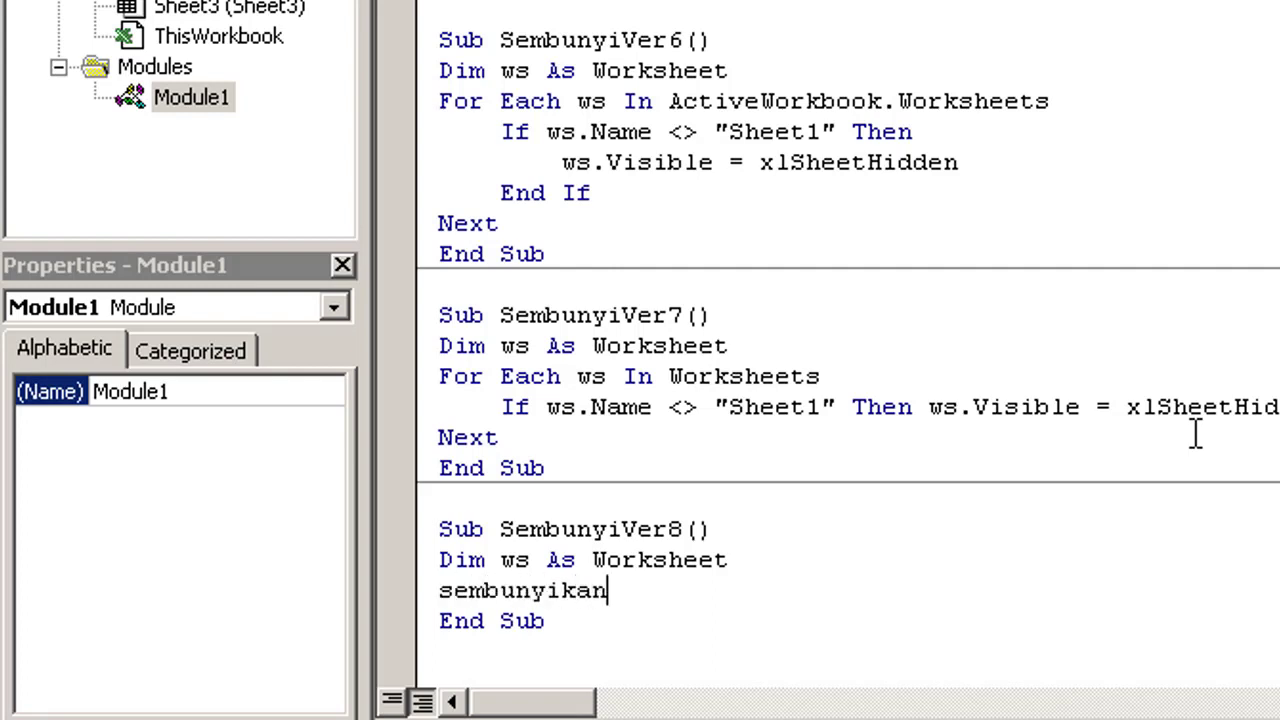
pyautogui.write('=a')
pyautogui.write('rray')
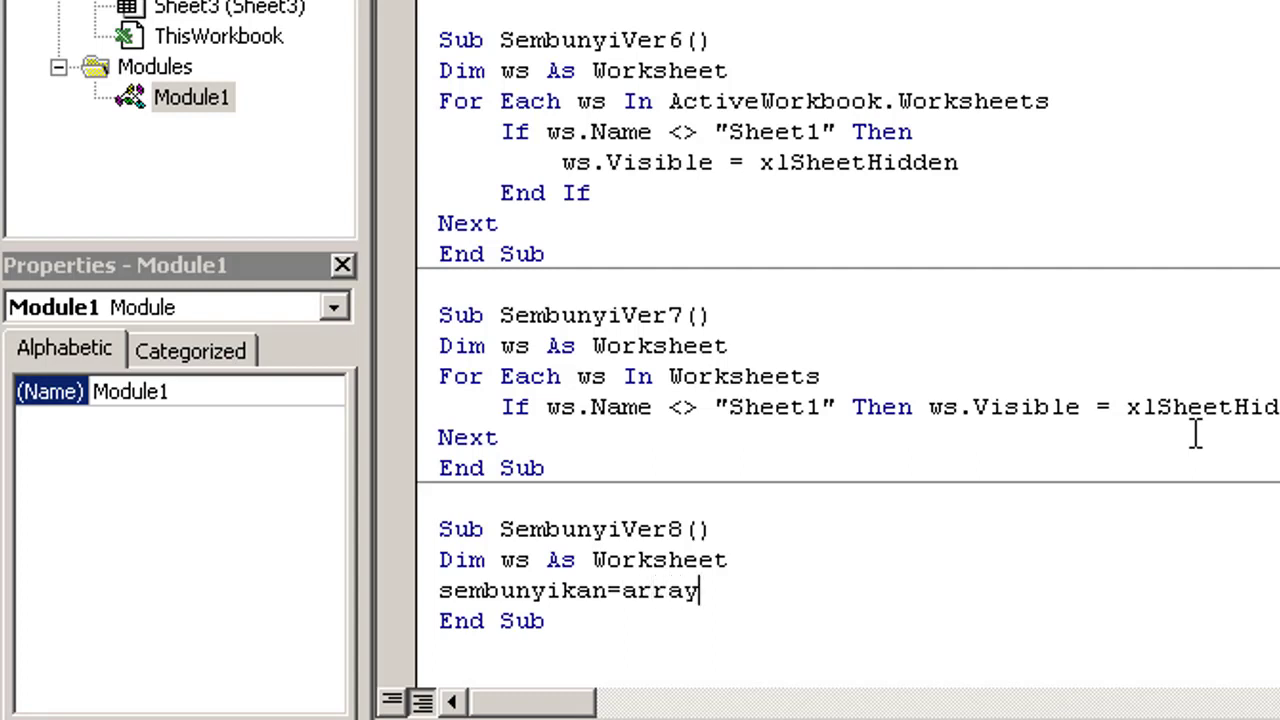
pyautogui.write('("')
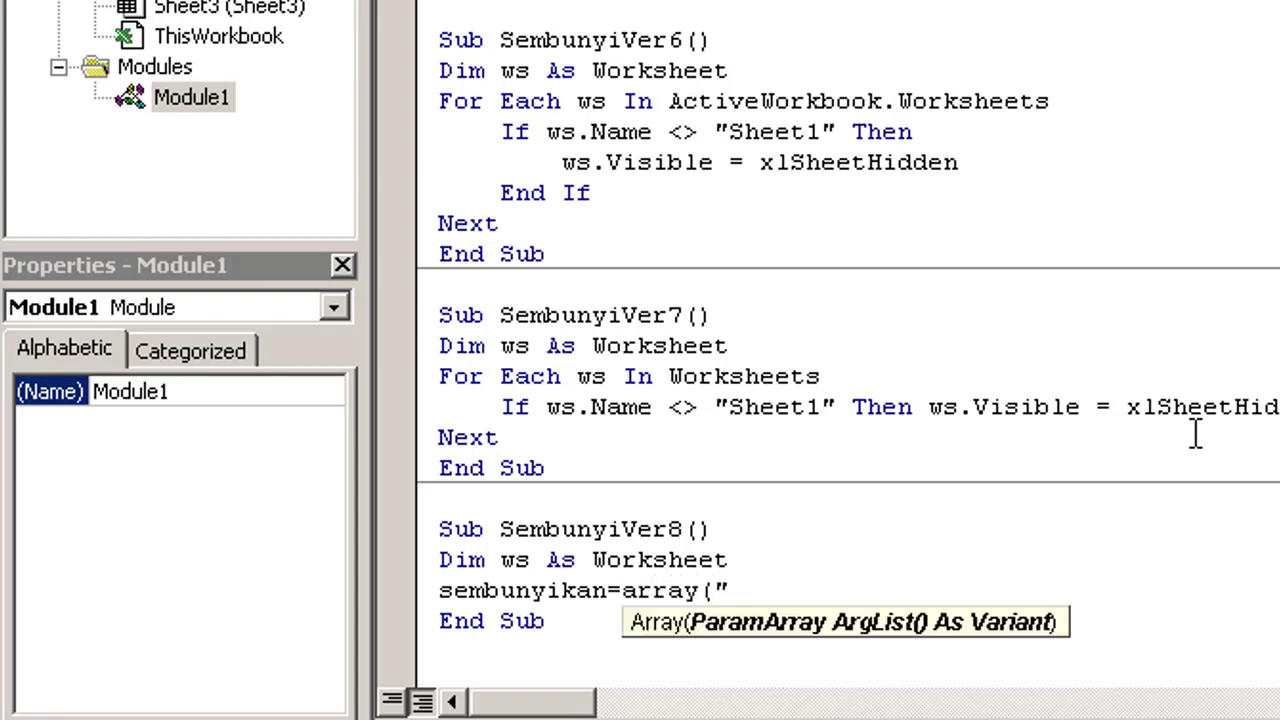
pyautogui.write('Sheet')
pyautogui.write('2")')
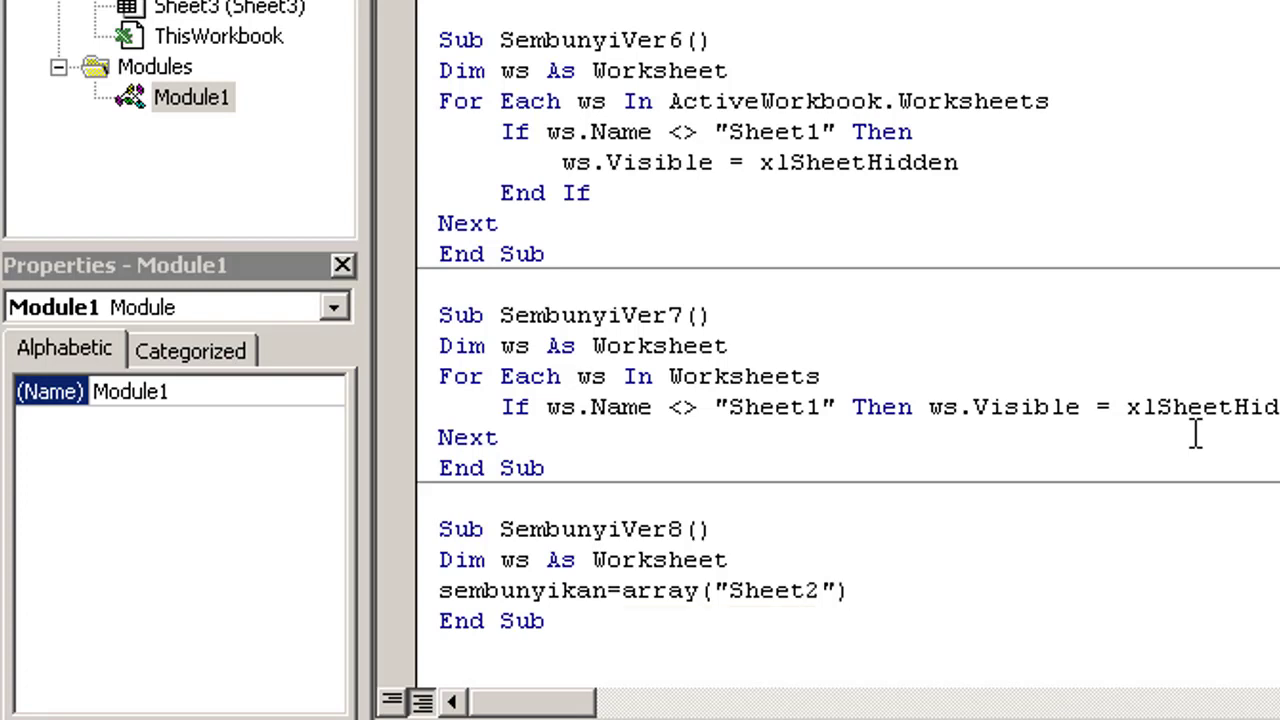
pyautogui.press('BackSpace')
pyautogui.write(',')
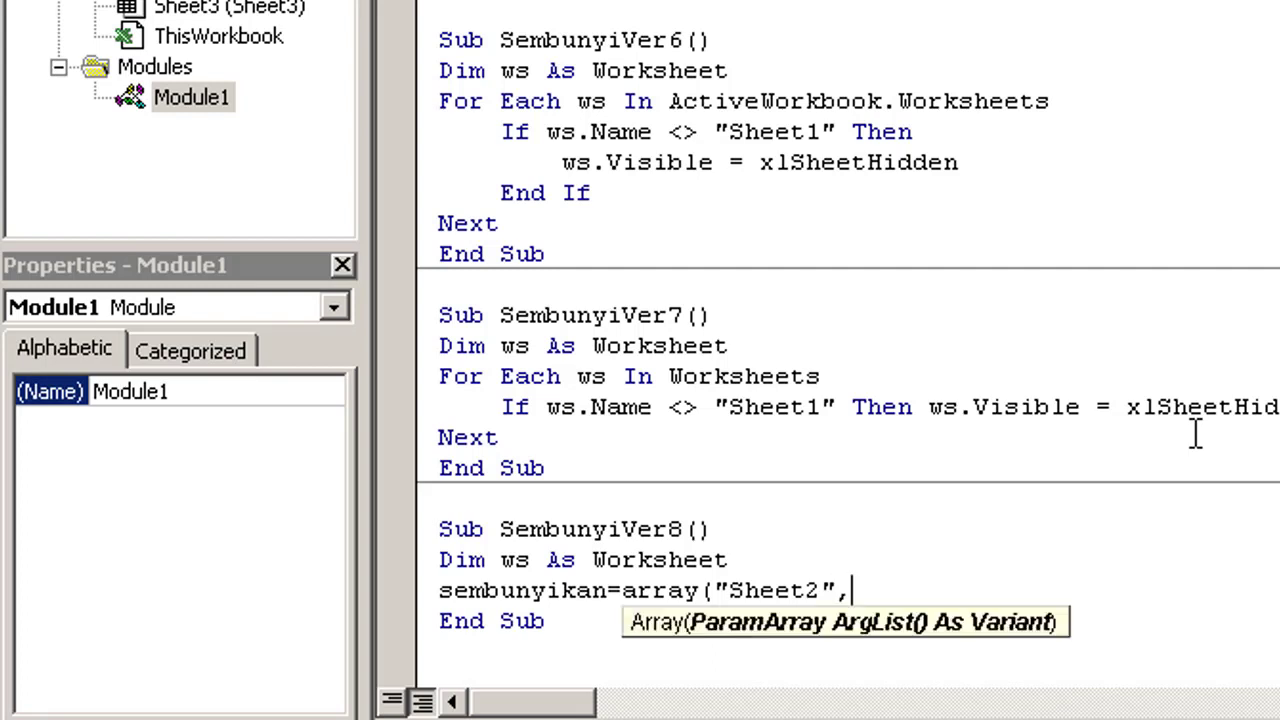
pyautogui.write('"')
pyautogui.write('Sheet')
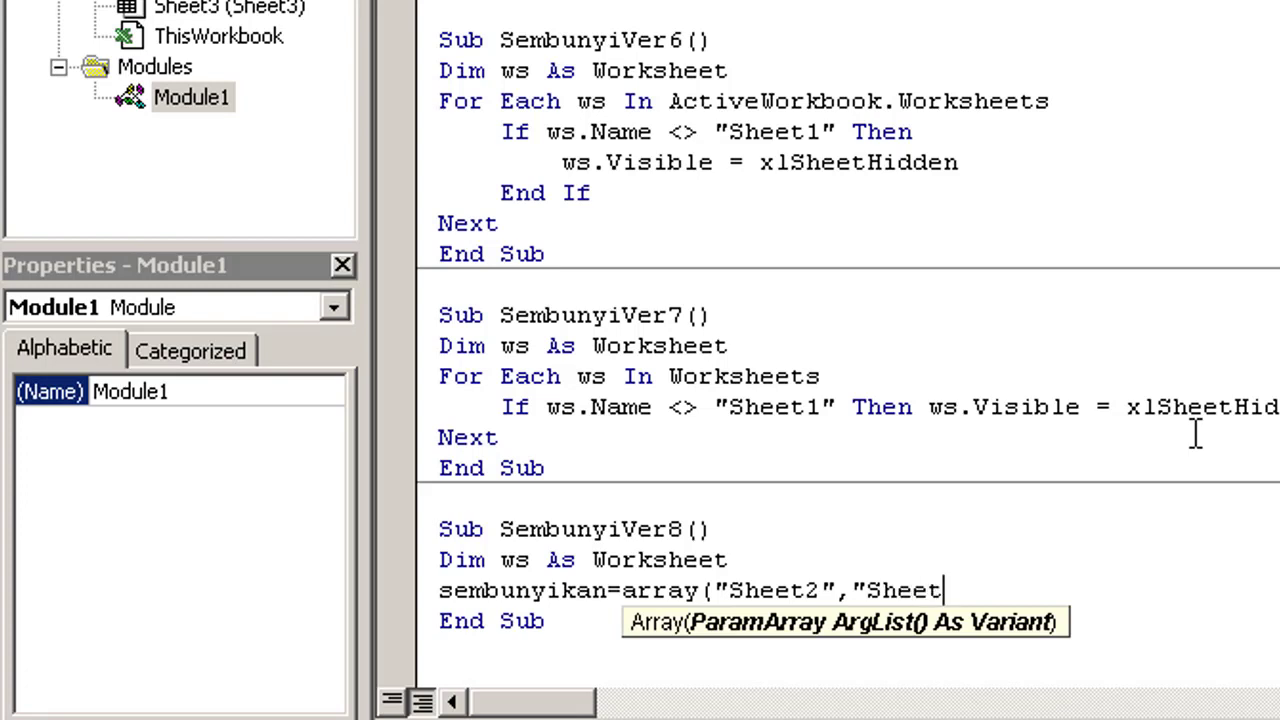
pyautogui.write('3"')
pyautogui.write(')')
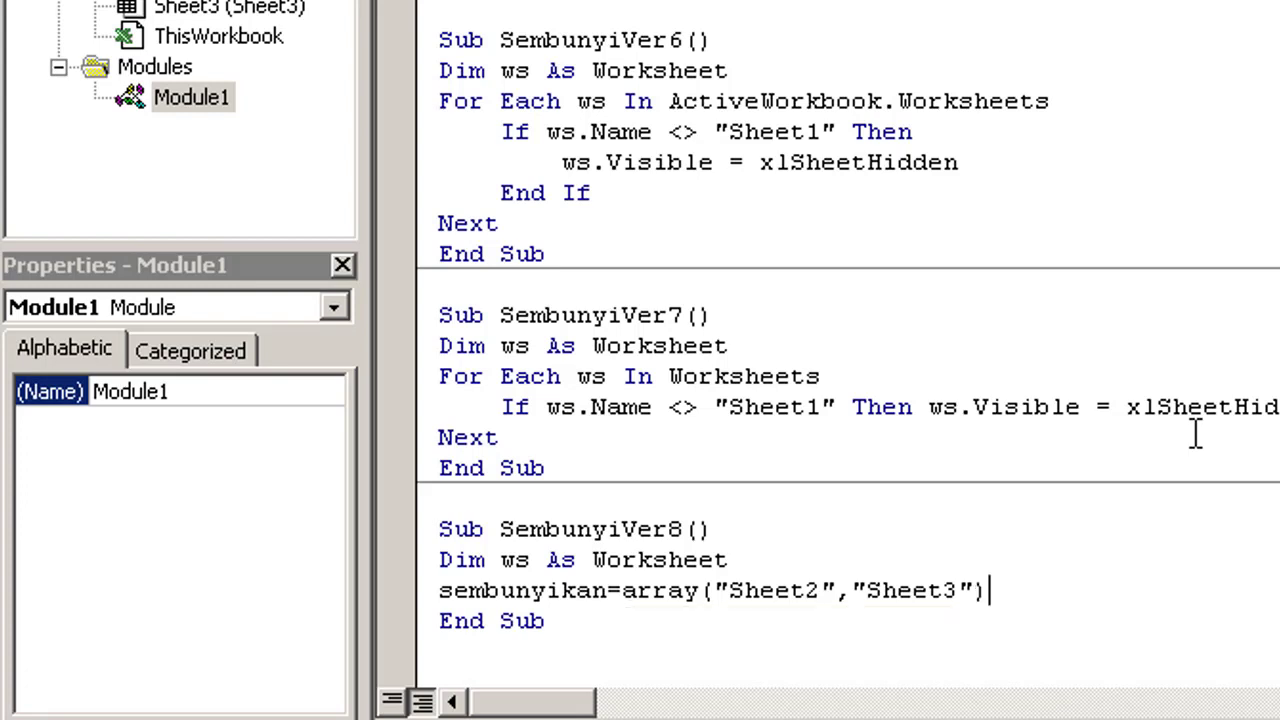
pyautogui.press('Return')
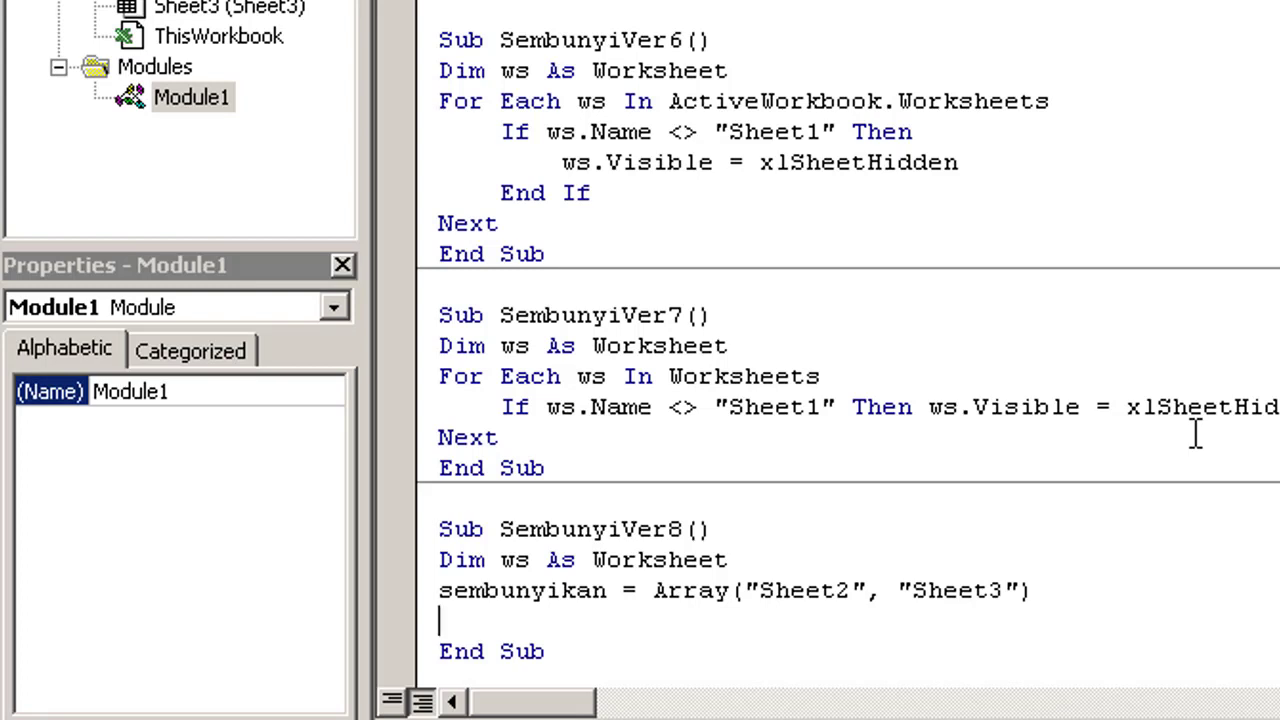
# Type the For Each ws In ActiveWorkbook worksheets loop line in SembunyiVer8.
pyautogui.write('f')
pyautogui.write('a')
pyautogui.press('BackSpace')
pyautogui.write('eacg')
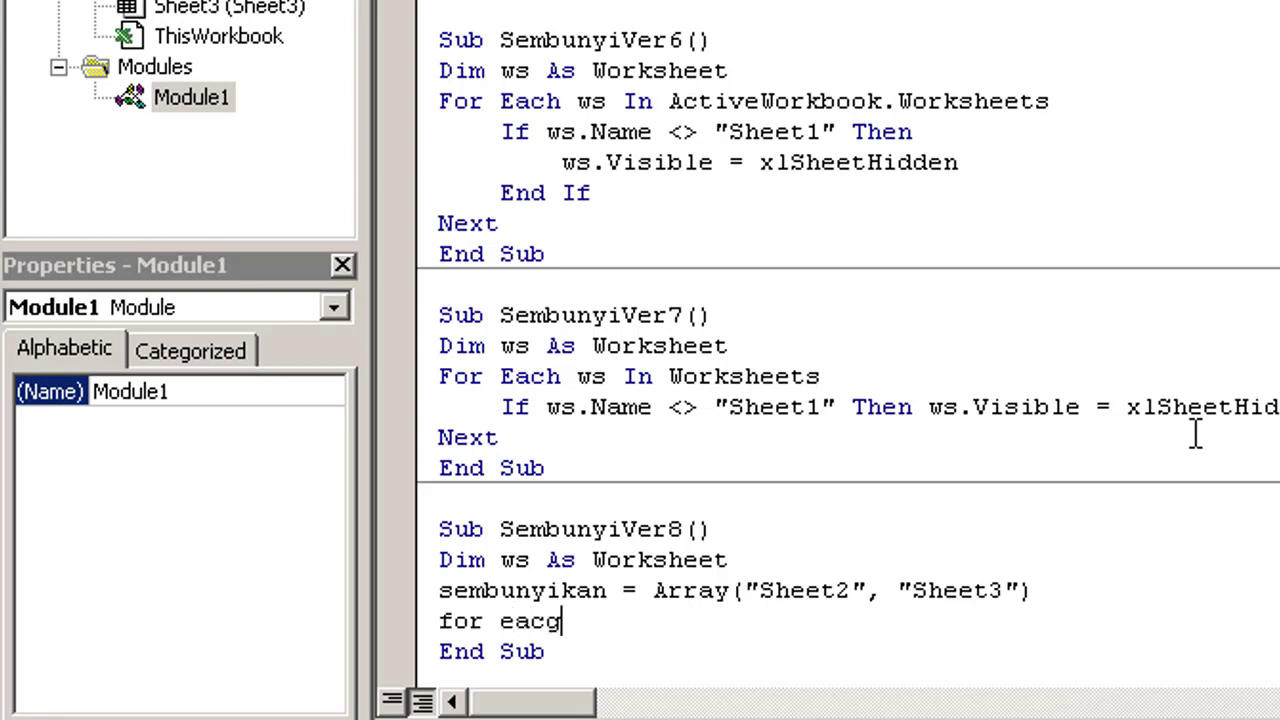
pyautogui.press('BackSpace')
pyautogui.write('h')
pyautogui.write(' w')
pyautogui.write('s in ')
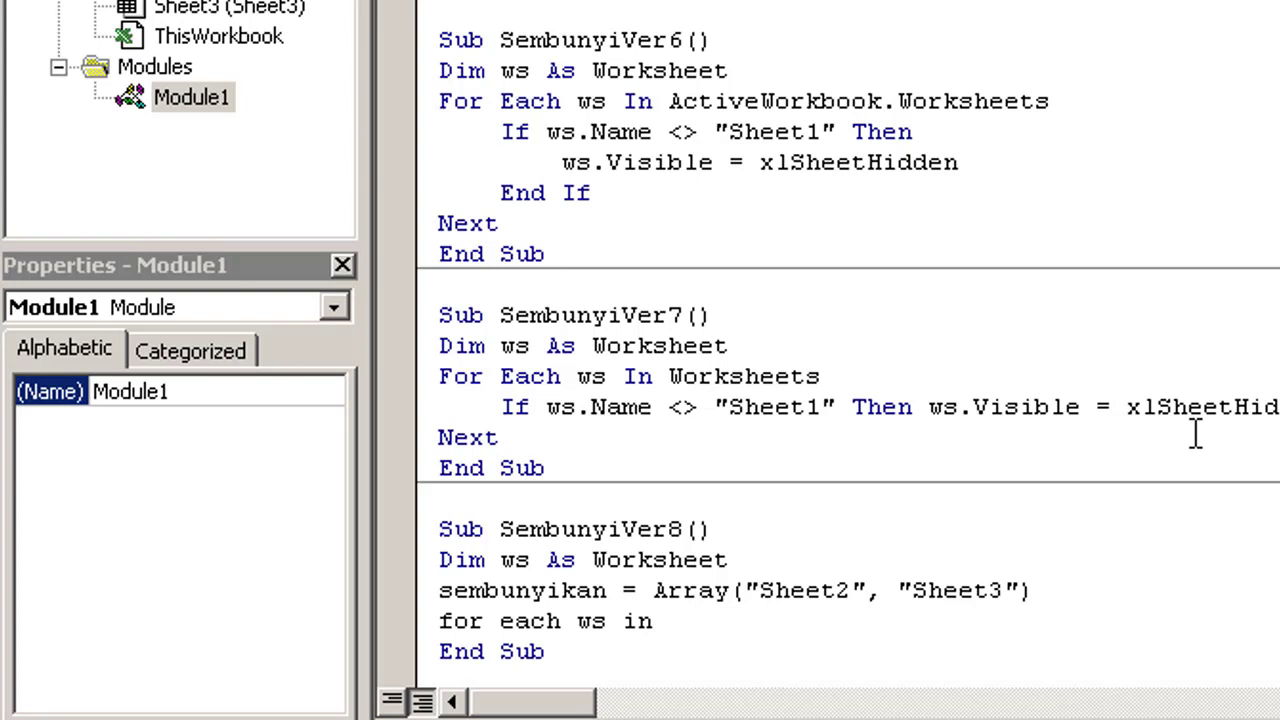
pyautogui.write('active')
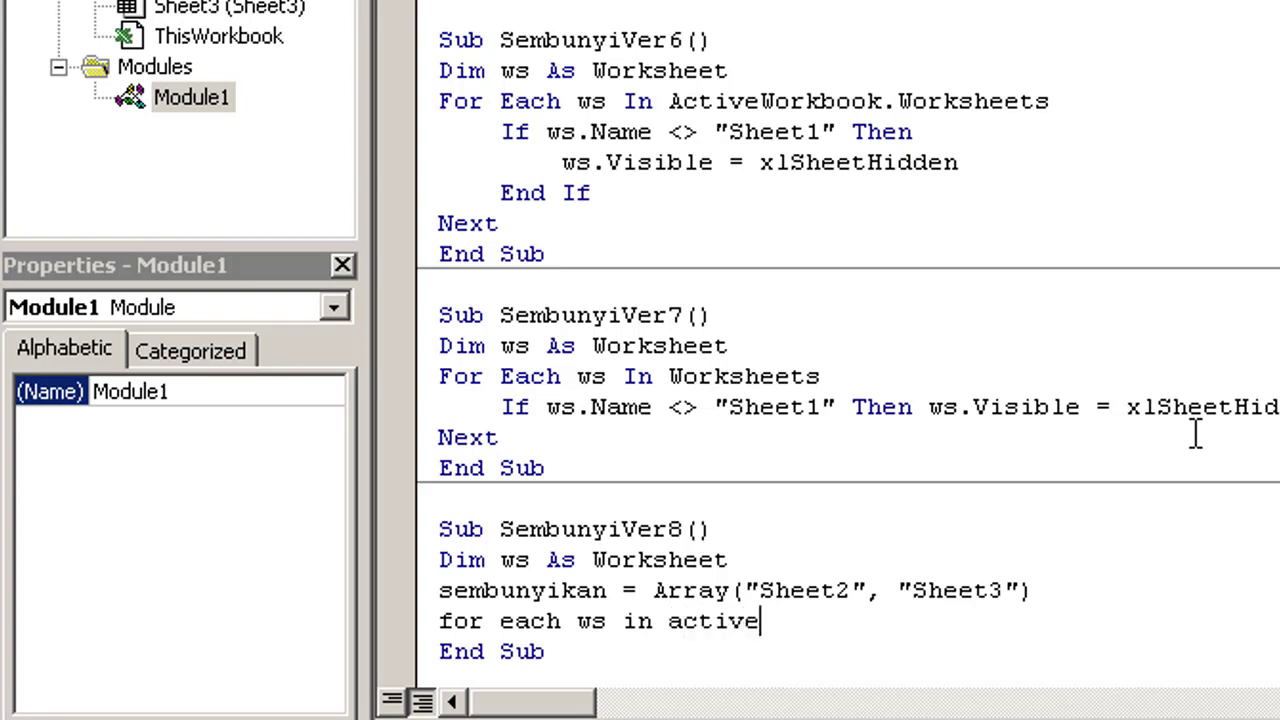
pyautogui.write('rworkbo')
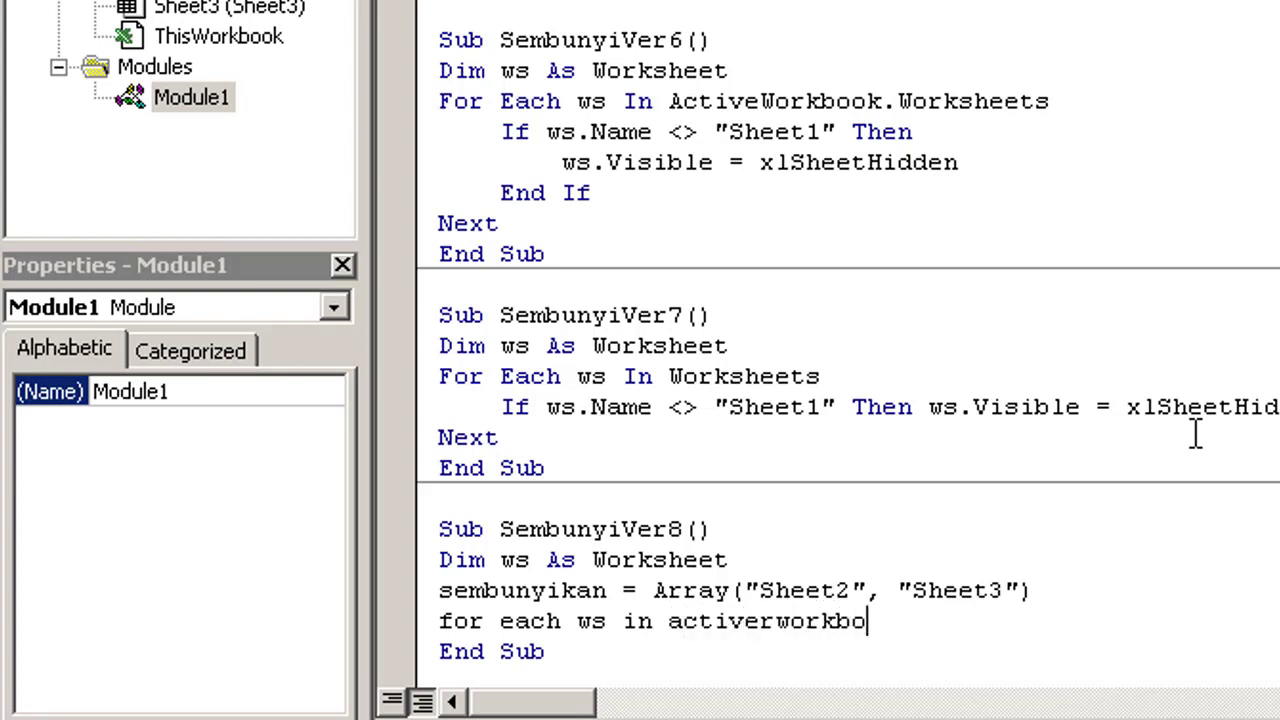
pyautogui.write('ok.')
pyautogui.write('worksh')
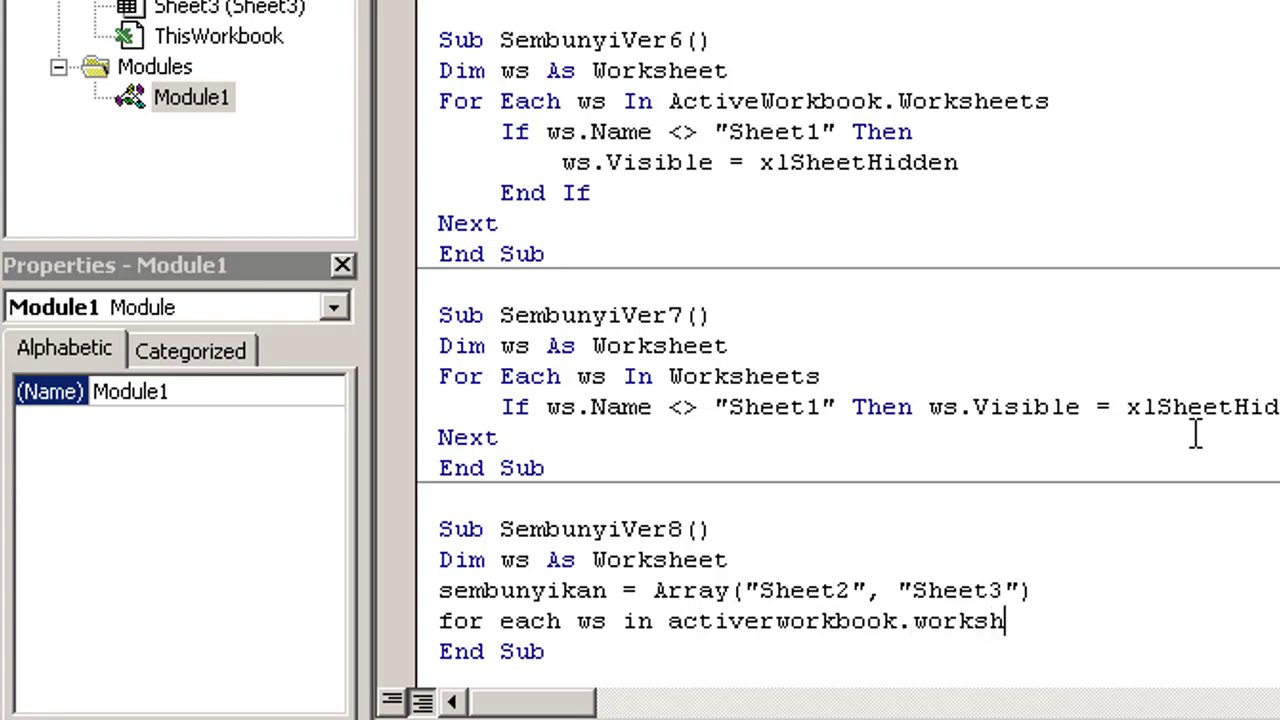
pyautogui.write('eet')
# Correct the line to ActiveWorkbook.Worksheets and open a blank line inside the loop.
pyautogui.click(1172, 640)
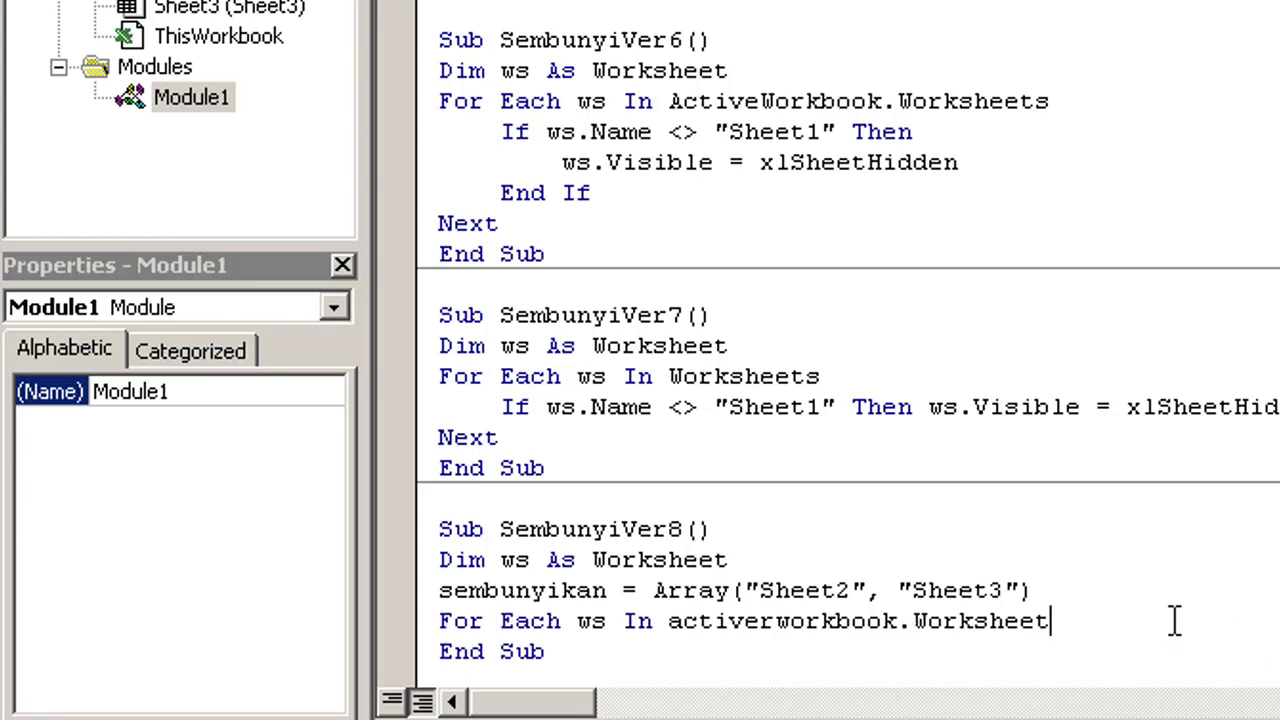
pyautogui.click(1174, 620)
pyautogui.write('s')
pyautogui.click(775, 625)
pyautogui.press('BackSpace')
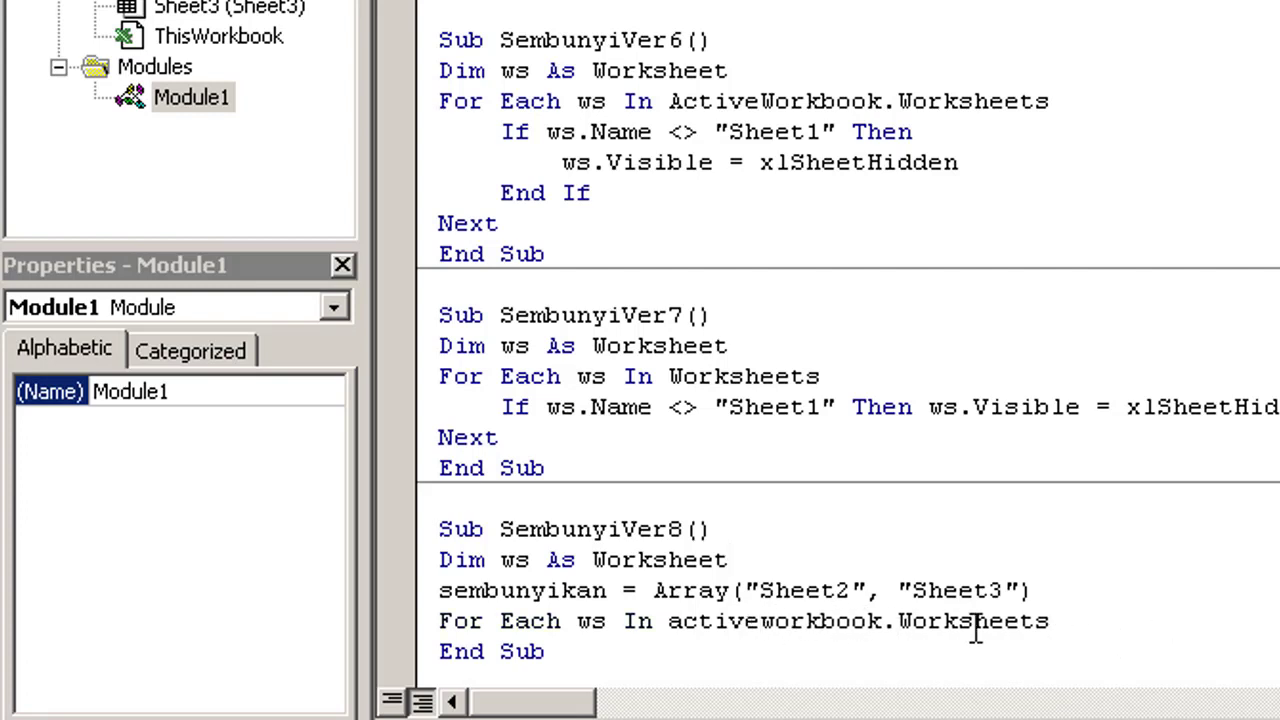
pyautogui.click(1093, 627)
pyautogui.press('Return')
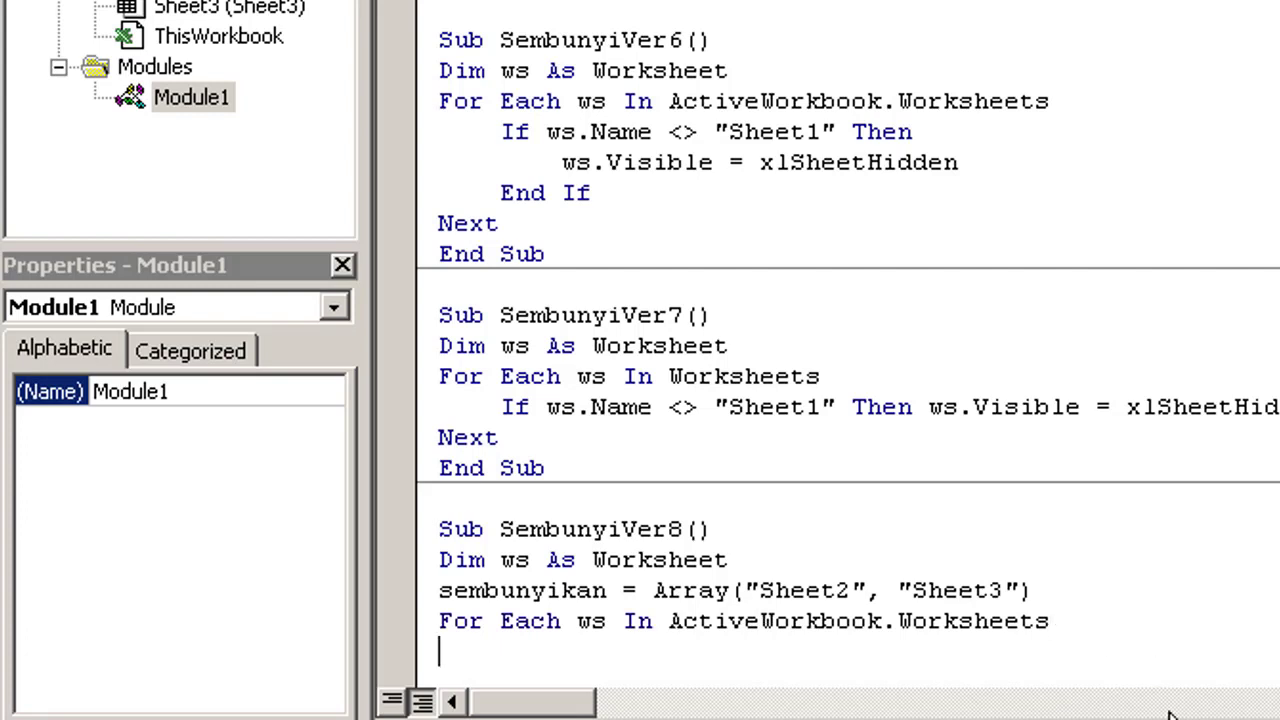
pyautogui.scroll(-1, 1134, 577)
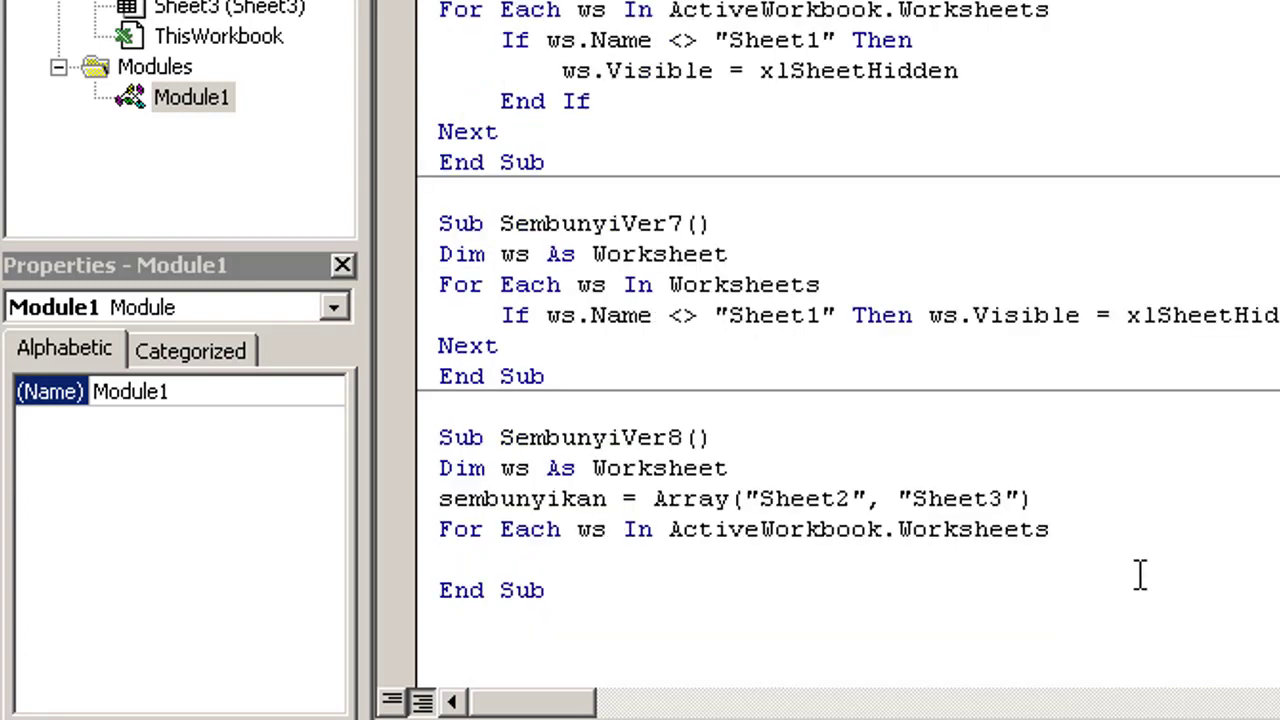
# Add an inner loop line For Each x In sembunyikan inside the worksheet loop.
pyautogui.write('for e')
pyautogui.write('ach')
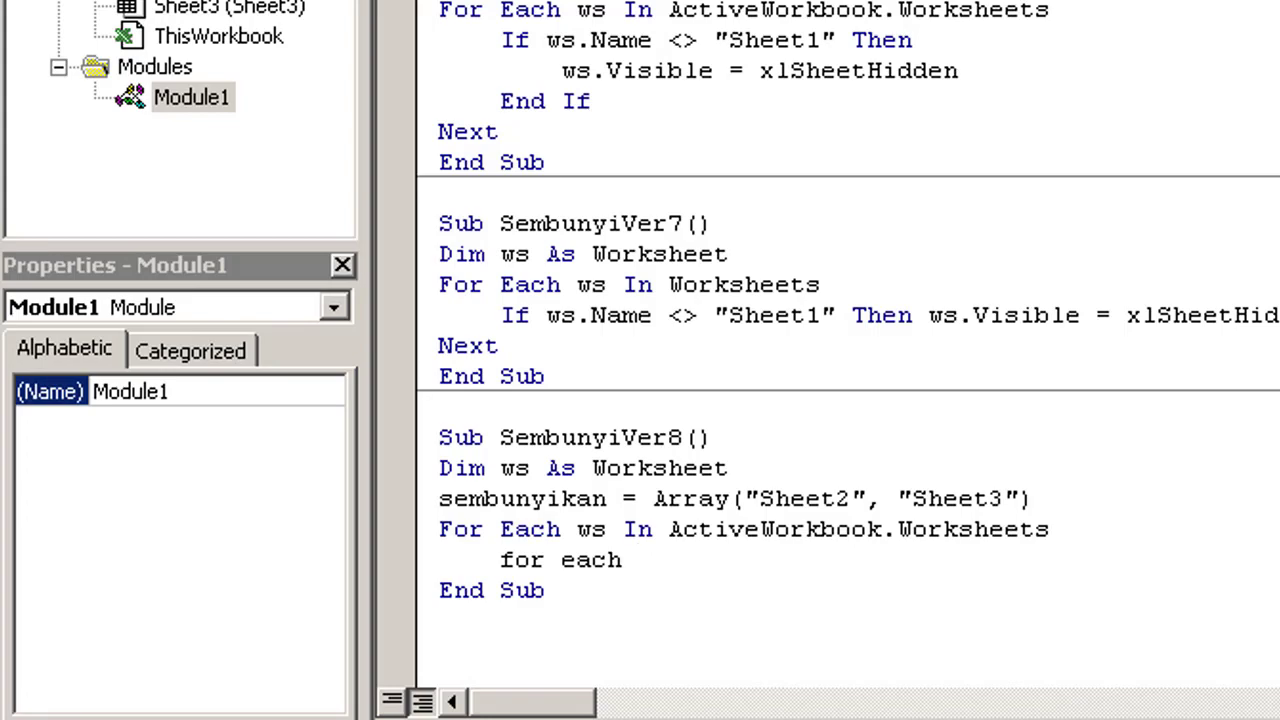
pyautogui.write(' x in ')
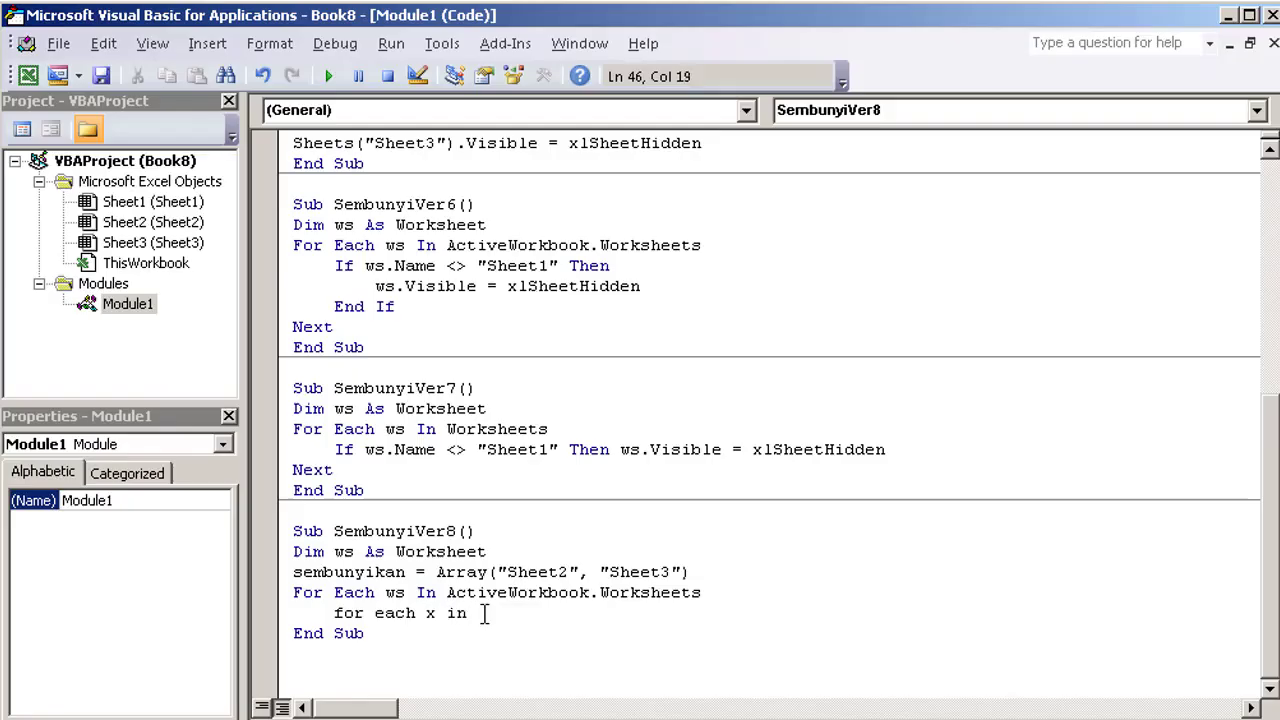
pyautogui.write('a')
pyautogui.write('ctiver')
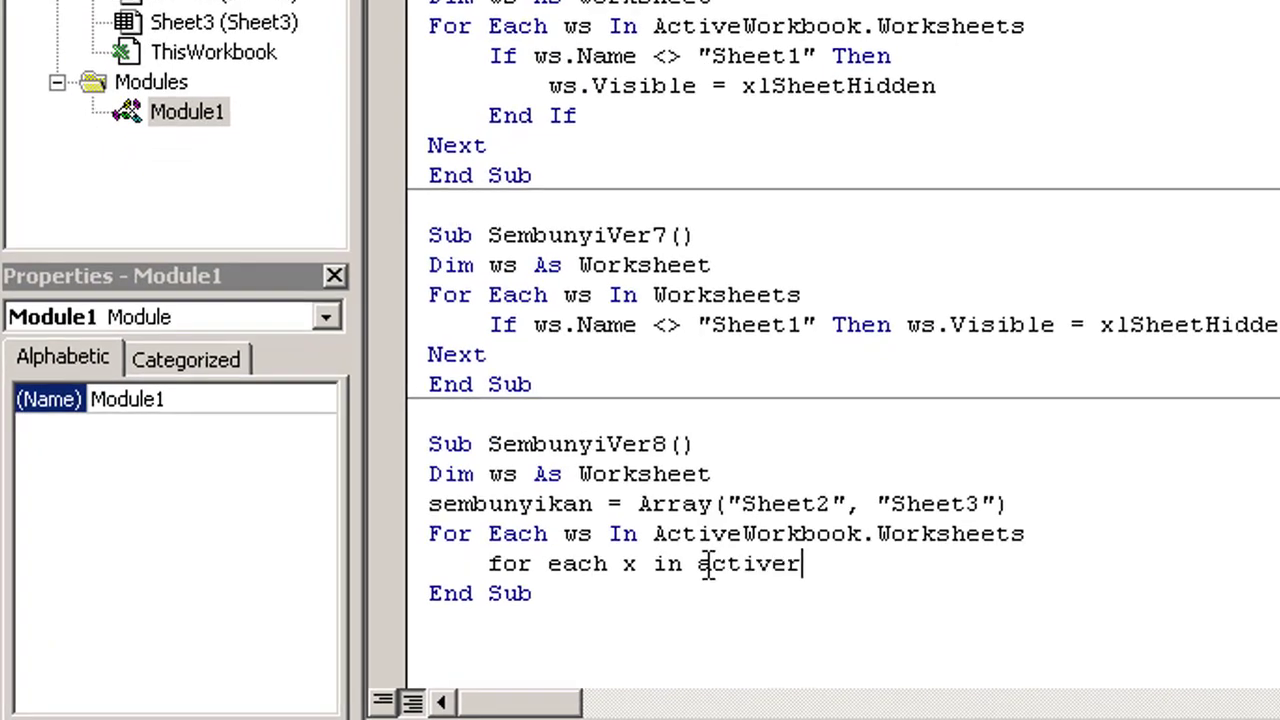
pyautogui.write('workb')
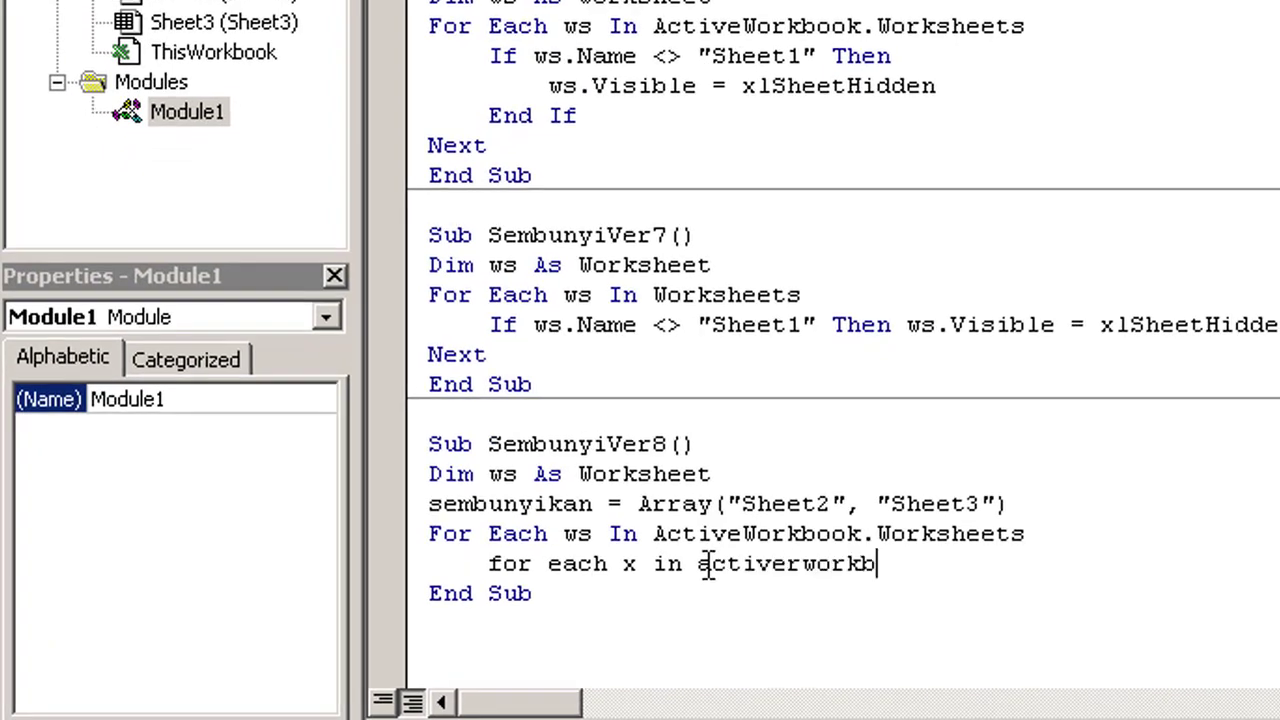
pyautogui.write('ook')
pyautogui.write('.wo')
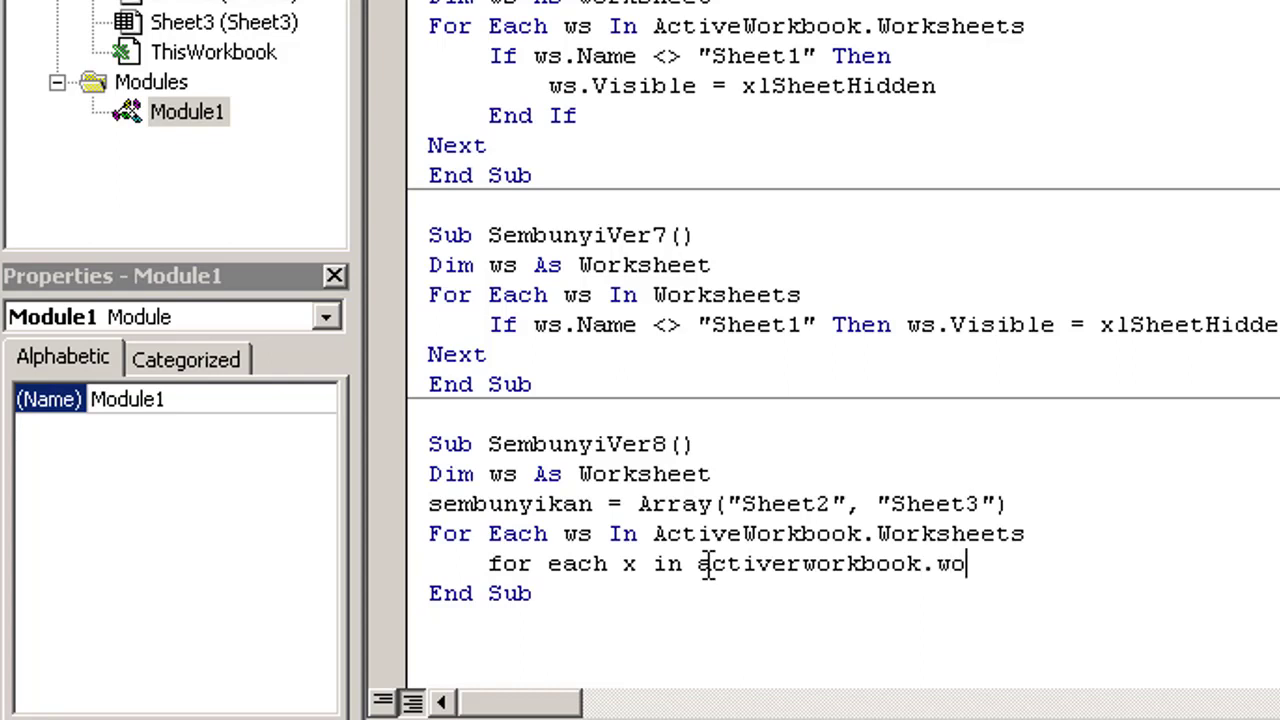
pyautogui.write('rksheets')
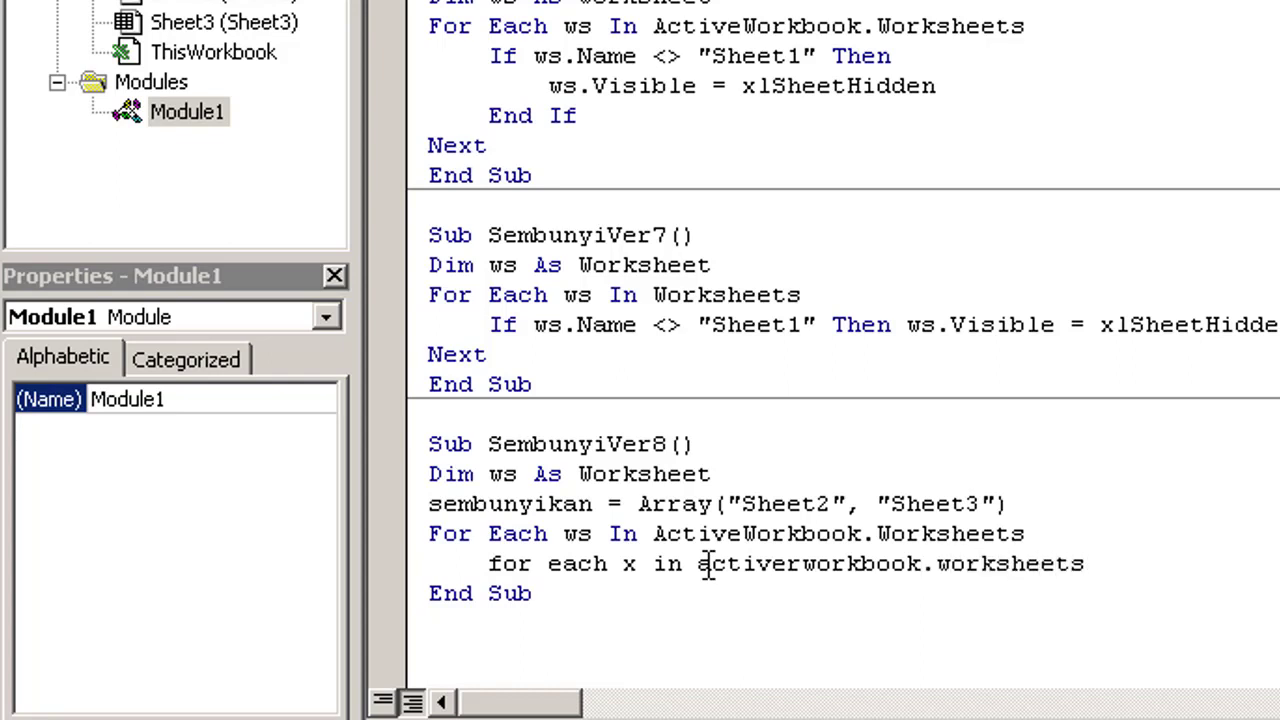
pyautogui.hotkey('ctrl', 'BackSpace')
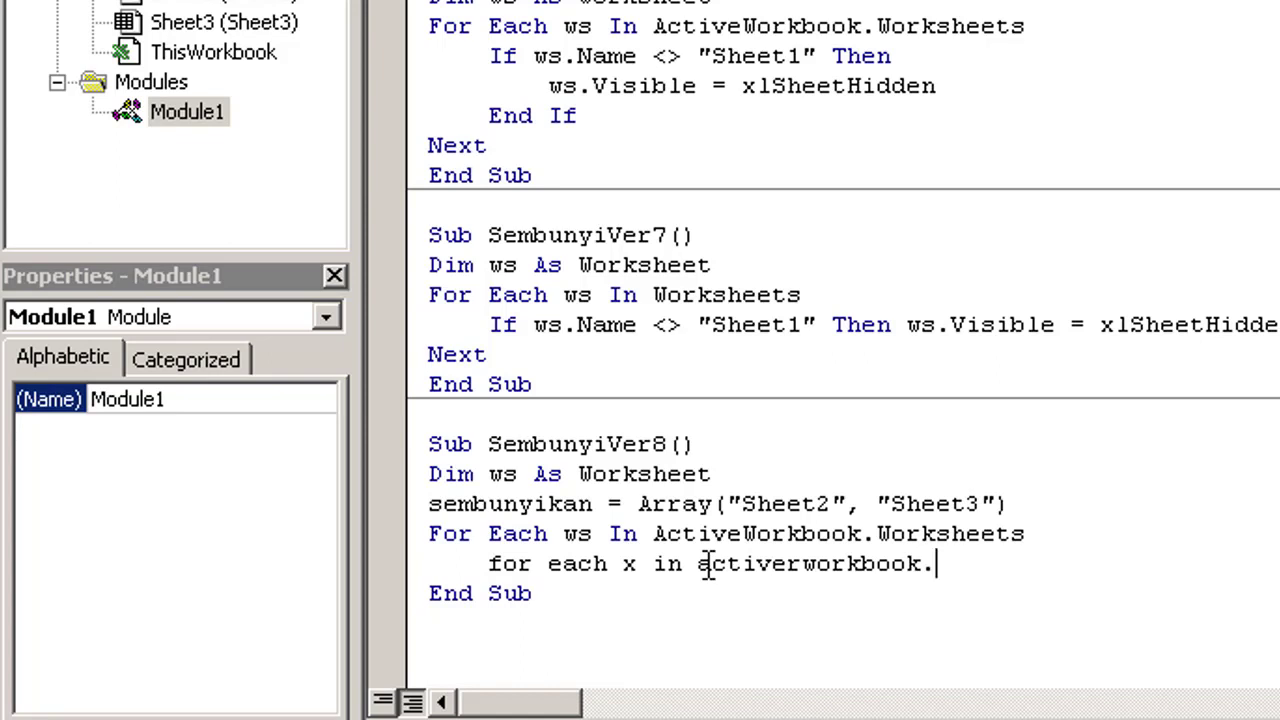
pyautogui.hotkey('ctrl', 'BackSpace')
pyautogui.hotkey('ctrl', 'BackSpace')
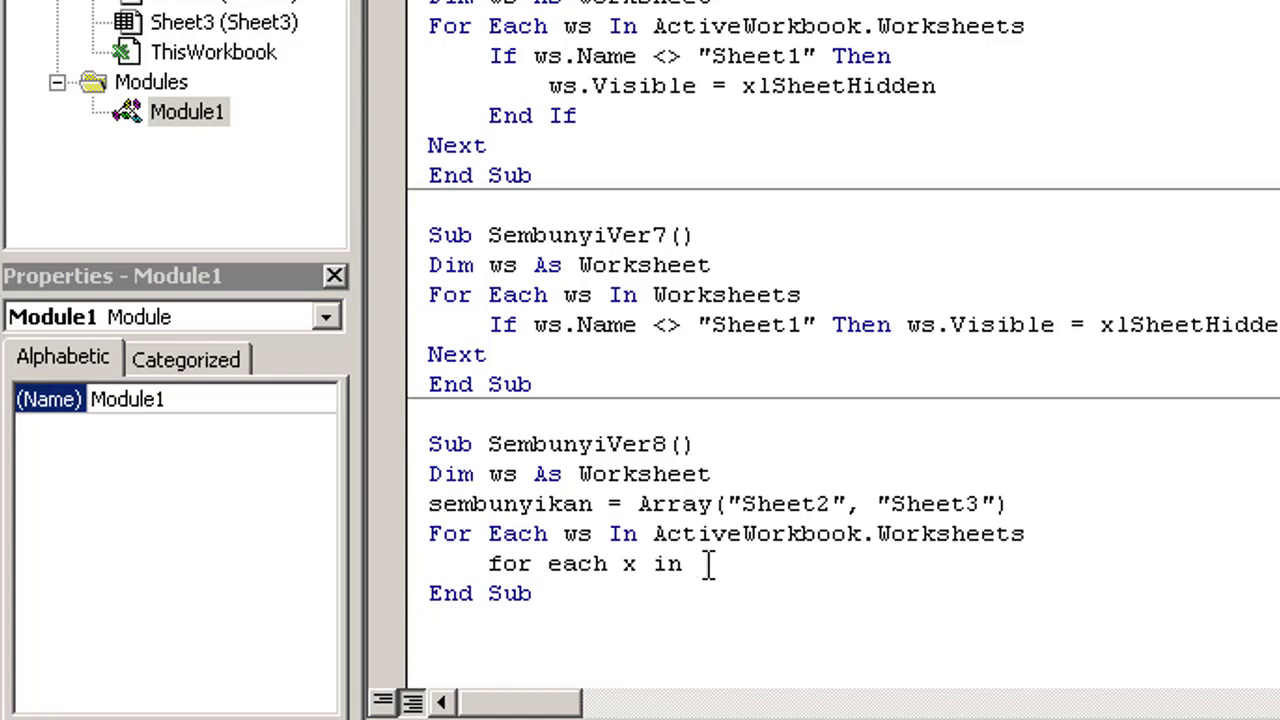
pyautogui.write('sembunyik')
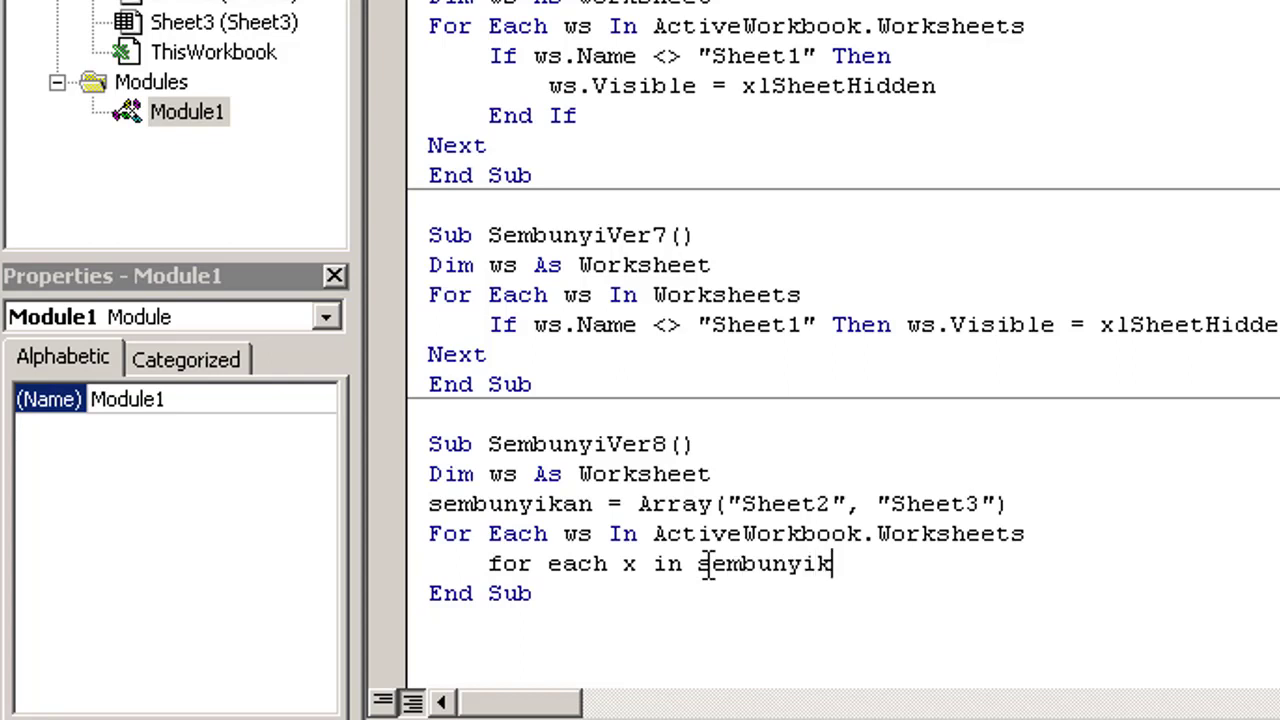
pyautogui.write('an')
pyautogui.press('Return')
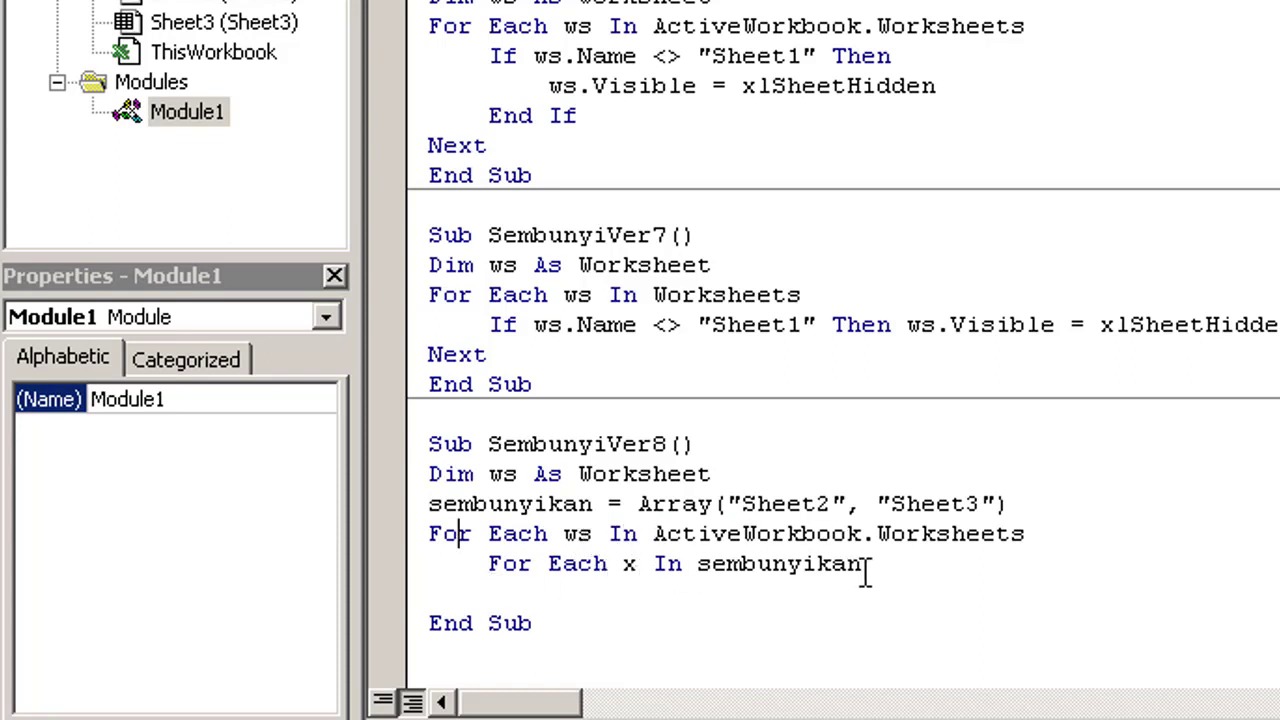
# Add a ws.Visible = False line inside the inner loop.
pyautogui.click(802, 592)
pyautogui.write('ws')
pyautogui.write('.vi')
pyautogui.press('Tab')
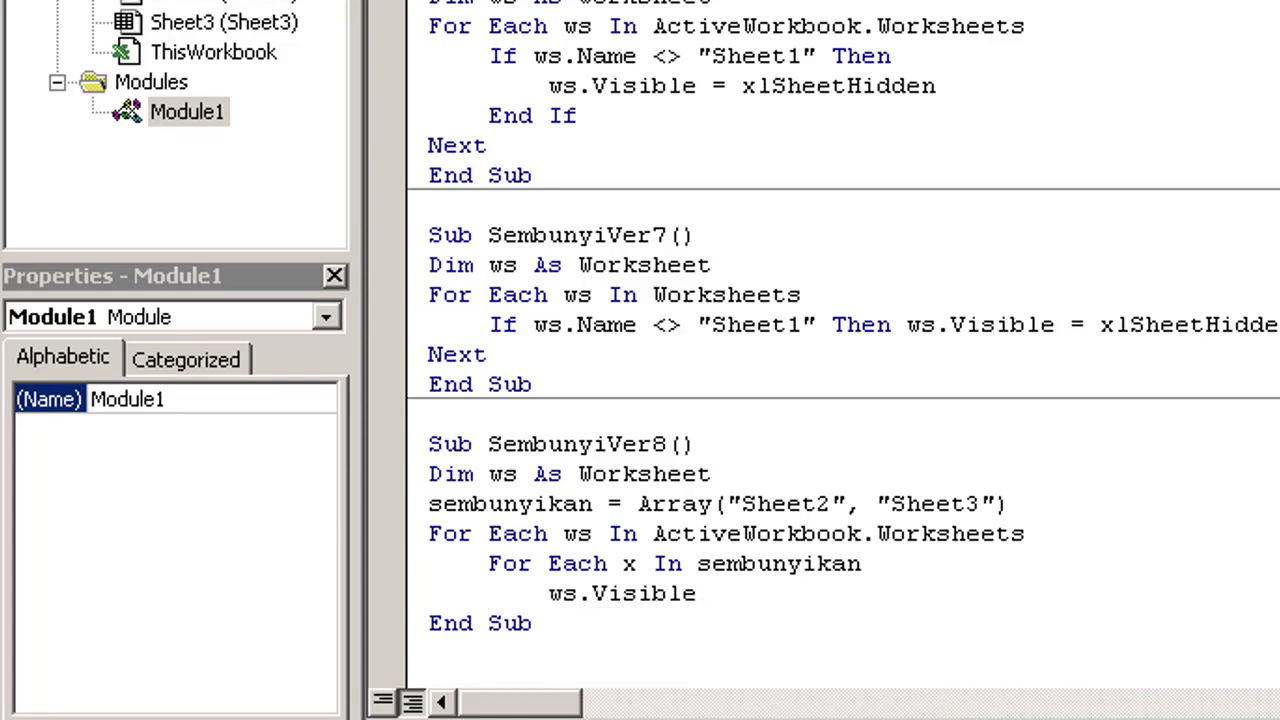
pyautogui.write('=fal')
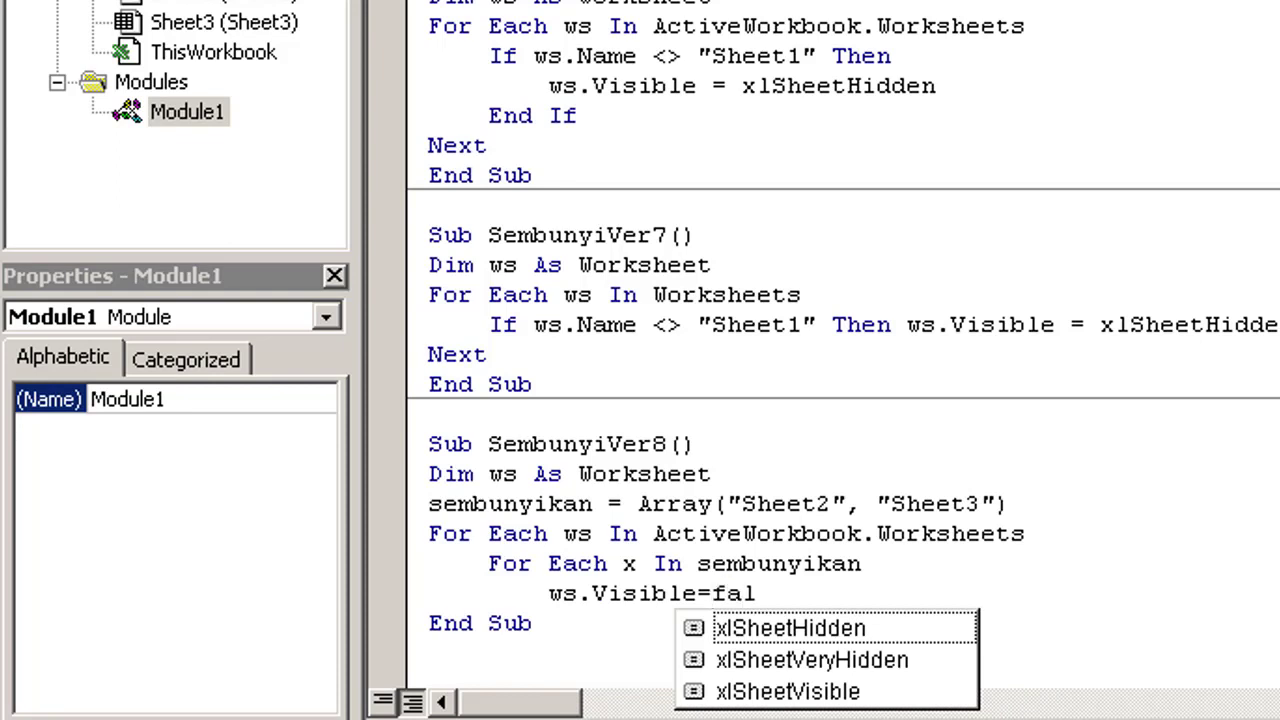
pyautogui.write('se')
pyautogui.press('Return')
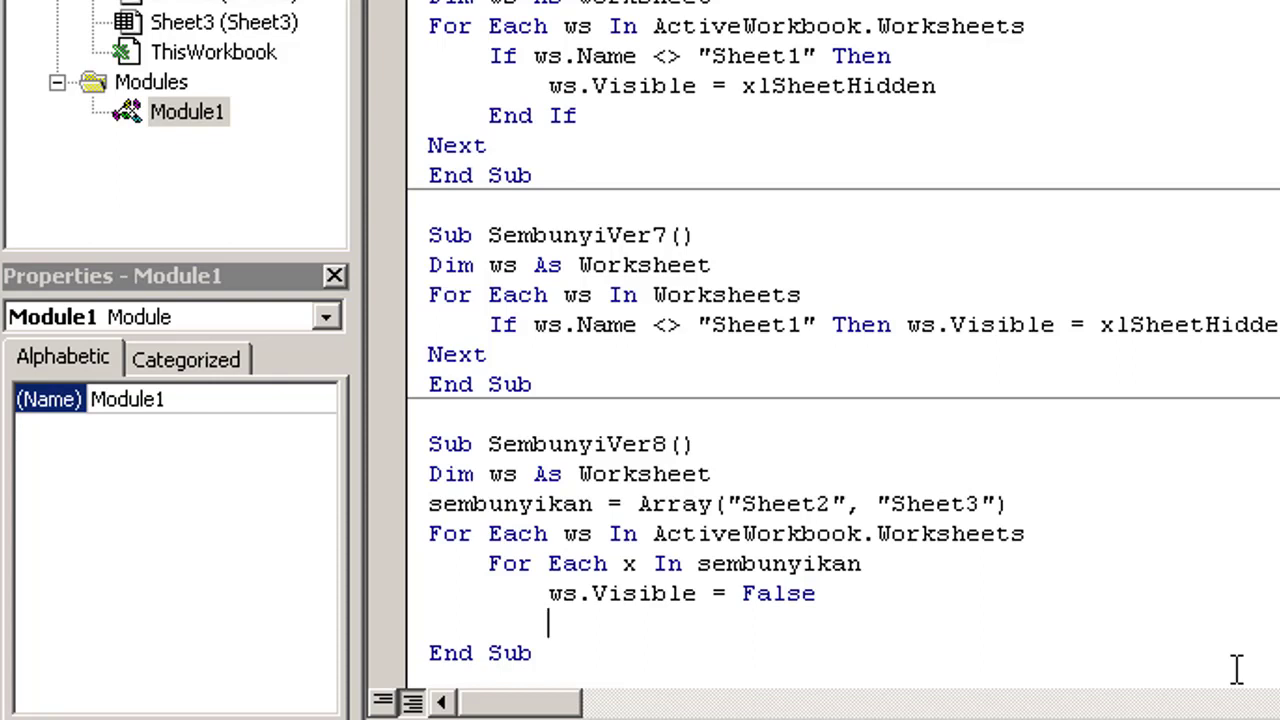
pyautogui.press('BackSpace')
pyautogui.press('Up')
pyautogui.press('Up')
pyautogui.press('Down')
# Rewrite that line as the condition If ws.Name = x Then.
pyautogui.write('if')
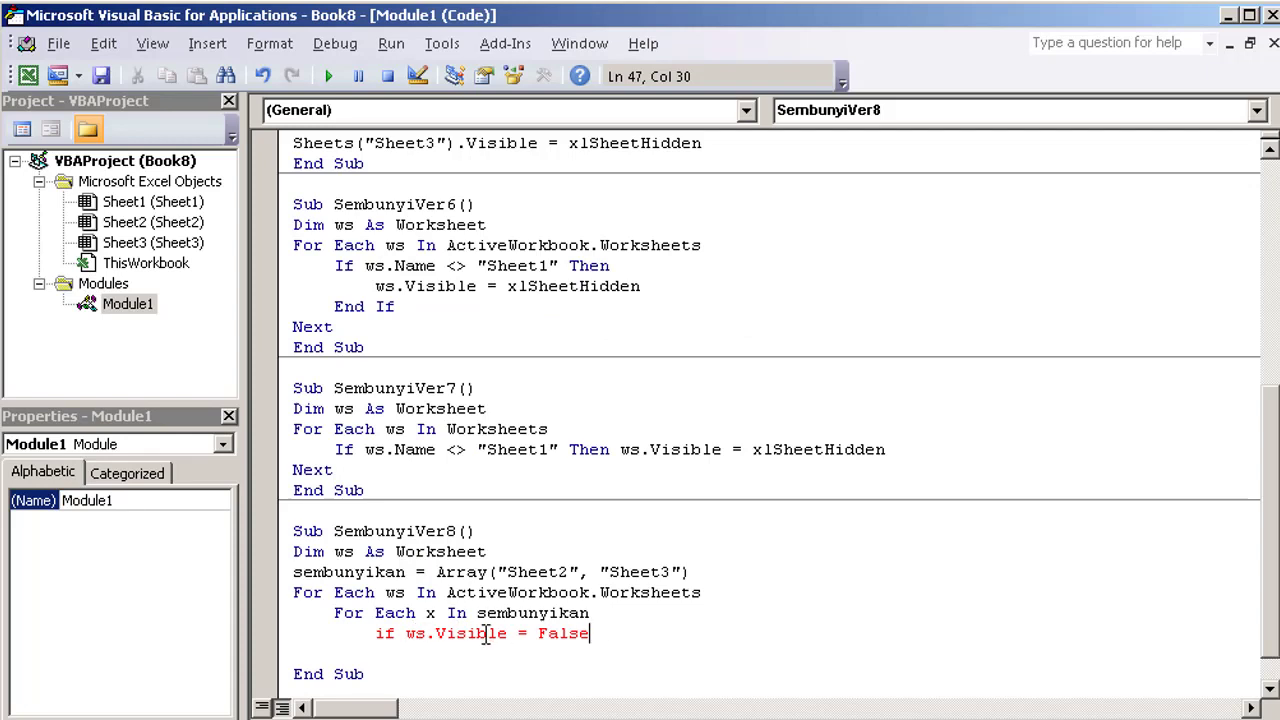
pyautogui.moveTo(426, 633); pyautogui.dragTo(634, 635)
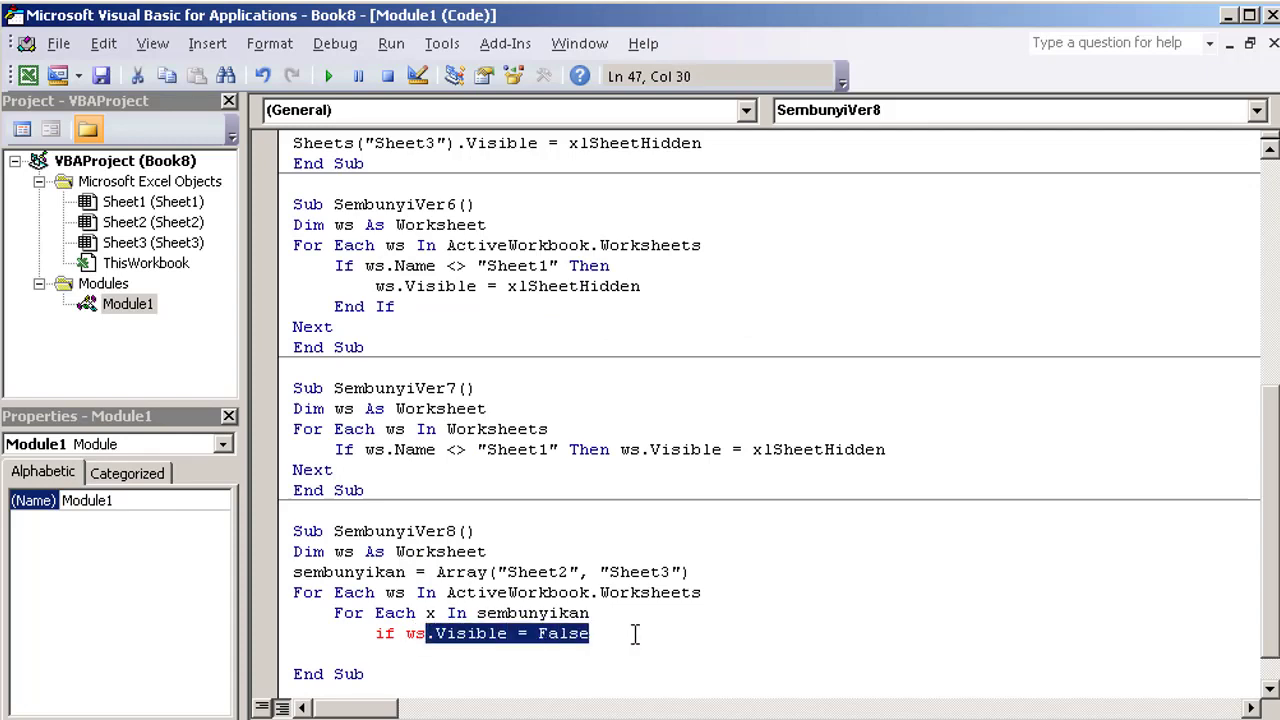
pyautogui.write('.na')
pyautogui.press('Tab')
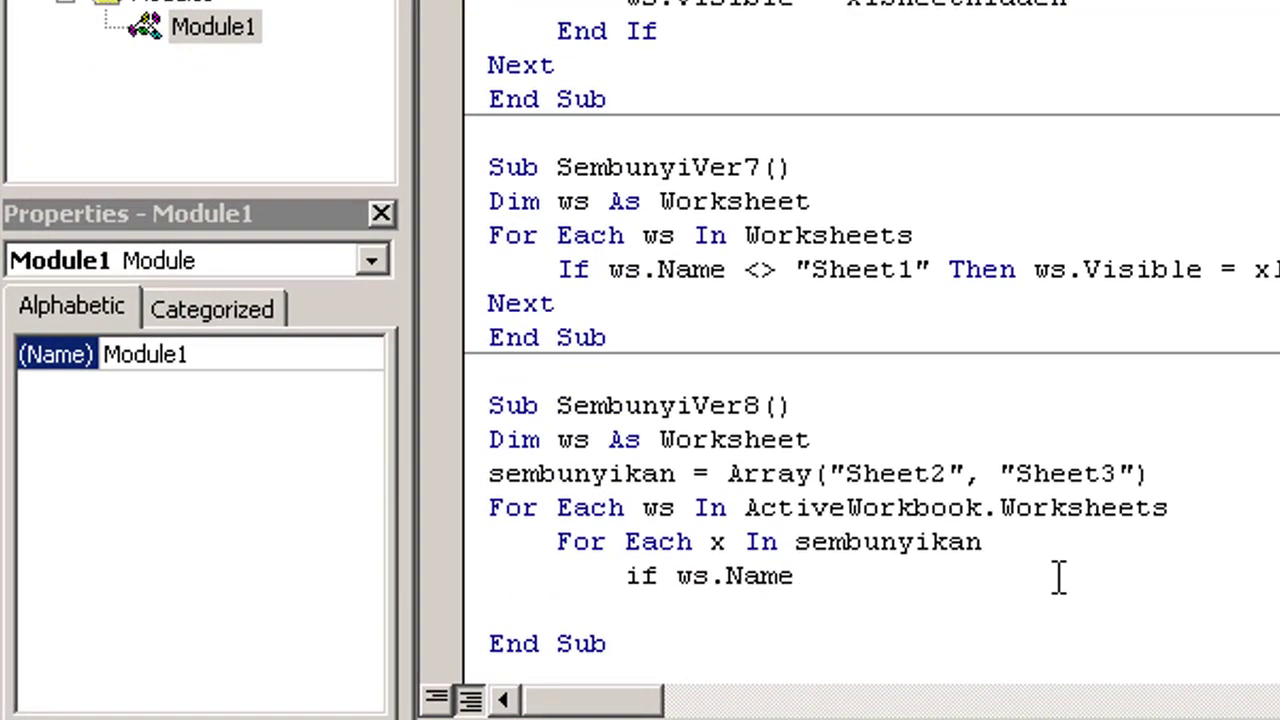
pyautogui.write('=x ')
pyautogui.write('then')
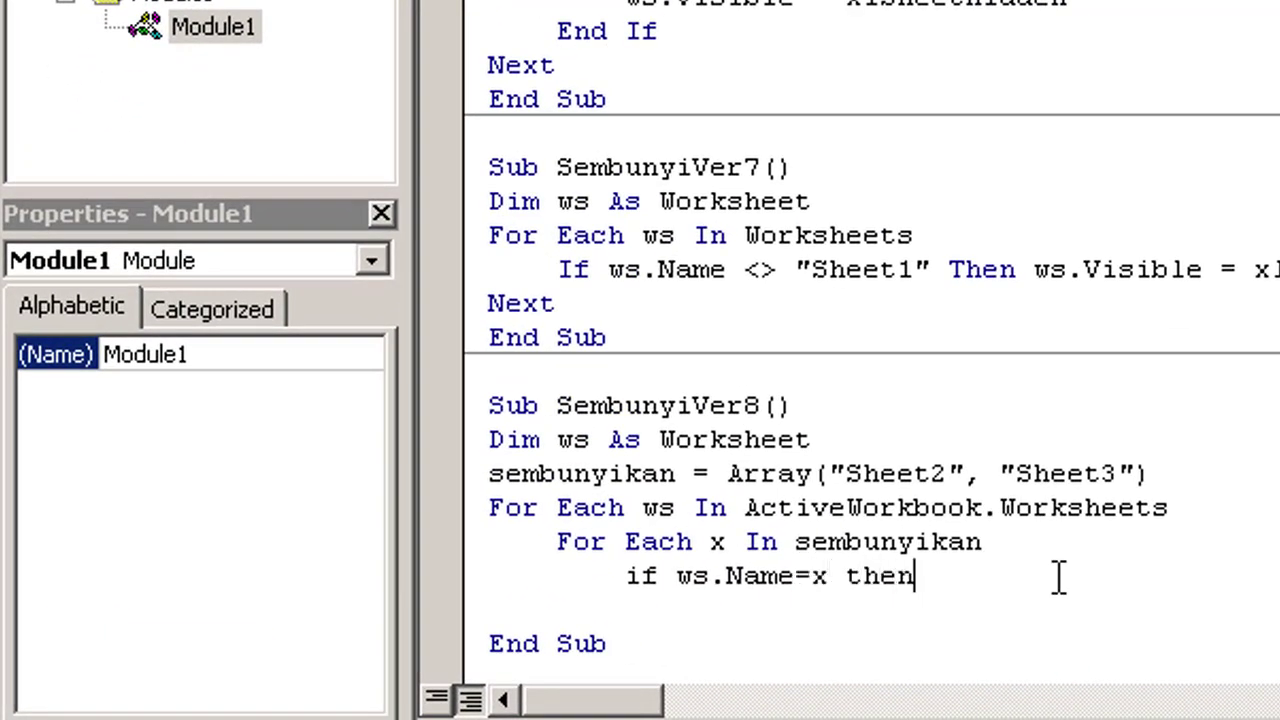
pyautogui.press('Return')
# Inside the If block, set ws.Visible = xlSheetHidden.
pyautogui.press('Tab')
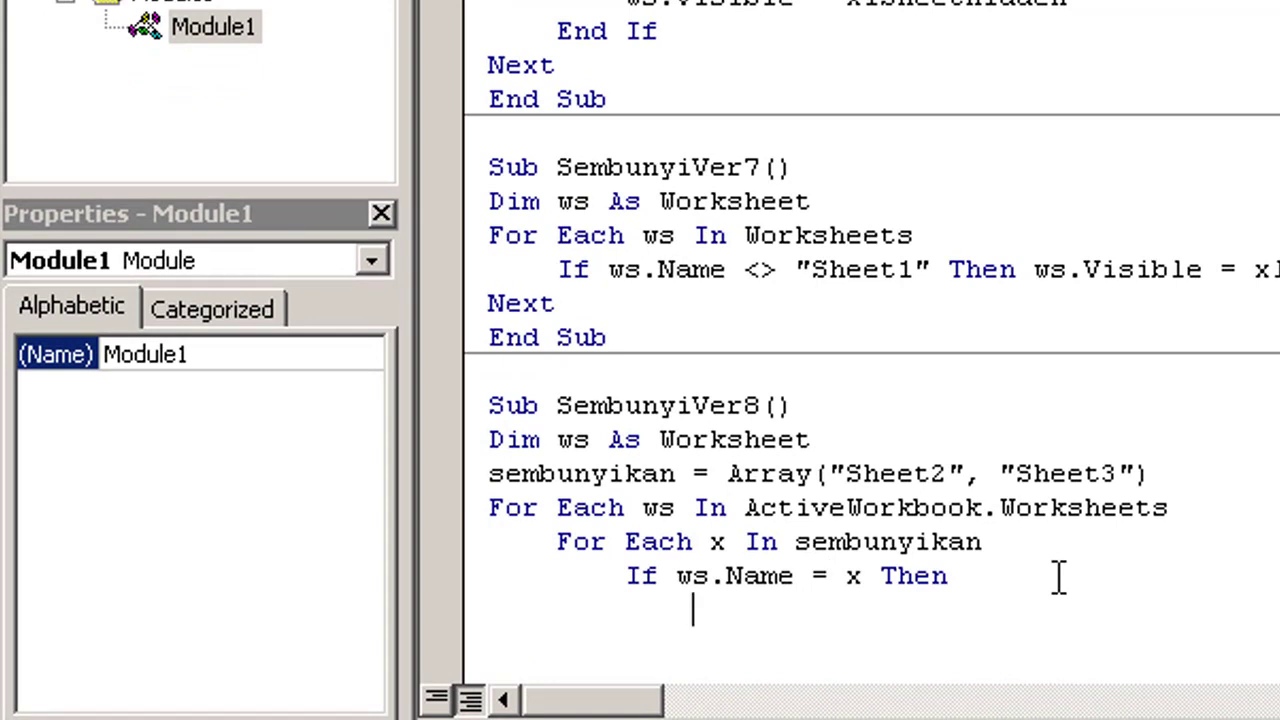
pyautogui.write('ws')
pyautogui.write('.visi')
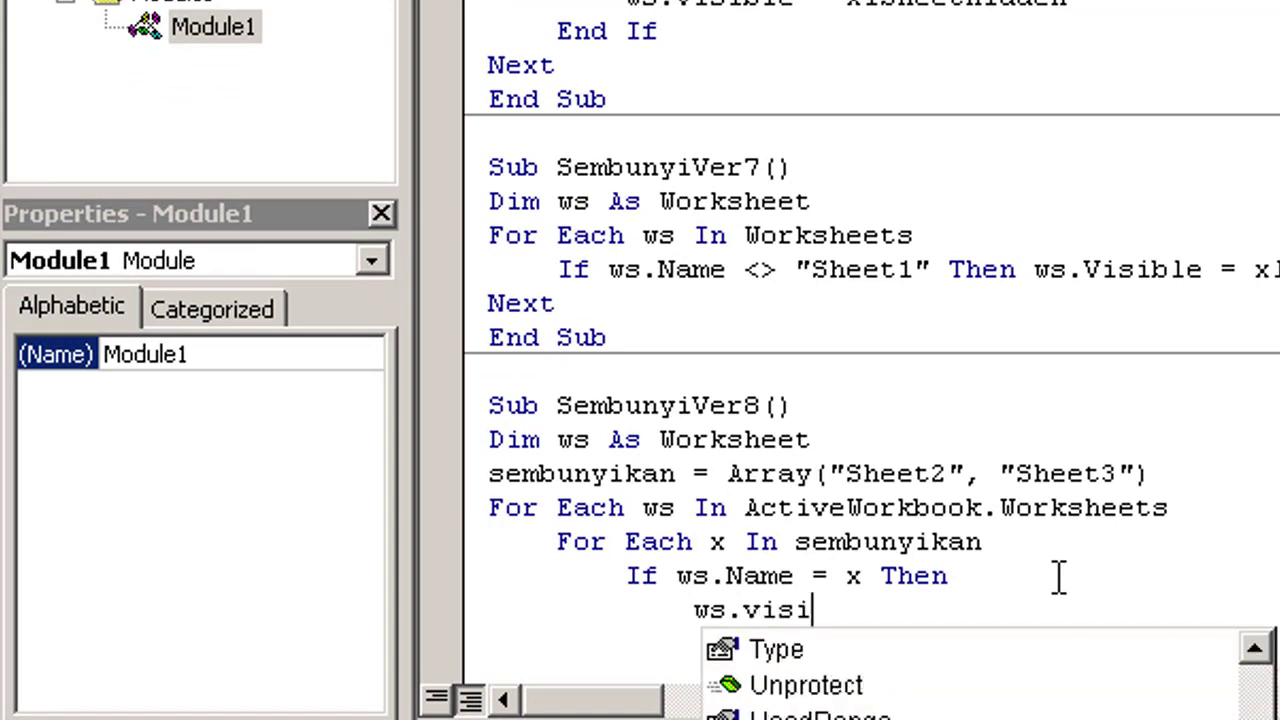
pyautogui.press('Tab')
pyautogui.write('=')
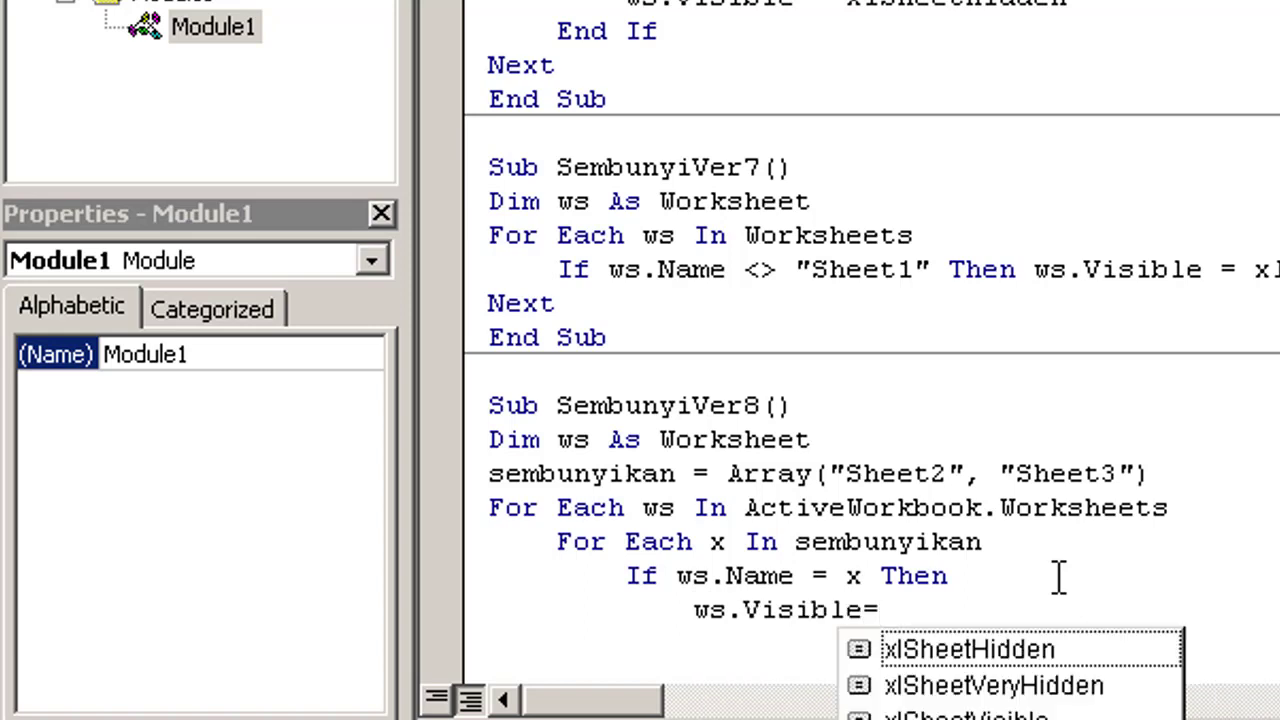
pyautogui.write('x')
pyautogui.press('Tab')
pyautogui.press('Return')
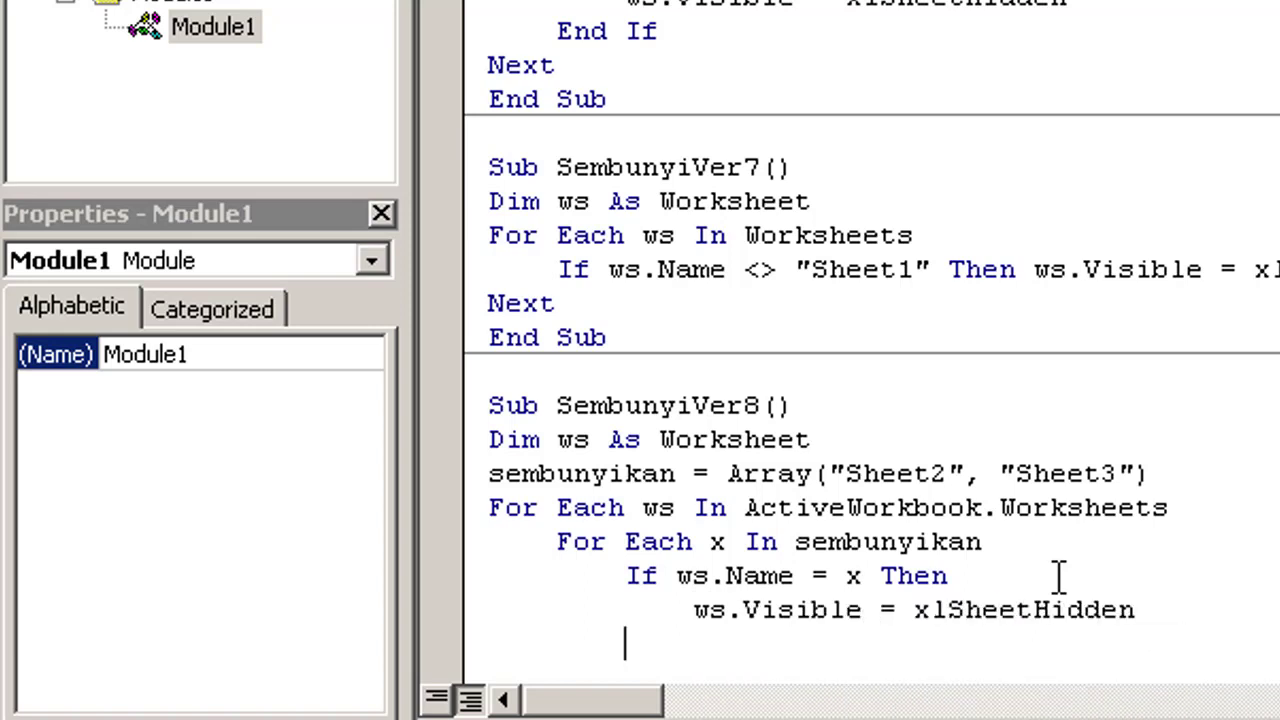
# Close the blocks with End If, Next x and Next ws, removing the extra blank line.
pyautogui.write('end if')
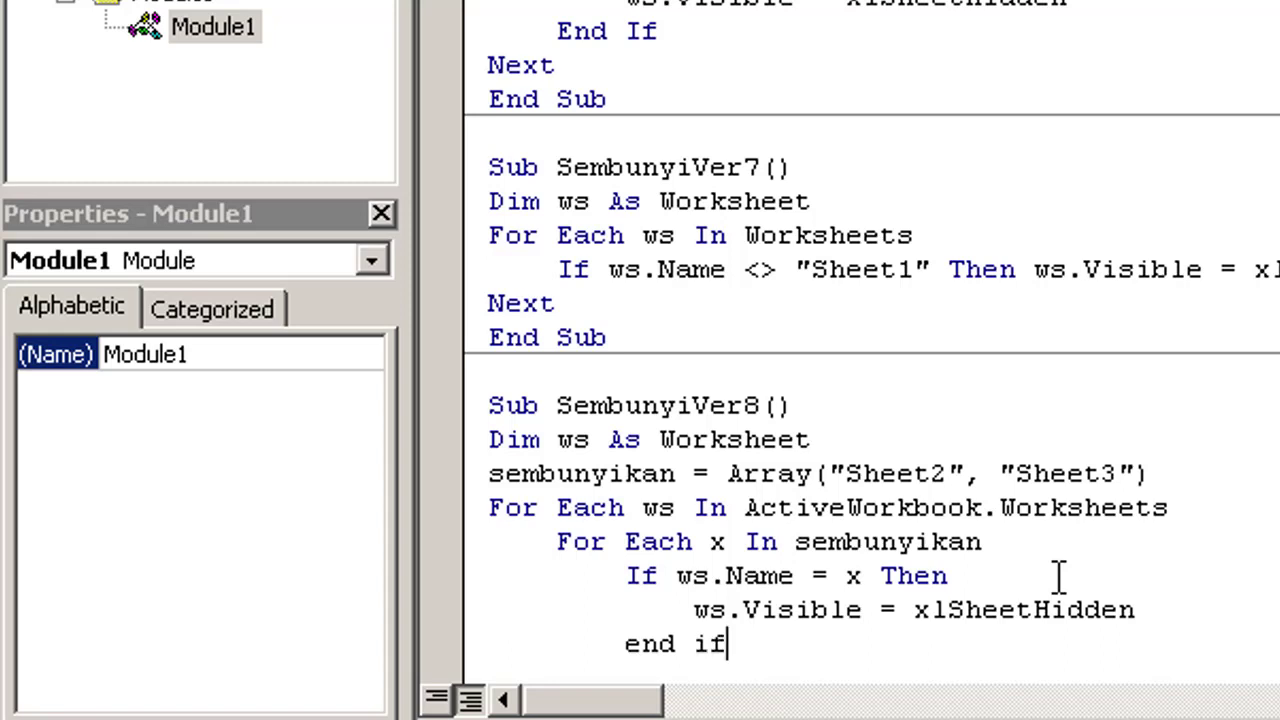
pyautogui.press('Return')
pyautogui.press('BackSpace')
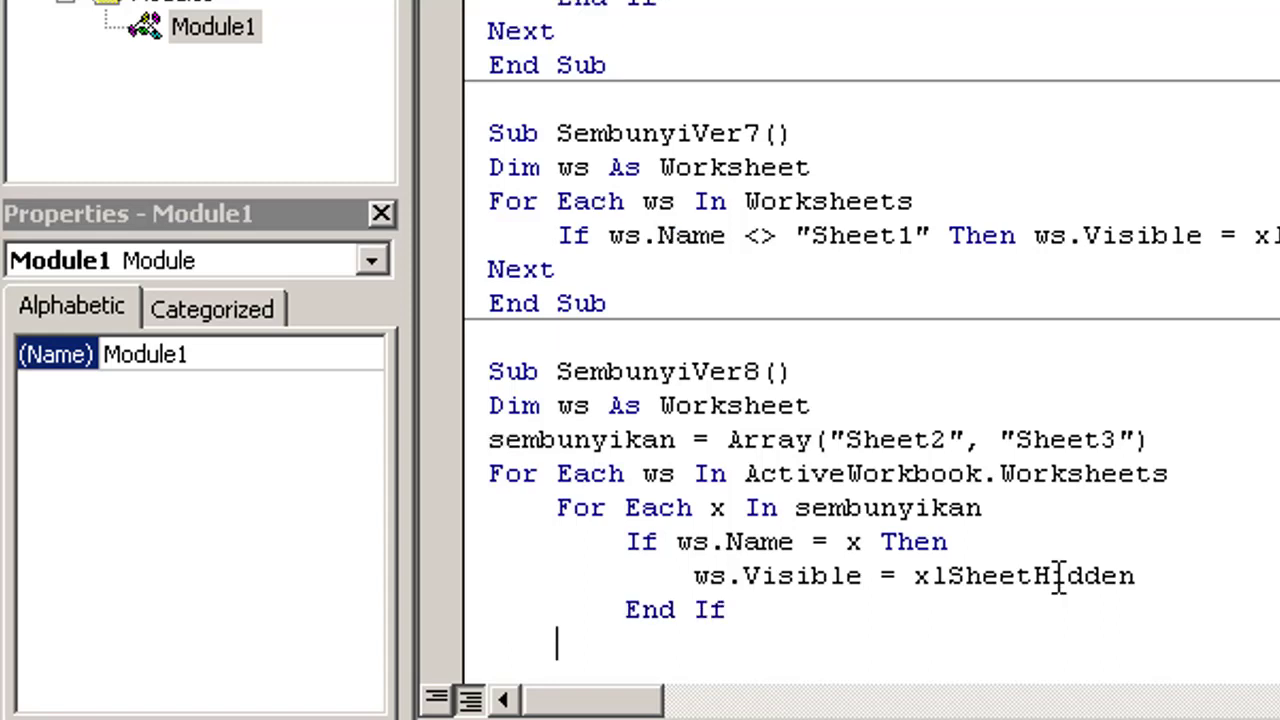
pyautogui.write('next x')
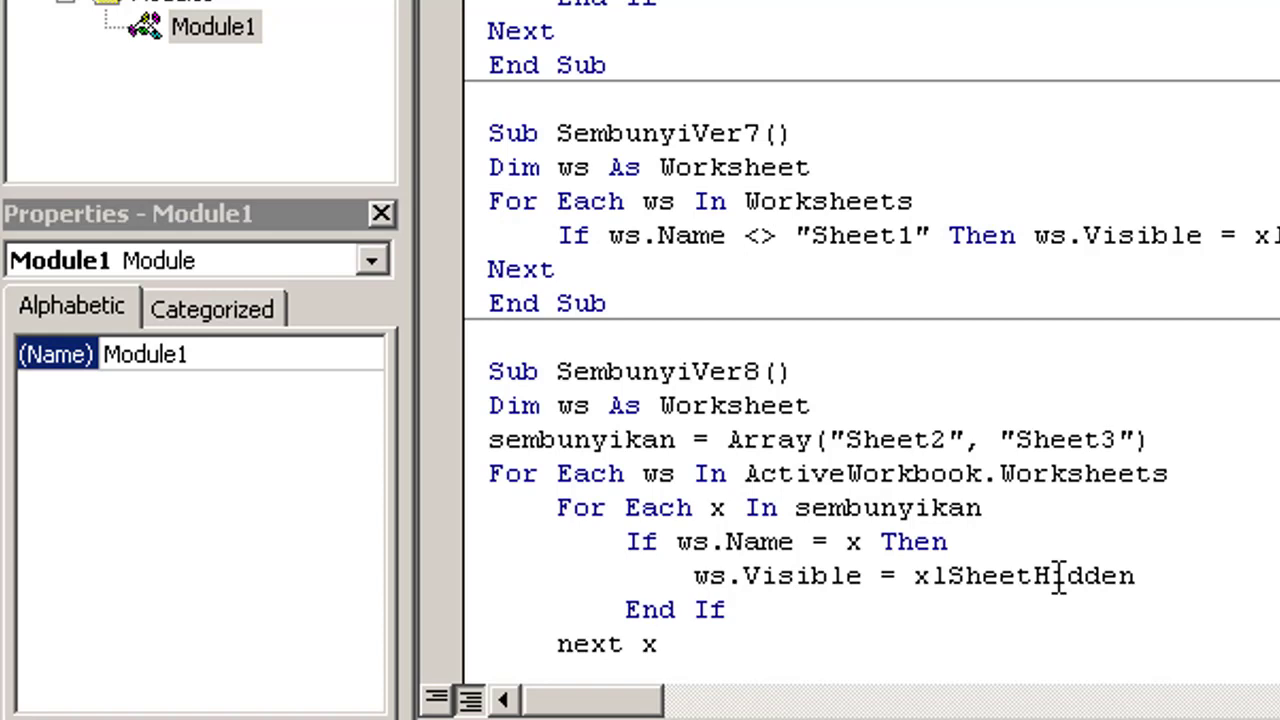
pyautogui.press('Return')
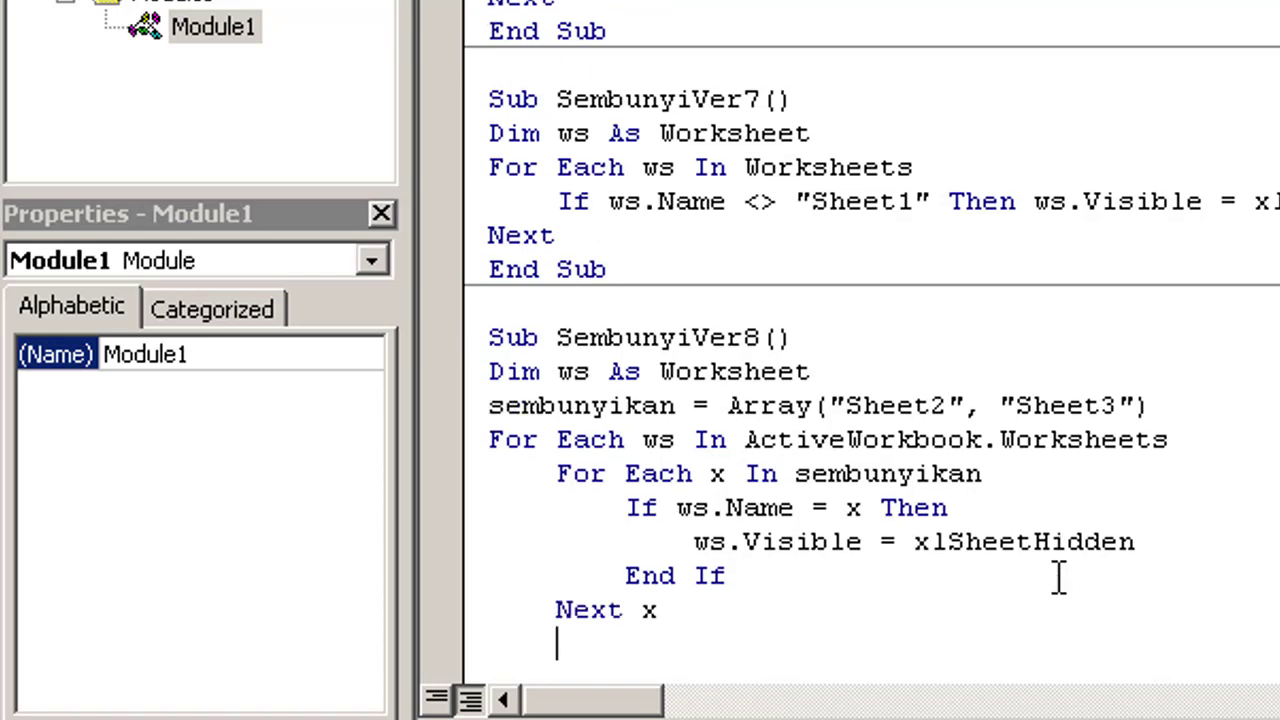
pyautogui.press('BackSpace')
pyautogui.write('nex')
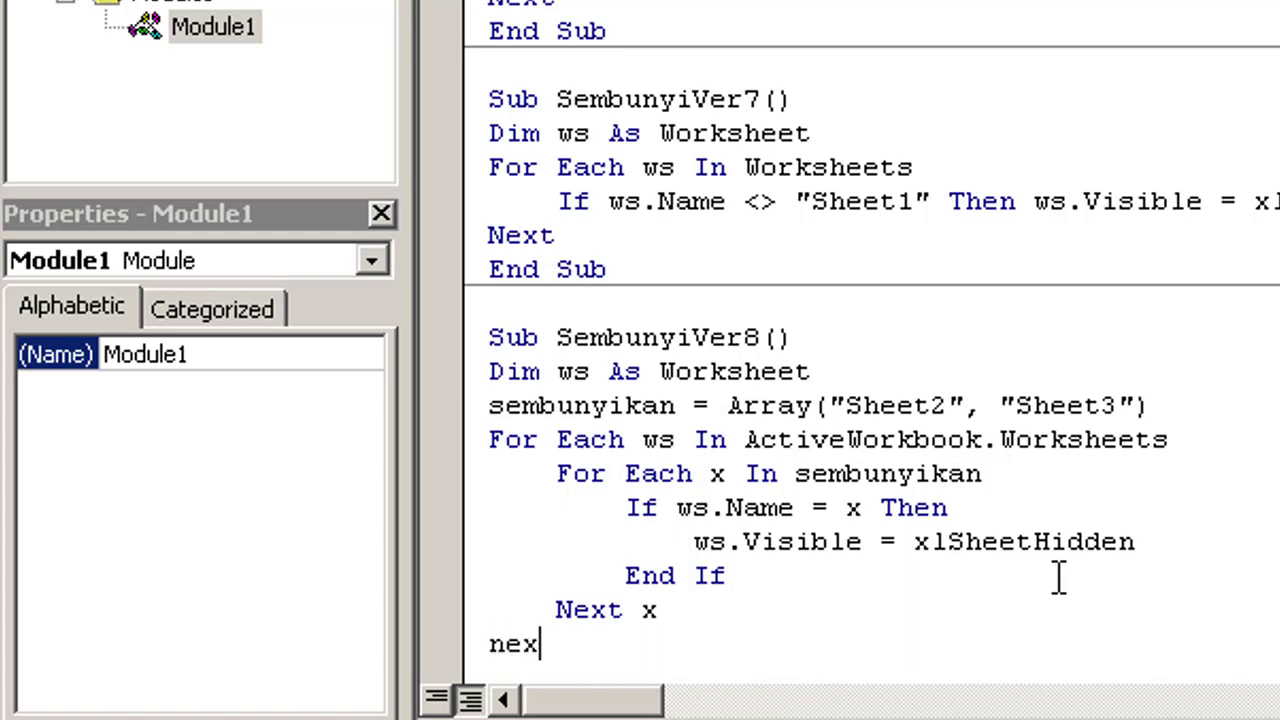
pyautogui.write('t ')
pyautogui.write('ws')
pyautogui.press('Down')
pyautogui.scroll(-1, 1110, 410)
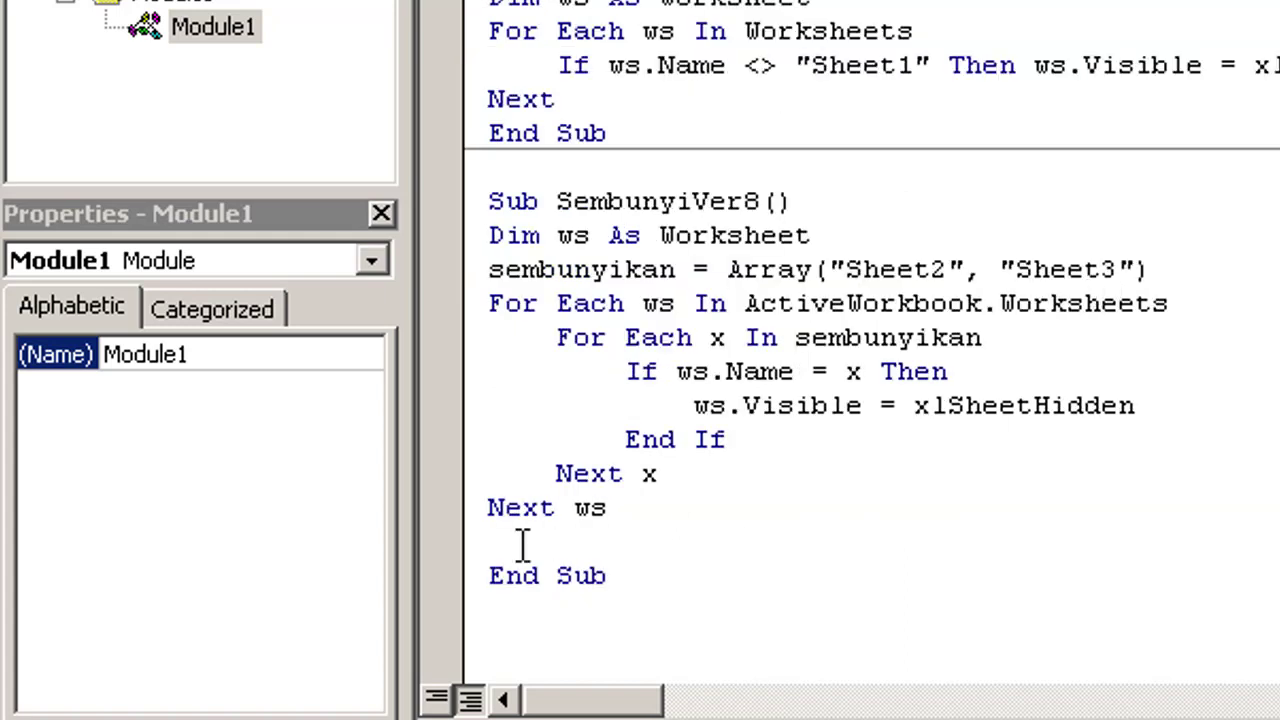
pyautogui.press('BackSpace')
pyautogui.press('BackSpace')
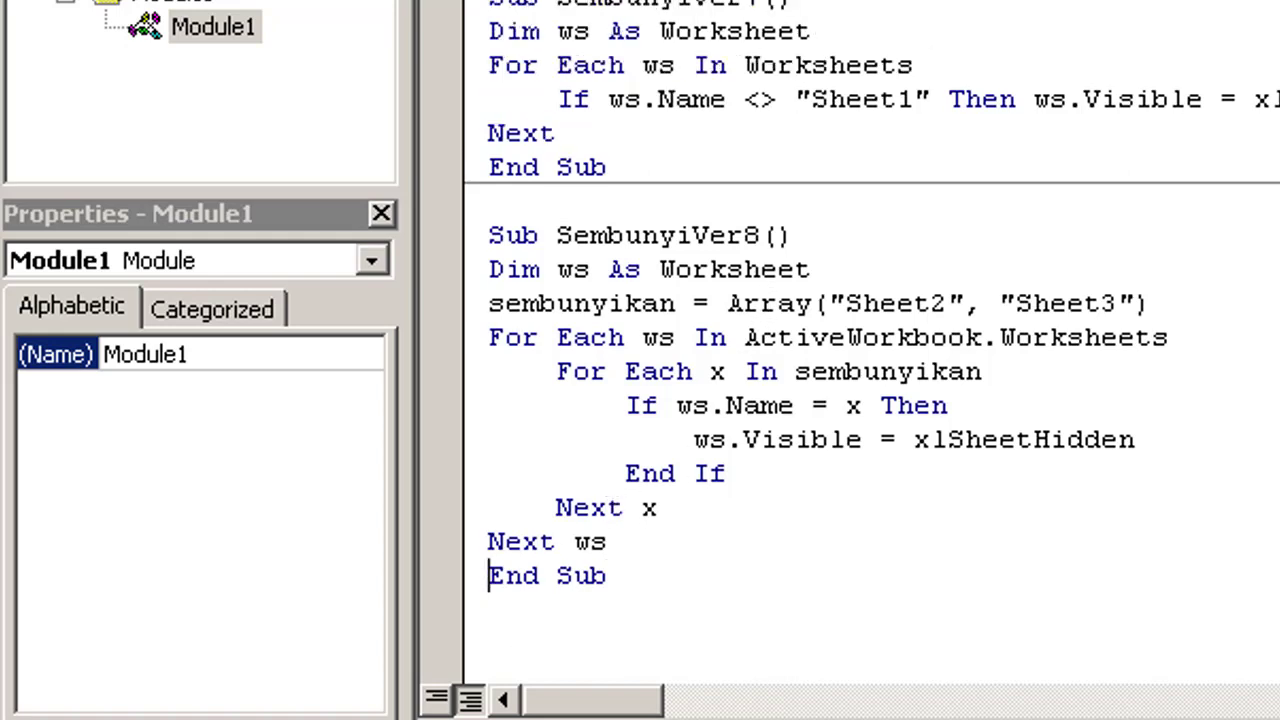
# Copy the SembunyiVer7 button below itself and relabel it SembunyiVer8.
pyautogui.hotkey('alt', 'F11')
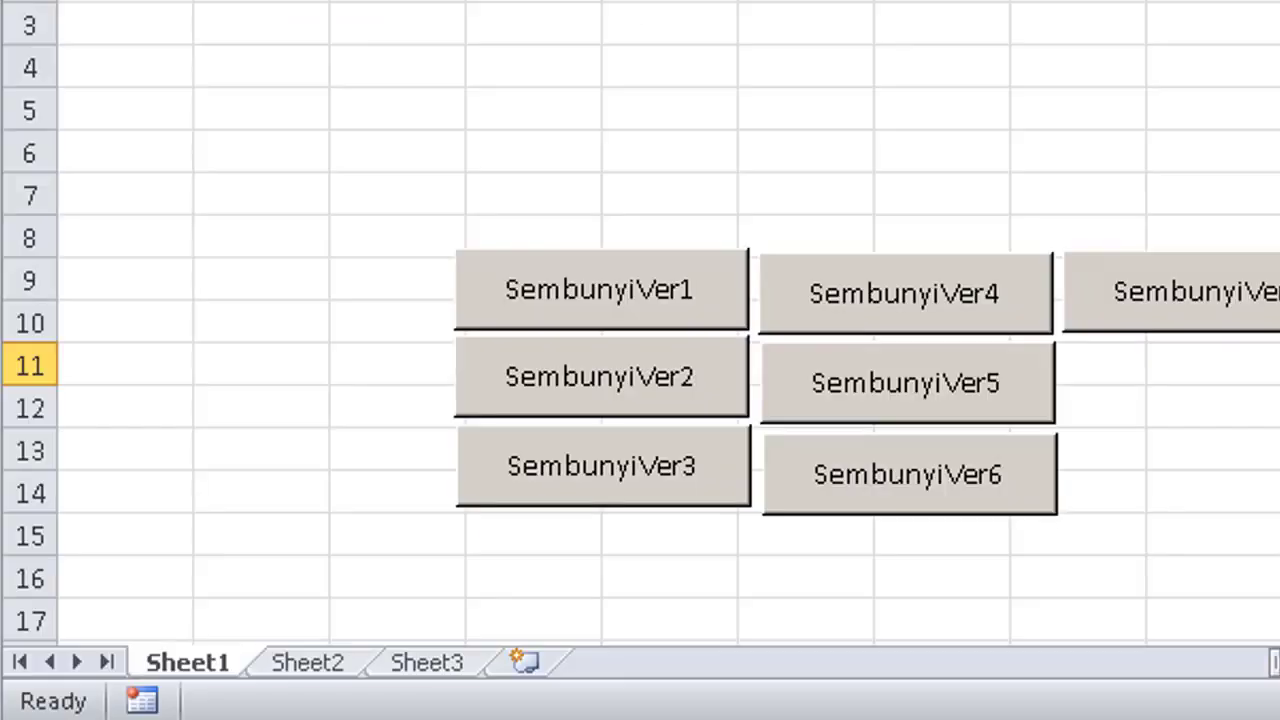
pyautogui.rightClick(1235, 291)
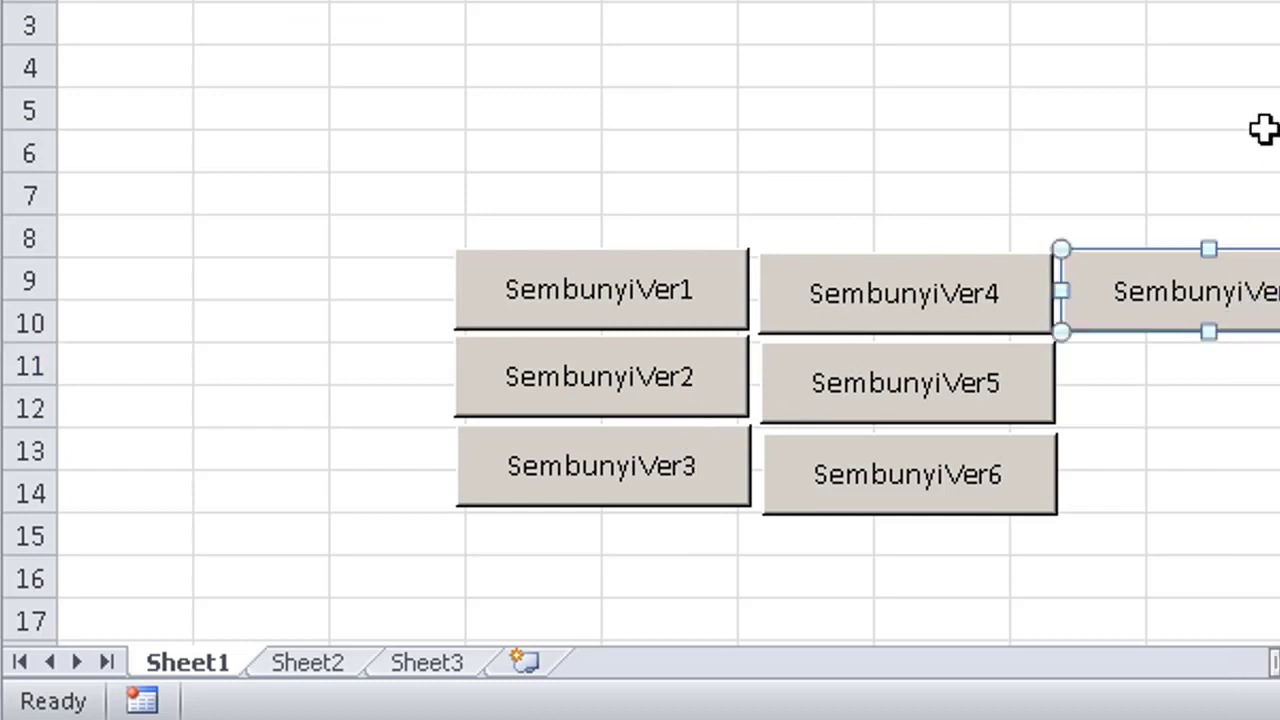
pyautogui.moveTo(1233, 332)
pyautogui.mouseDown()
pyautogui.moveTo(1268, 366)
pyautogui.moveTo(1242, 420)
pyautogui.mouseUp()
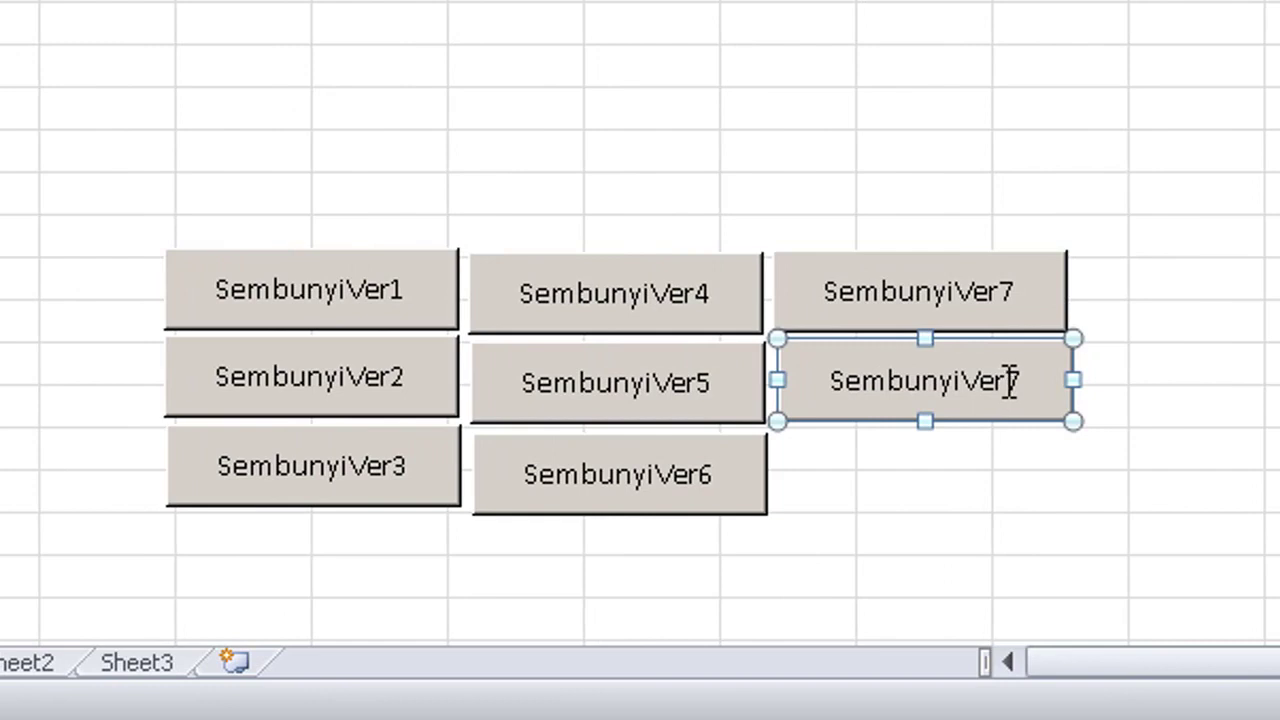
pyautogui.press('End')
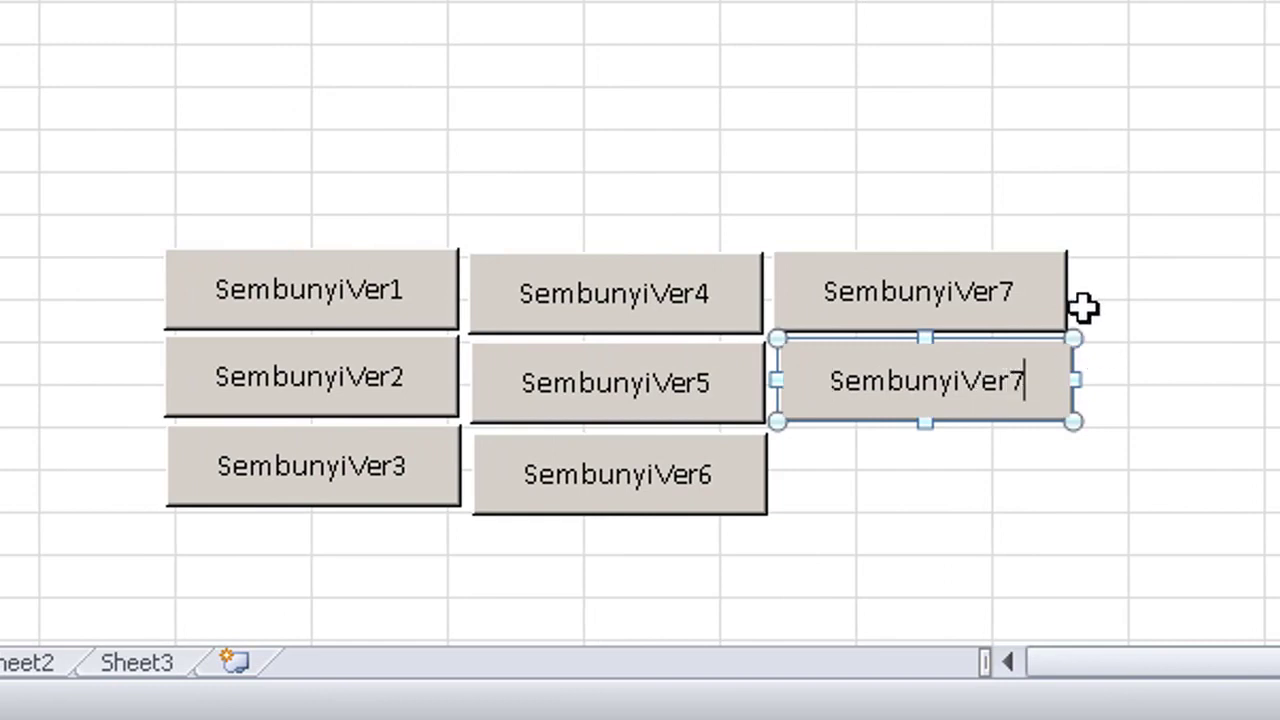
pyautogui.press('BackSpace')
pyautogui.write('8')
pyautogui.click(1166, 295)
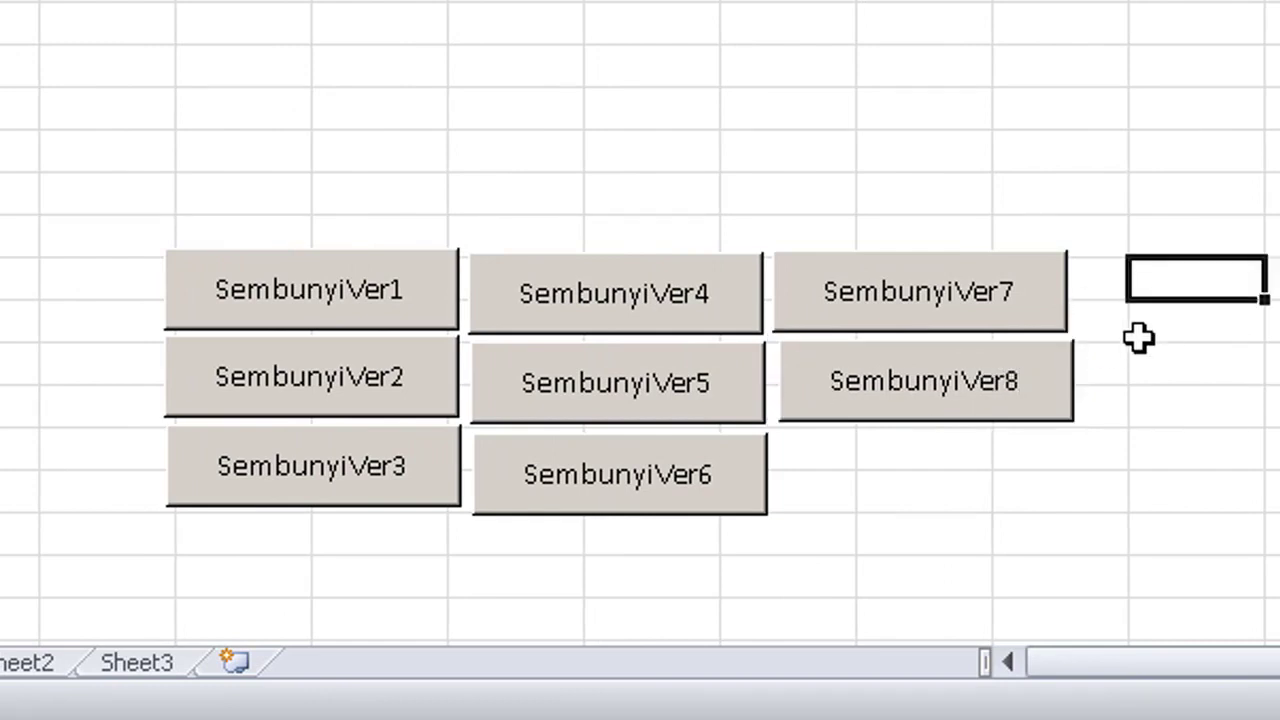
# Assign the SembunyiVer8 macro to the new button.
pyautogui.rightClick(945, 398)
pyautogui.click(1082, 712)
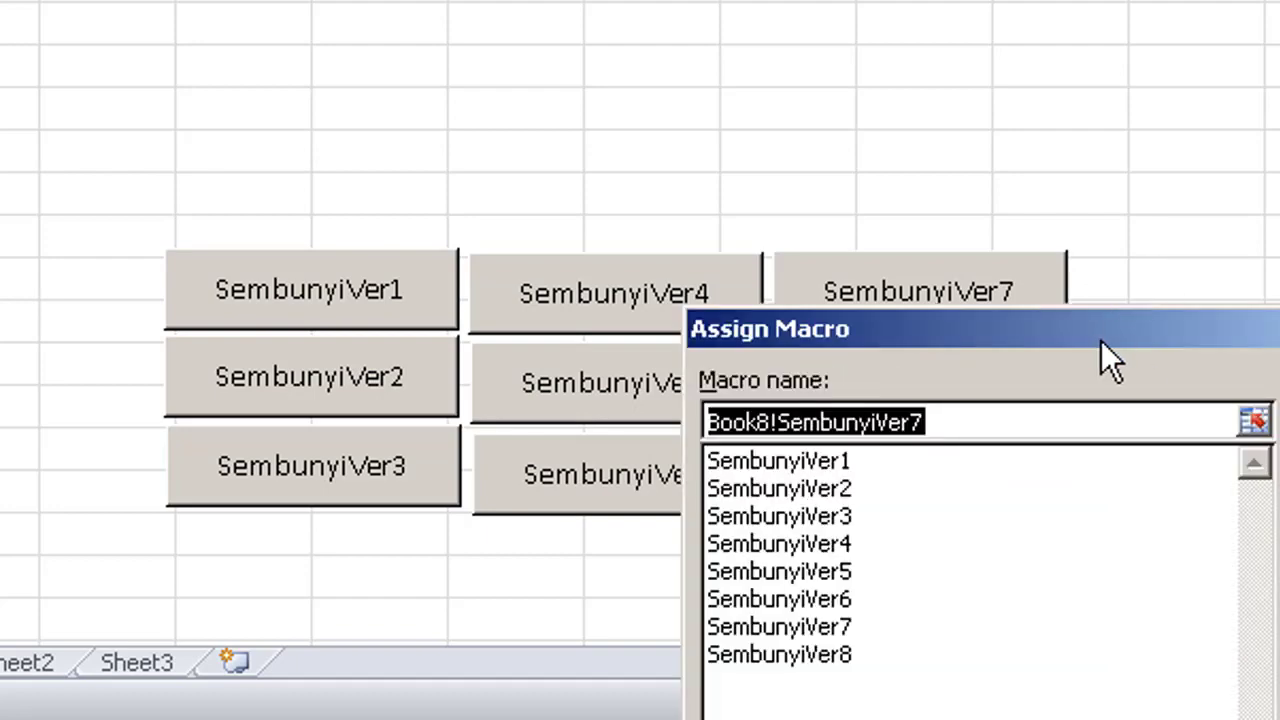
pyautogui.moveTo(1110, 345); pyautogui.dragTo(1189, 129)
pyautogui.click(1005, 267)
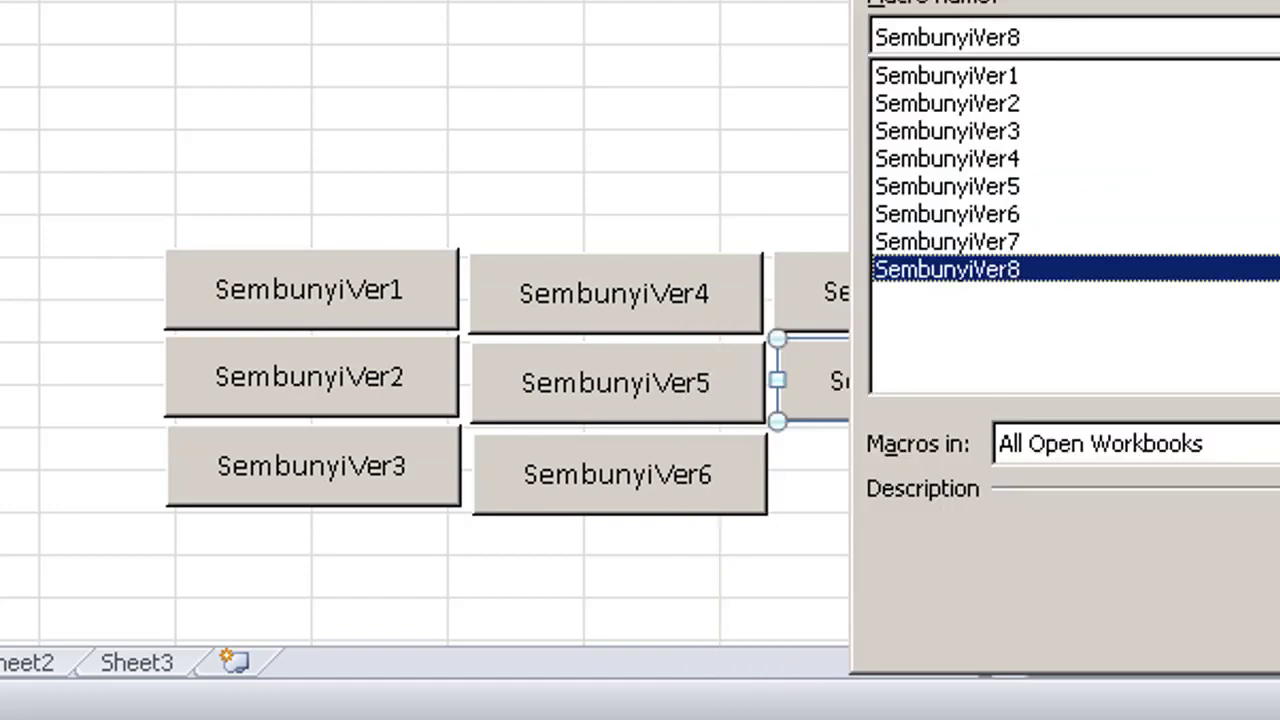
pyautogui.press('Return')
pyautogui.press('Escape')
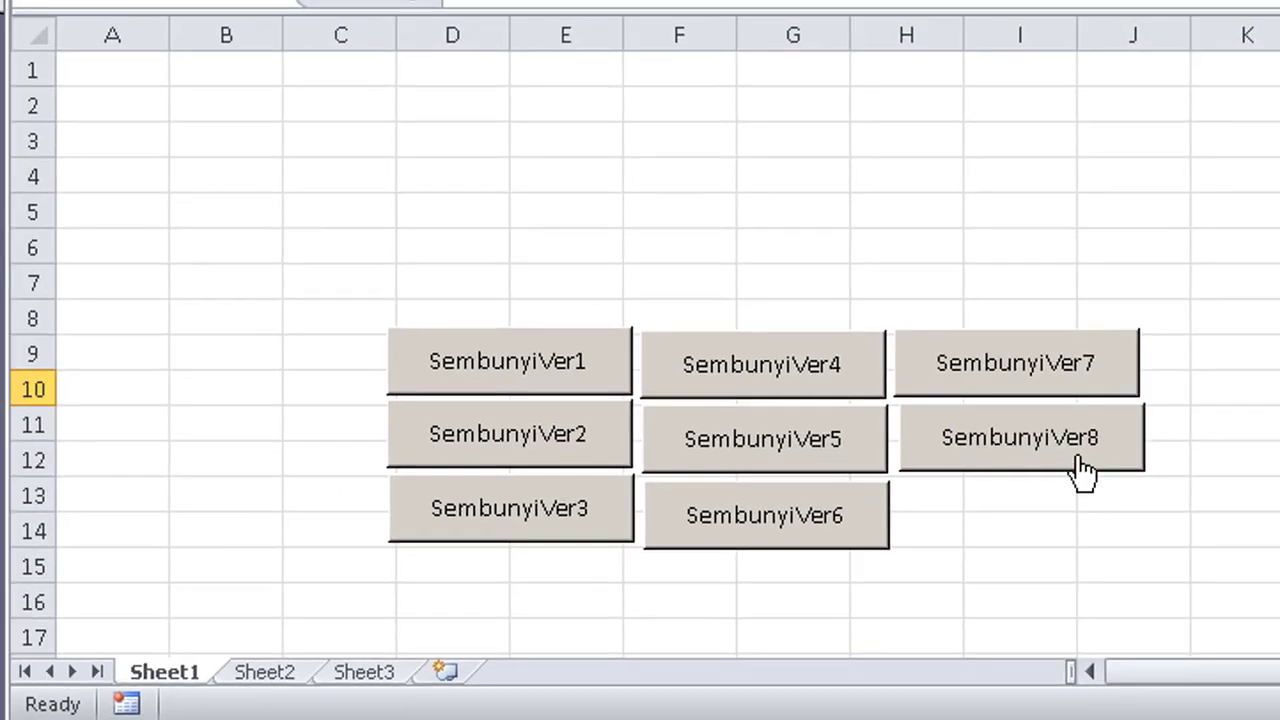
# Unhide Sheet2 and Sheet3 from the sheet tabs.
pyautogui.rightClick(162, 678)
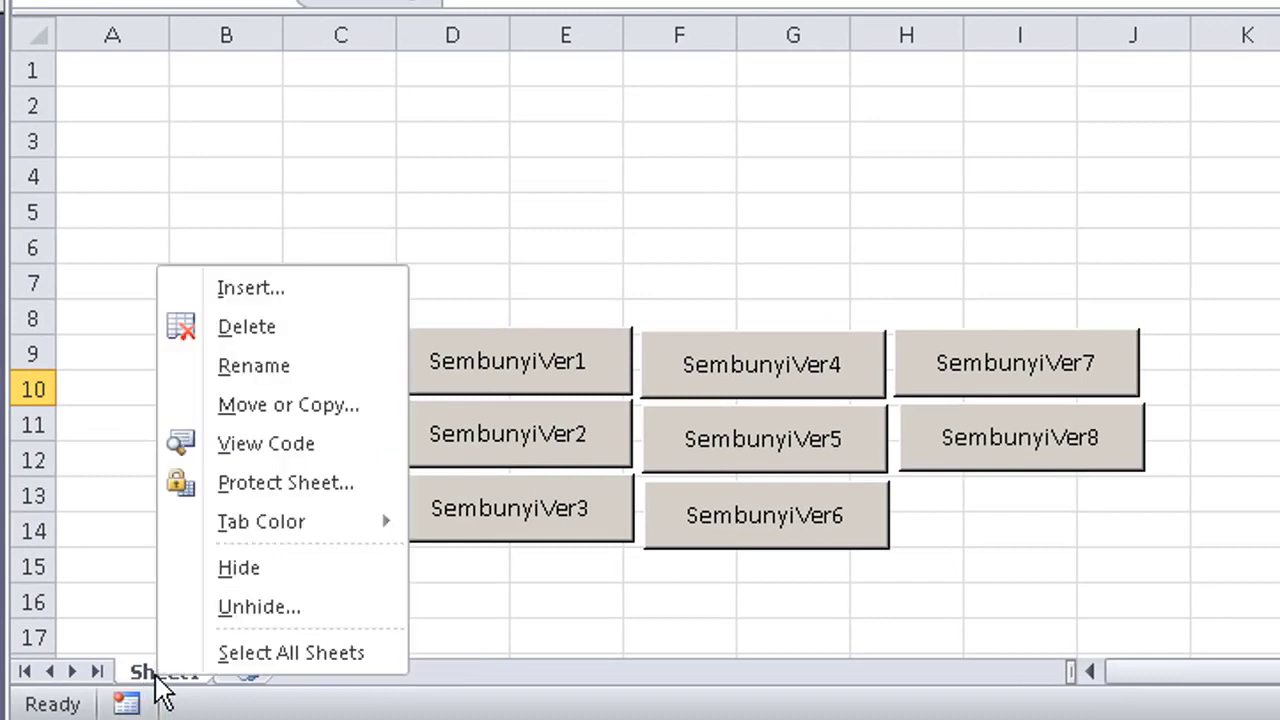
pyautogui.click(222, 606)
pyautogui.click(270, 705)
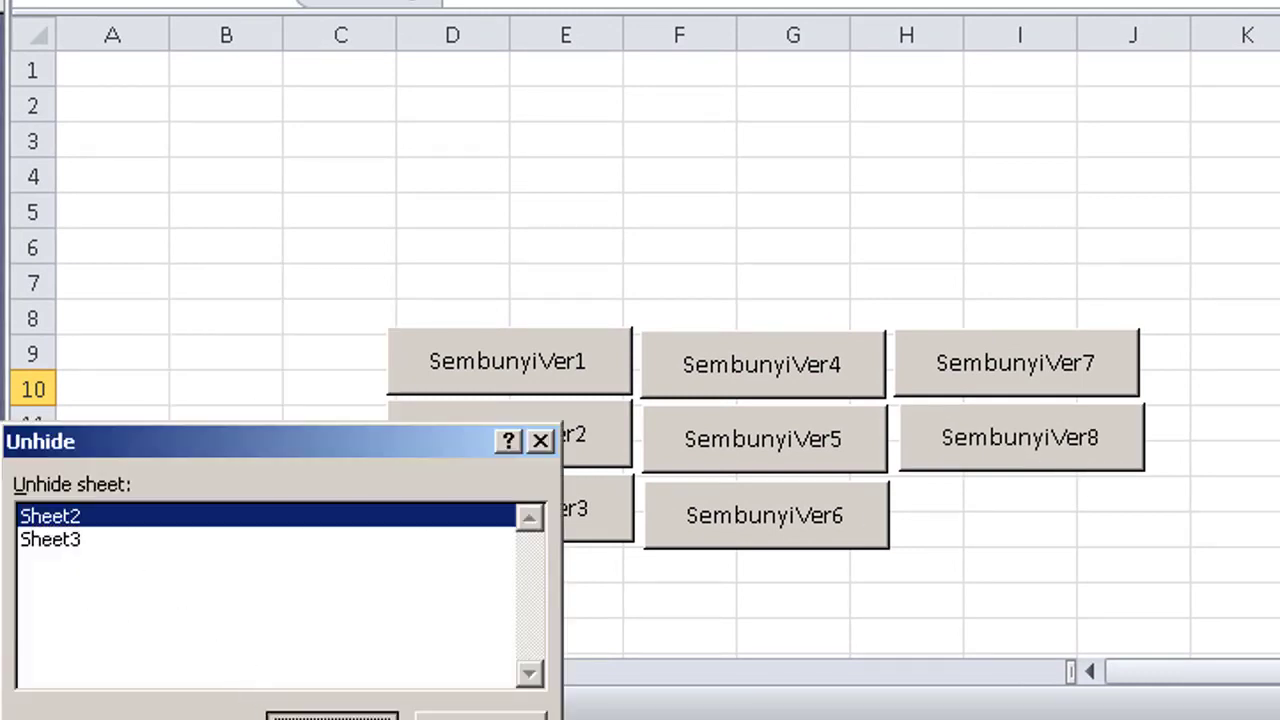
pyautogui.rightClick(250, 676)
pyautogui.click(329, 624)
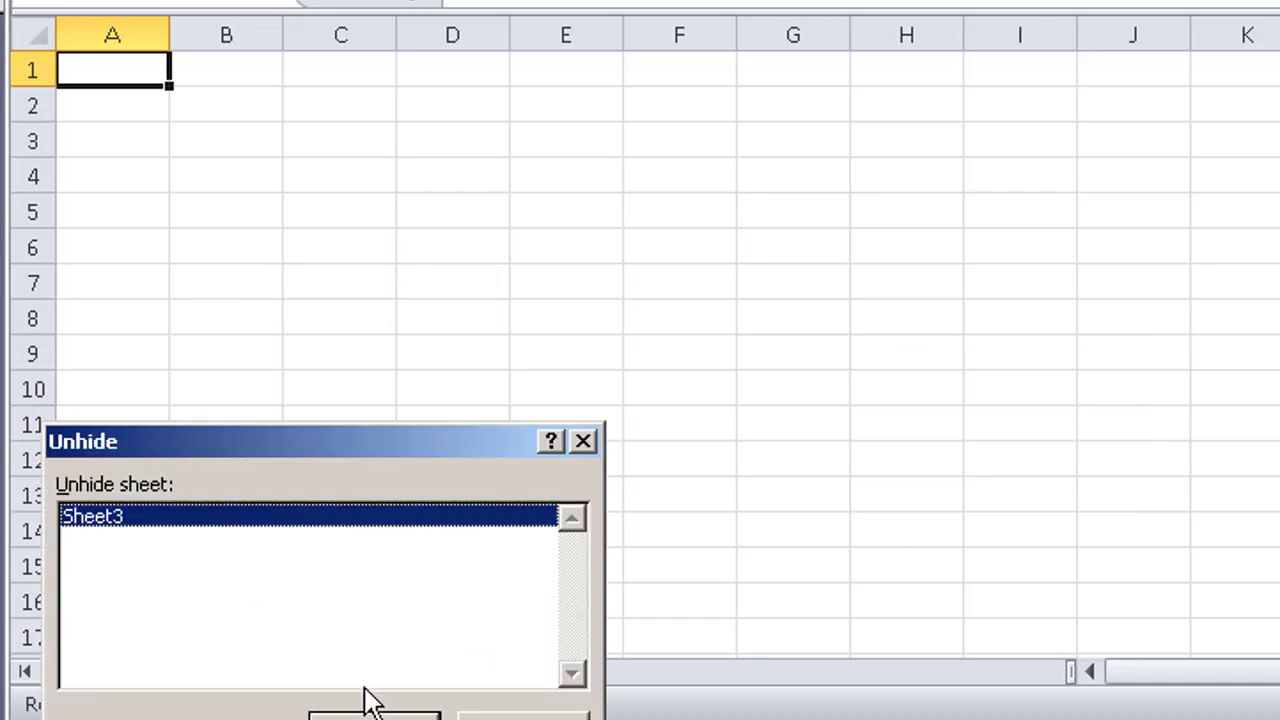
pyautogui.click(378, 716)
# Return to Sheet1 with its eight buttons, then switch back to the VBA code.
pyautogui.click(155, 675)
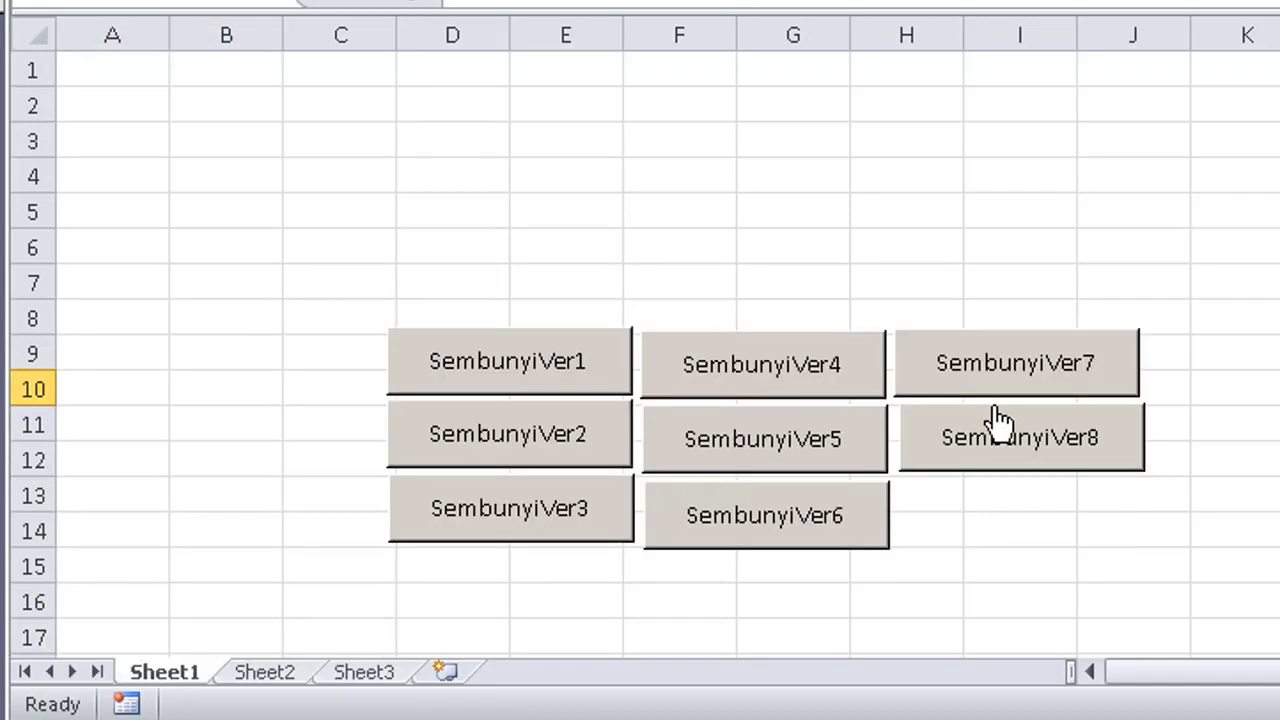
pyautogui.press('Return')
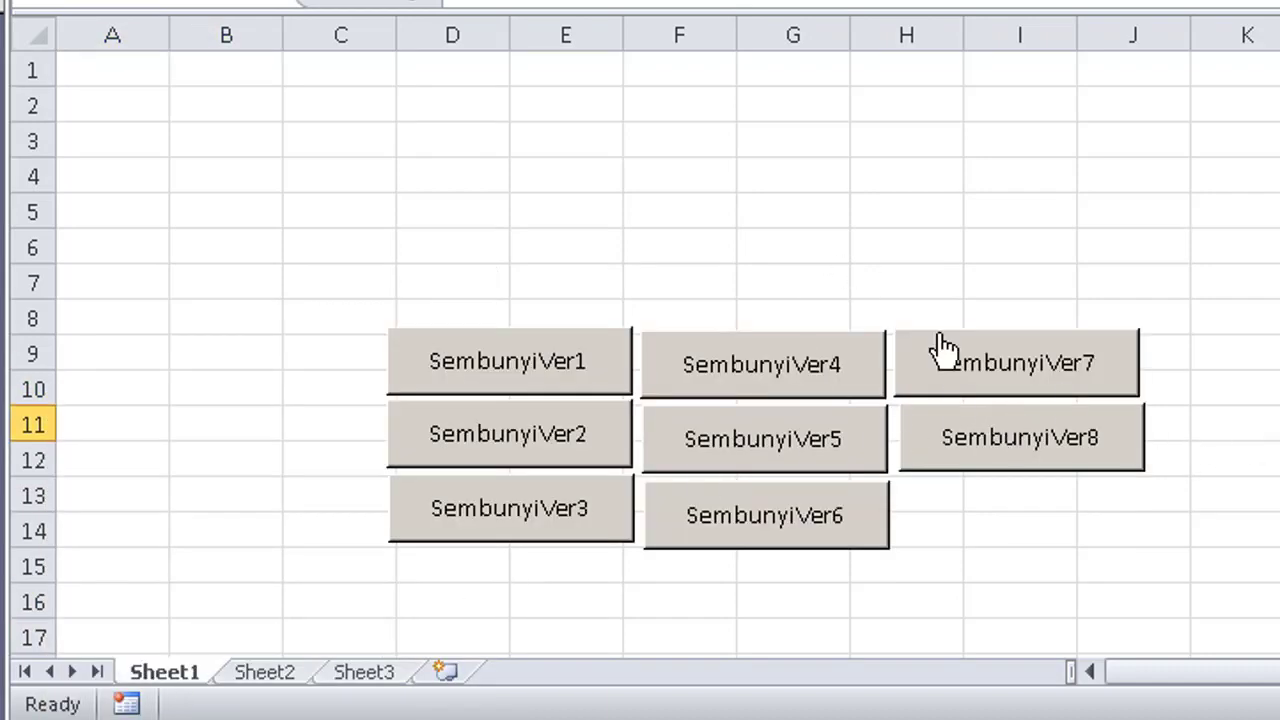
pyautogui.click(1100, 248)
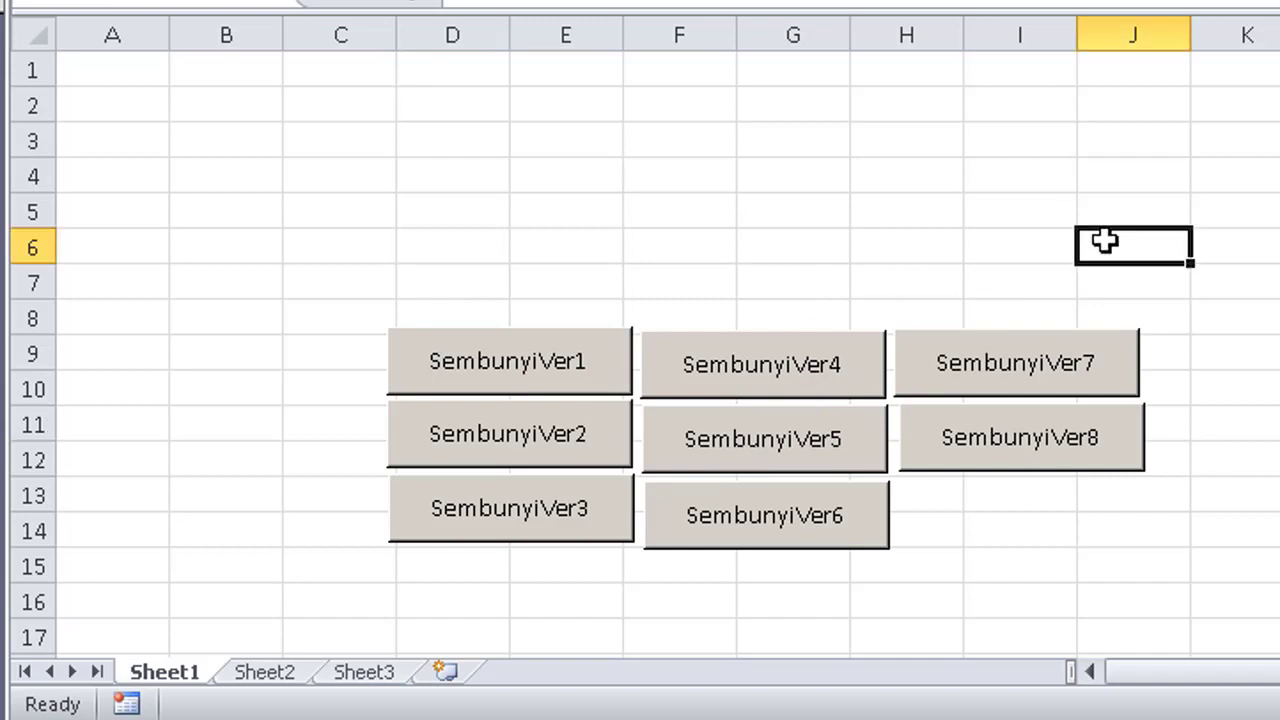
pyautogui.click(1278, 283)
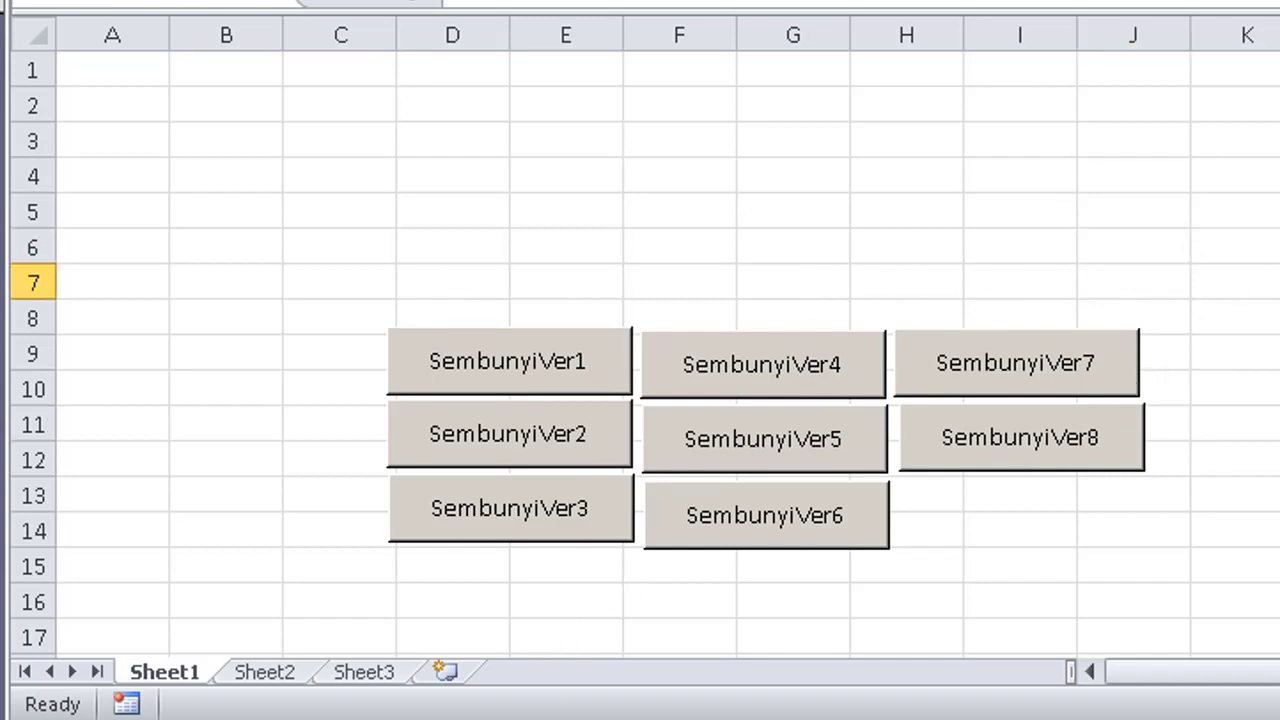
pyautogui.hotkey('alt', 'F11')
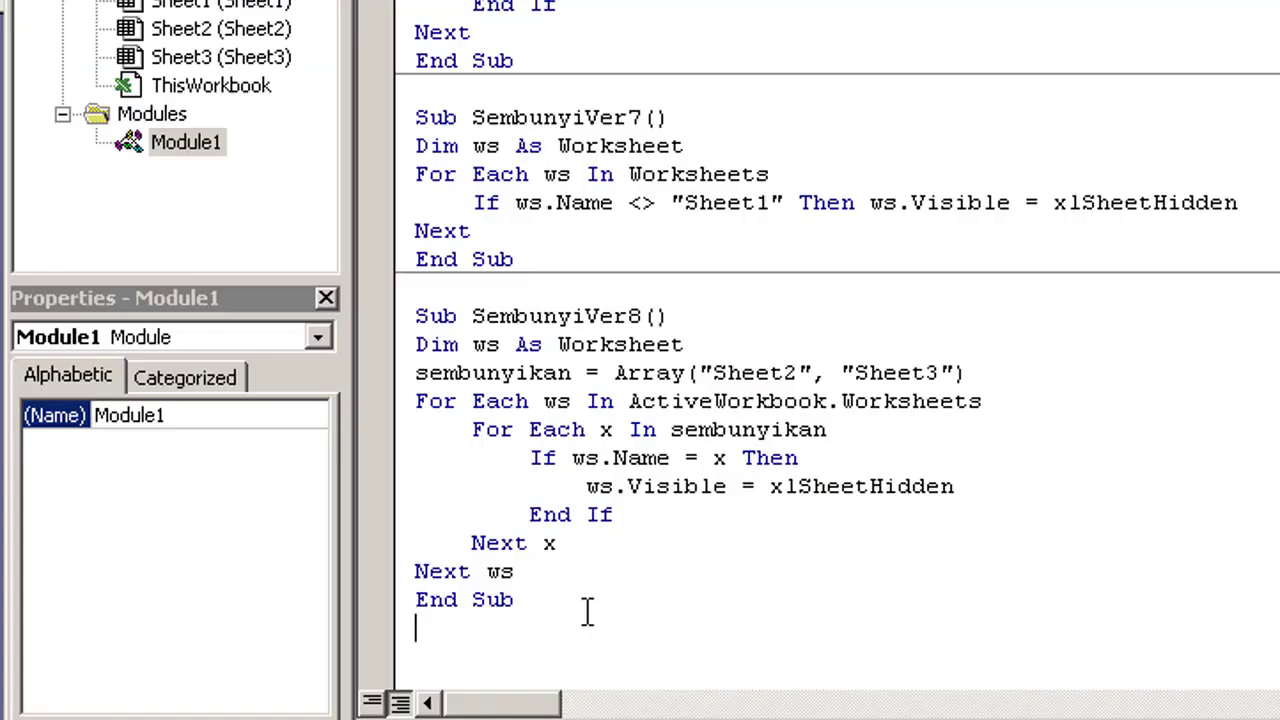
pyautogui.press('Return')
pyautogui.scroll(9, 417, 423)
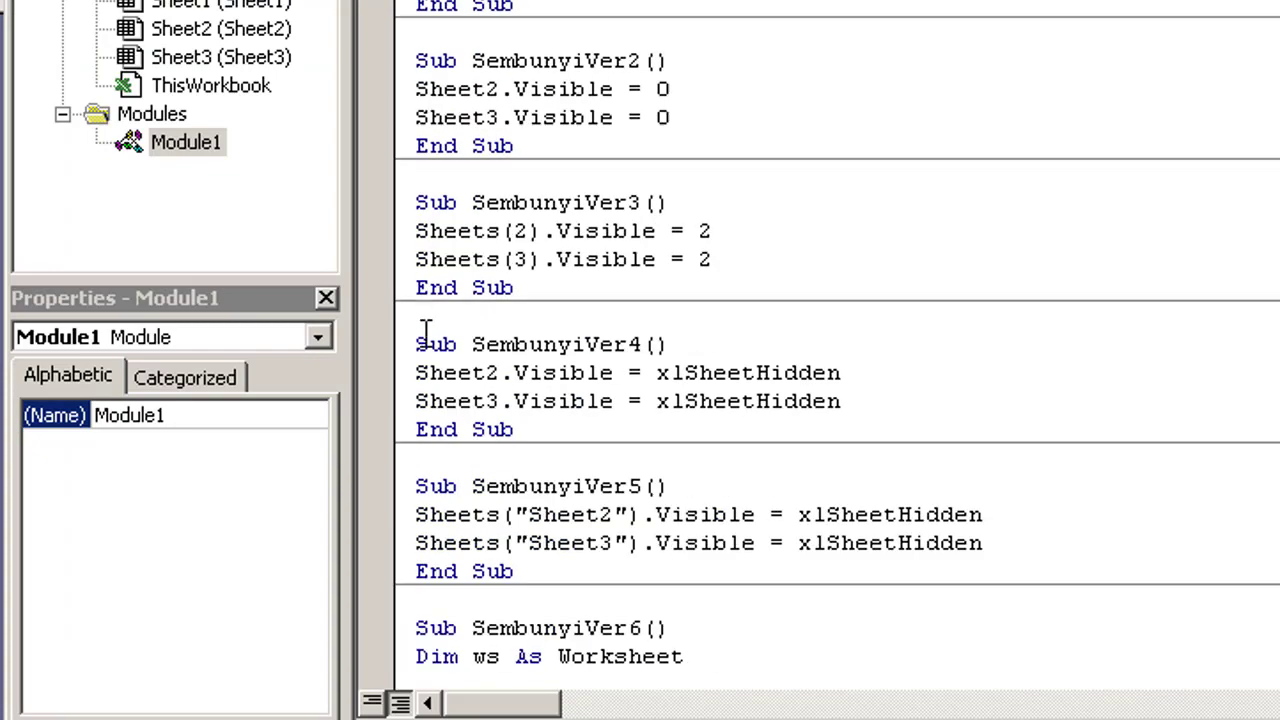
pyautogui.scroll(-4, 423, 334)
pyautogui.scroll(-6, 428, 348)
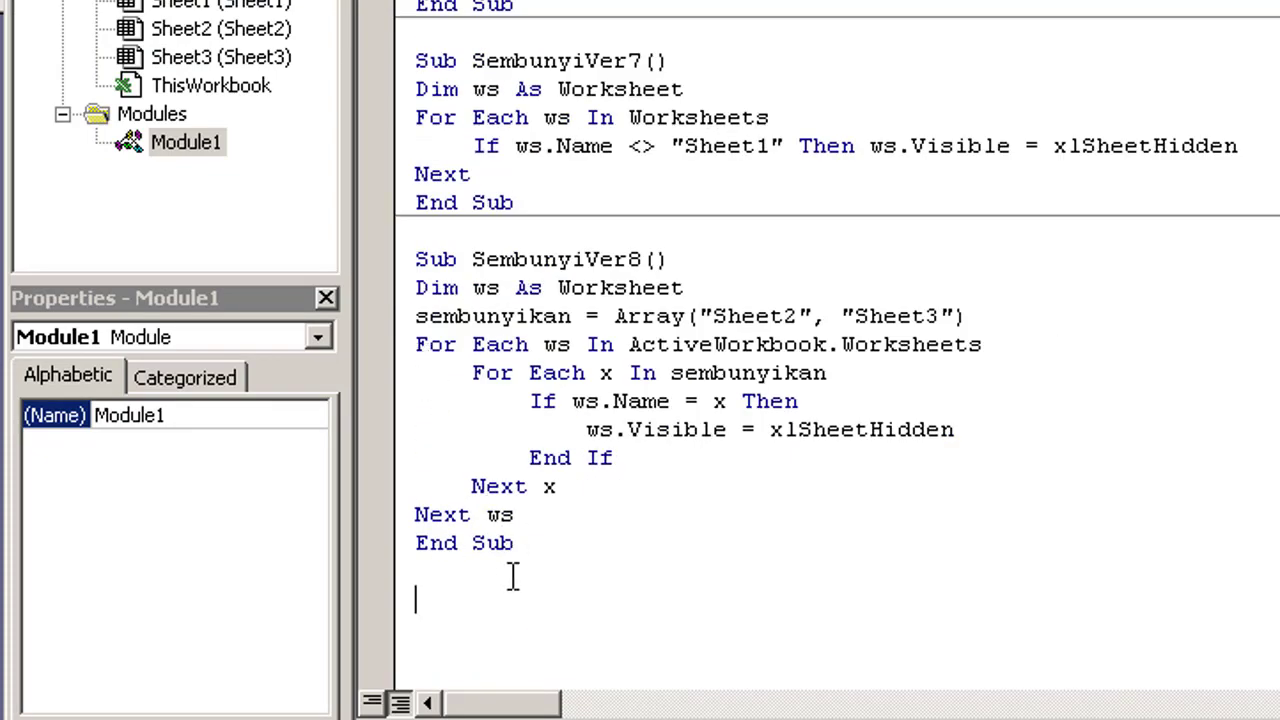
pyautogui.scroll(5, 646, 286)
pyautogui.scroll(5, 646, 275)
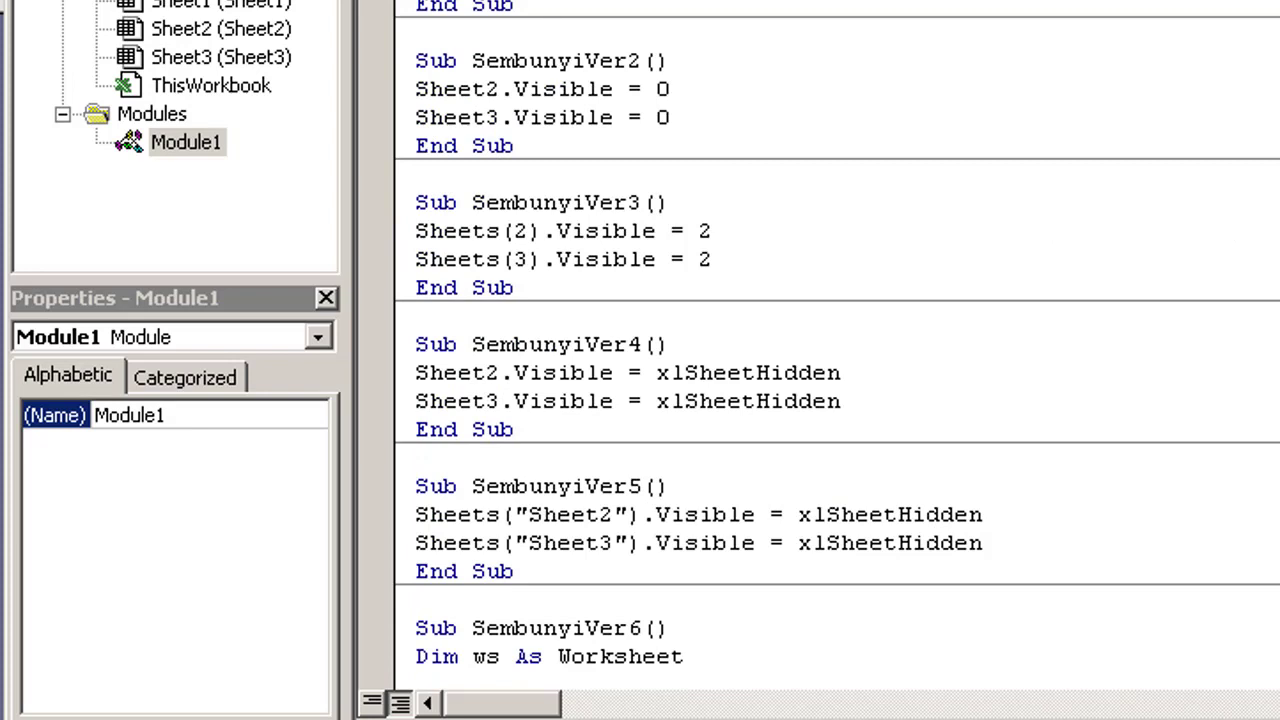
pyautogui.click(673, 90)
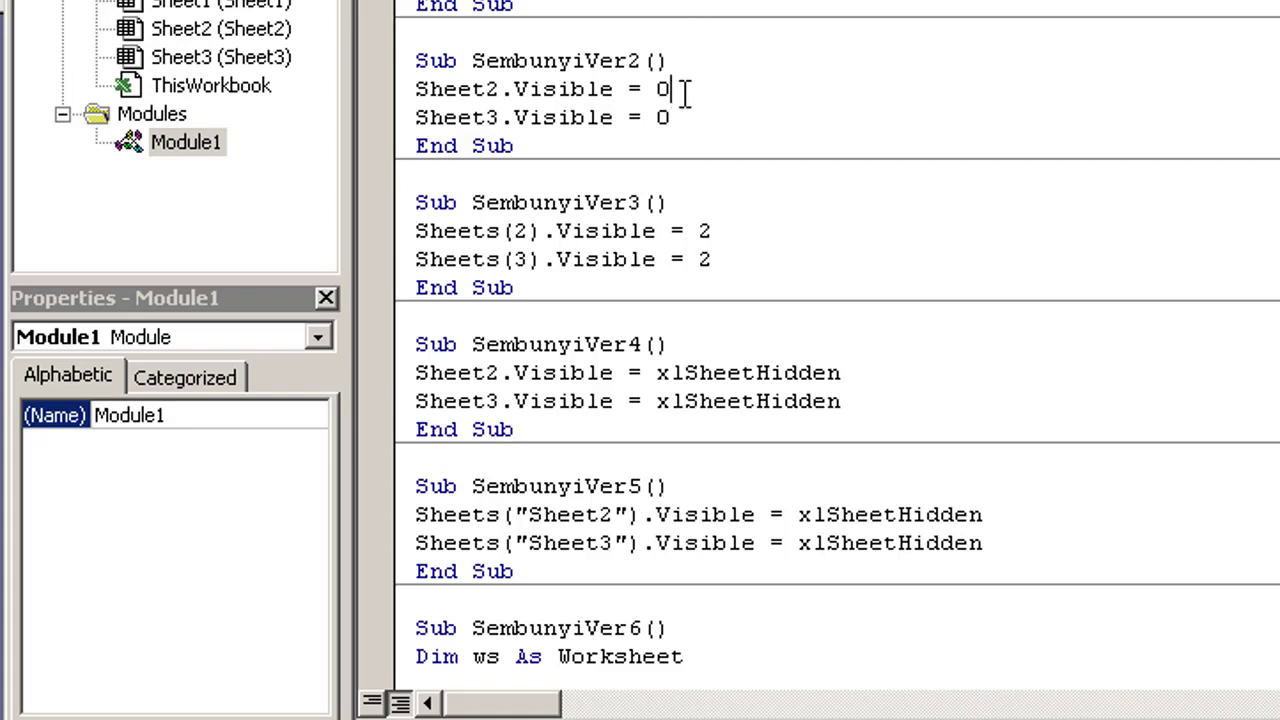
pyautogui.click(248, 57)
pyautogui.click(285, 643)
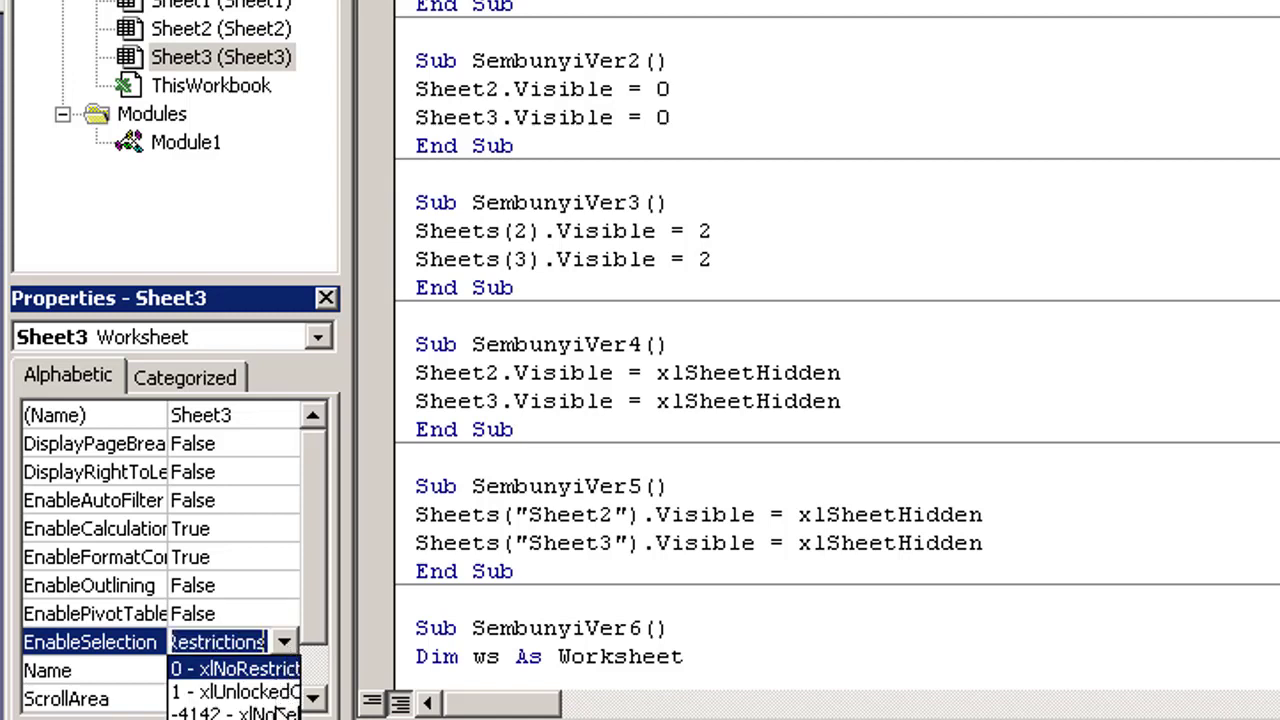
pyautogui.click(222, 561)
pyautogui.scroll(-2, 320, 620)
pyautogui.click(283, 700)
pyautogui.click(290, 704)
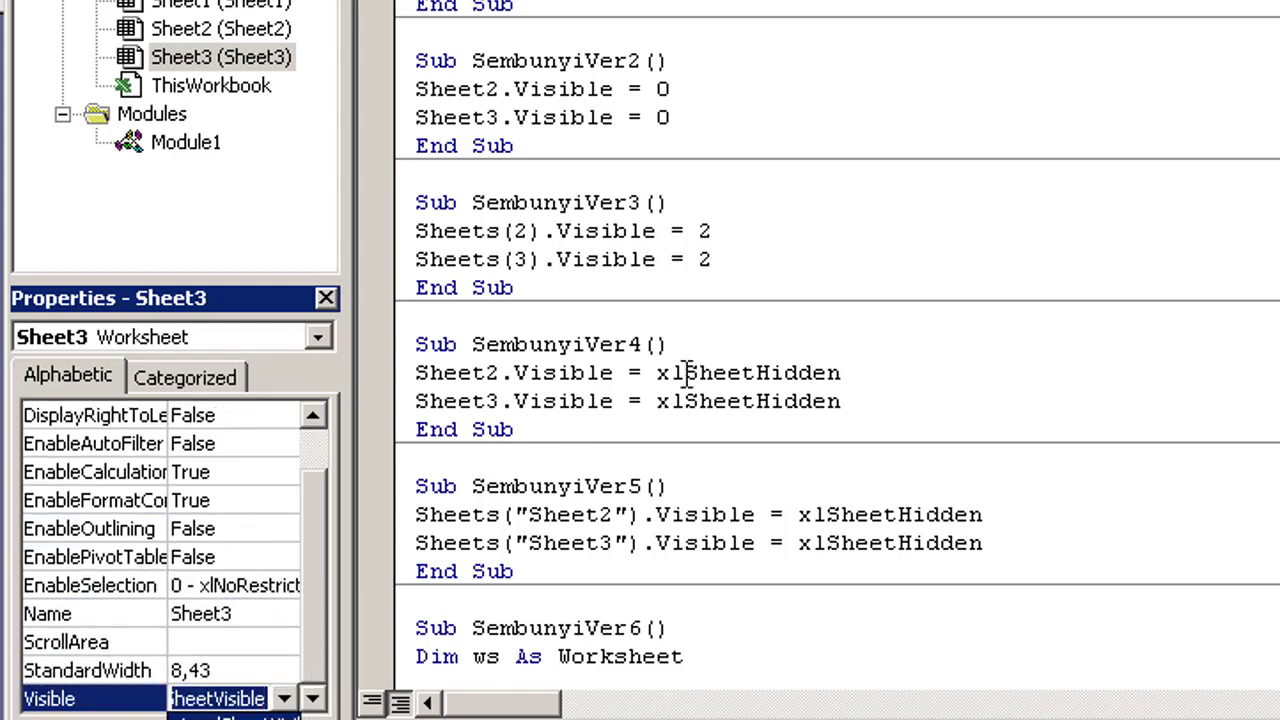
pyautogui.click(731, 229)
pyautogui.scroll(-5, 730, 560)
pyautogui.scroll(-5, 731, 566)
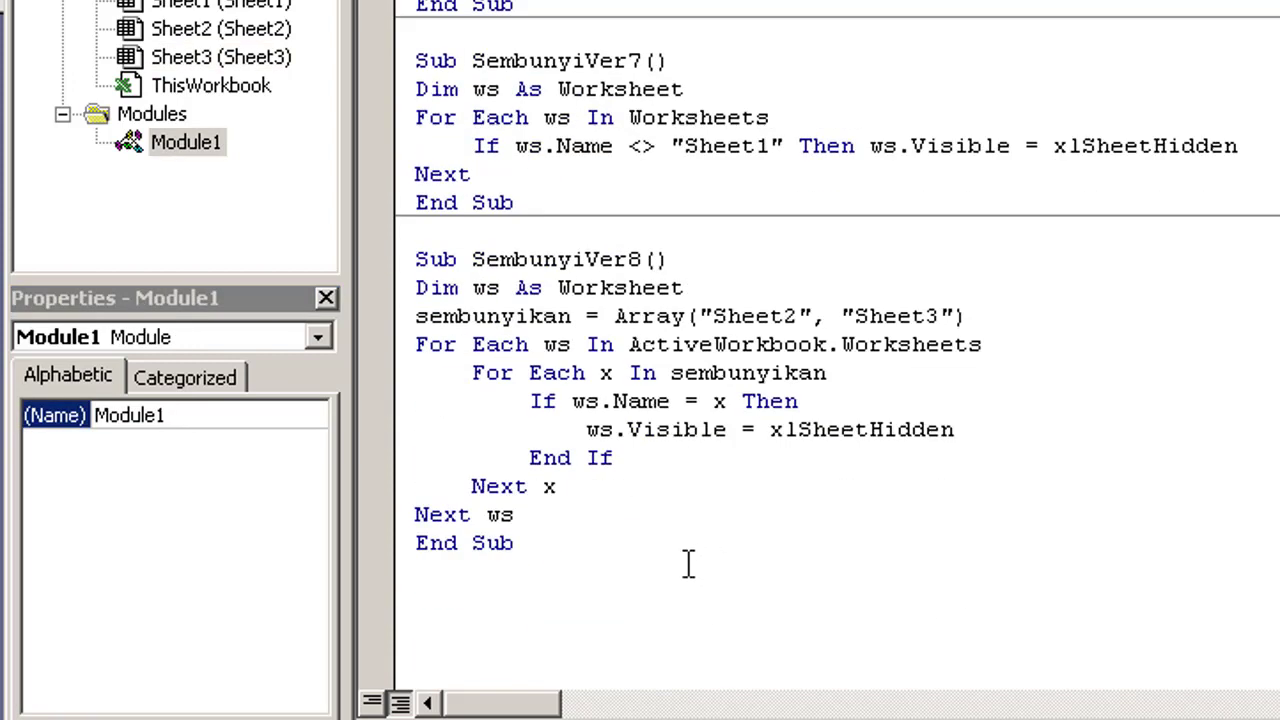
# Below SembunyiVer8, start a Sub Tampilkan() procedure and declare ws as Worksheet.
pyautogui.click(474, 651)
pyautogui.click(456, 600)
pyautogui.write('Tampil')
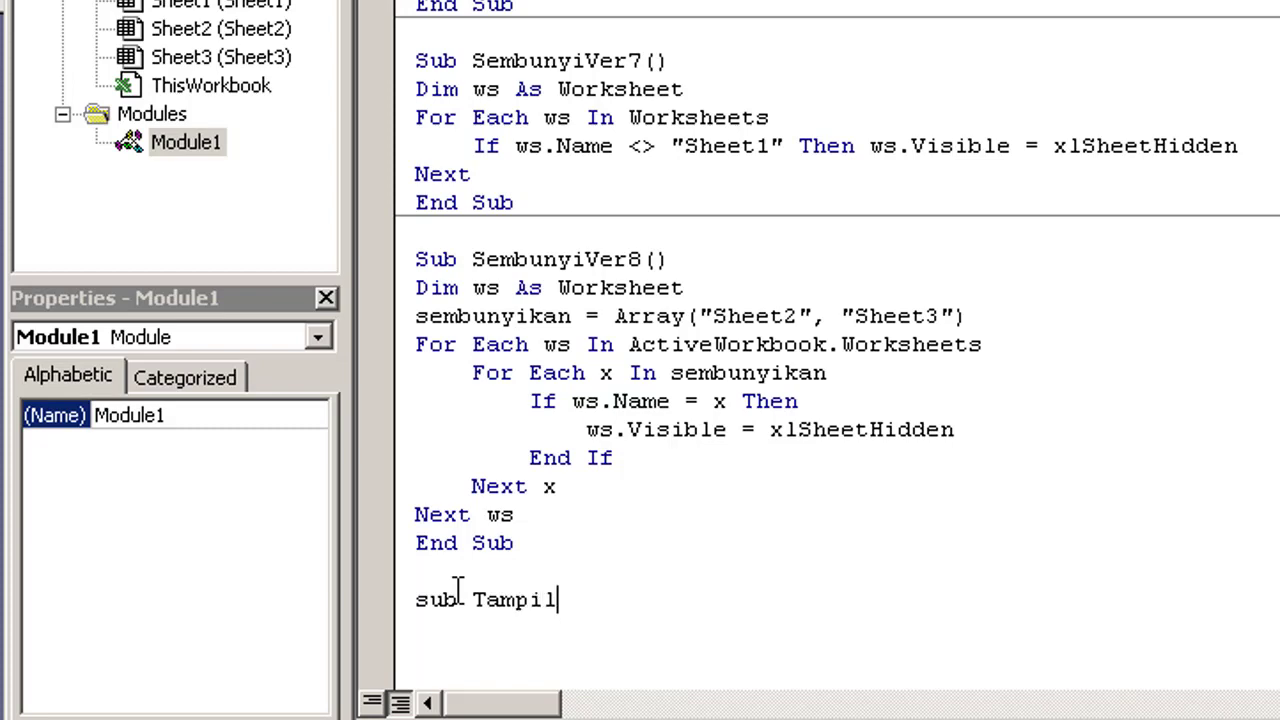
pyautogui.write('kan')
pyautogui.press('Return')
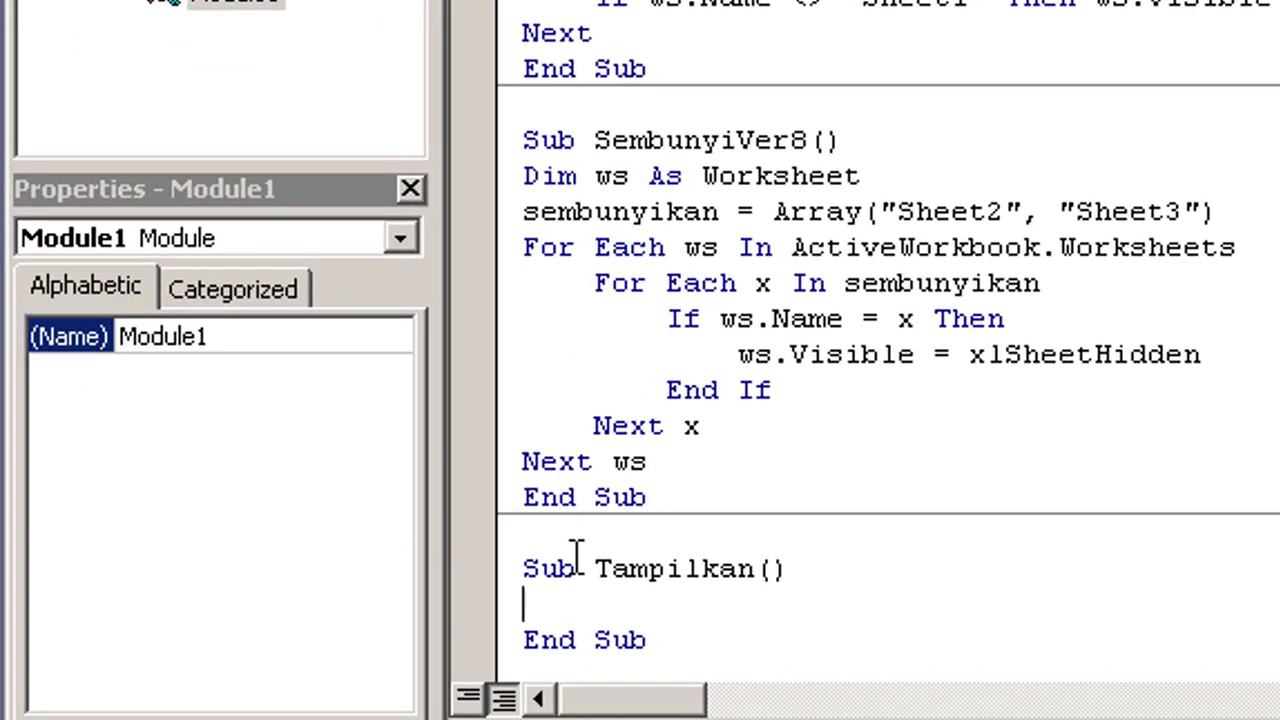
pyautogui.write('dim ')
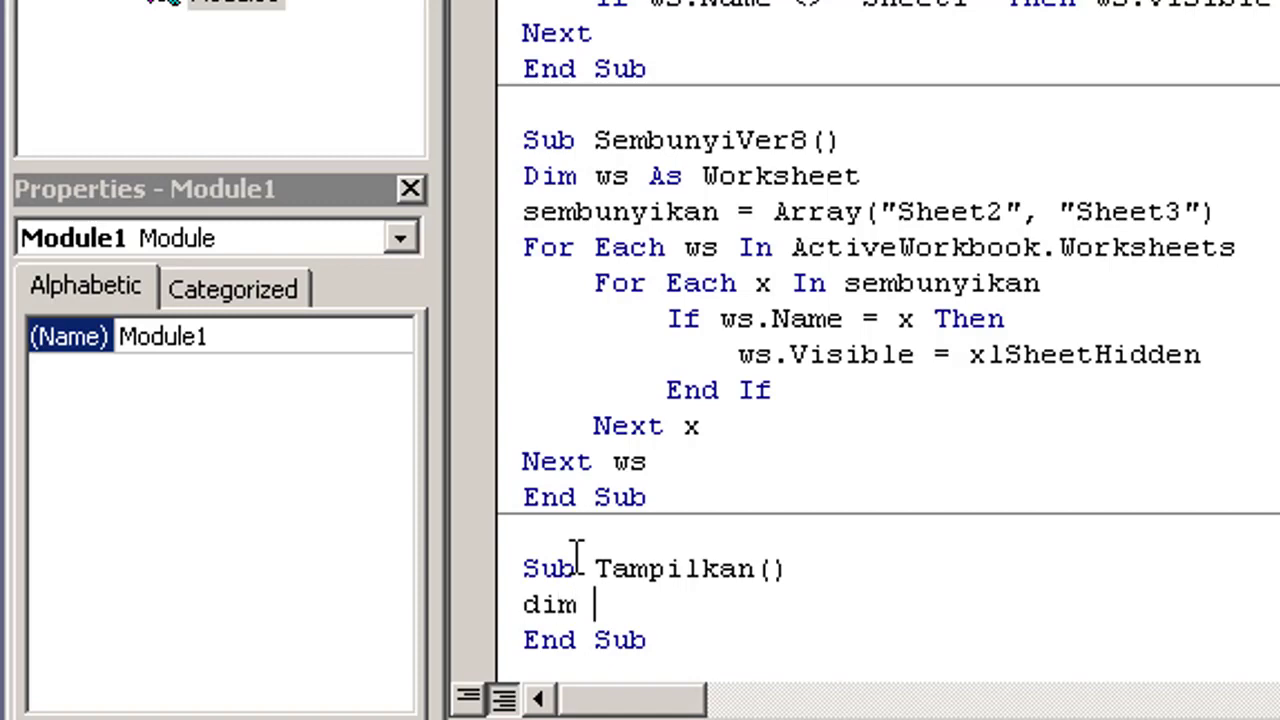
pyautogui.write('ws')
pyautogui.write(' as worksh')
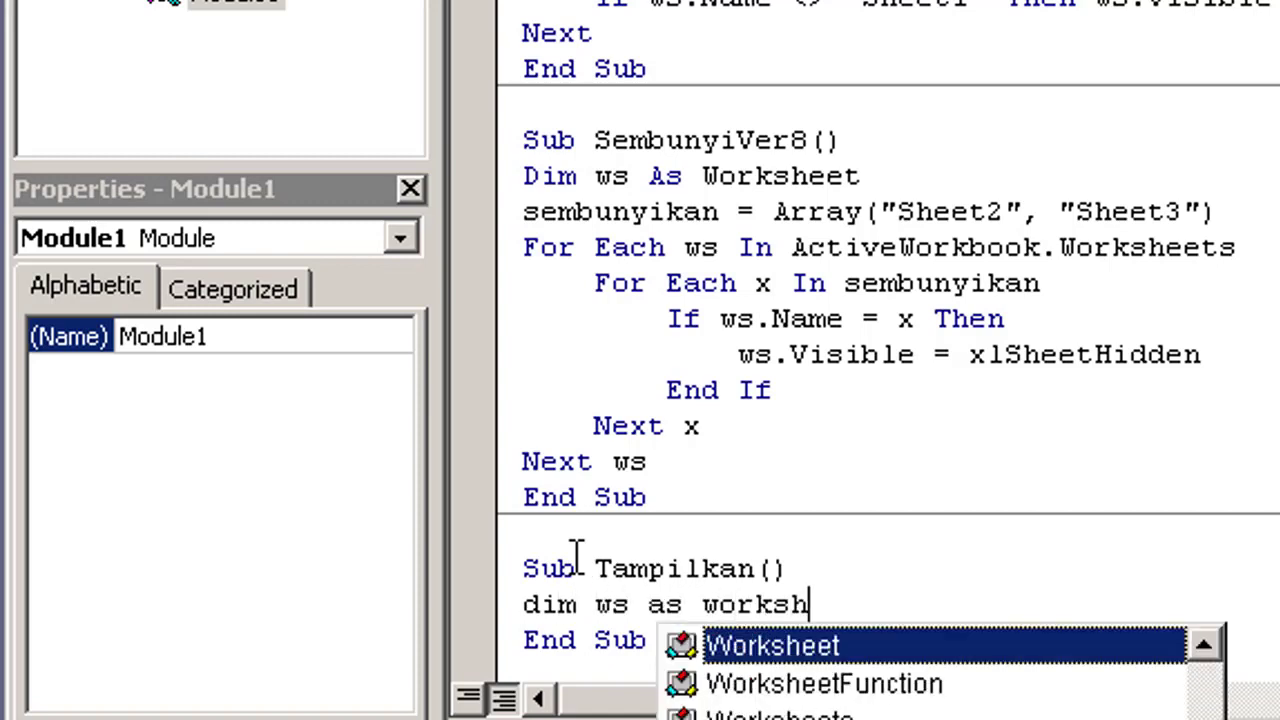
pyautogui.press('Tab')
pyautogui.press('Return')
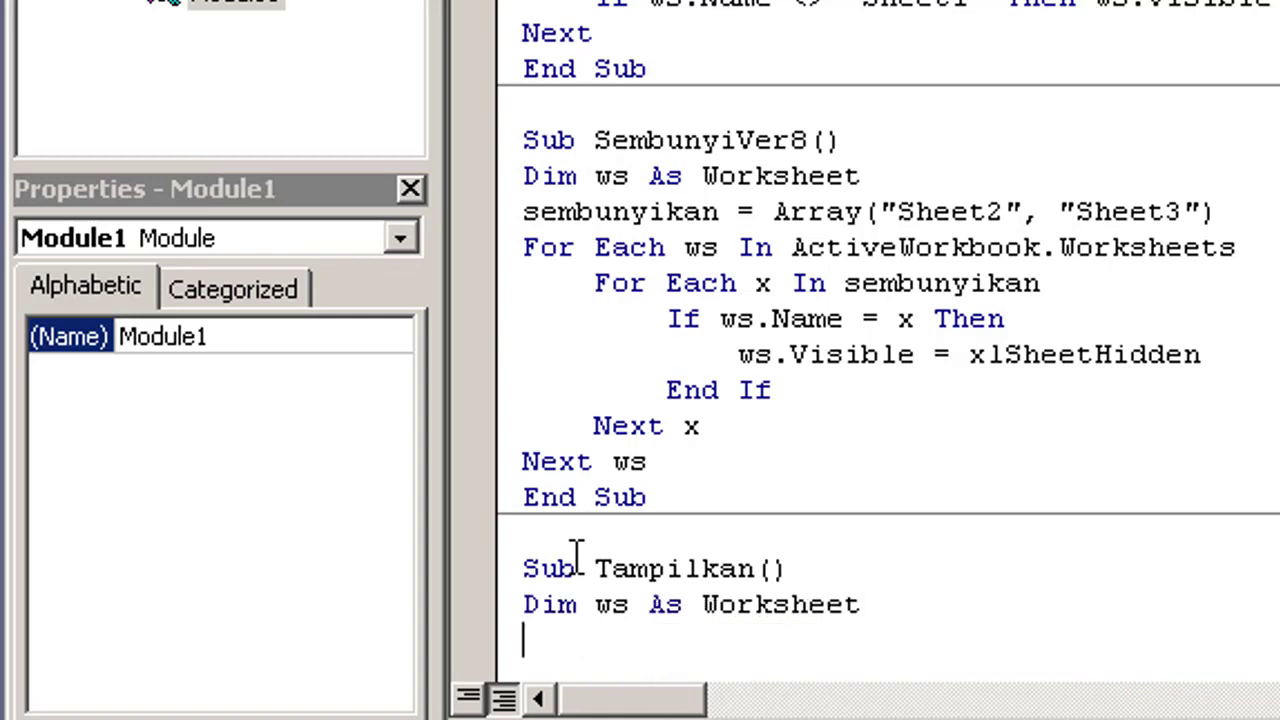
# Add a For Each ws In ActiveWorkbook.Worksheets loop.
pyautogui.write('for e')
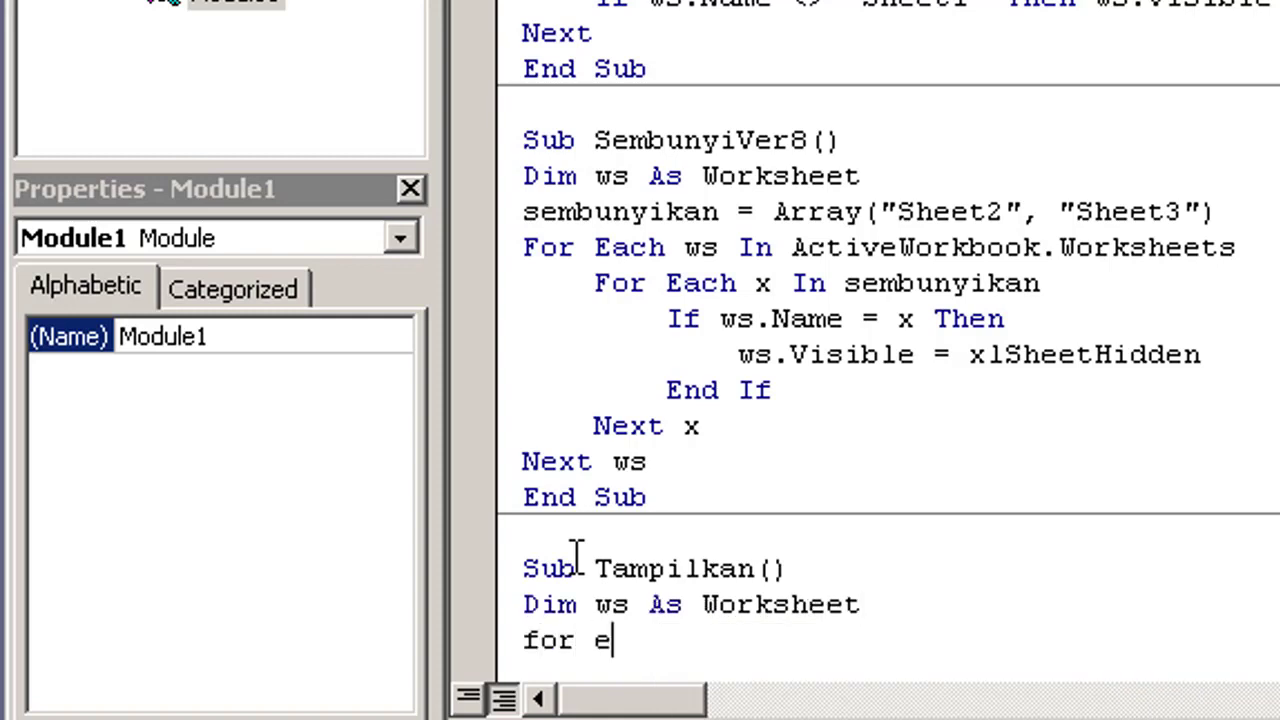
pyautogui.write('ach')
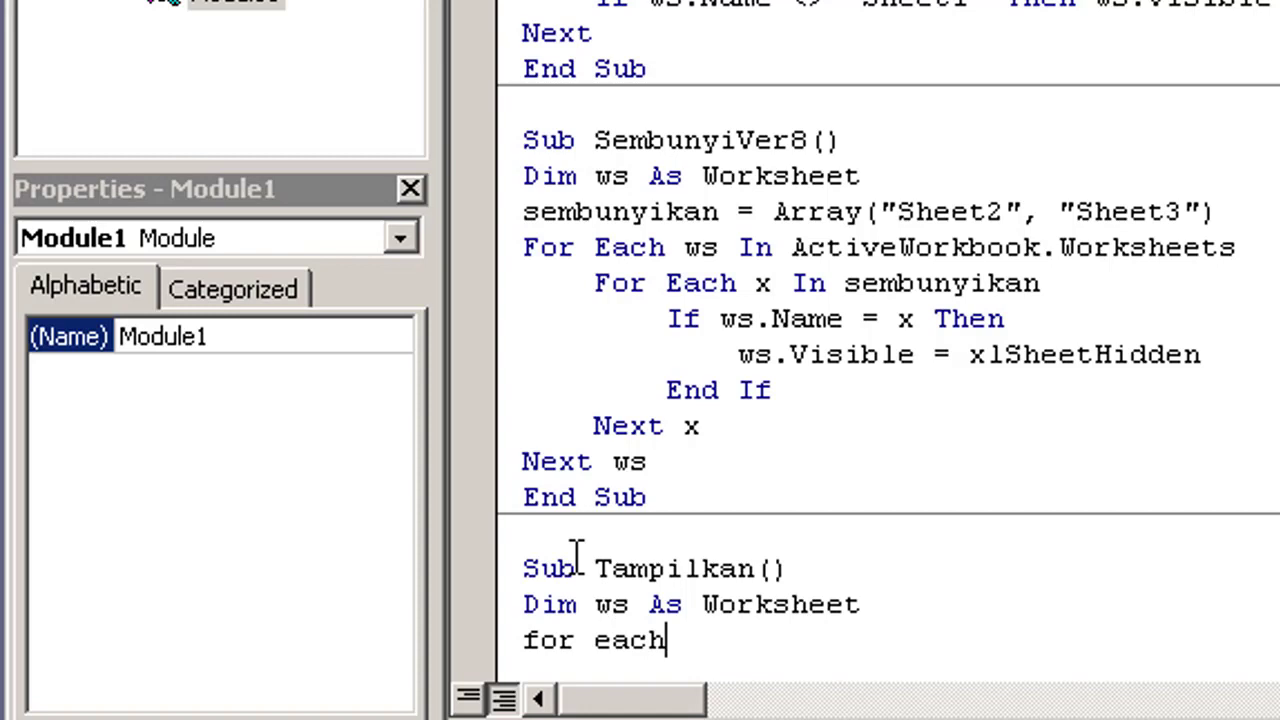
pyautogui.write(' ws in ')
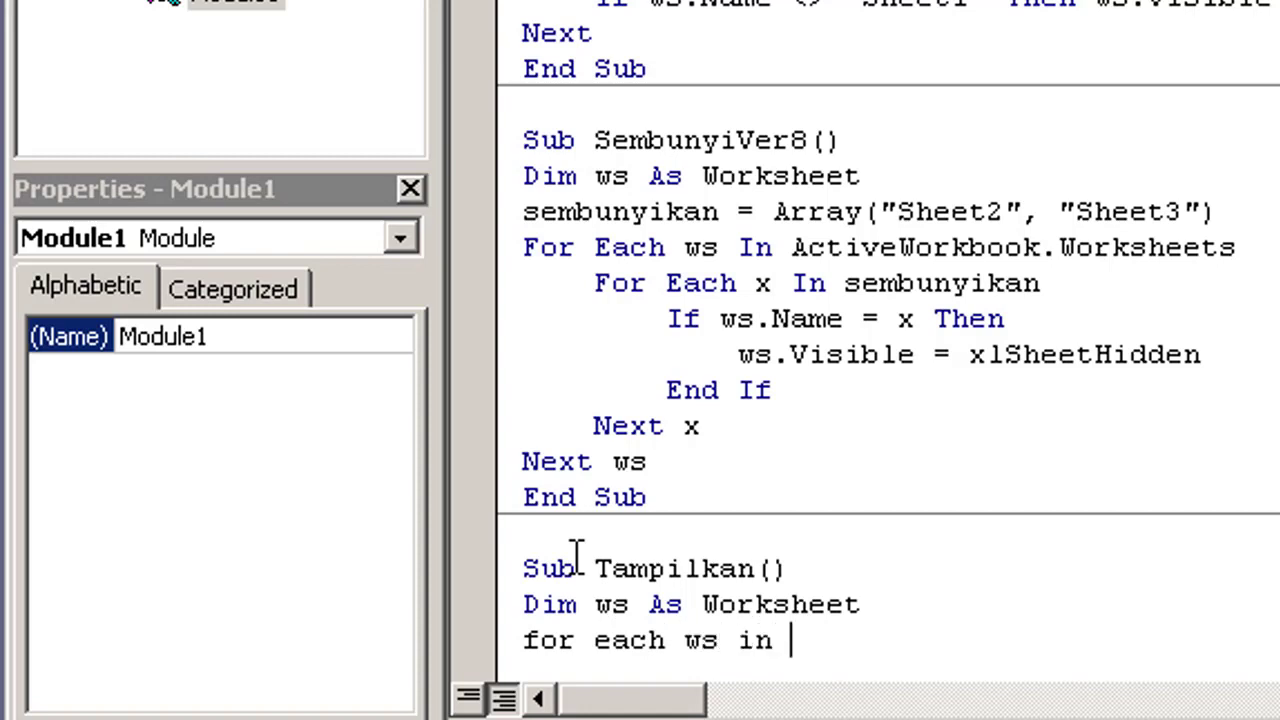
pyautogui.write('active')
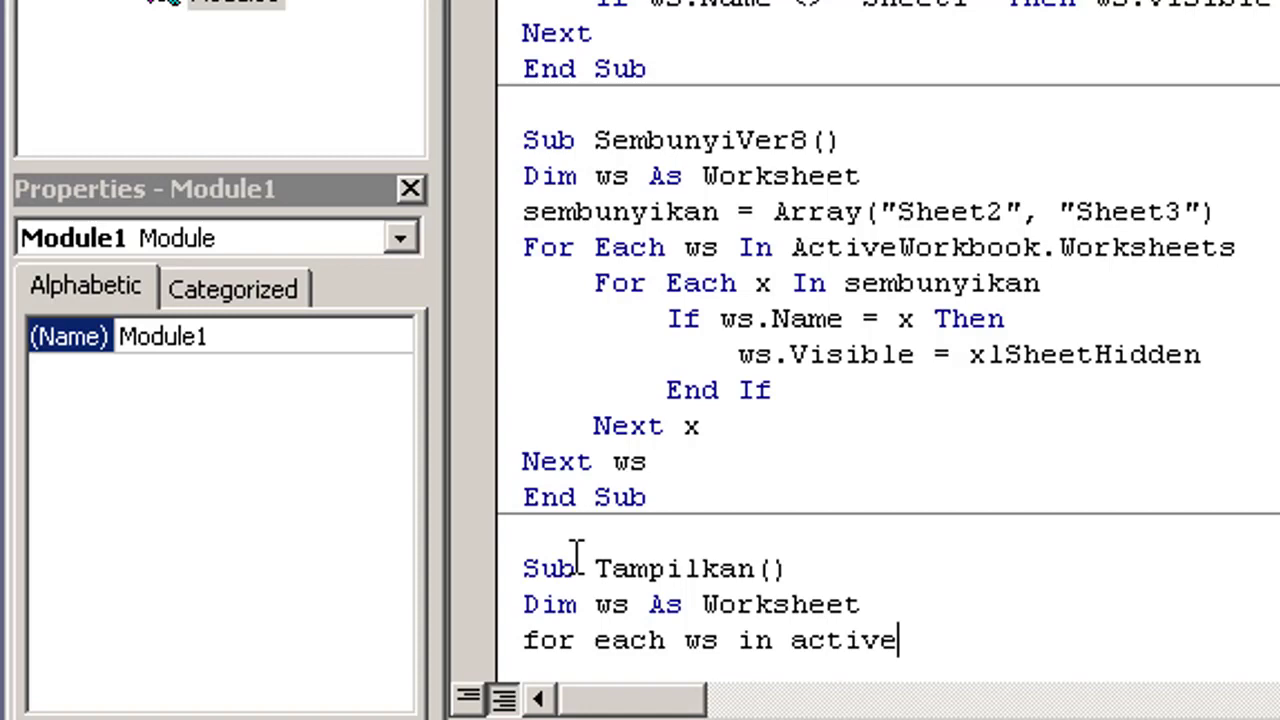
pyautogui.write('rook')
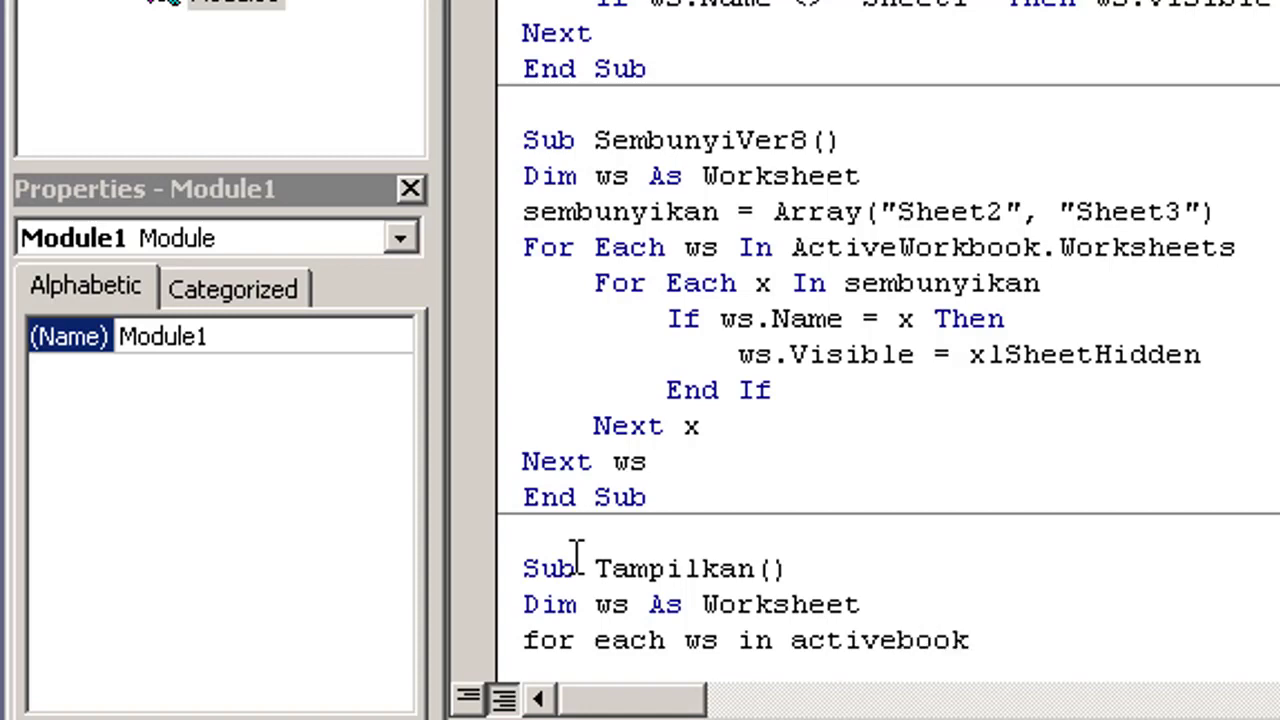
pyautogui.press('BackSpace')
pyautogui.press('BackSpace')
pyautogui.write('wo')
pyautogui.write('rkboo')
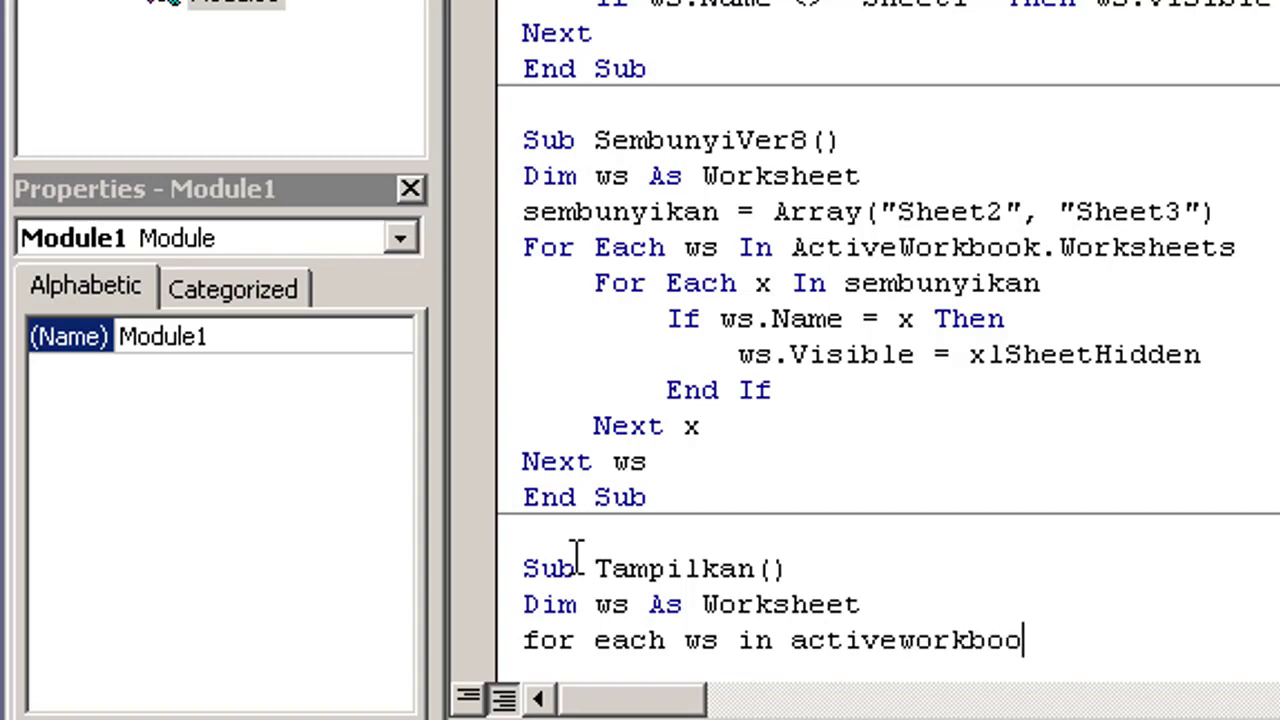
pyautogui.write('xk')
pyautogui.write('.worksh')
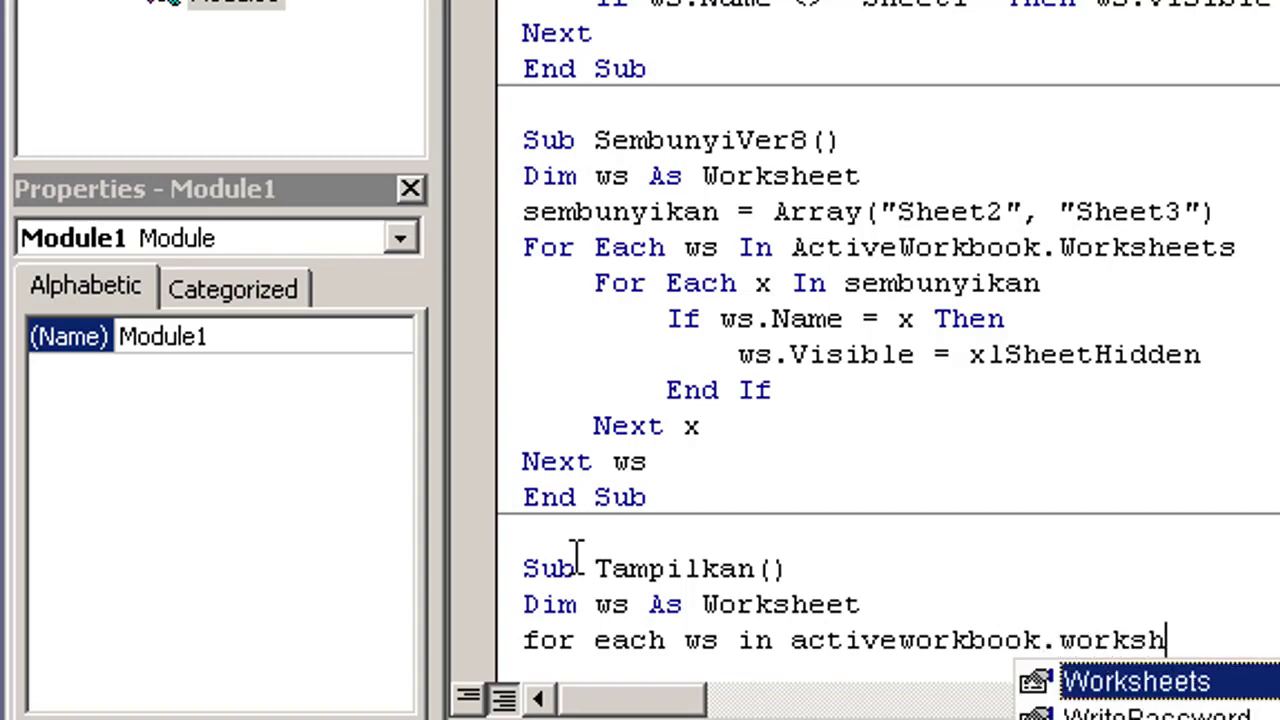
pyautogui.press('Tab')
pyautogui.press('Return')
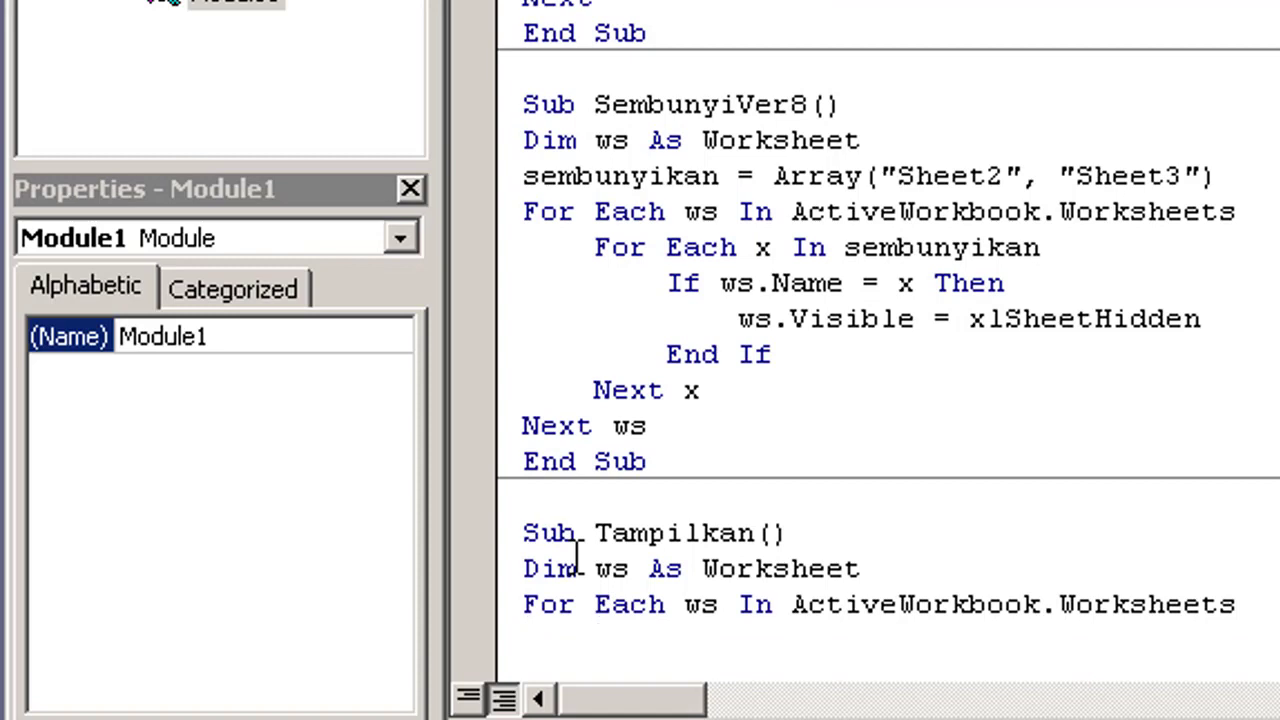
# Set ws.Visible = xlSheetVisible in the loop, close it with Next ws, and return to Excel.
pyautogui.write('ws.vi')
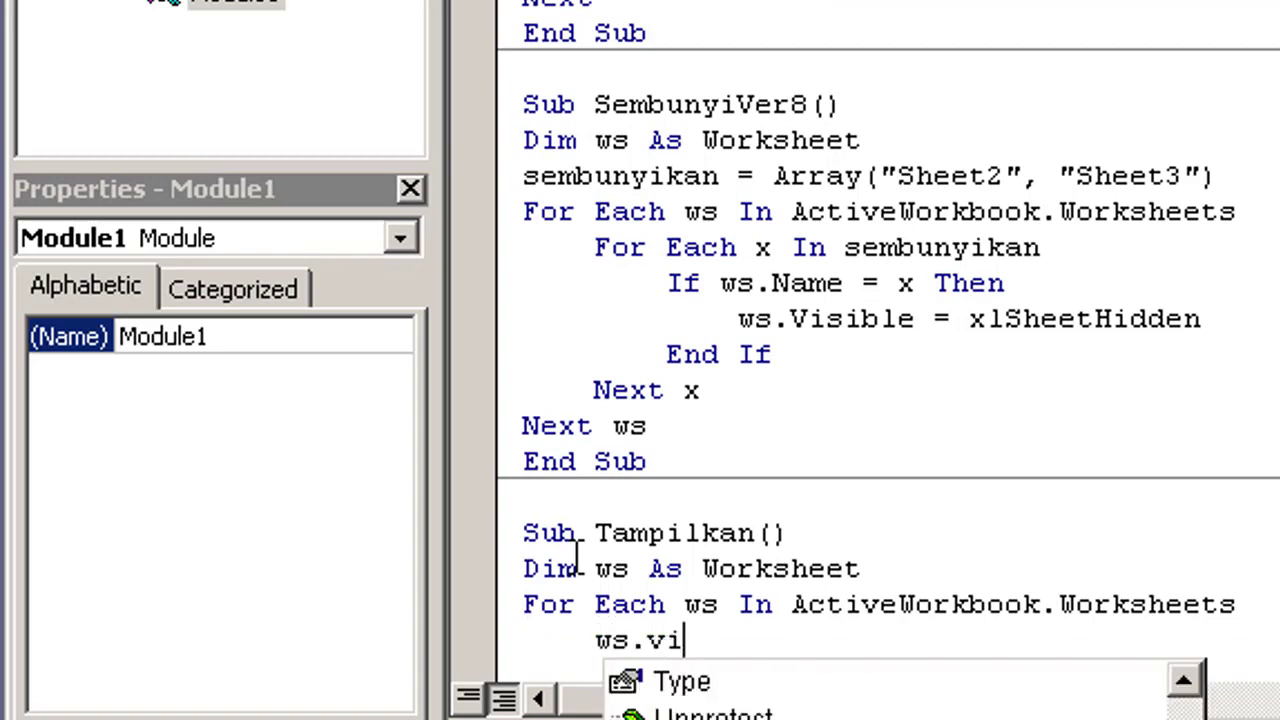
pyautogui.press('Tab')
pyautogui.write('=')
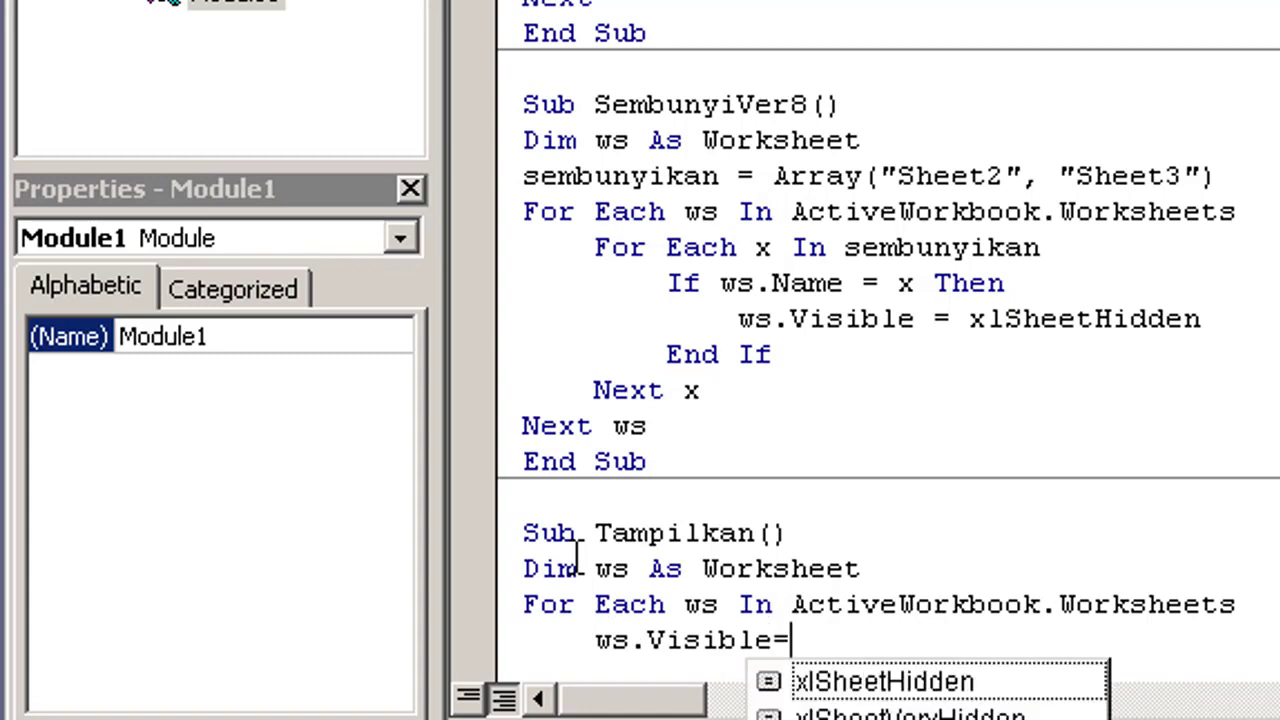
pyautogui.write('xl')
pyautogui.press('Down')
pyautogui.press('Down')
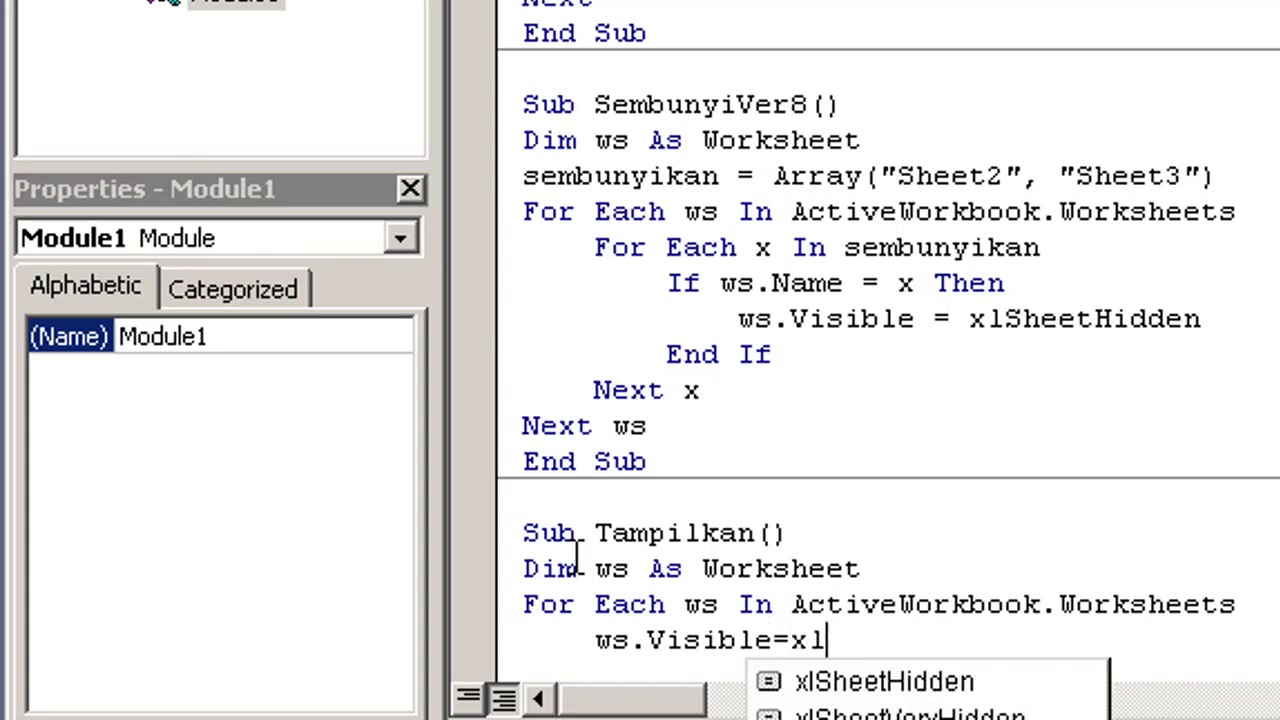
pyautogui.press('Tab')
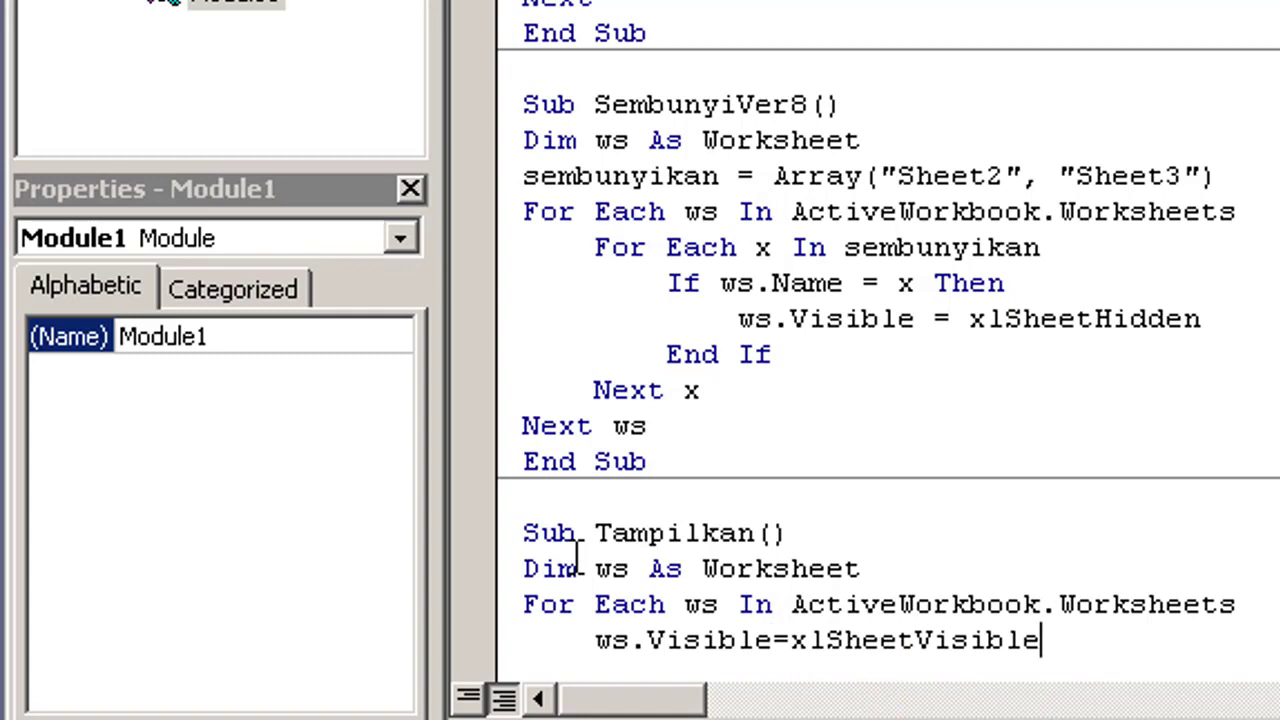
pyautogui.press('Return')
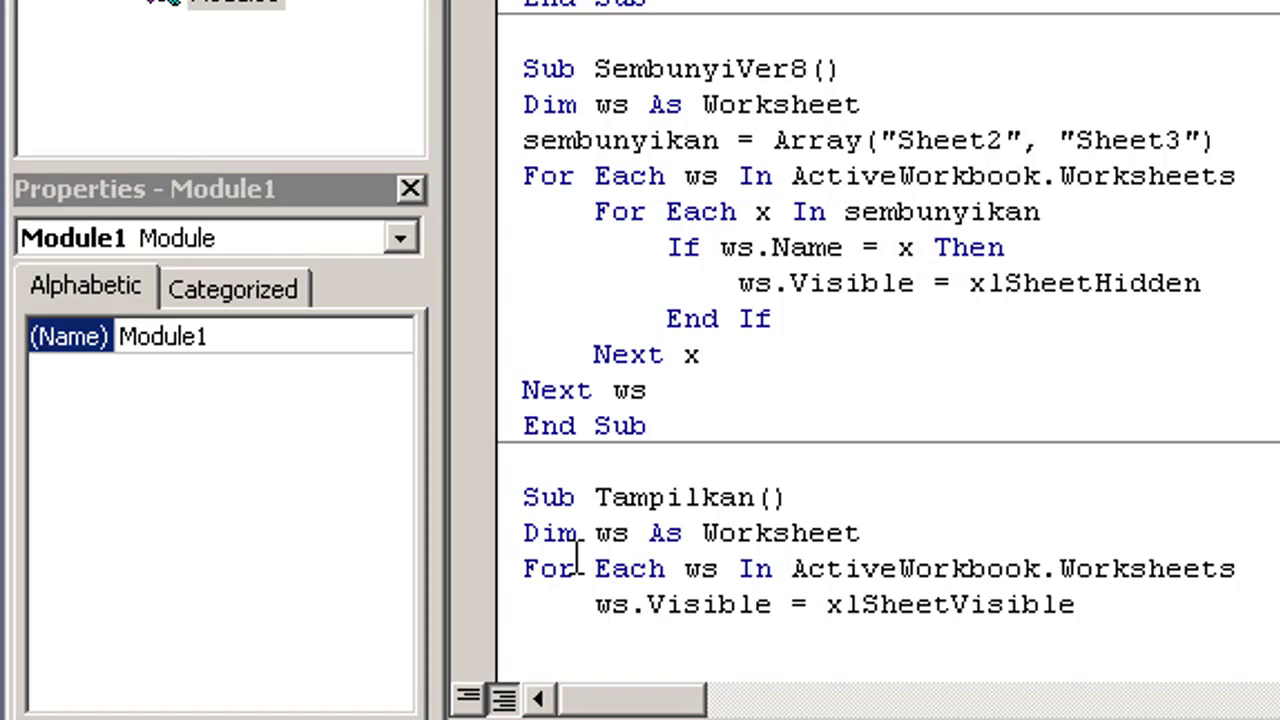
pyautogui.write('next')
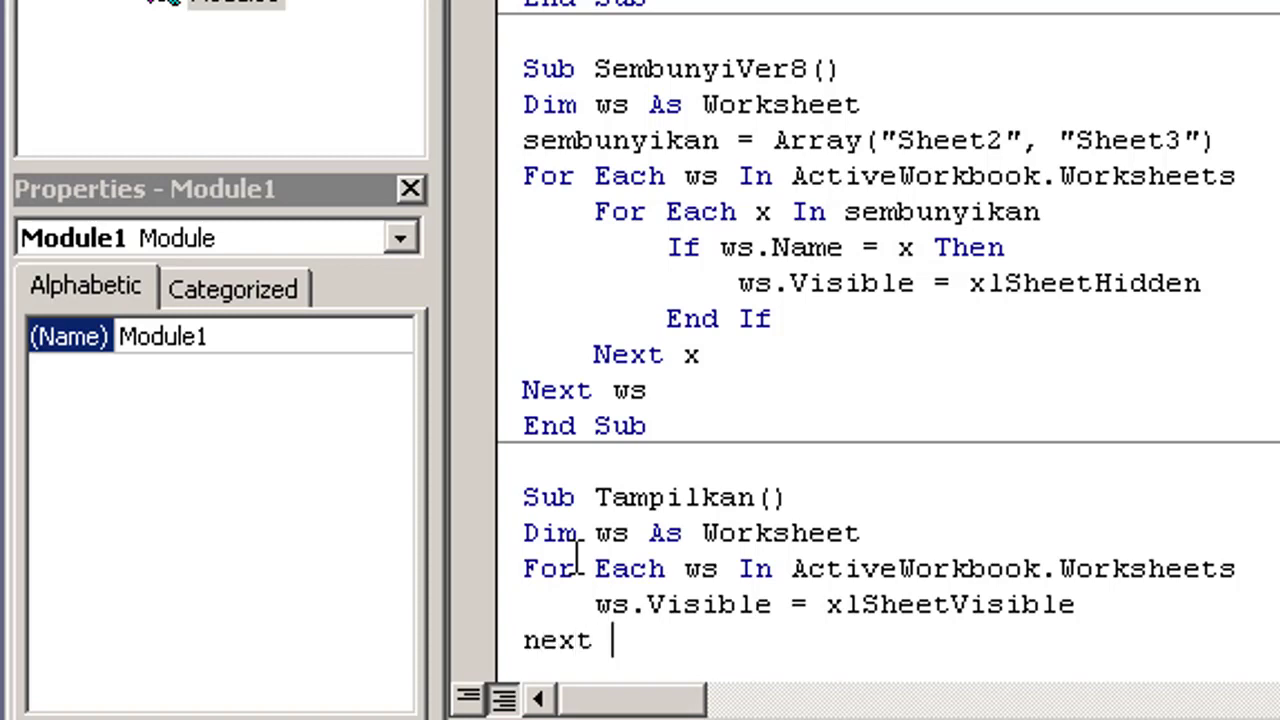
pyautogui.write('s')
pyautogui.press('Down')
pyautogui.press('Down')
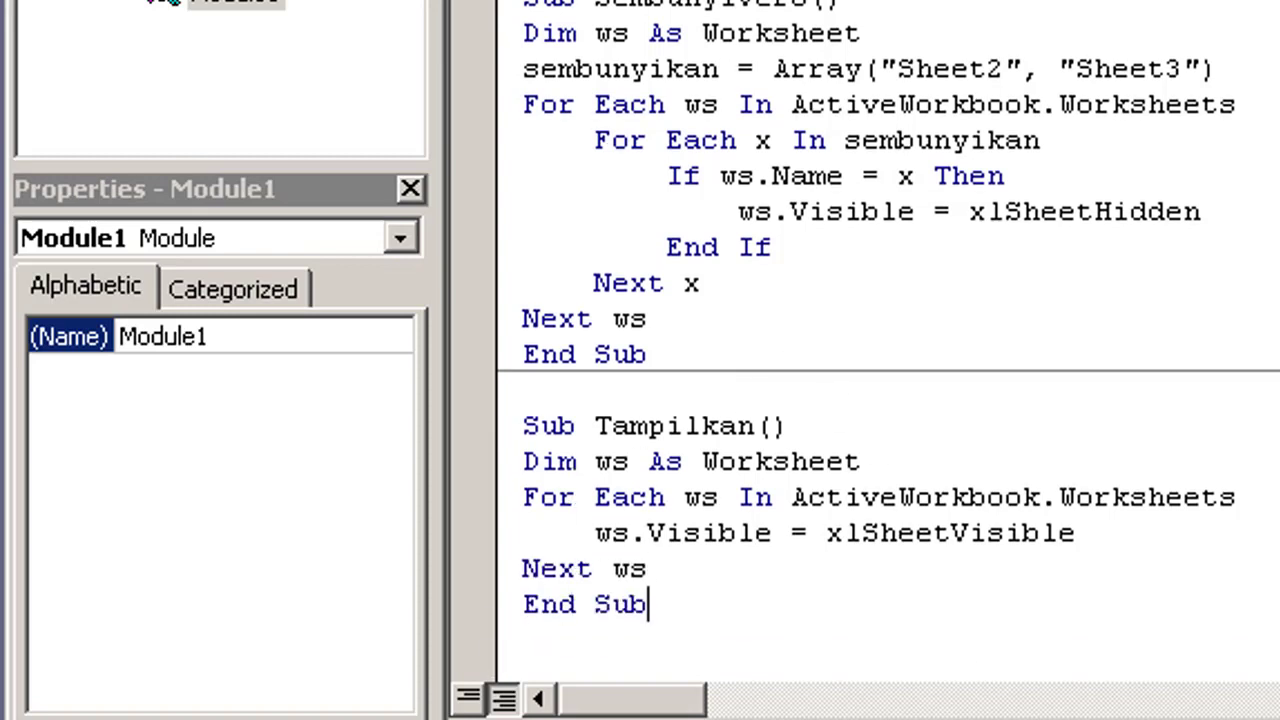
pyautogui.hotkey('alt', 'F11')
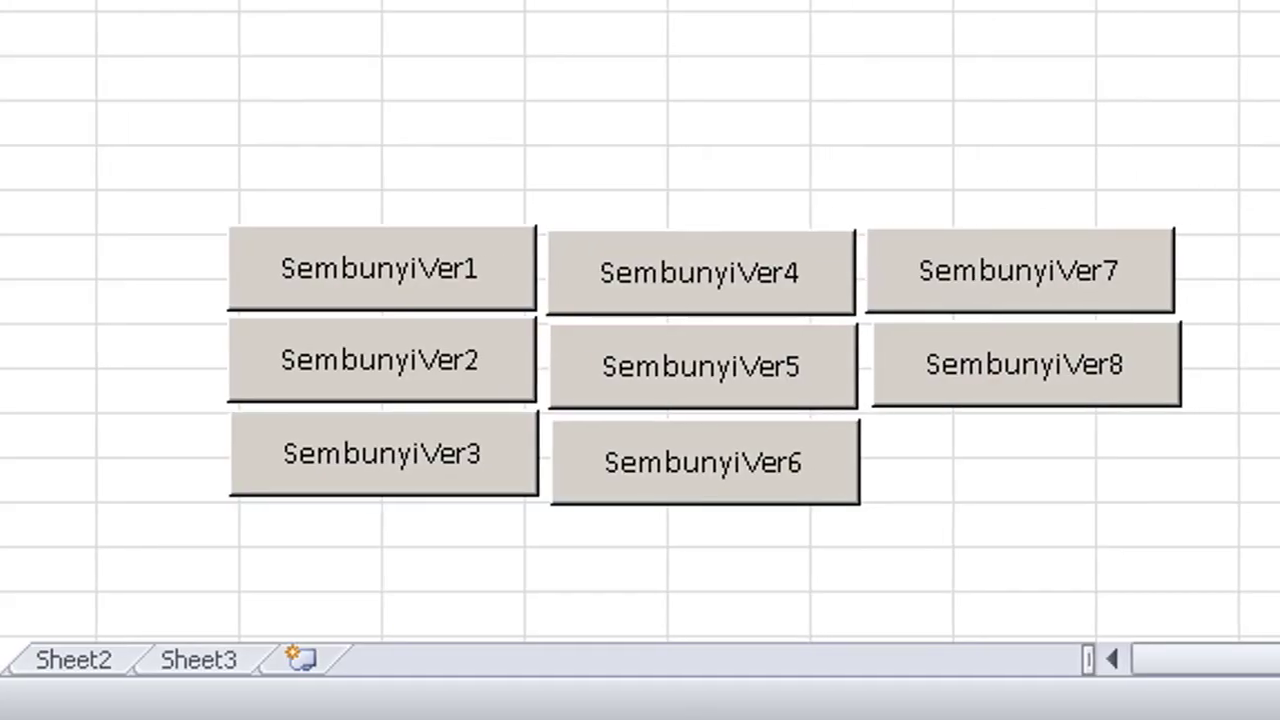
# Copy the SembunyiVer7 button below SembunyiVer8 and relabel the copy 'Tampilkan Sheet'.
pyautogui.moveTo(1275, 400); pyautogui.dragTo(994, 420)
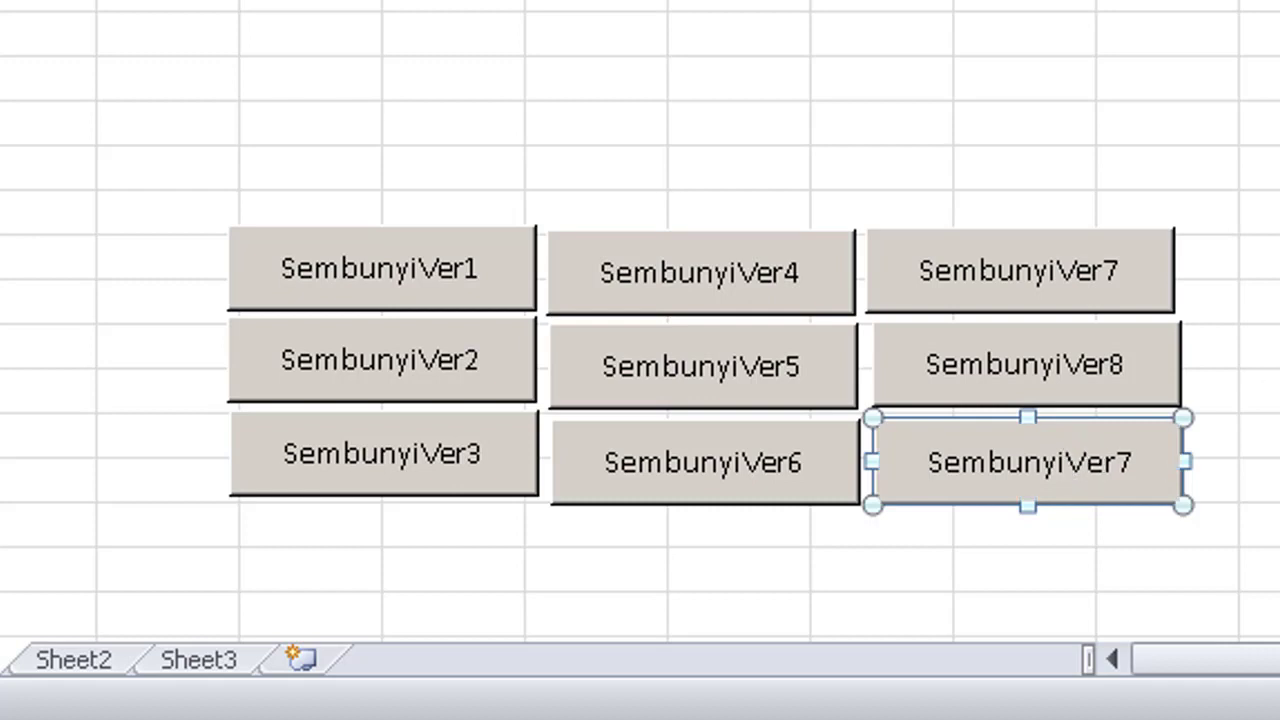
pyautogui.hotkey('ctrl', 'a')
pyautogui.press('Escape')
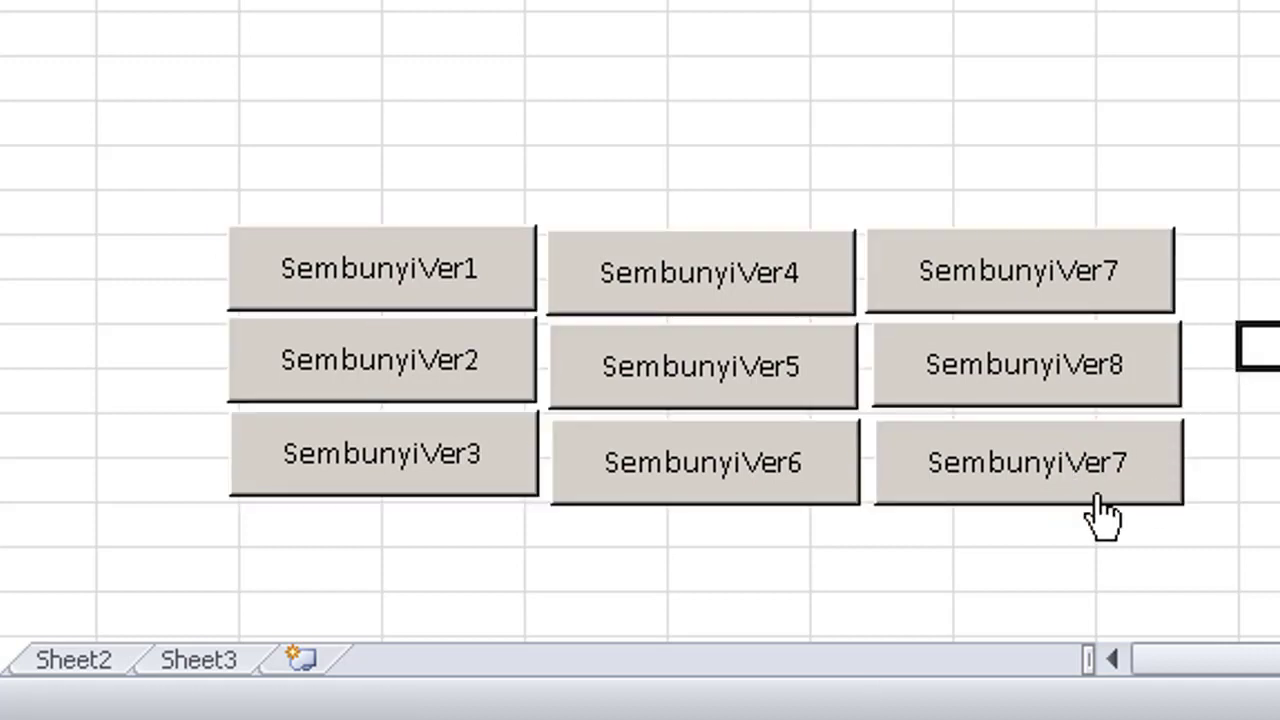
pyautogui.rightClick(1086, 450)
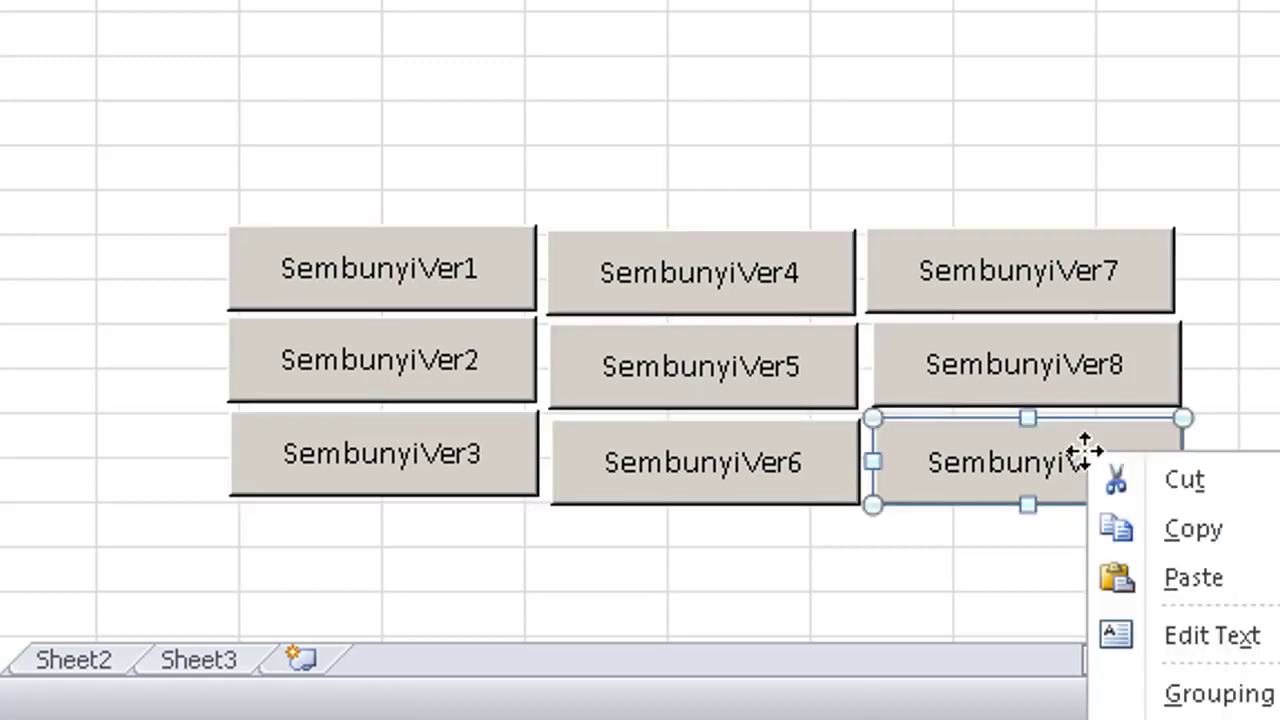
pyautogui.click(1195, 632)
pyautogui.press('Delete')
pyautogui.press('Delete')
pyautogui.press('Delete')
pyautogui.press('Delete')
pyautogui.press('Delete')
pyautogui.press('Delete')
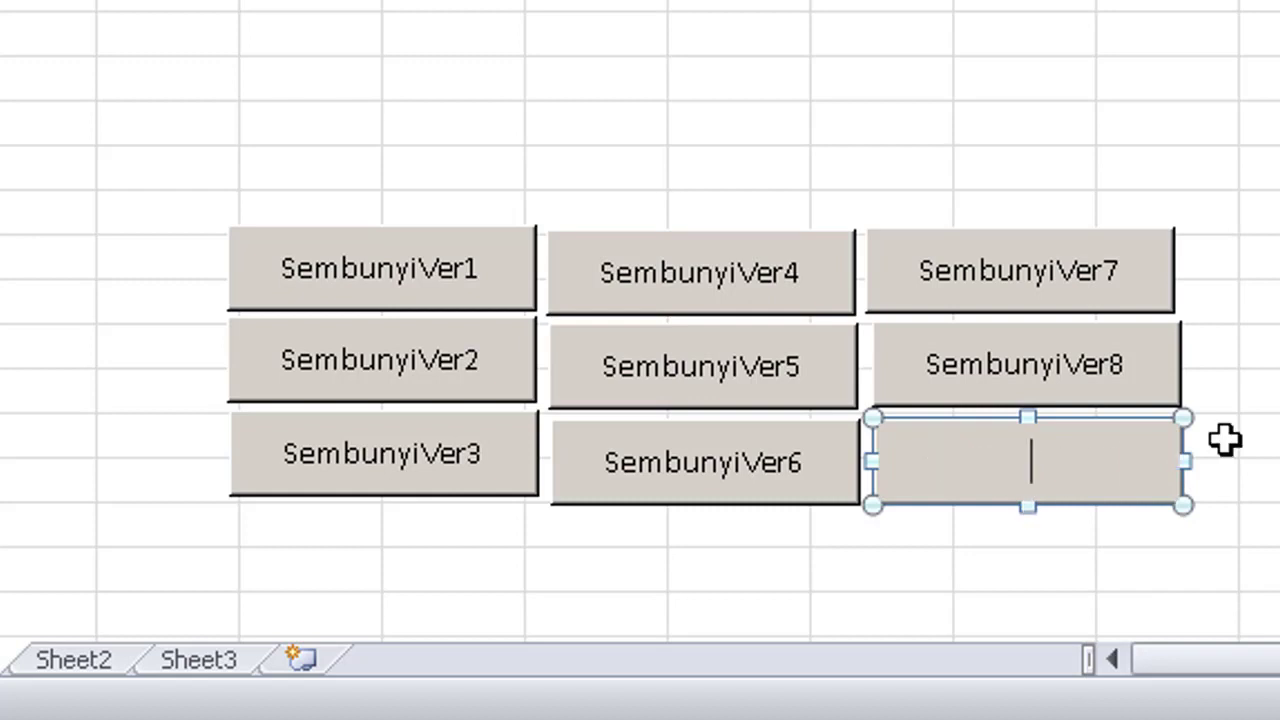
pyautogui.write('Tampilkan ')
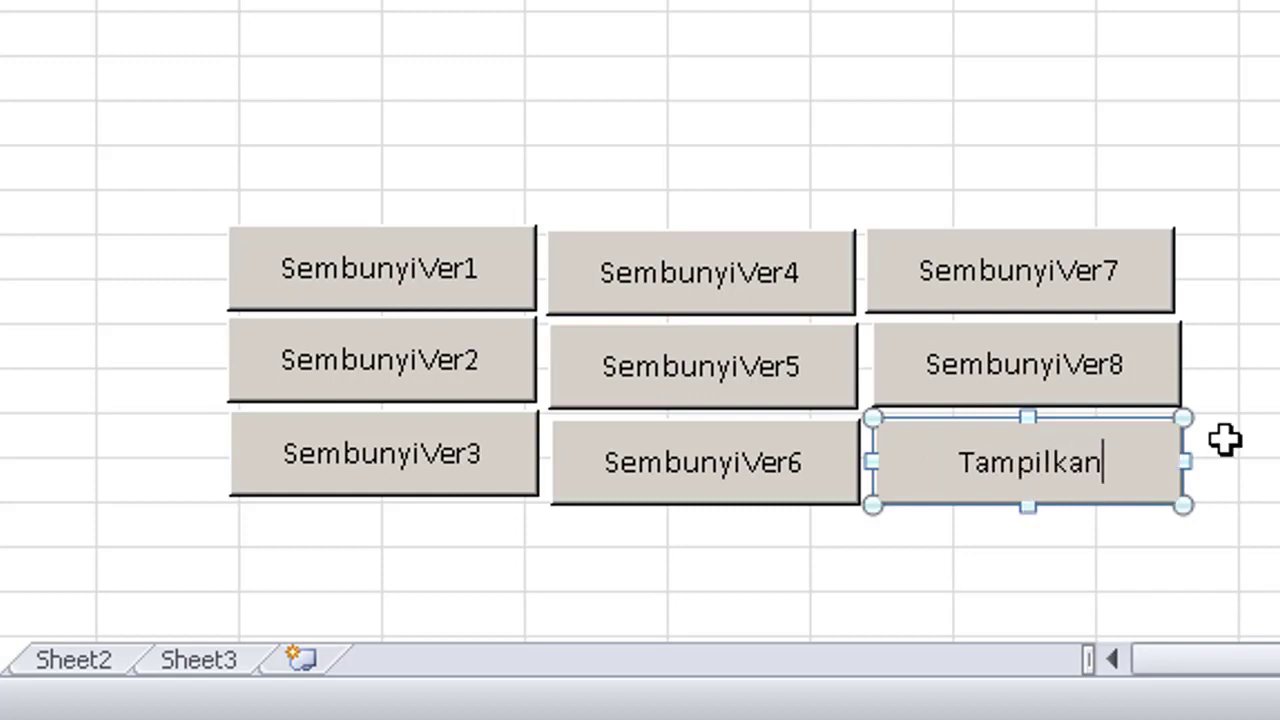
pyautogui.write('Sheet')
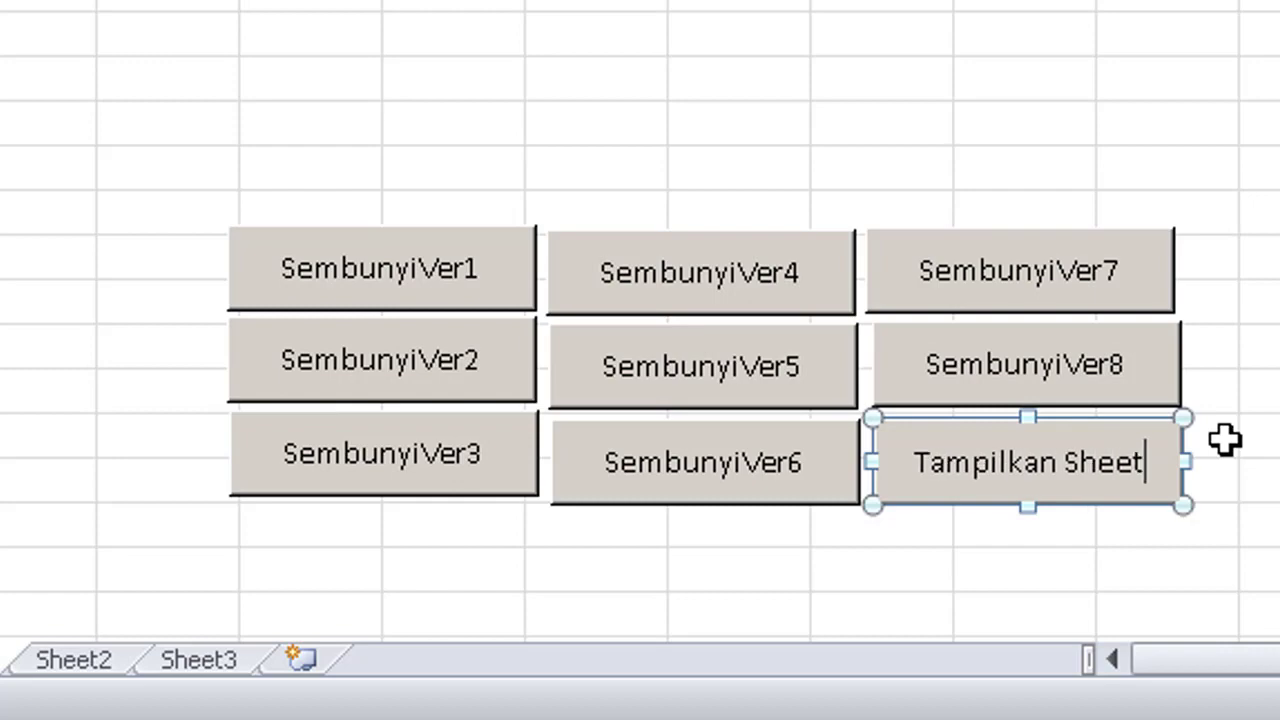
pyautogui.click(1240, 445)
# Assign the Tampilkan macro to the Tampilkan Sheet button.
pyautogui.rightClick(1024, 470)
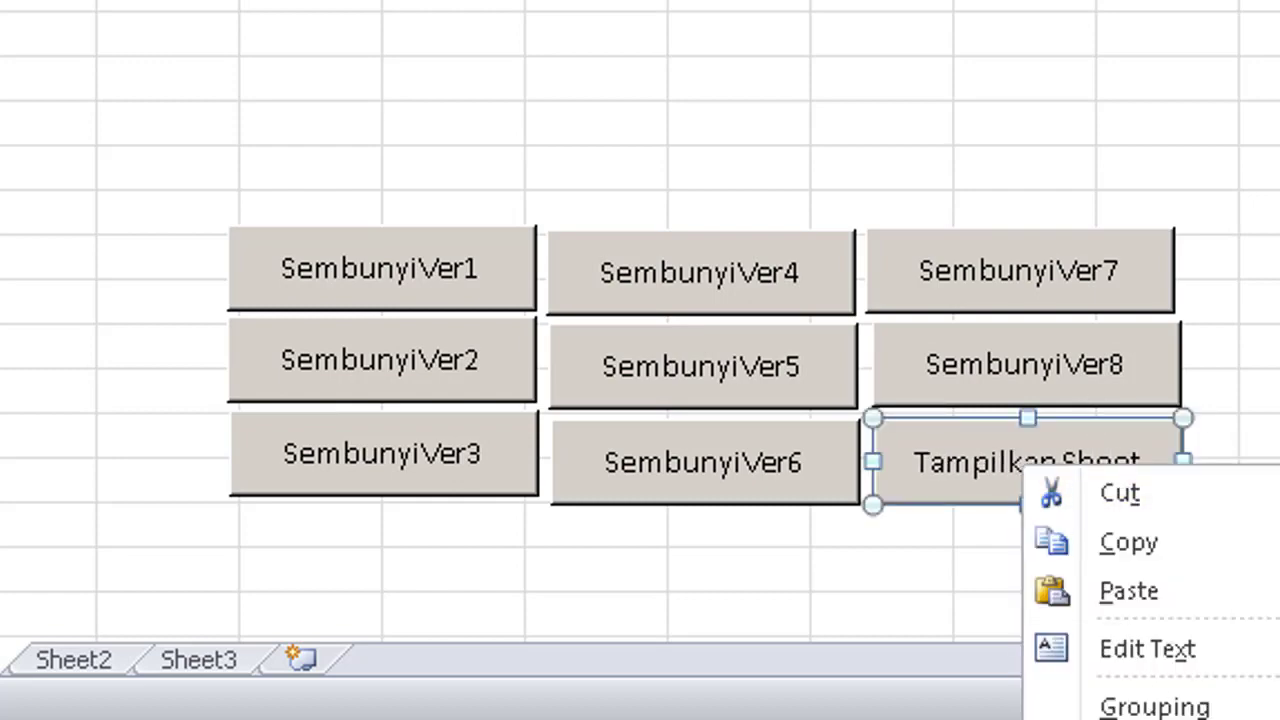
pyautogui.click(1150, 715)
pyautogui.moveTo(1060, 310); pyautogui.dragTo(1275, 0)
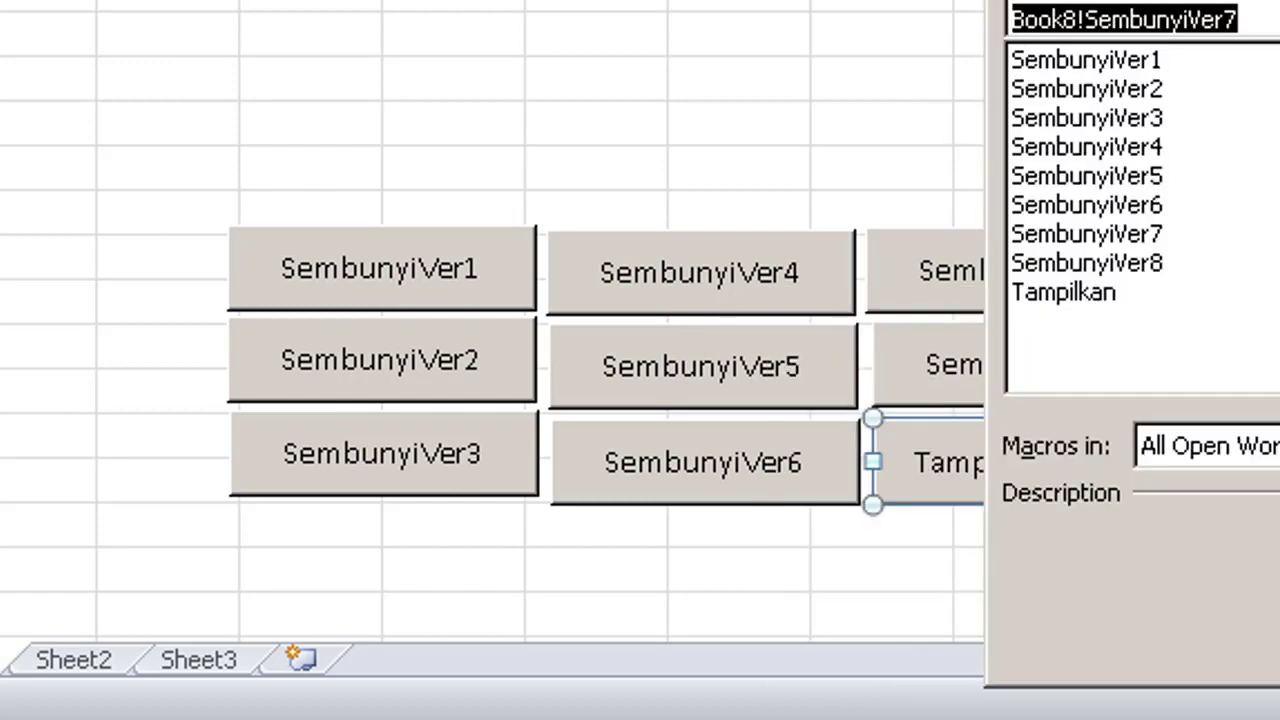
pyautogui.click(1105, 290)
pyautogui.press('Return')
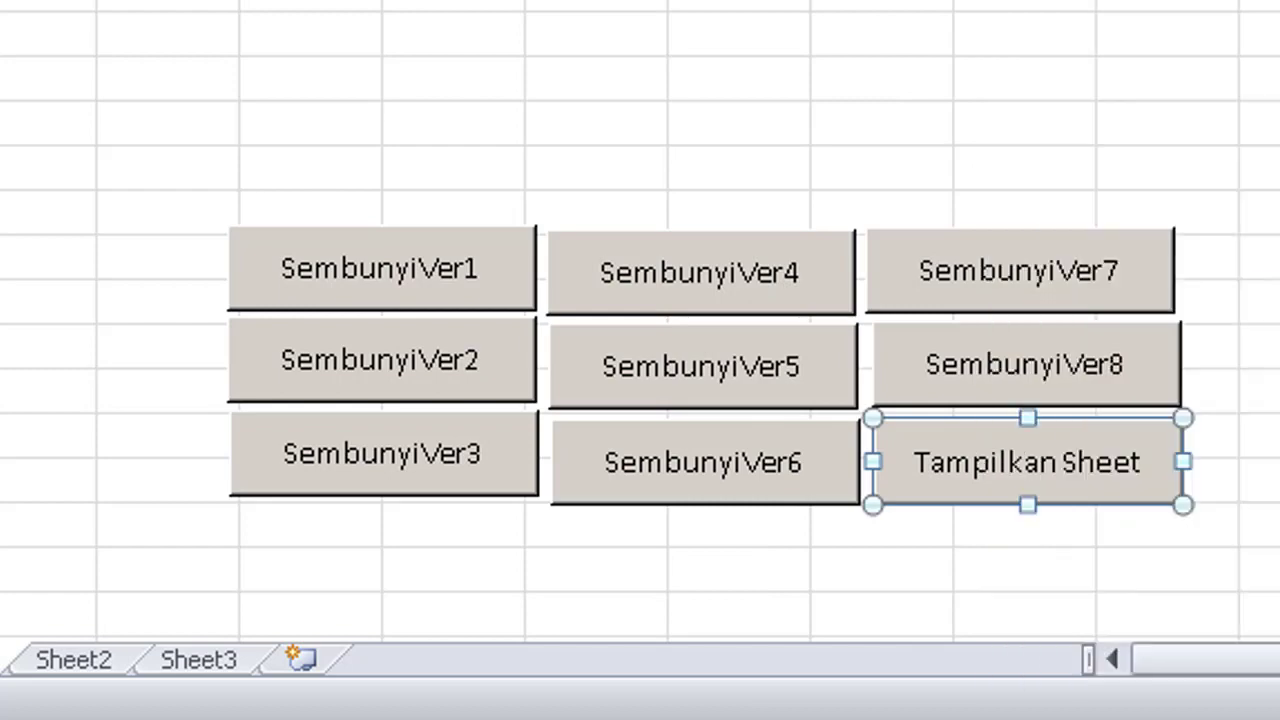
pyautogui.press('Escape')
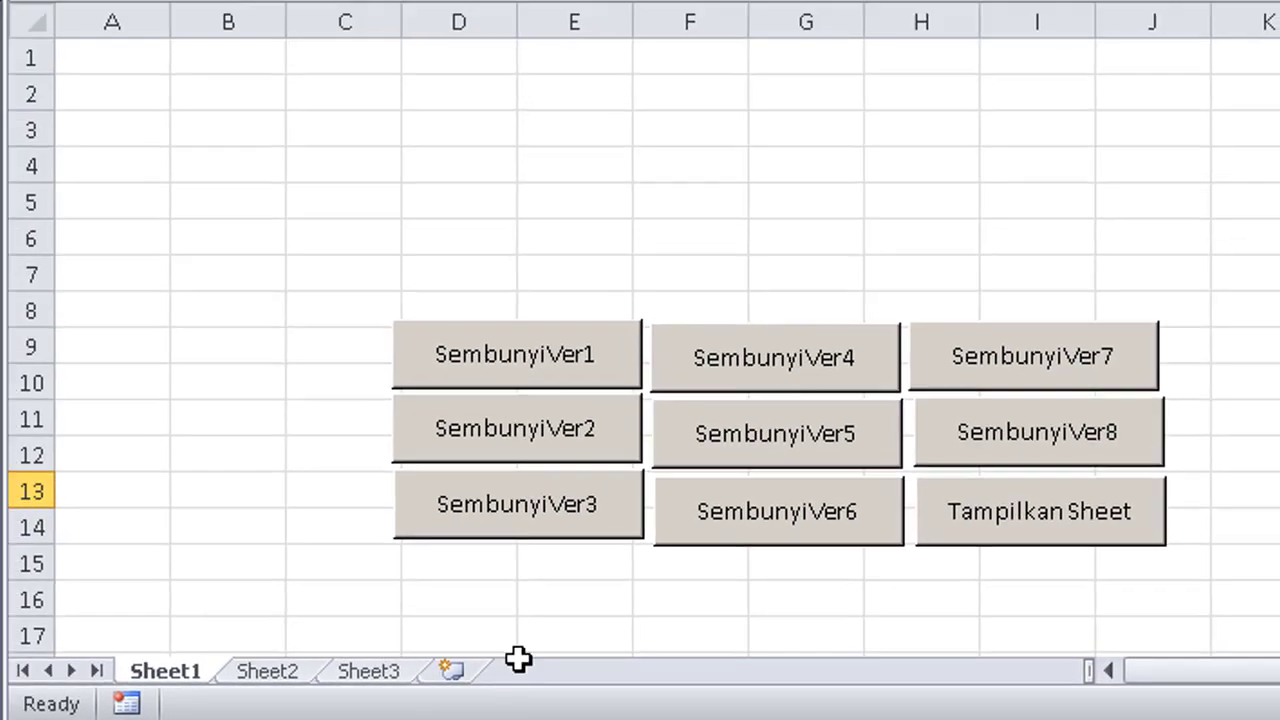
pyautogui.click(1040, 445)
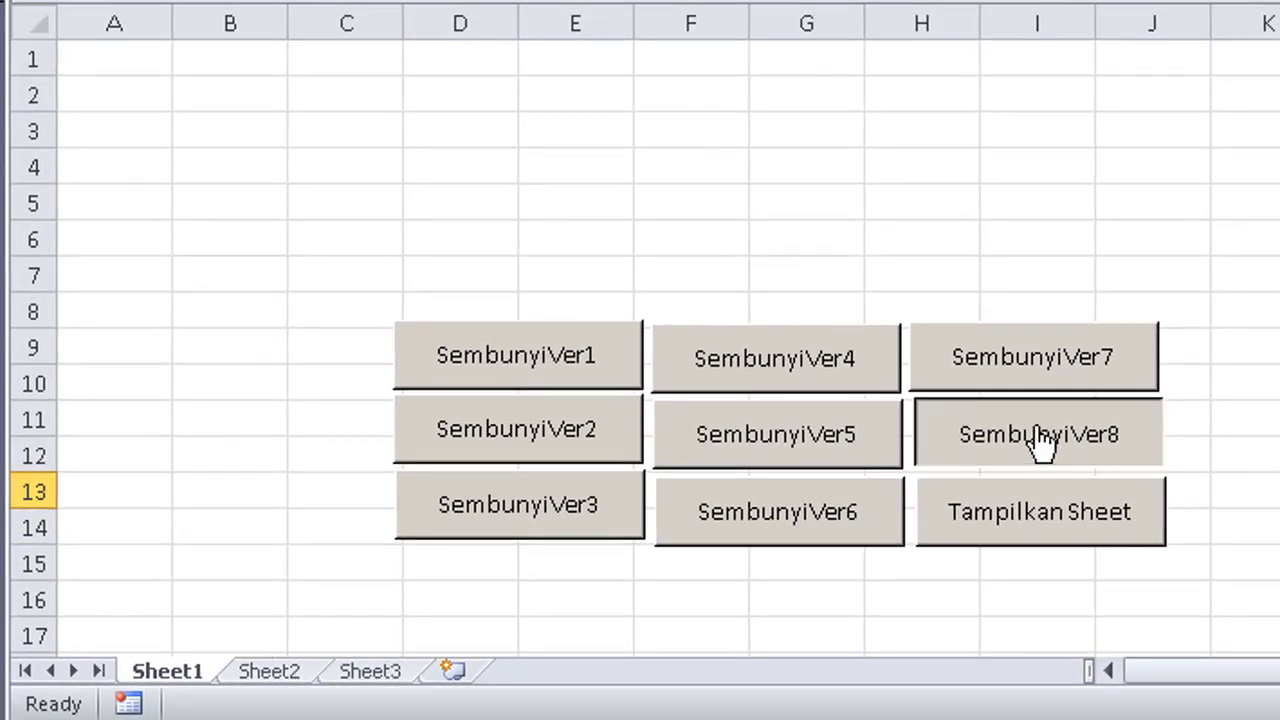
pyautogui.click(943, 514)
pyautogui.click(730, 459)
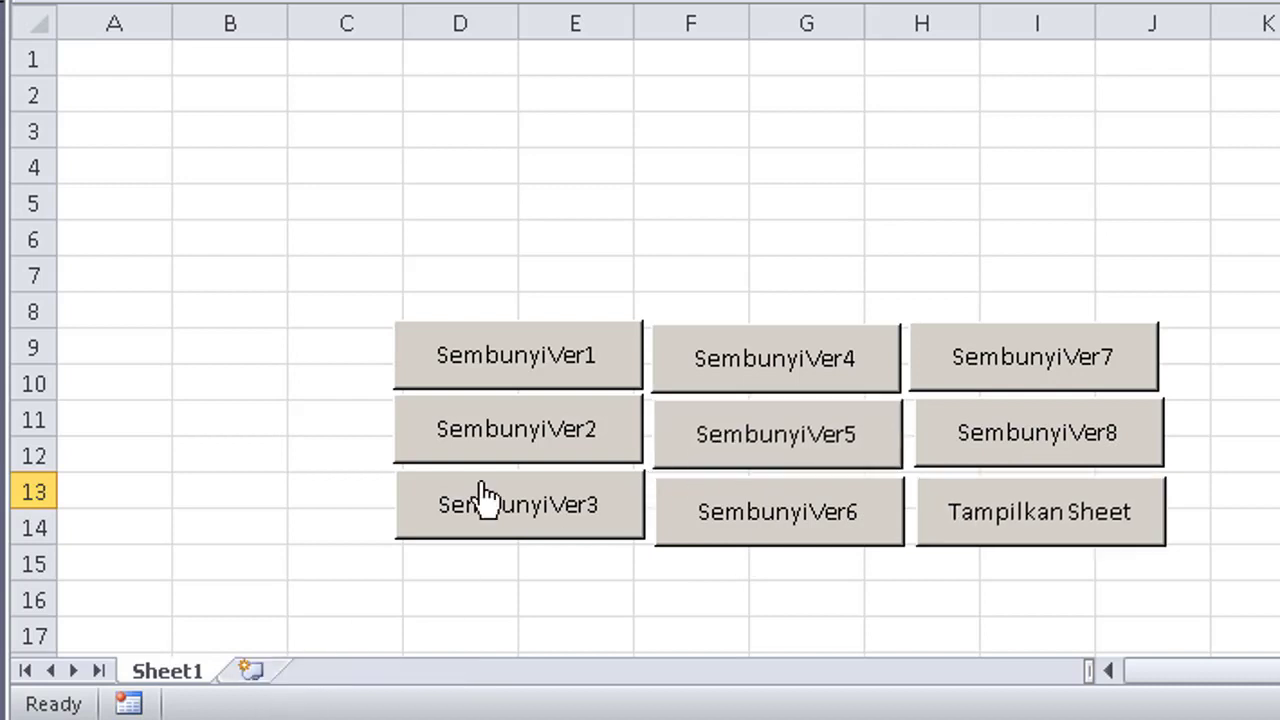
pyautogui.click(952, 532)
pyautogui.click(558, 432)
pyautogui.click(1058, 530)
pyautogui.click(785, 522)
pyautogui.click(1049, 523)
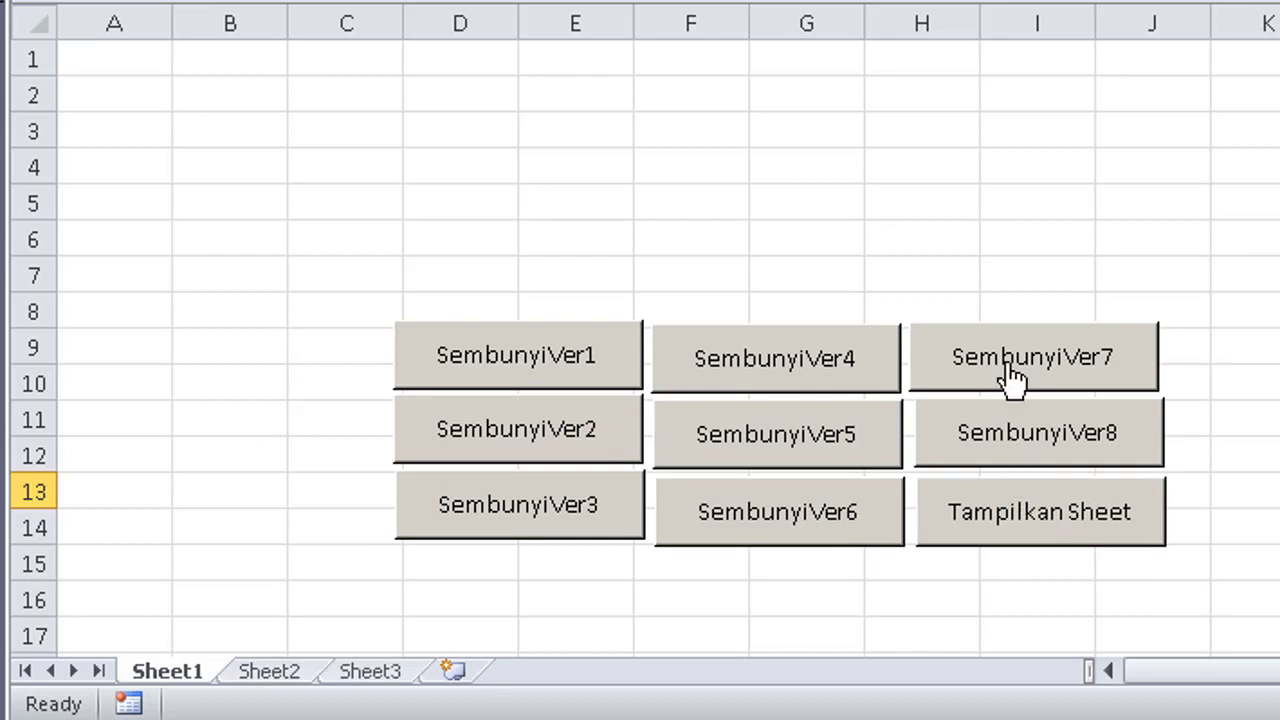
pyautogui.click(1005, 372)
pyautogui.click(1035, 515)
pyautogui.click(531, 520)
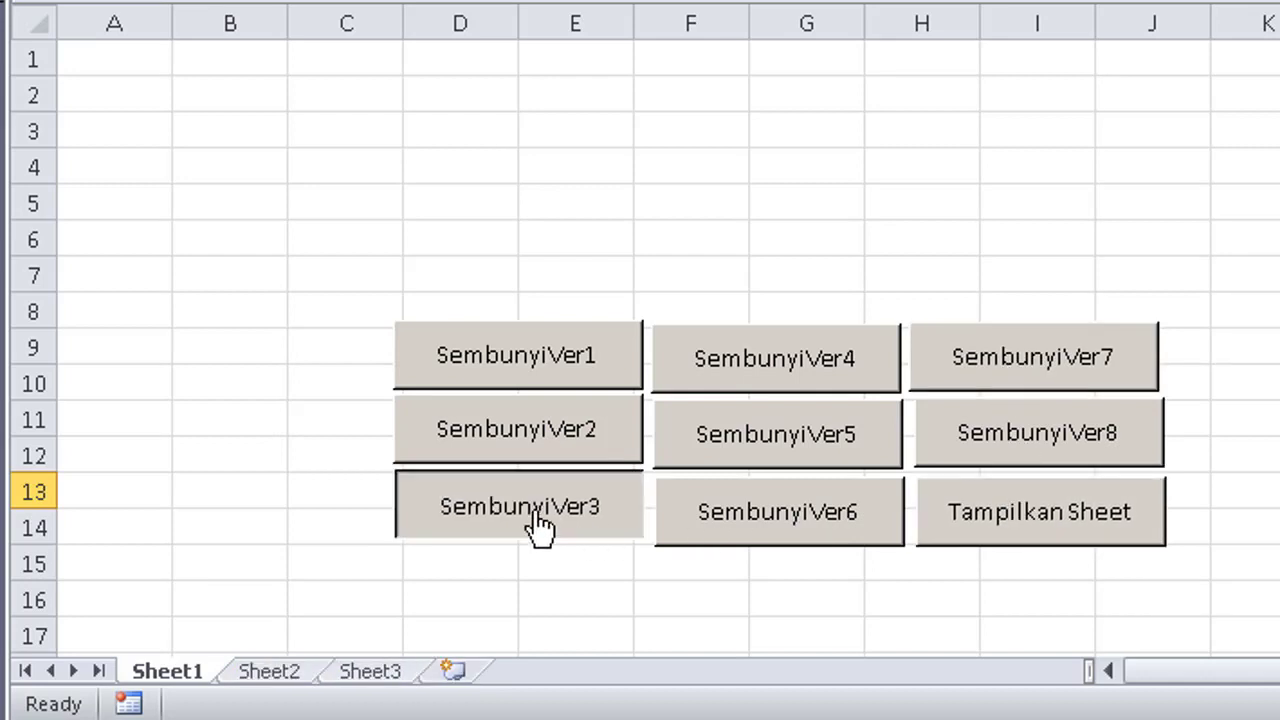
pyautogui.click(986, 523)
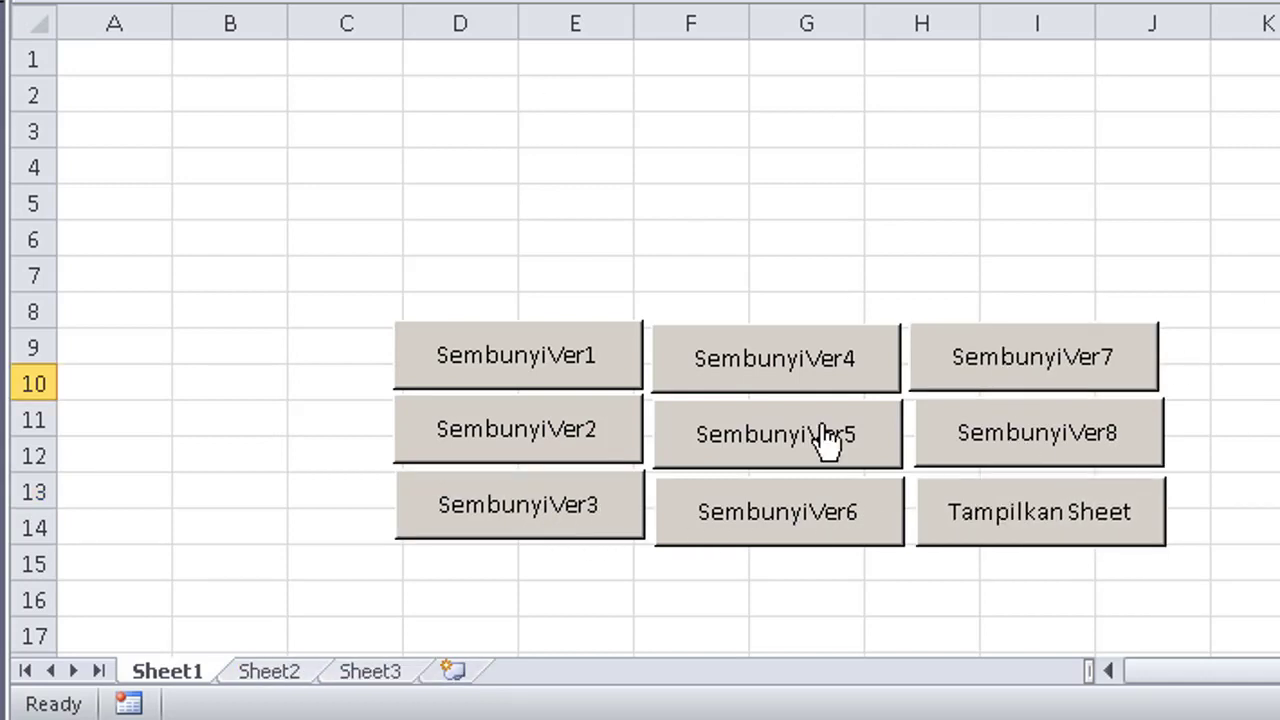
pyautogui.click(1250, 202)
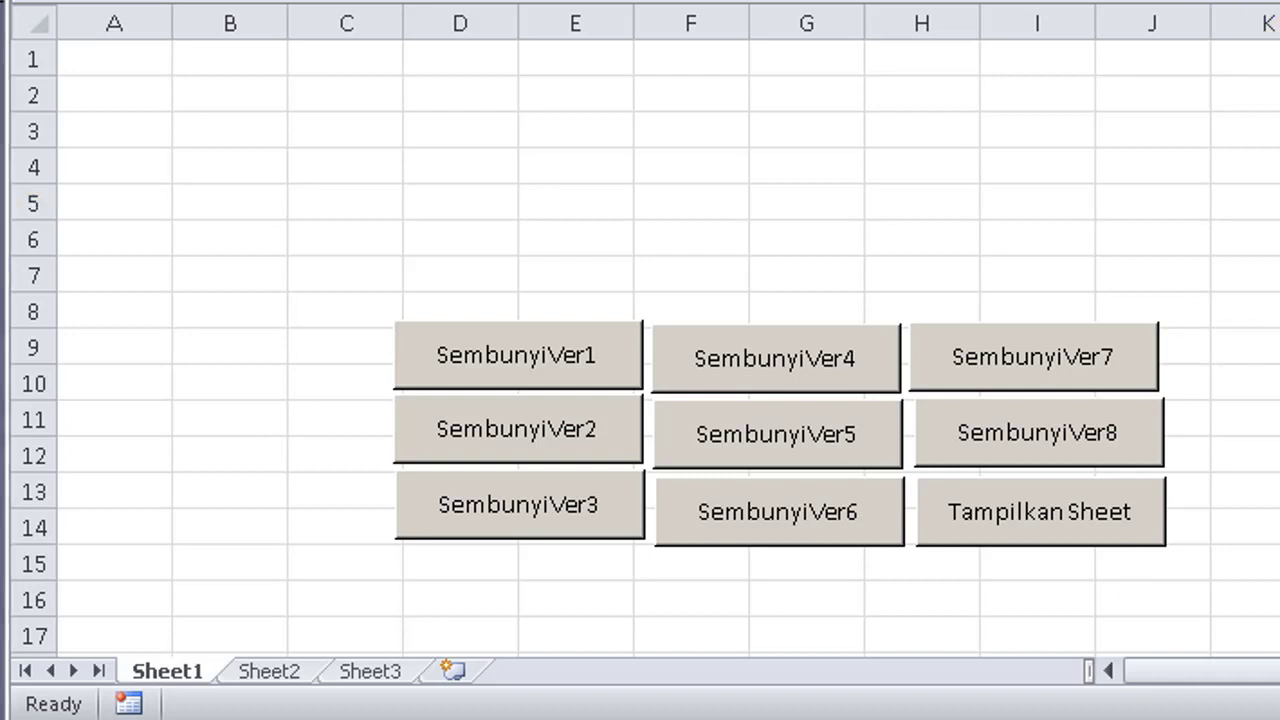
# Switch to the VBA editor with Alt+F11 and scroll through the Module1 code.
pyautogui.hotkey('alt', 'F11')
pyautogui.scroll(10, 975, 225)
pyautogui.scroll(1, 947, 240)
pyautogui.scroll(-7, 771, 92)
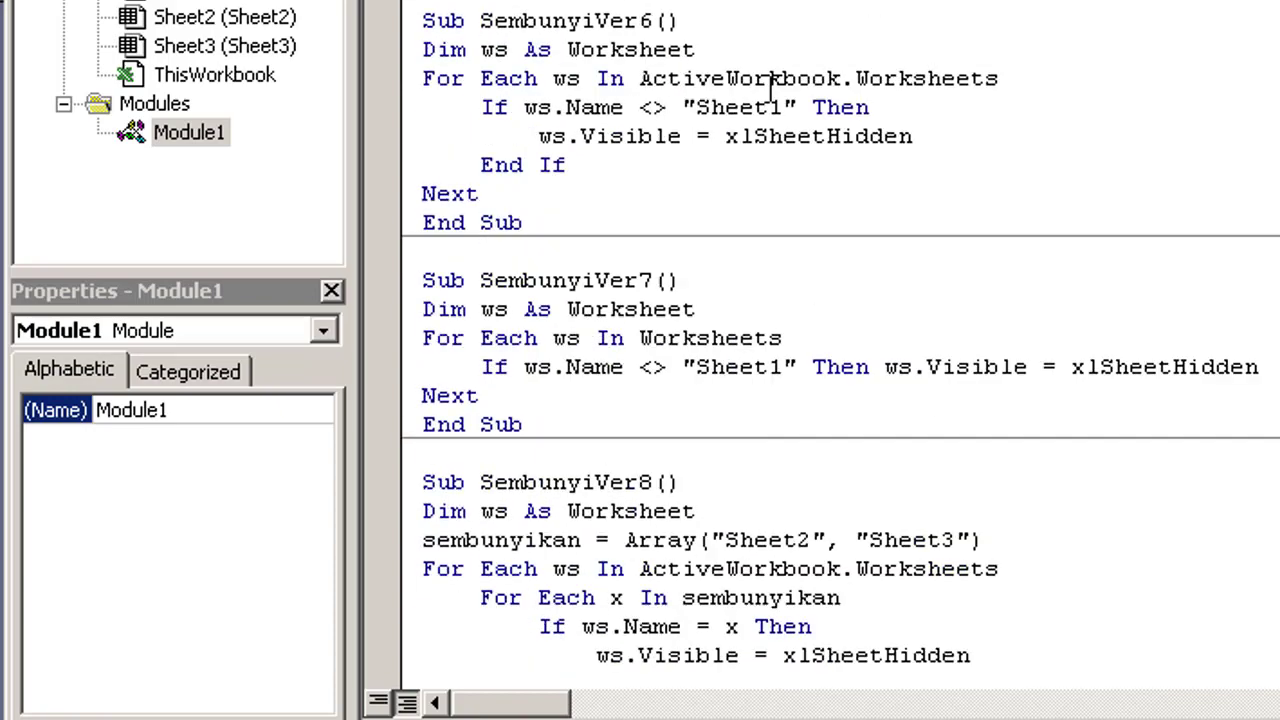
pyautogui.scroll(-5, 771, 92)
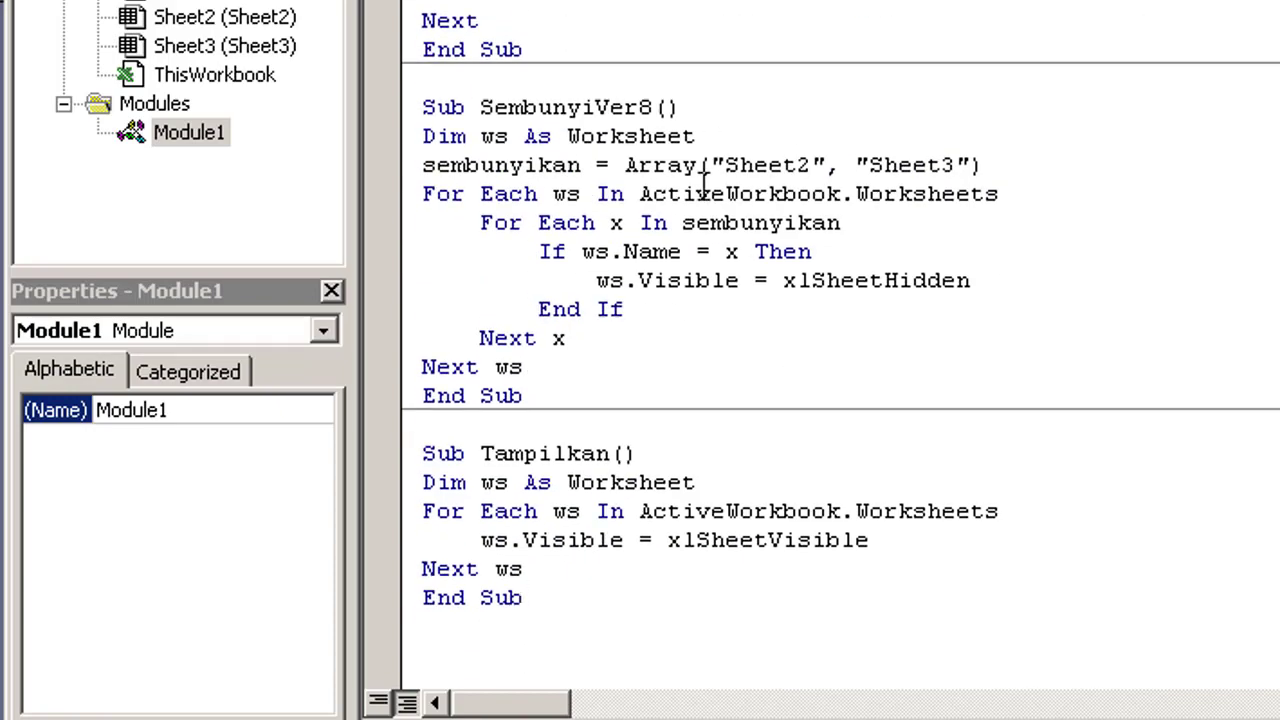
pyautogui.scroll(3, 701, 185)
pyautogui.scroll(4, 703, 183)
pyautogui.scroll(4, 703, 183)
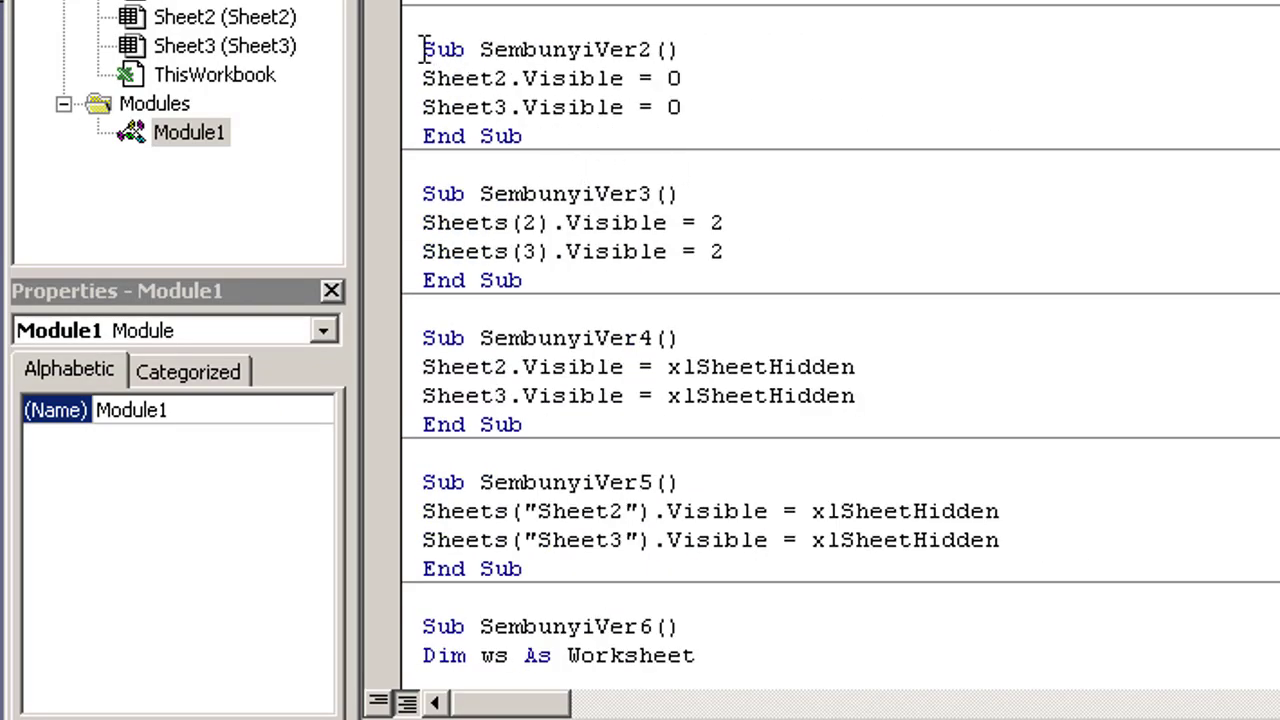
# Highlight the SembunyiVer2 and SembunyiVer3 procedures for review, then clear the selection.
pyautogui.moveTo(424, 49); pyautogui.dragTo(548, 140)
pyautogui.doubleClick(438, 194)
pyautogui.keyDown('shift'); pyautogui.click(581, 284); pyautogui.keyUp('shift')
pyautogui.scroll(-6, 650, 345)
pyautogui.scroll(-2, 665, 385)
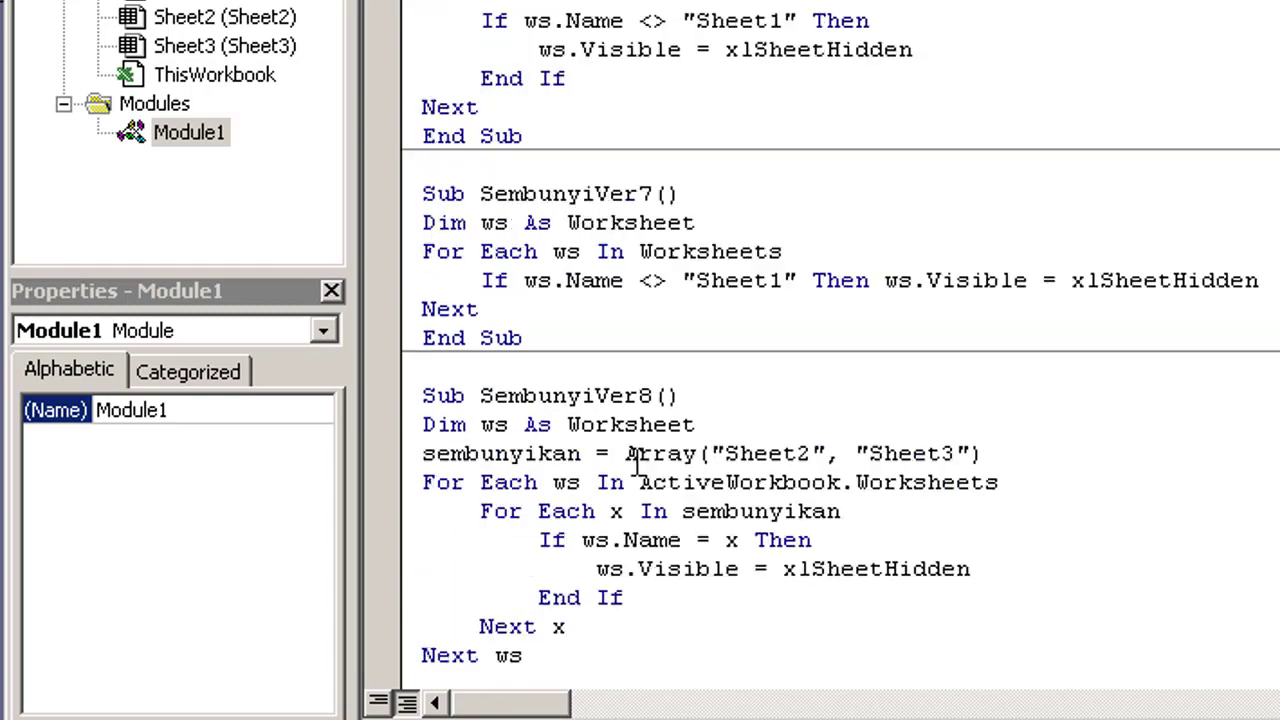
pyautogui.scroll(-2, 645, 425)
pyautogui.scroll(4, 934, 277)
pyautogui.scroll(6, 935, 280)
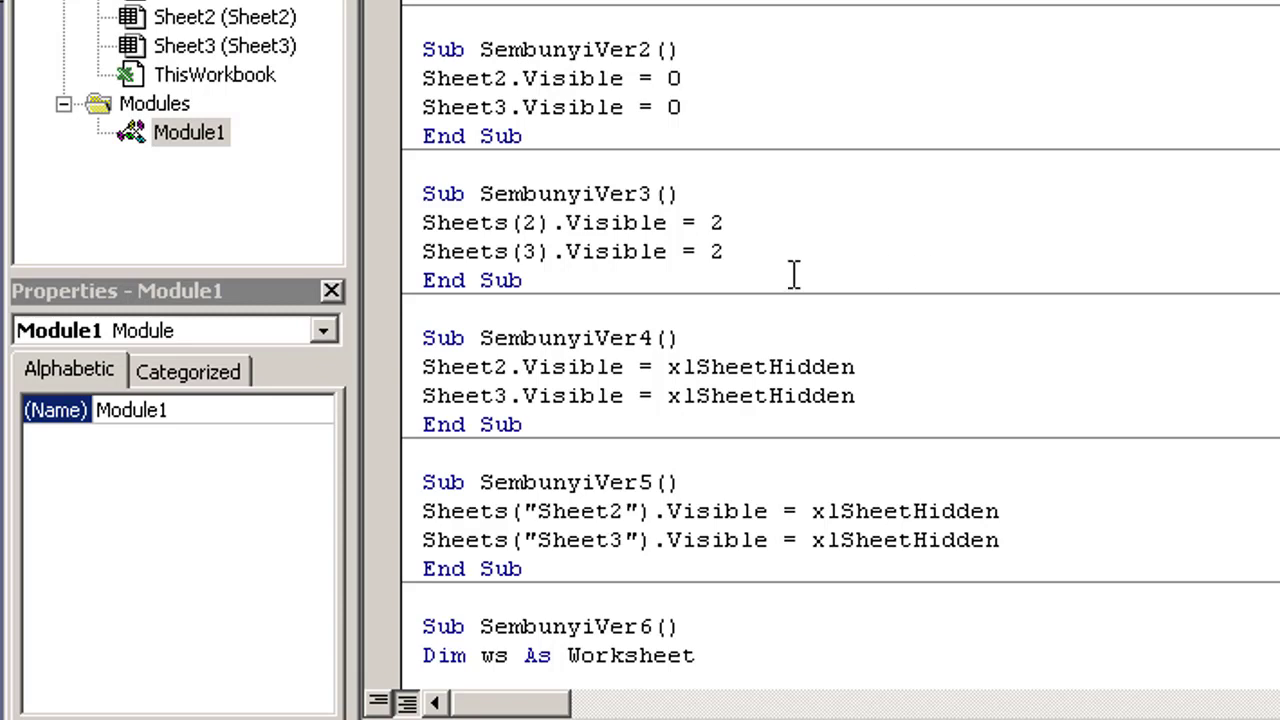
pyautogui.click(764, 190)
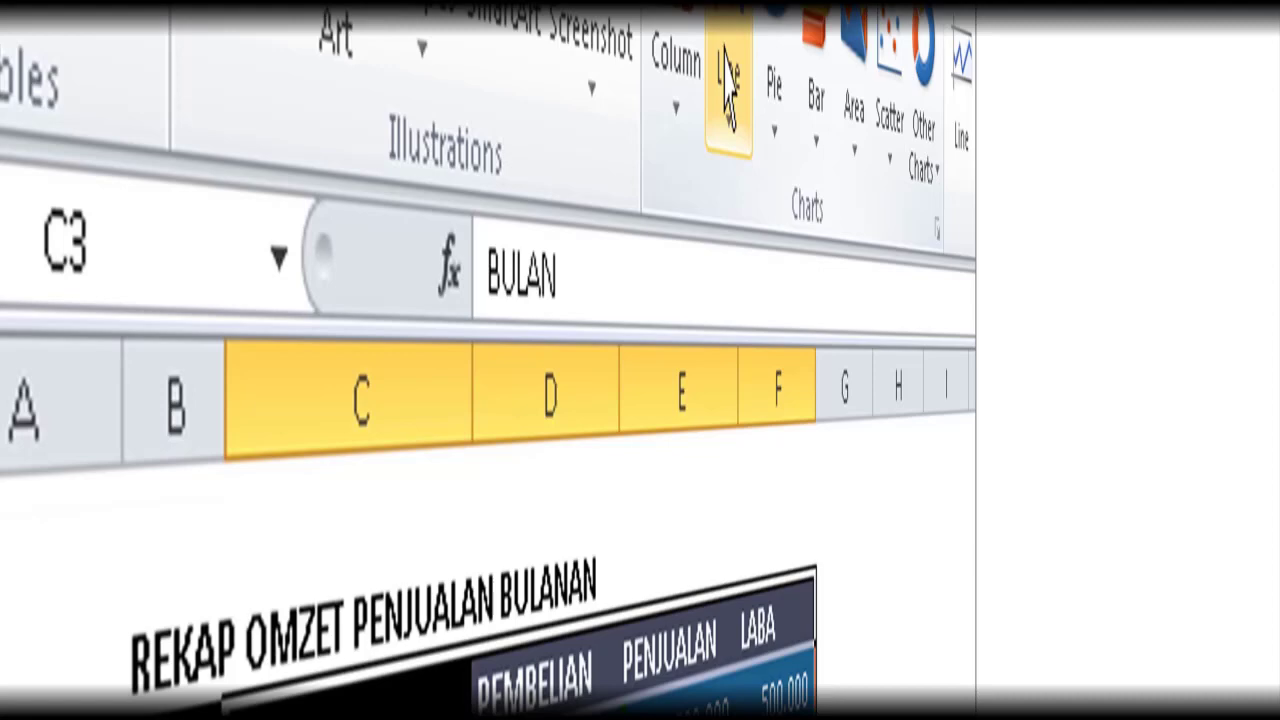
# Insert a 2-D line chart of the sales table and place its legend on the right.
pyautogui.click(733, 110)
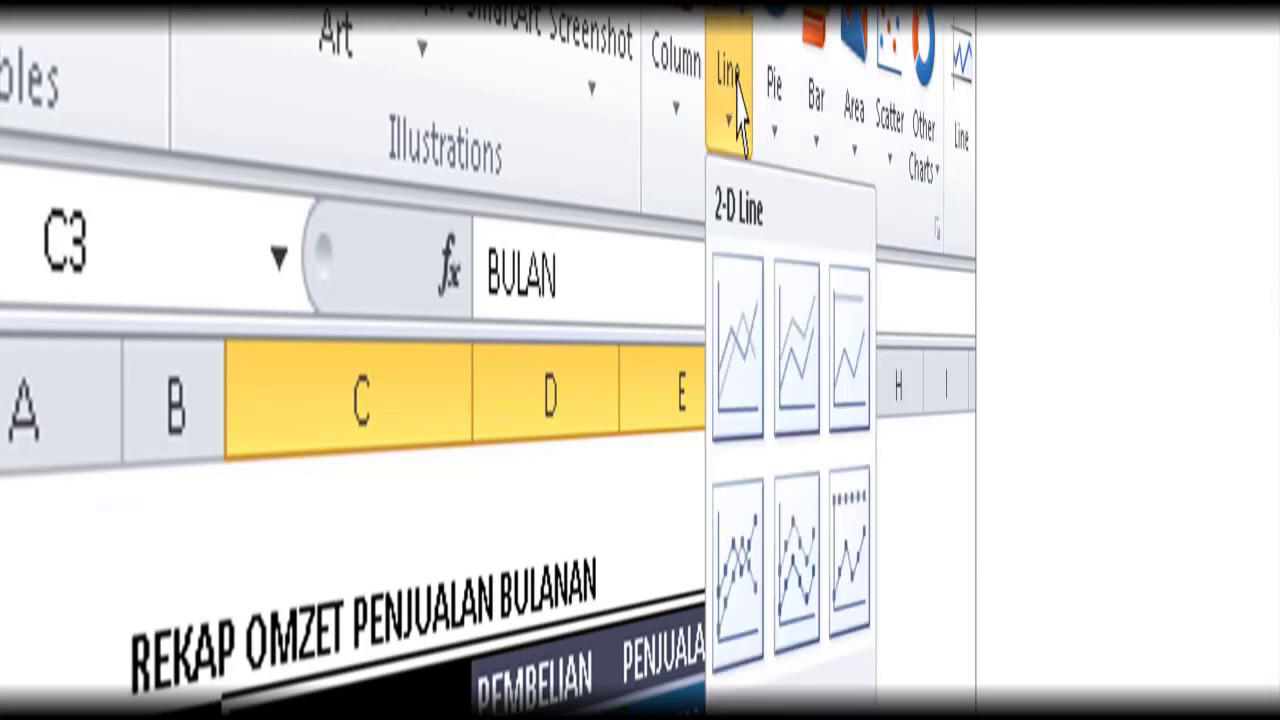
pyautogui.click(741, 598)
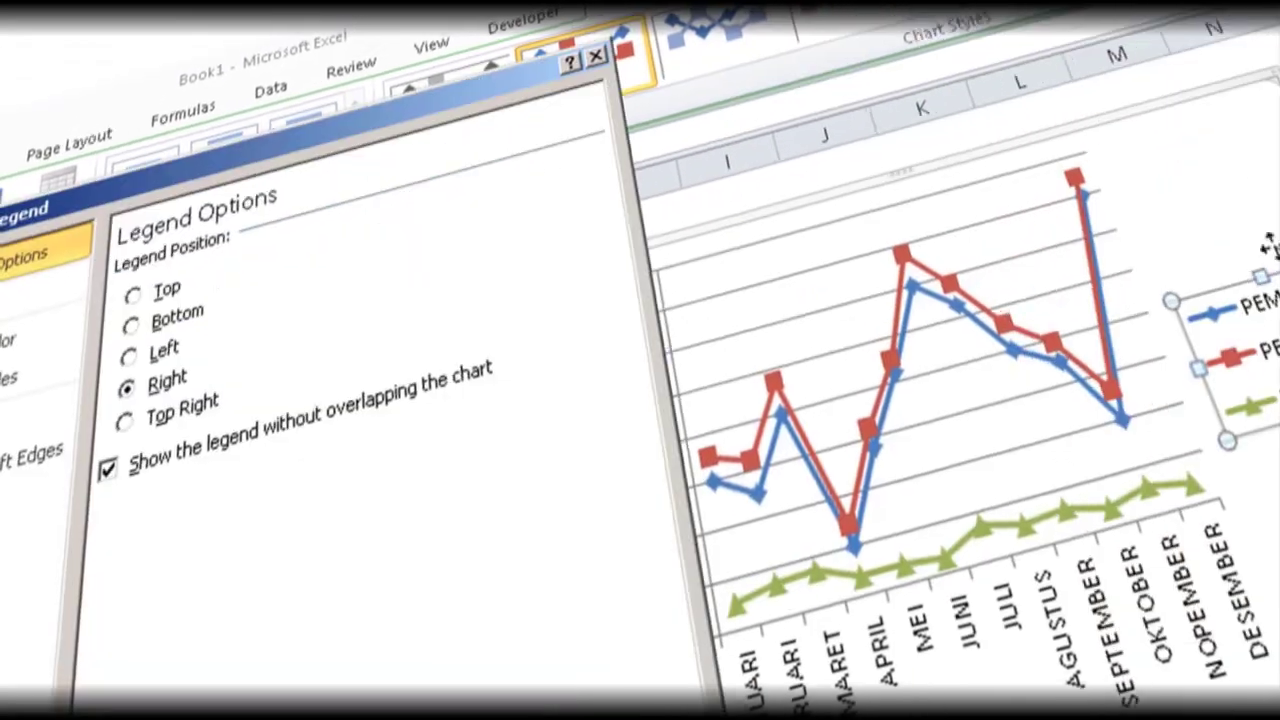
pyautogui.click(822, 87)
pyautogui.click(829, 114)
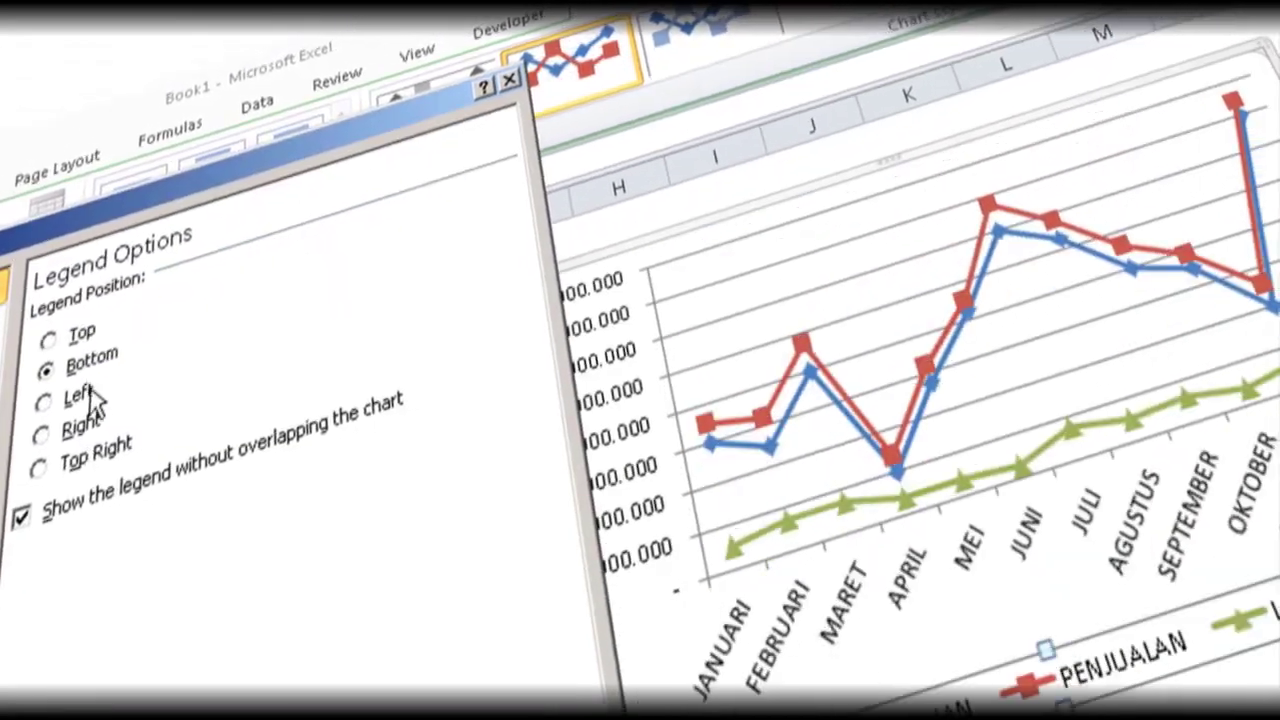
pyautogui.click(822, 87)
pyautogui.click(80, 428)
# Give the chart legend a solid black fill, then type '.Value' and 'T'.
pyautogui.click(5, 280)
pyautogui.click(55, 332)
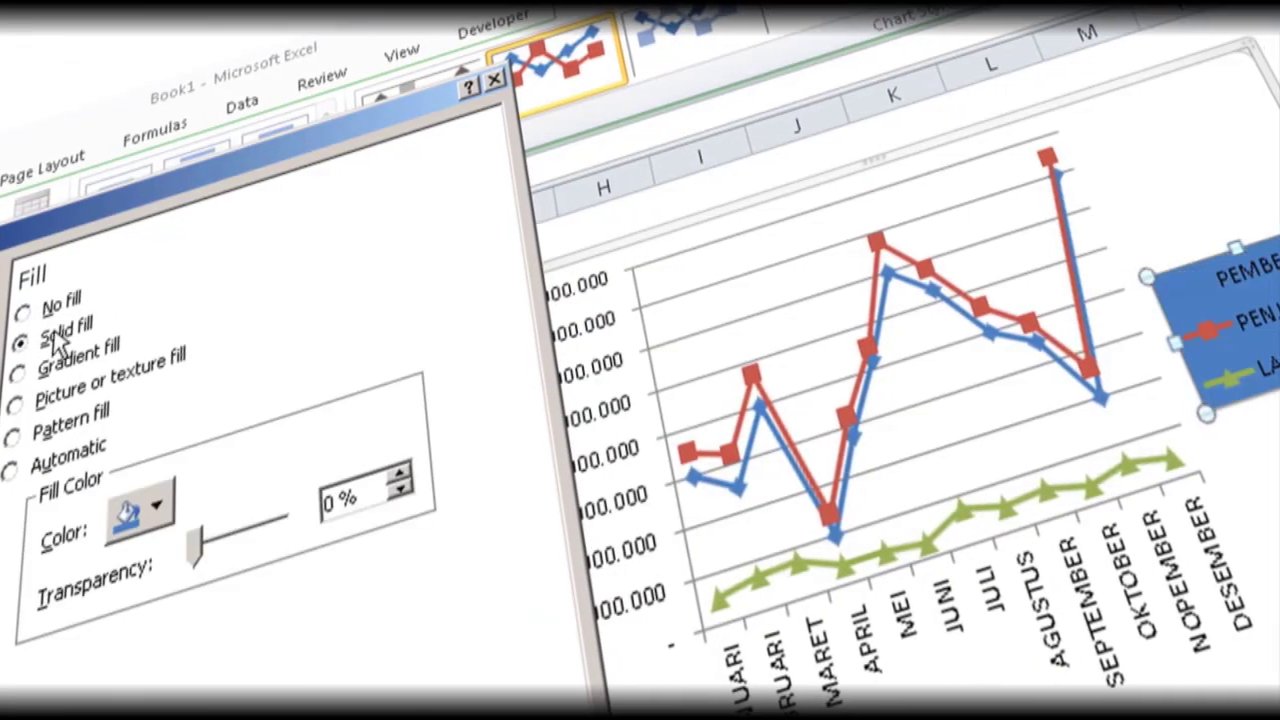
pyautogui.click(152, 507)
pyautogui.click(141, 587)
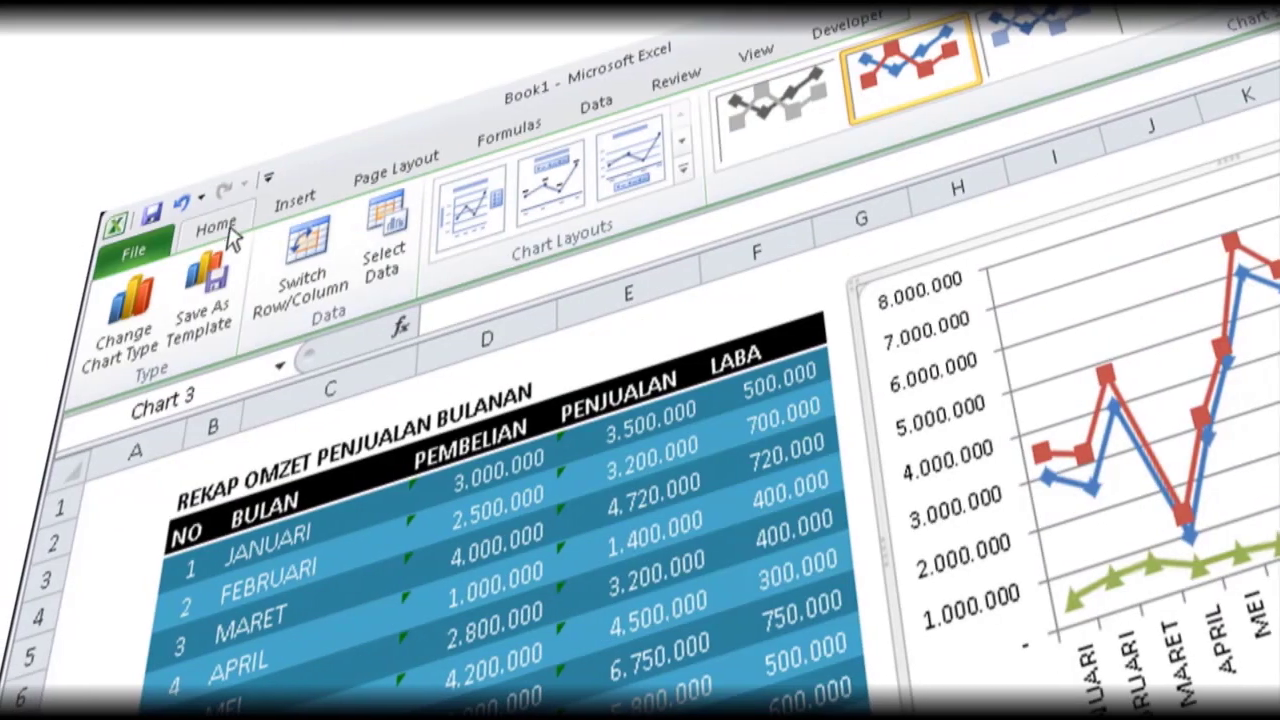
pyautogui.click(216, 228)
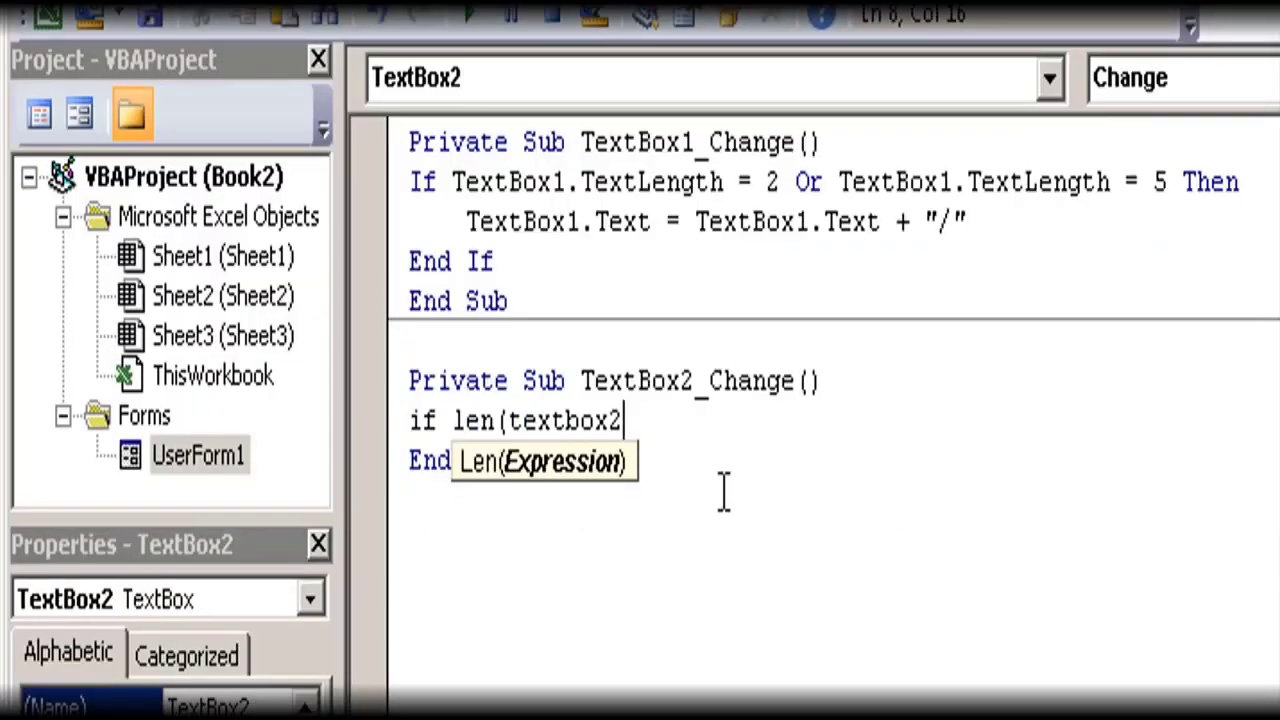
pyautogui.write('.Value) = 2 Then')
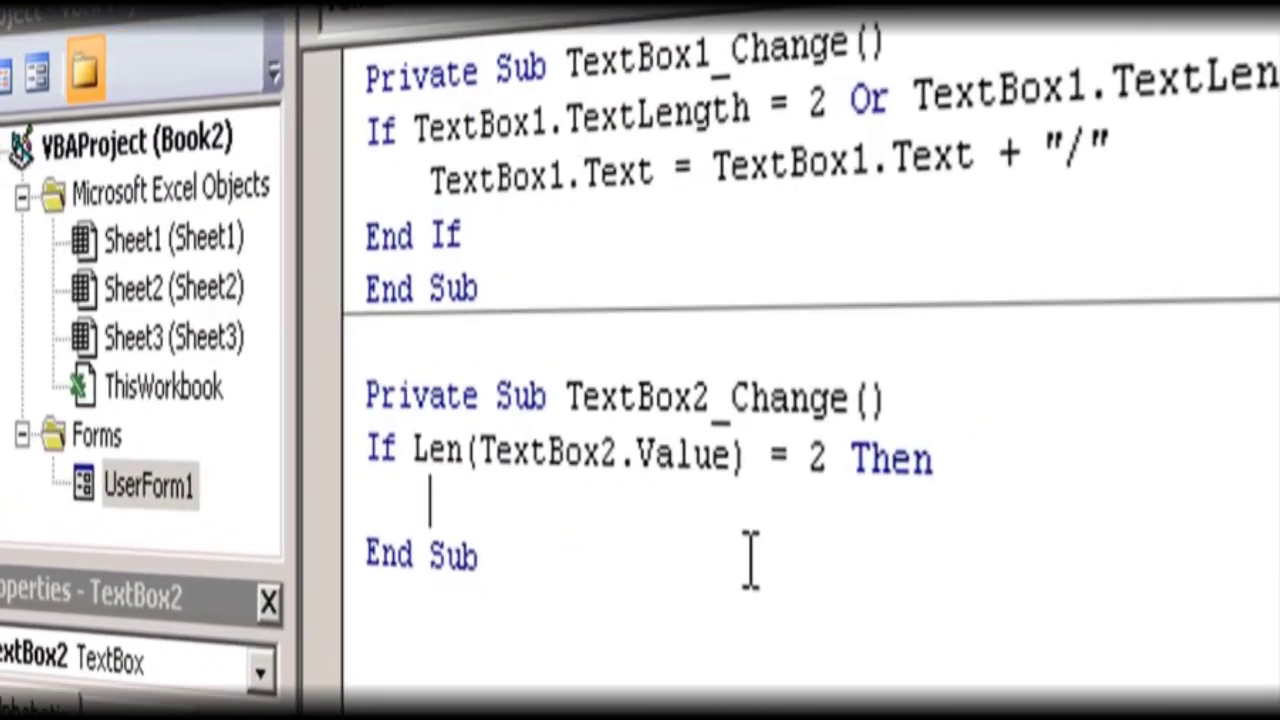
pyautogui.write('T')
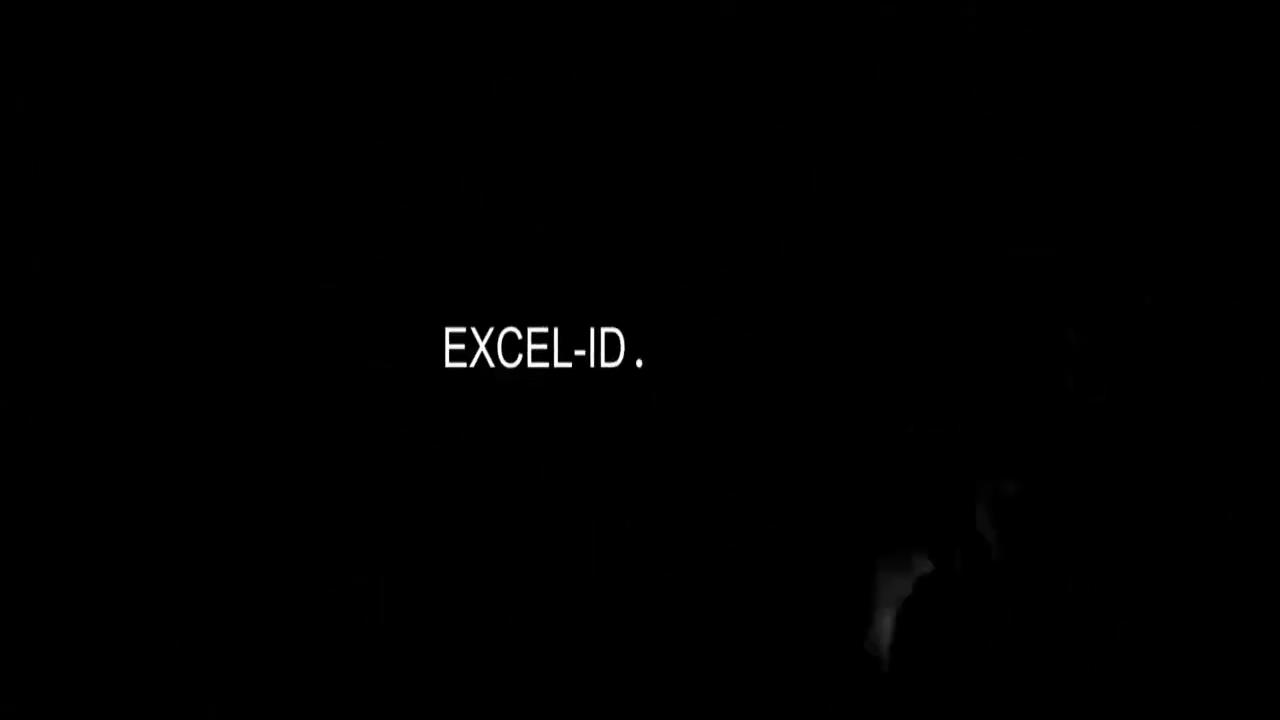